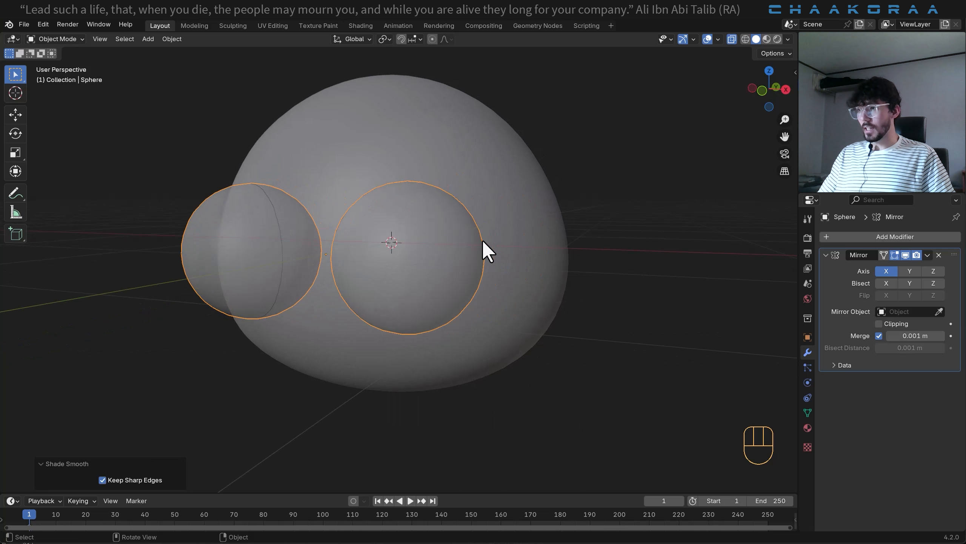
- Duplicate the eye sphere's mesh in place and separate the copy into its own object for the eyelids
{"action": "key", "text": "Tab"}
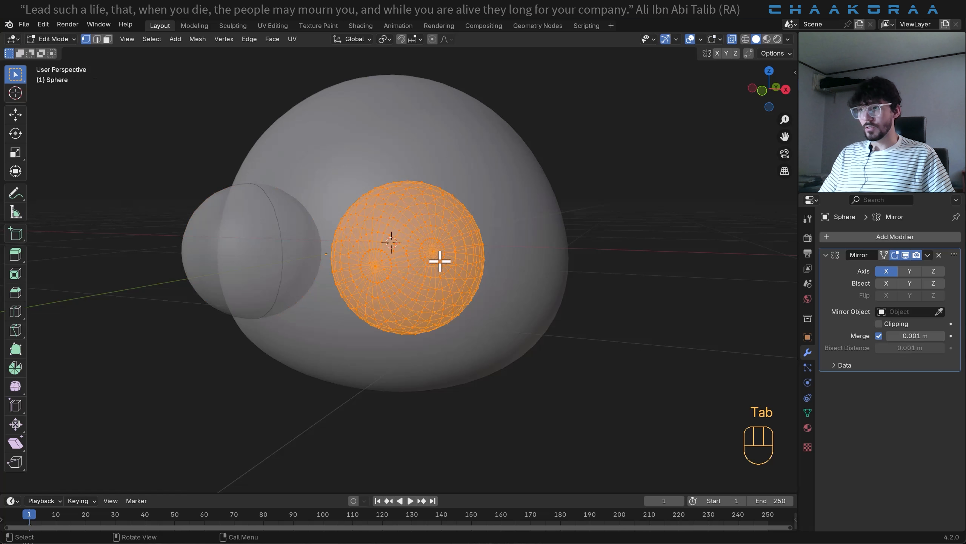
{"action": "middle_click_drag", "start_coordinate": [440, 259], "coordinate": [456, 254]}
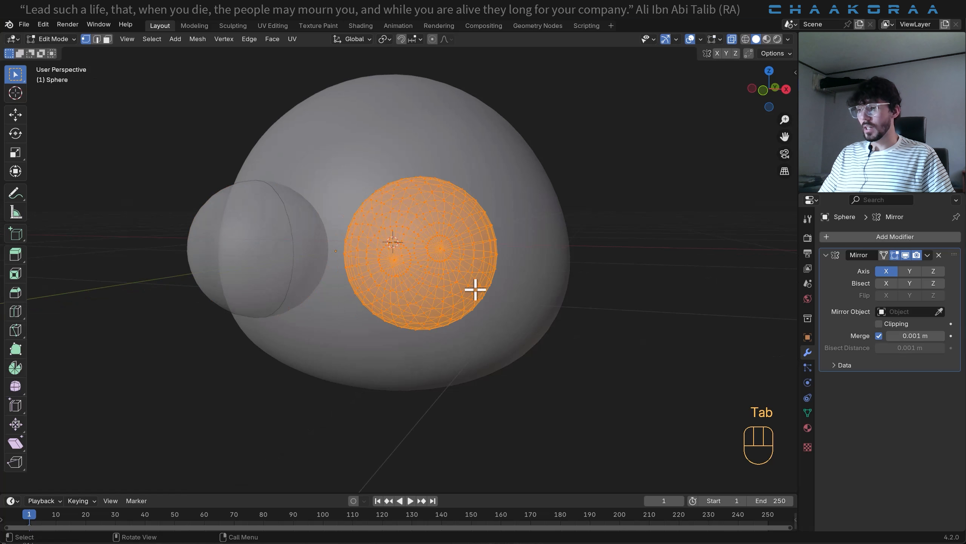
{"action": "key", "text": "shift+d"}
{"action": "right_click", "coordinate": [474, 247]}
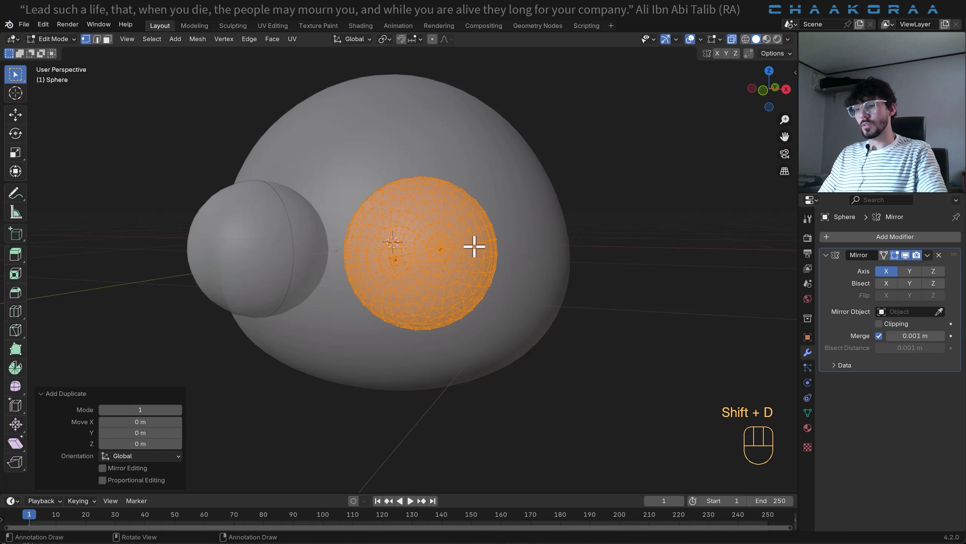
{"action": "key", "text": "p"}
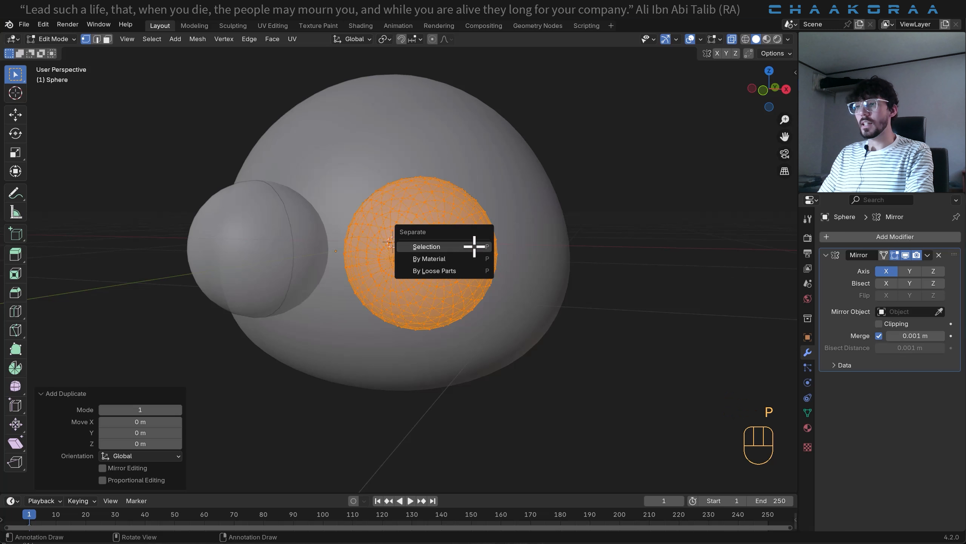
{"action": "left_click", "coordinate": [475, 247]}
{"action": "key", "text": "Tab"}
{"action": "left_click", "coordinate": [468, 253]}
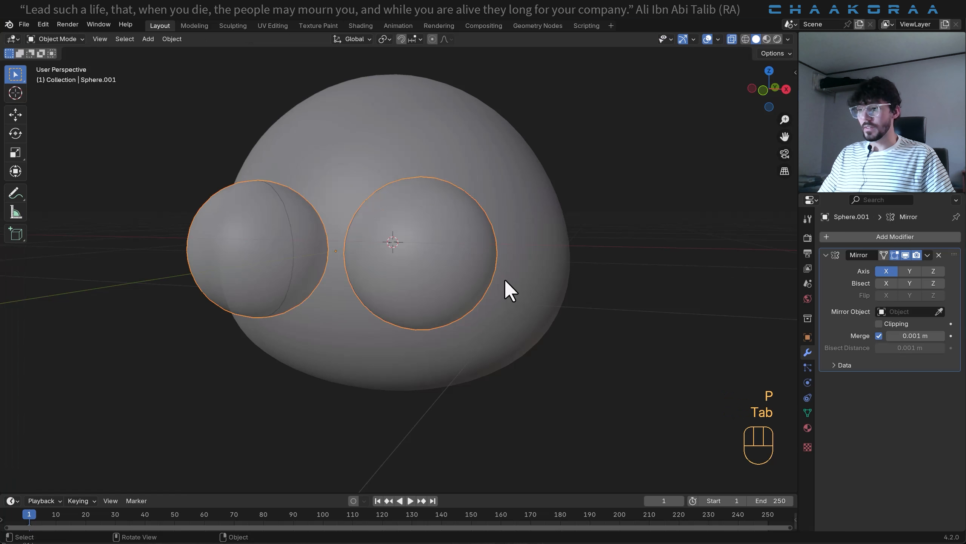
{"action": "key", "text": "g"}
{"action": "right_click", "coordinate": [518, 289]}
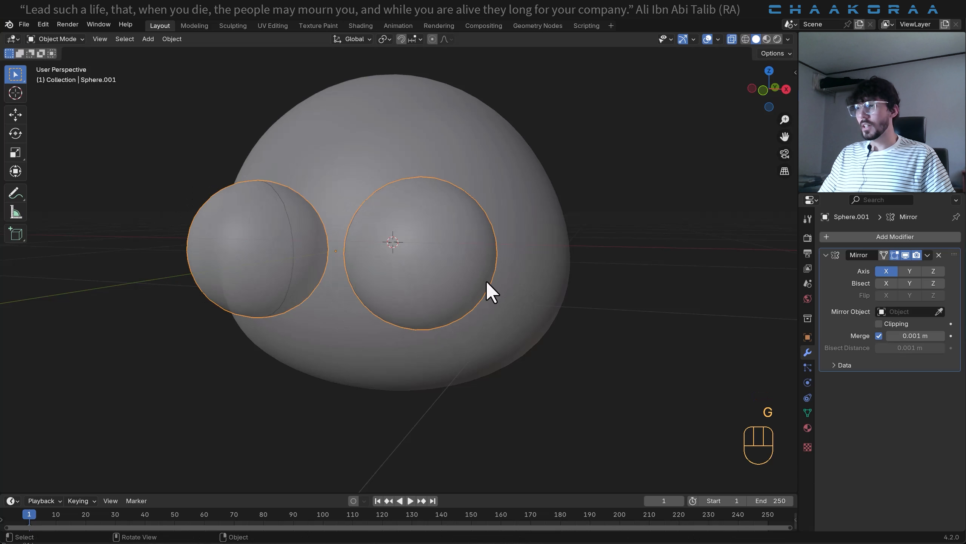
- Rotate the copied sphere's entire mesh by 90° in the right side view
{"action": "key", "text": "Tab"}
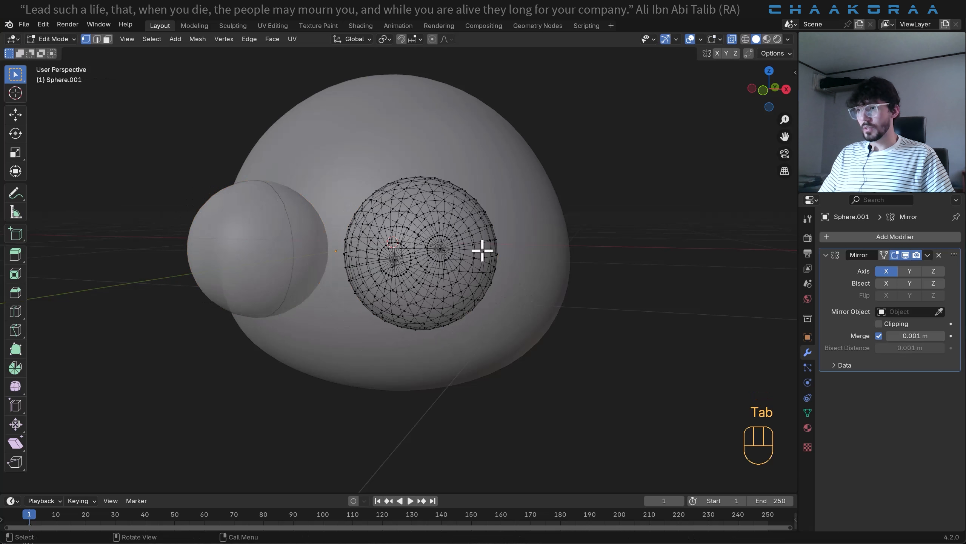
{"action": "scroll", "coordinate": [482, 252], "scroll_direction": "up", "scroll_amount": 1}
{"action": "middle_click_drag", "start_coordinate": [481, 251], "coordinate": [503, 247]}
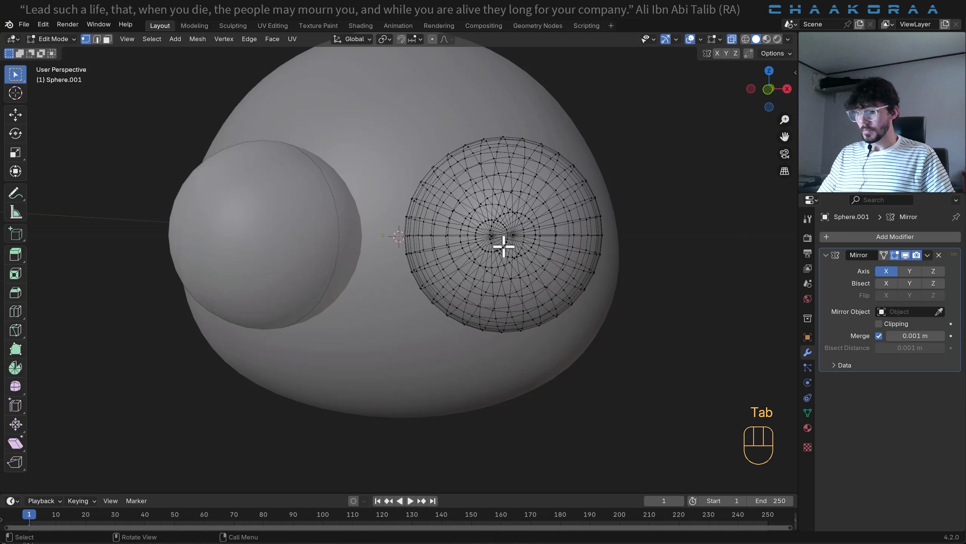
{"action": "key", "text": "KP_3"}
{"action": "middle_click_drag", "start_coordinate": [307, 265], "coordinate": [381, 251], "text": "shift"}
{"action": "scroll", "coordinate": [394, 255], "scroll_direction": "up", "scroll_amount": 2}
{"action": "key", "text": "a"}
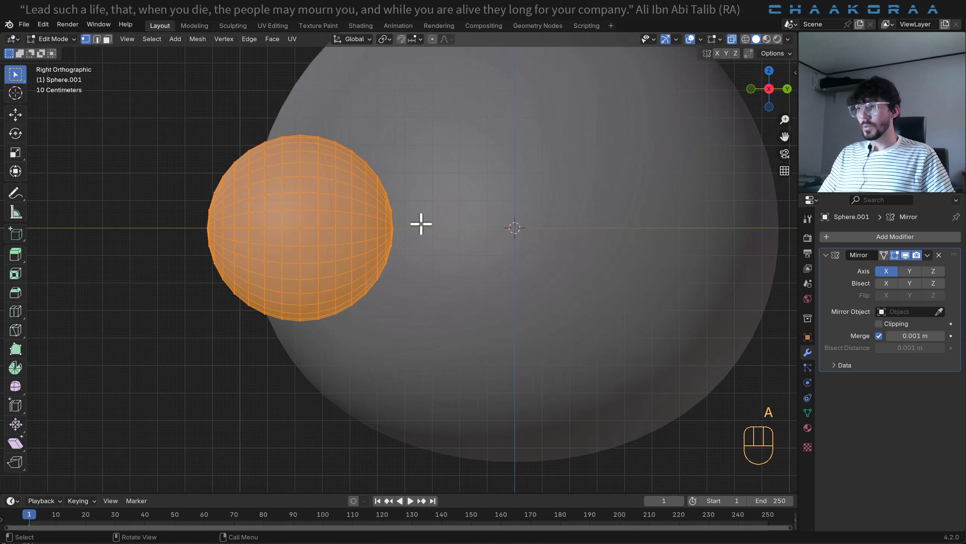
{"action": "type", "text": "r90"}
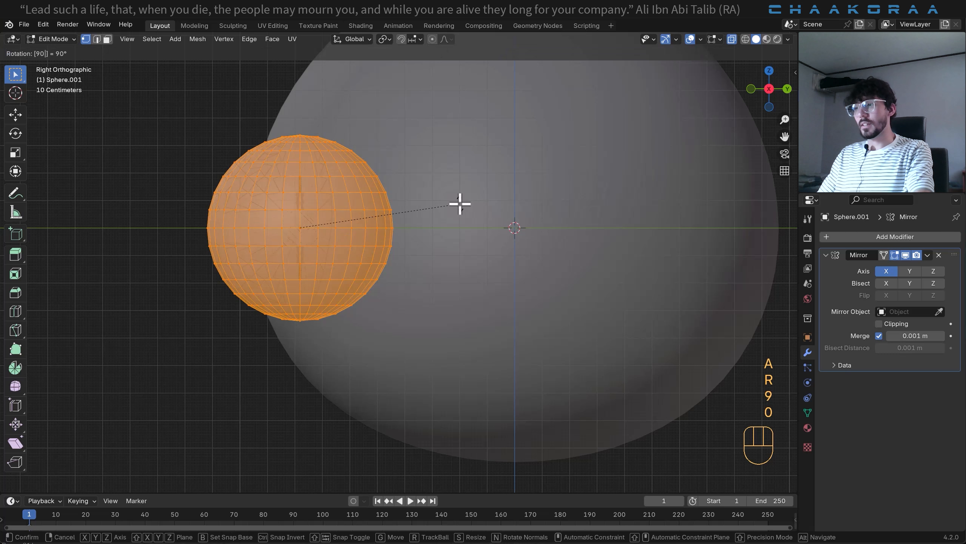
{"action": "key", "text": "Return"}
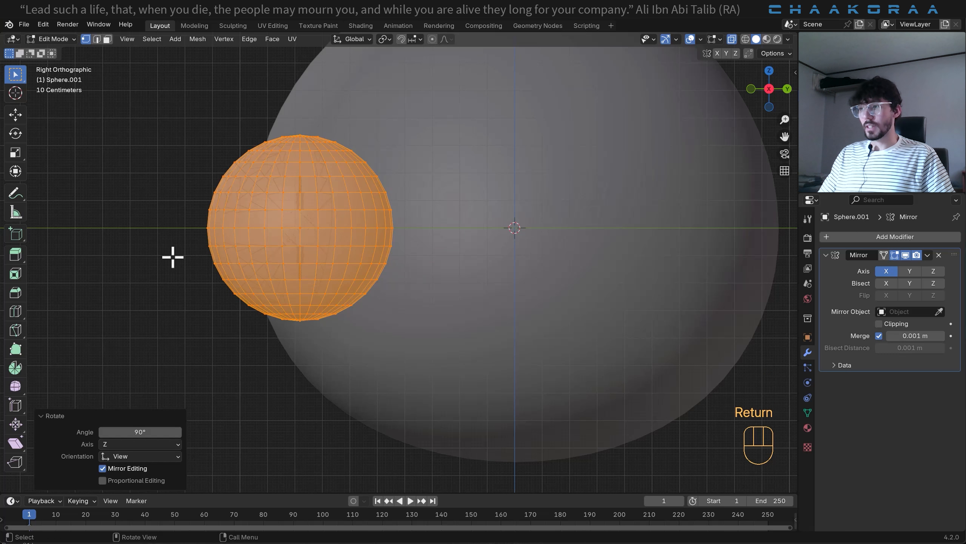
- Delete the vertices below the copied sphere's equator, keeping only the upper half as the eyelid
{"action": "left_click_drag", "start_coordinate": [172, 241], "coordinate": [495, 415]}
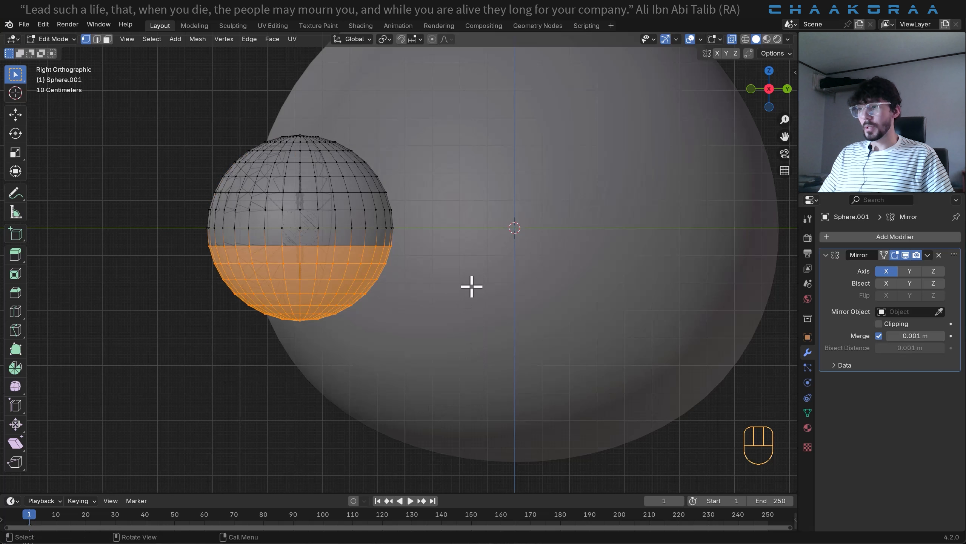
{"action": "key", "text": "x"}
{"action": "left_click", "coordinate": [442, 264]}
{"action": "key", "text": "Tab"}
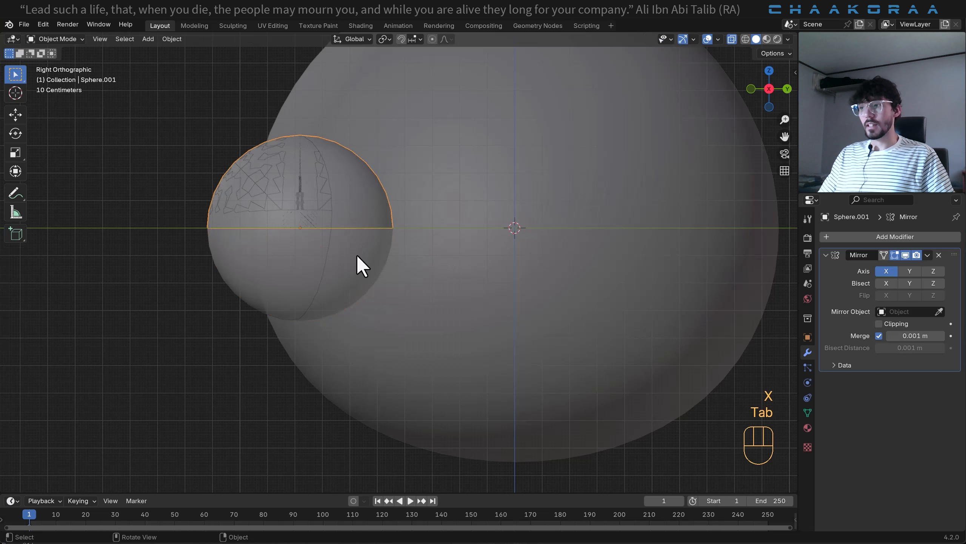
- Add a Solidify modifier to the half-sphere eyelid
{"action": "middle_click_drag", "start_coordinate": [358, 263], "coordinate": [490, 241]}
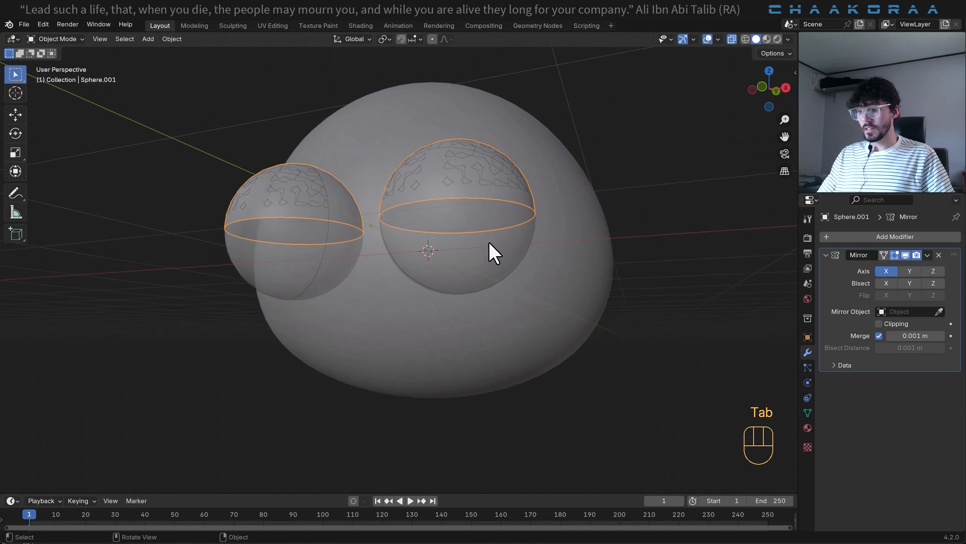
{"action": "key", "text": "KP_3"}
{"action": "scroll", "coordinate": [365, 239], "scroll_direction": "up", "scroll_amount": 4}
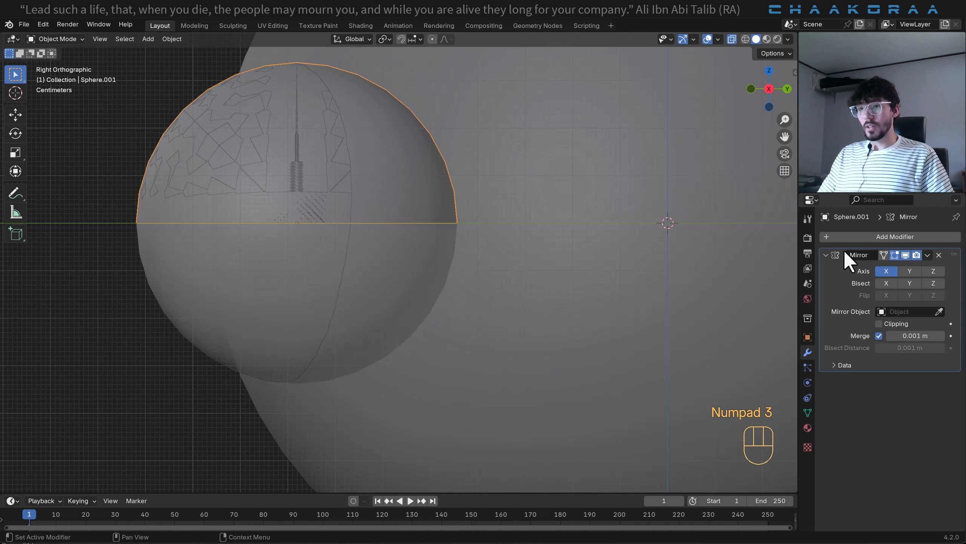
{"action": "left_click", "coordinate": [876, 239]}
{"action": "type", "text": "so"}
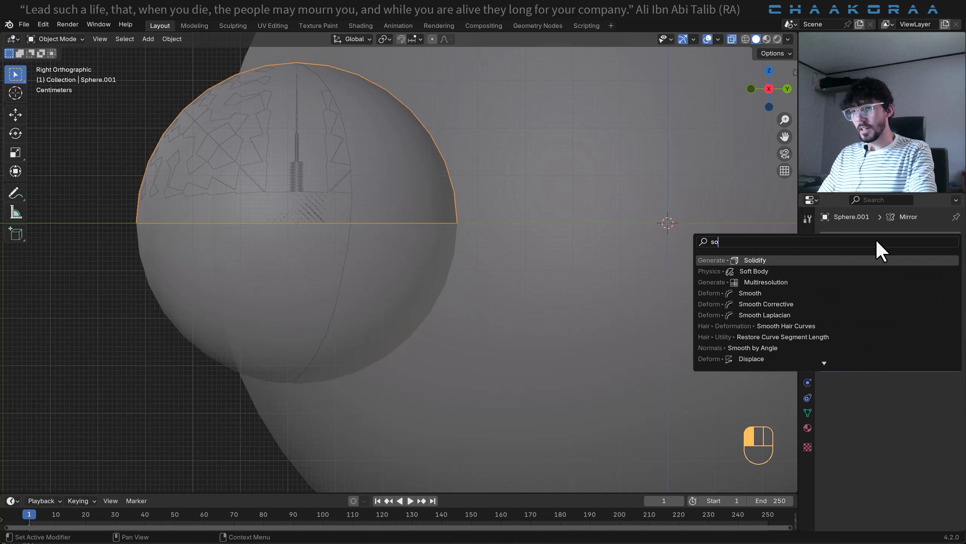
{"action": "key", "text": "Return"}
- Scale the eyelid's entire mesh up slightly so it sits just outside the eyeball
{"action": "middle_click_drag", "start_coordinate": [554, 196], "coordinate": [428, 184]}
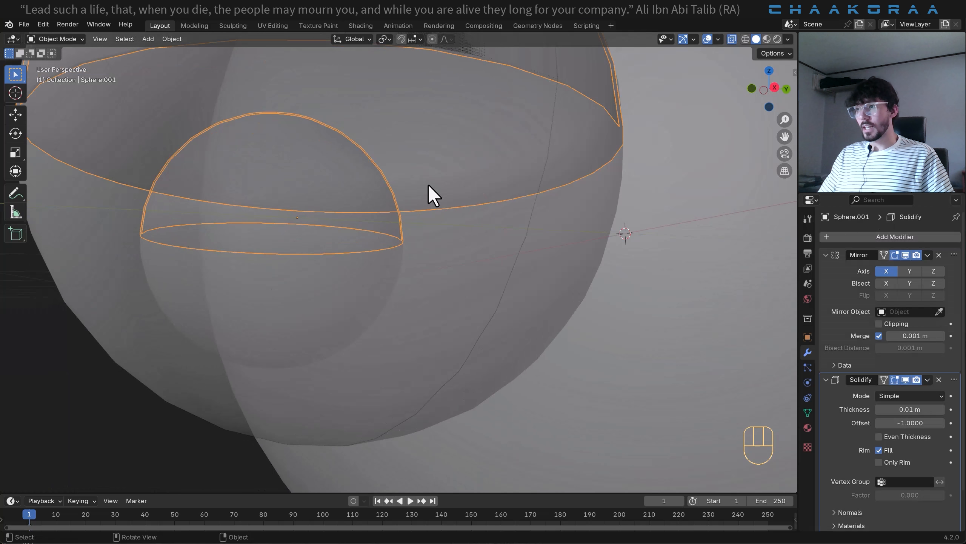
{"action": "scroll", "coordinate": [428, 185], "scroll_direction": "down", "scroll_amount": 2}
{"action": "key", "text": "Tab"}
{"action": "key", "text": "s"}
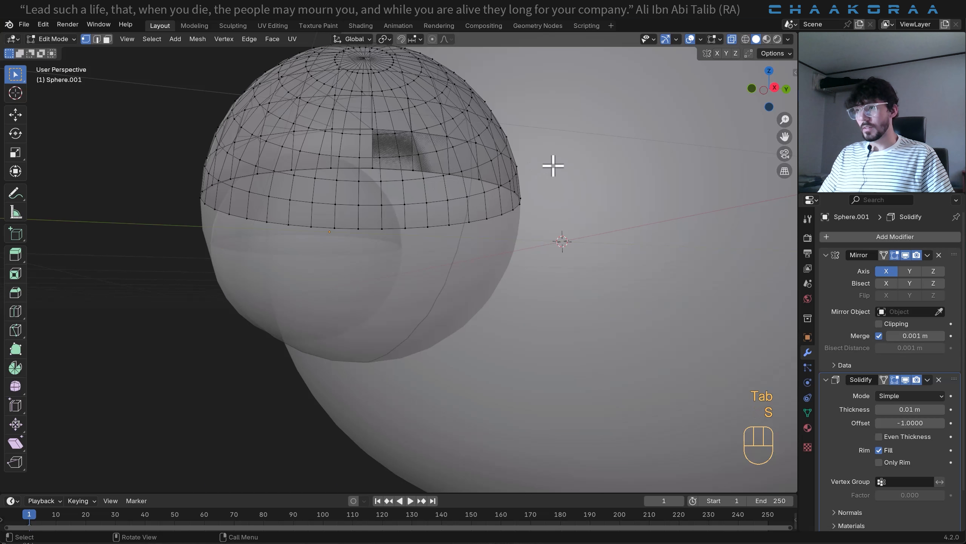
{"action": "key", "text": "a"}
{"action": "key", "text": "s"}
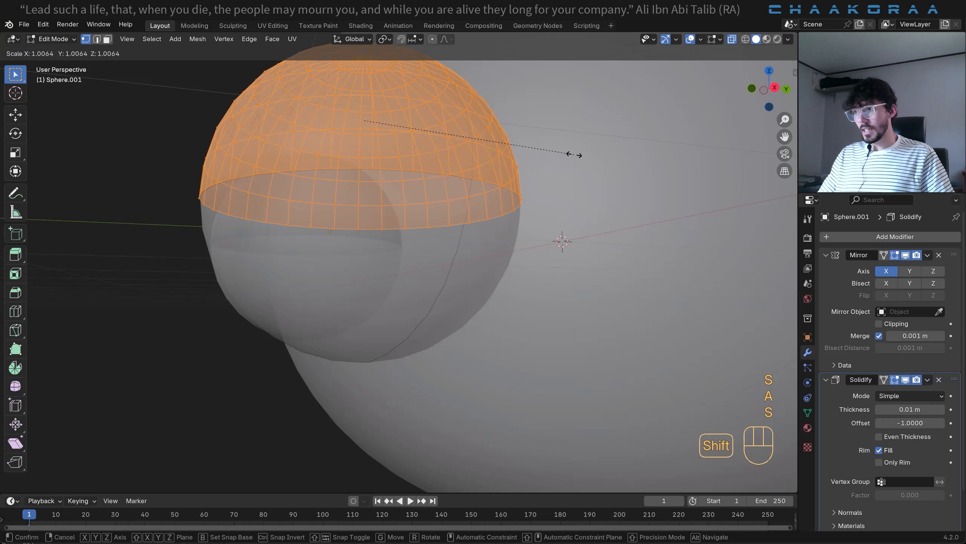
{"action": "left_click", "coordinate": [591, 145], "text": "shift"}
{"action": "key", "text": "Tab"}
- Turn off X-ray display and set the eyelid's Solidify thickness to about -0.046 m
{"action": "middle_click_drag", "start_coordinate": [306, 180], "coordinate": [325, 168]}
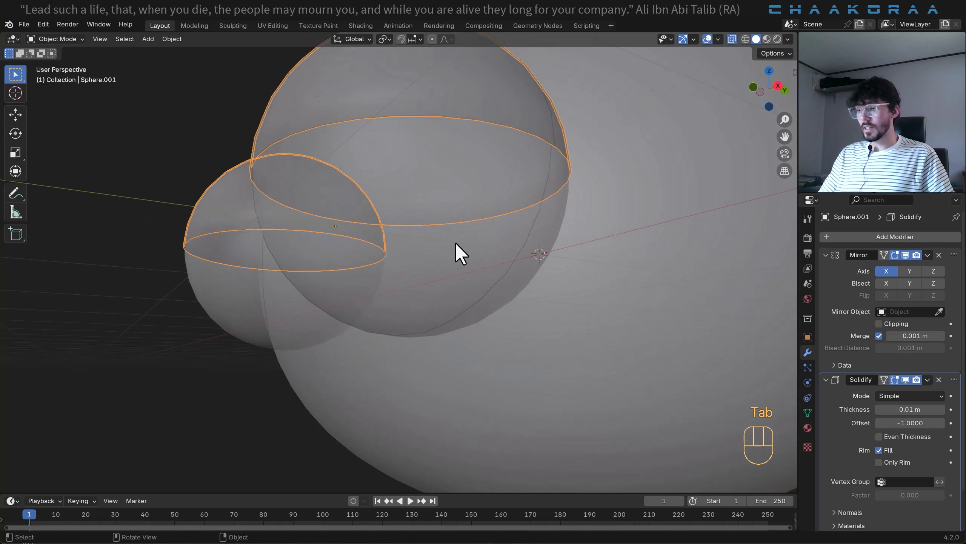
{"action": "key", "text": "alt+z"}
{"action": "middle_click_drag", "start_coordinate": [461, 214], "coordinate": [474, 255]}
{"action": "scroll", "coordinate": [472, 253], "scroll_direction": "up", "scroll_amount": 4}
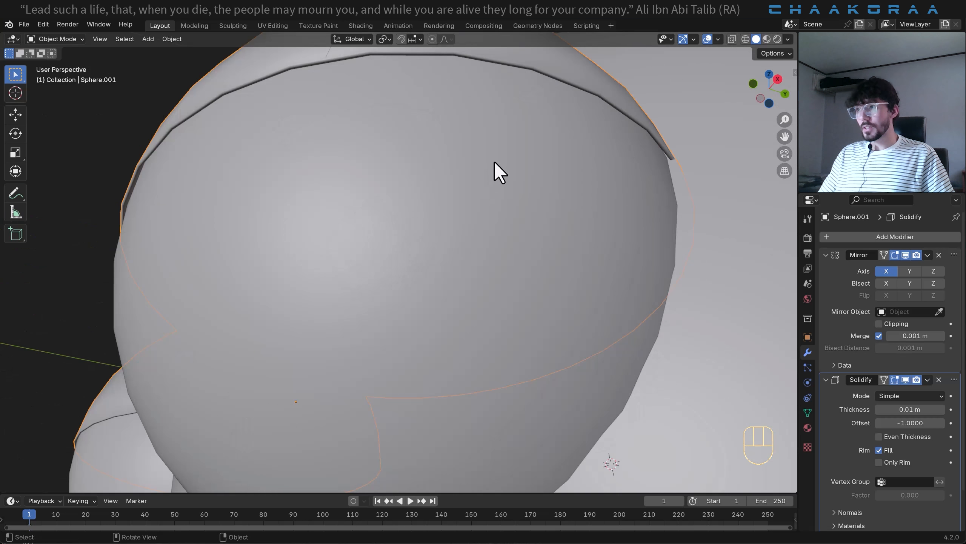
{"action": "scroll", "coordinate": [909, 407], "scroll_direction": "down", "scroll_amount": 3}
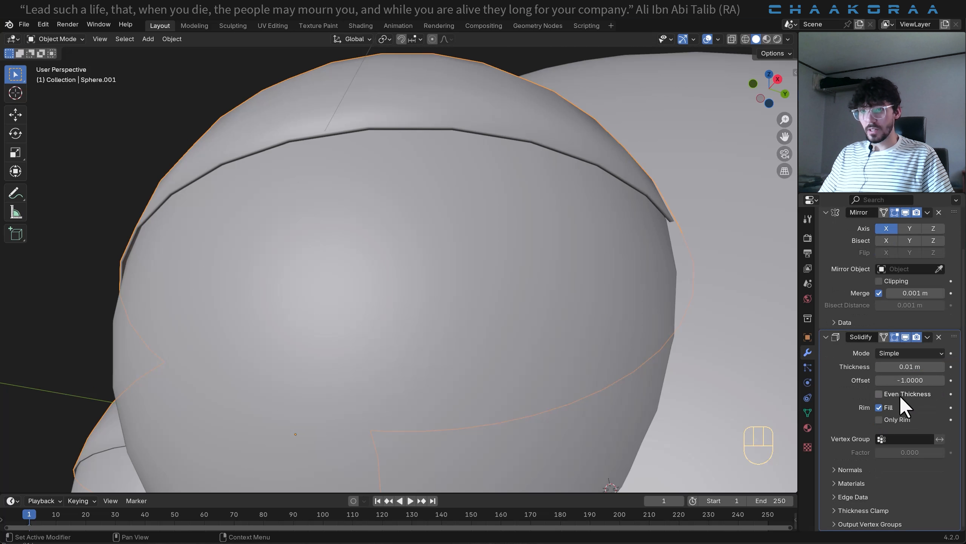
{"action": "left_click_drag", "start_coordinate": [910, 366], "coordinate": [867, 366], "text": "shift"}
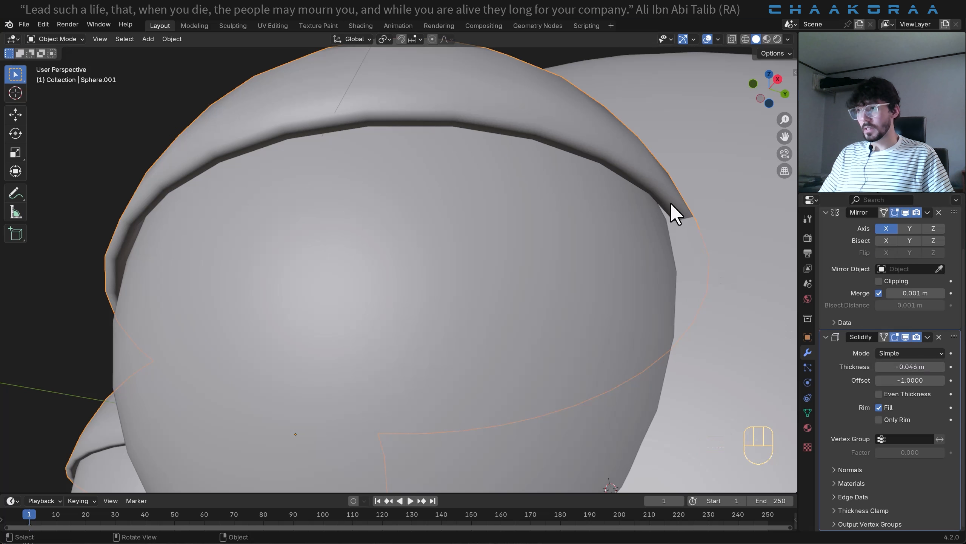
- Scale the eyelid mesh down to about 0.98 and set its Solidify thickness to about -0.066 m
{"action": "key", "text": "Tab"}
{"action": "key", "text": "s"}
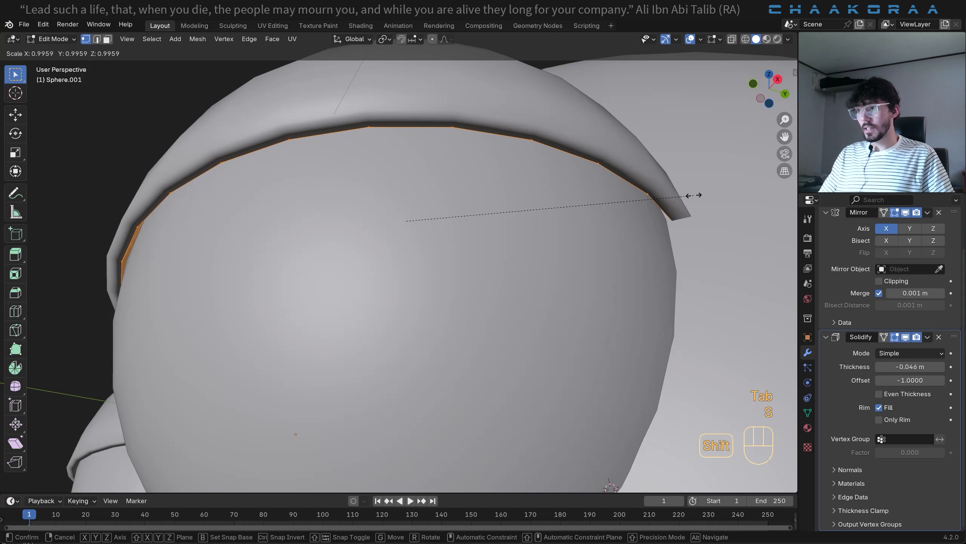
{"action": "left_click", "coordinate": [662, 211]}
{"action": "key", "text": "Tab"}
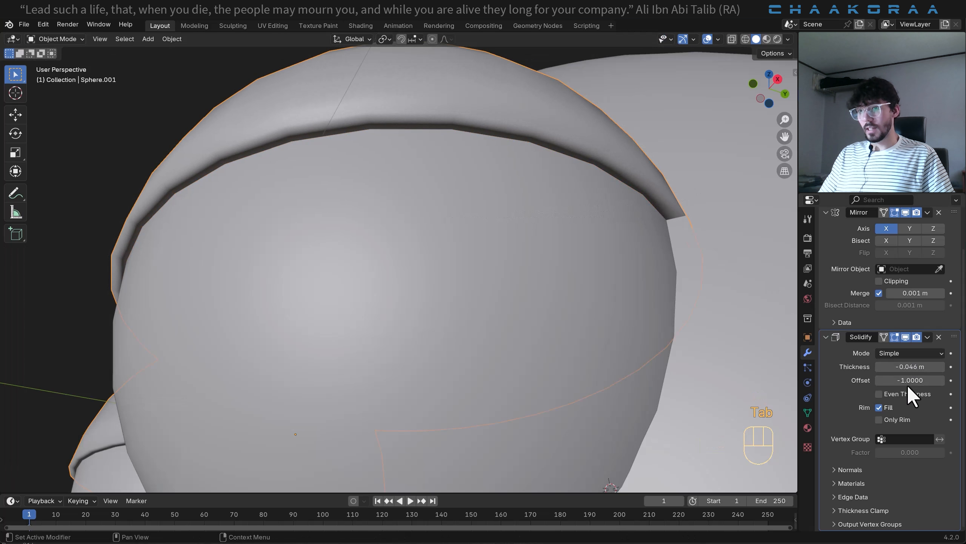
{"action": "left_click_drag", "start_coordinate": [910, 366], "coordinate": [879, 366], "text": "shift"}
{"action": "scroll", "coordinate": [369, 274], "scroll_direction": "down", "scroll_amount": 6}
{"action": "middle_click_drag", "start_coordinate": [368, 271], "coordinate": [431, 295]}
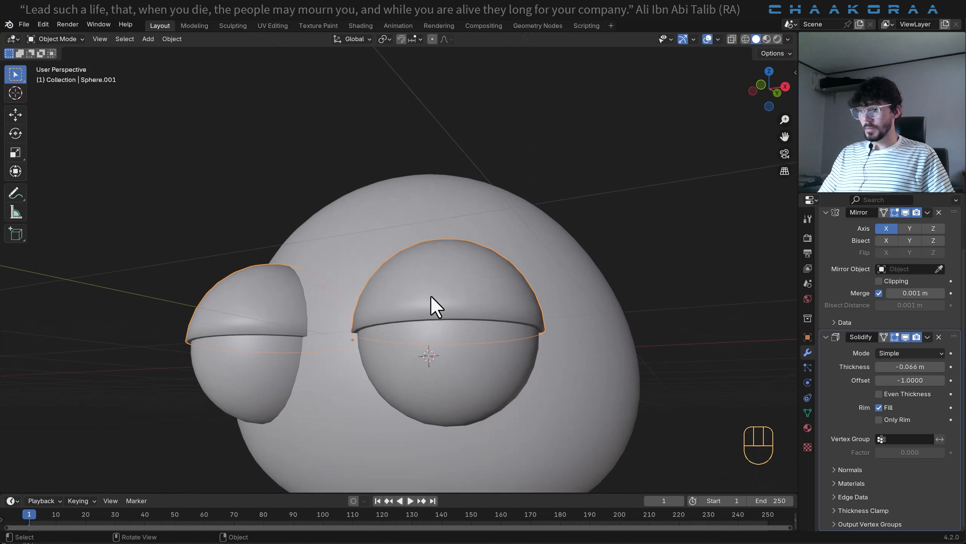
- In the right side view, tilt the eyelid mesh about 17.7° and move it about 0.056 m in Y and -0.013 m in Z
{"action": "key", "text": "KP_3"}
{"action": "scroll", "coordinate": [393, 351], "scroll_direction": "up", "scroll_amount": 3}
{"action": "middle_click_drag", "start_coordinate": [392, 368], "coordinate": [447, 273], "text": "shift"}
{"action": "scroll", "coordinate": [432, 287], "scroll_direction": "up", "scroll_amount": 1}
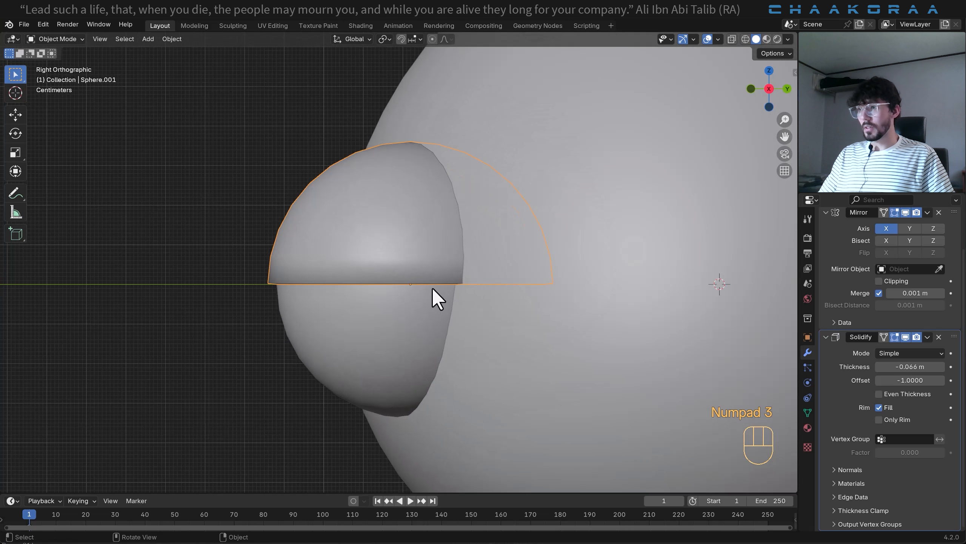
{"action": "key", "text": "Tab"}
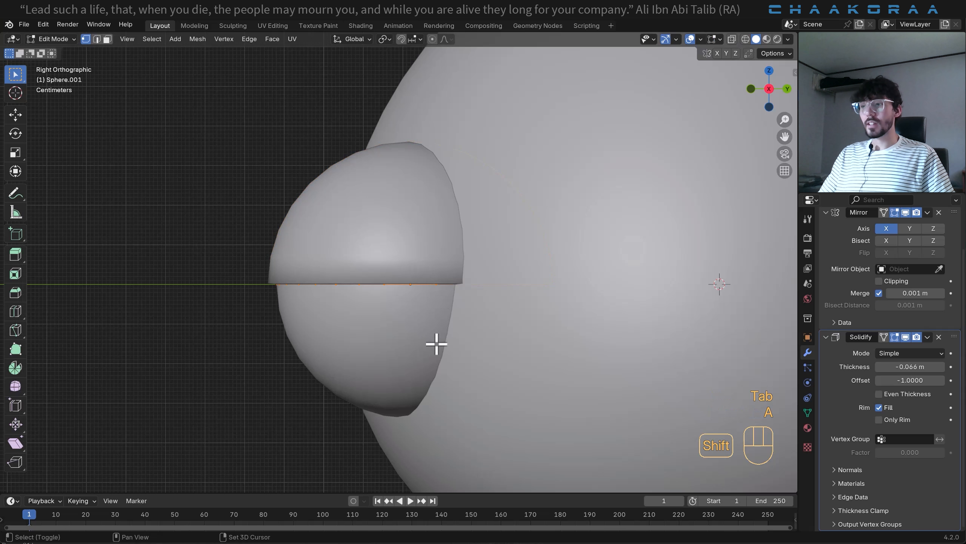
{"action": "middle_click_drag", "start_coordinate": [435, 342], "coordinate": [440, 268], "text": "shift"}
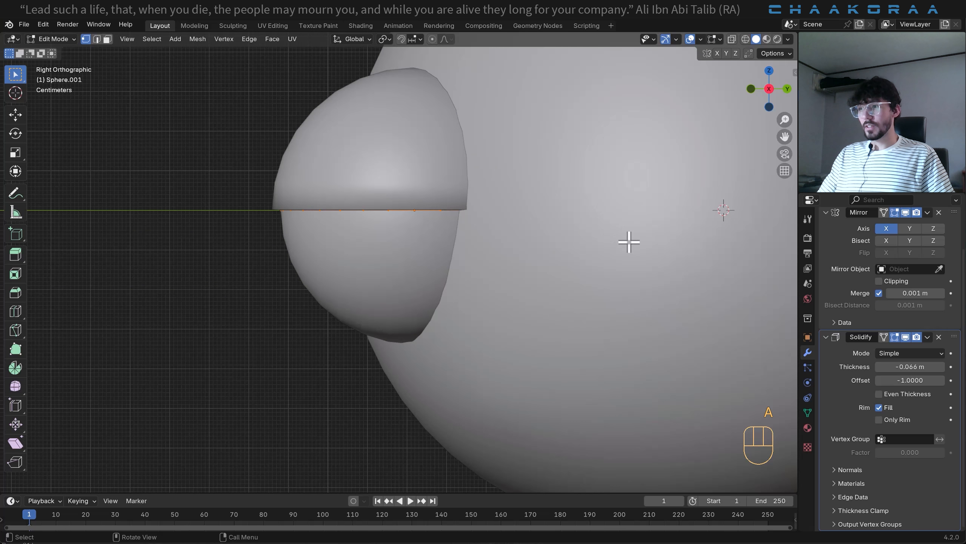
{"action": "key", "text": "r"}
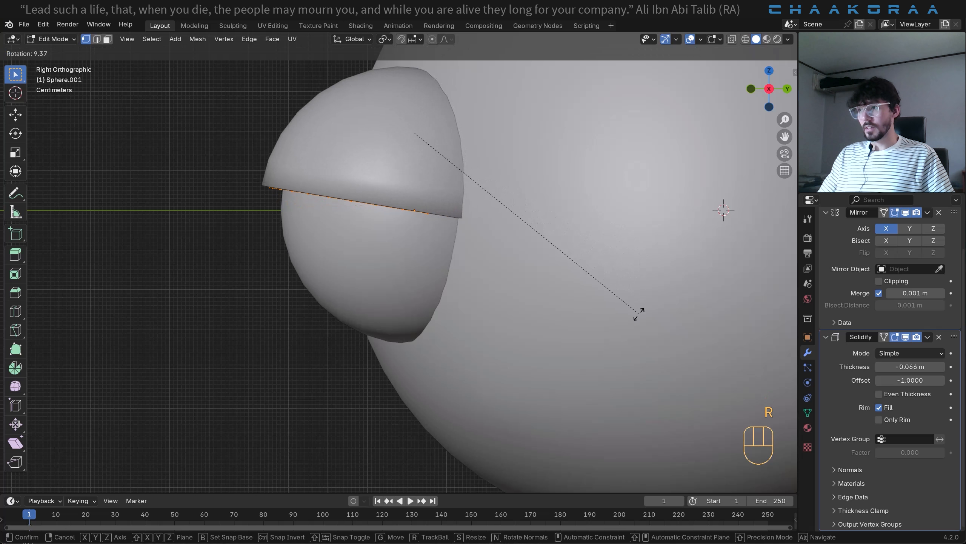
{"action": "left_click", "coordinate": [589, 321]}
{"action": "key", "text": "g"}
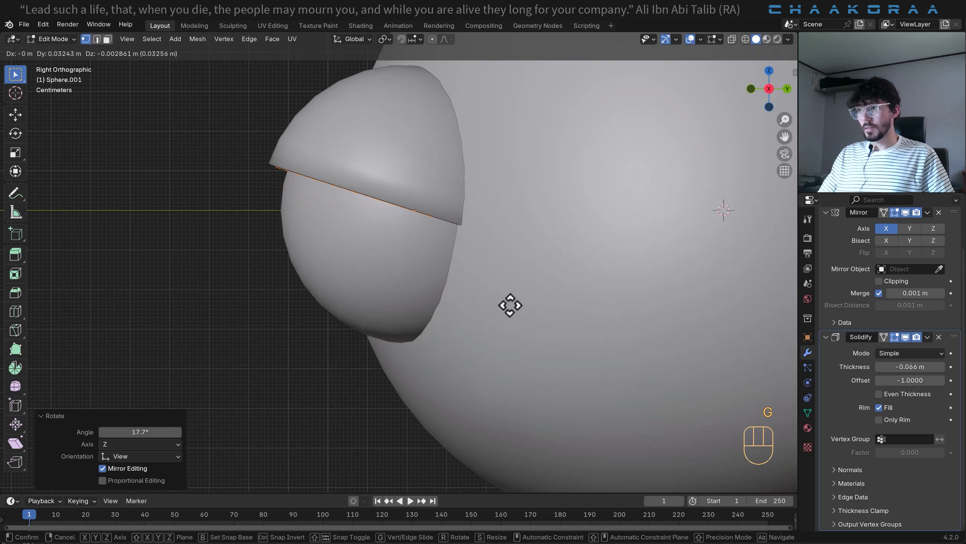
{"action": "left_click", "coordinate": [519, 309]}
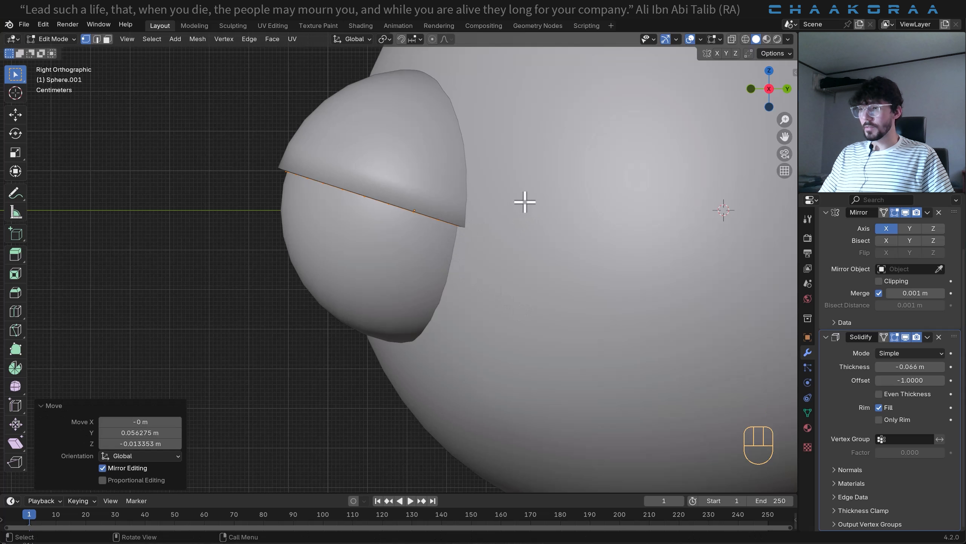
- Duplicate the upper eyelid shell about -0.383 m along Z and rotate the copy 180° for a lower eyelid
{"action": "key", "text": "shift+d"}
{"action": "key", "text": "z"}
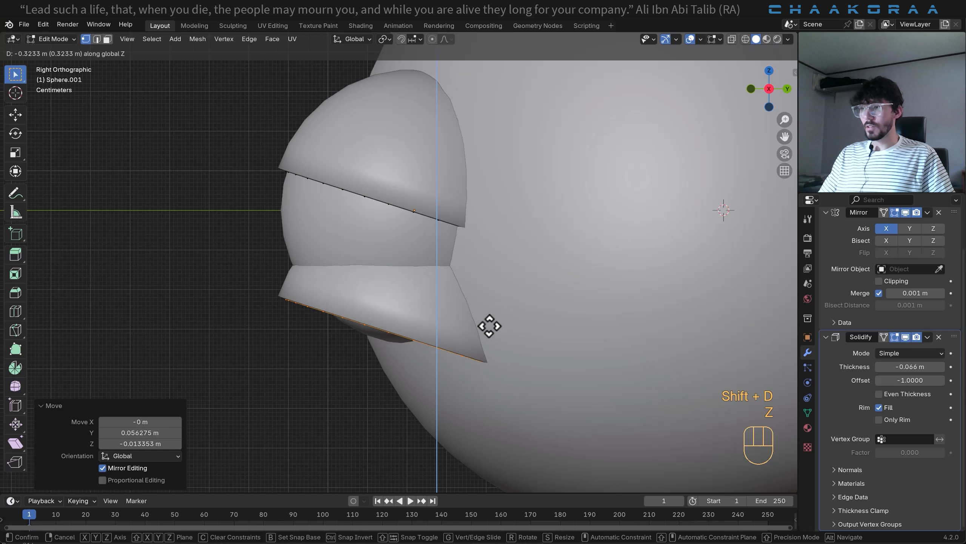
{"action": "left_click", "coordinate": [473, 338]}
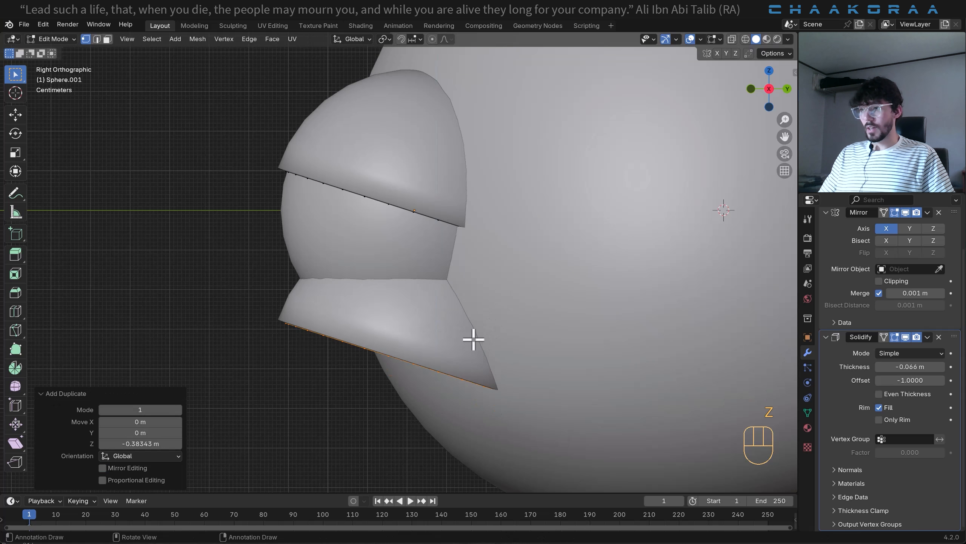
{"action": "key", "text": "r"}
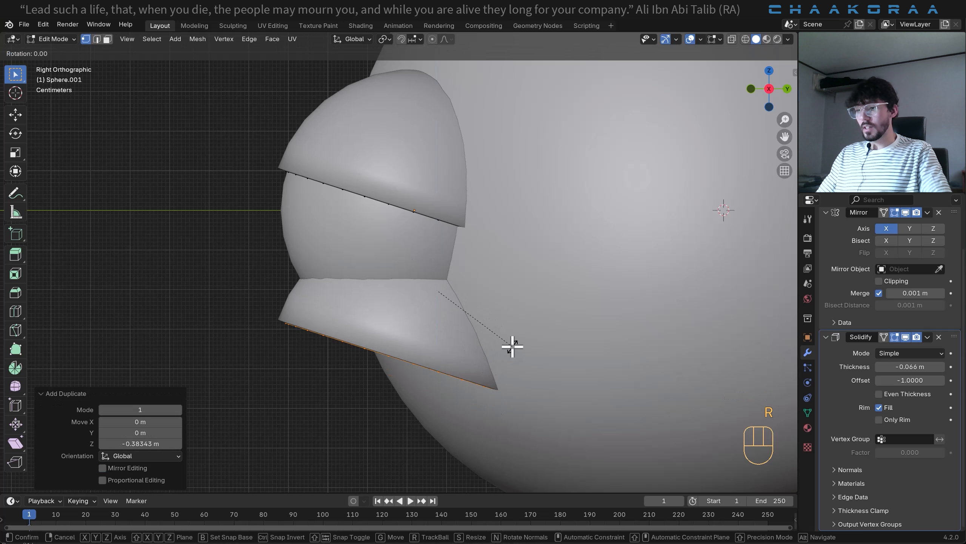
{"action": "type", "text": "180"}
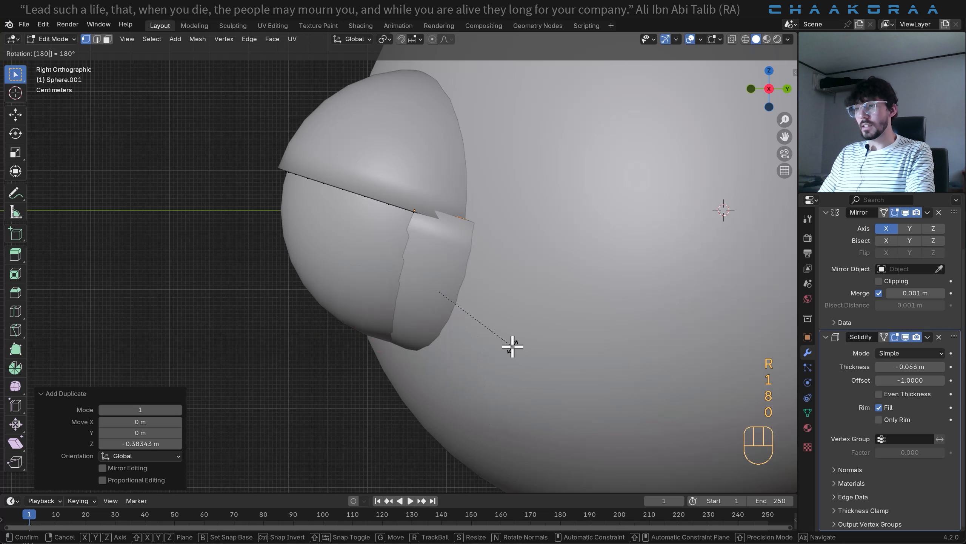
{"action": "key", "text": "Return"}
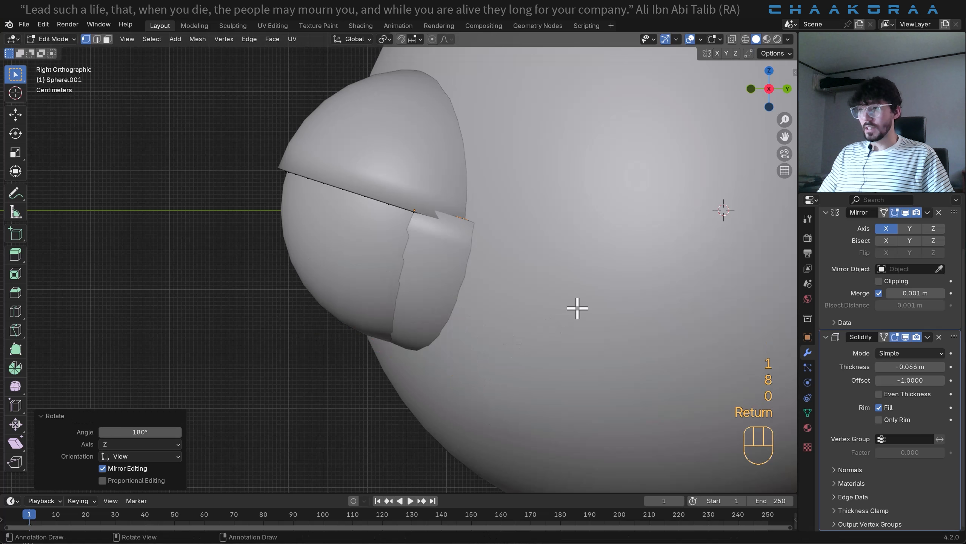
- Rotate the lower eyelid about -31.8° in the side view and shift it in total about 0.023 m in Y and -0.043 m in Z
{"action": "key", "text": "r"}
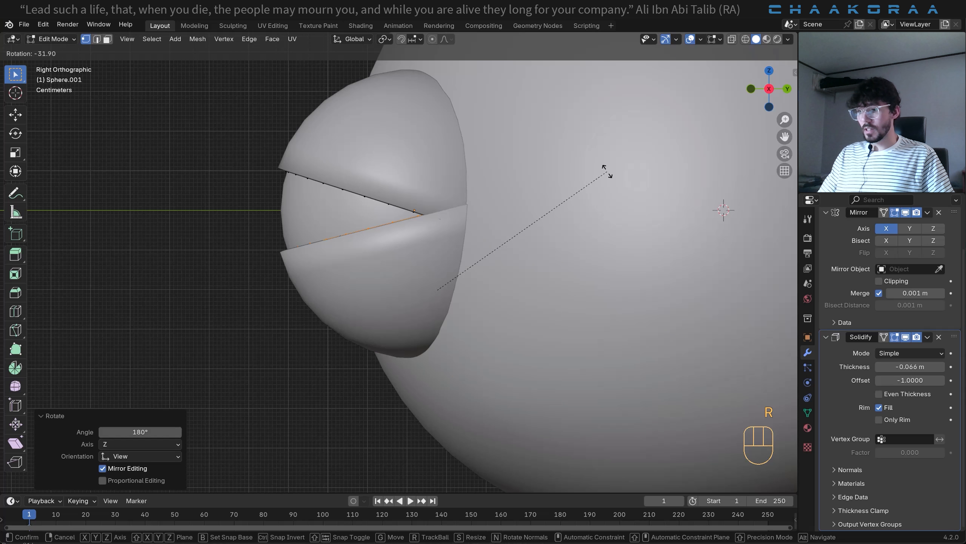
{"action": "left_click", "coordinate": [607, 172]}
{"action": "key", "text": "g"}
{"action": "key", "text": "z"}
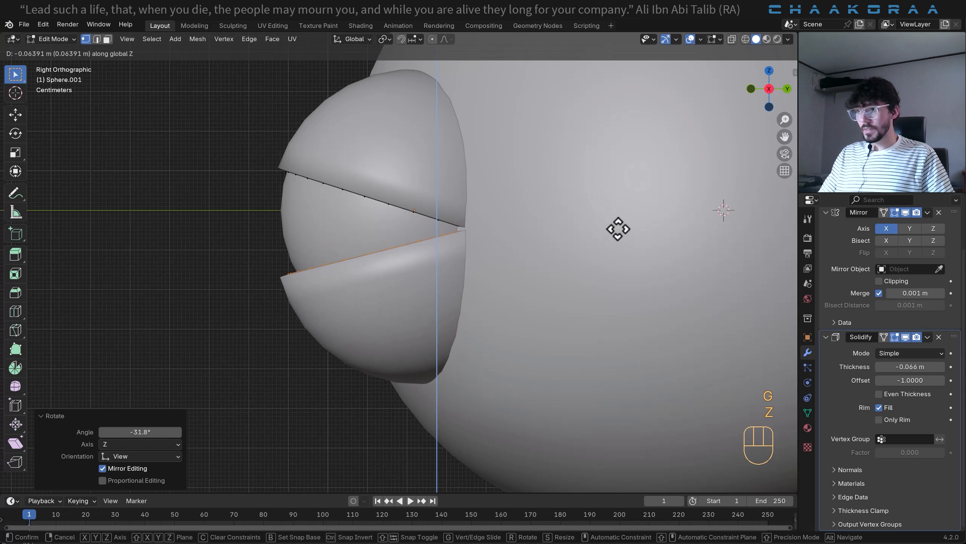
{"action": "left_click", "coordinate": [620, 224]}
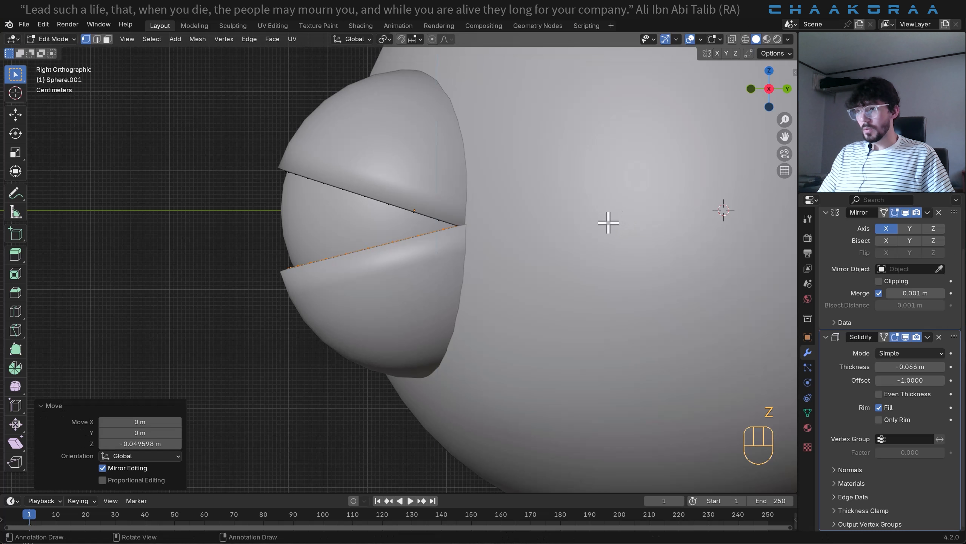
{"action": "key", "text": "g"}
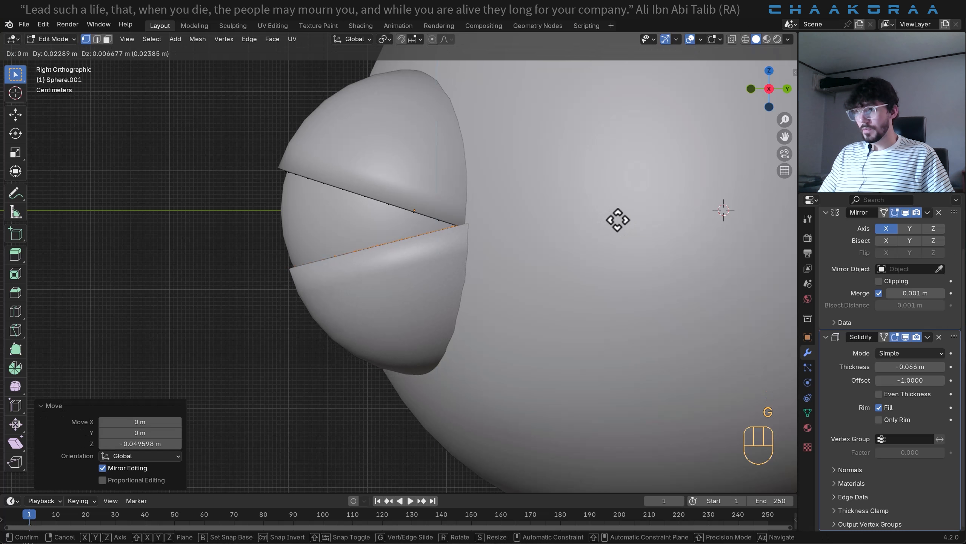
{"action": "left_click", "coordinate": [617, 218]}
- In the front view, rotate the lower eyelid about 2.64°, move it about -0.013 m in X and 0.006 m in Z, and leave Edit Mode
{"action": "middle_click_drag", "start_coordinate": [618, 219], "coordinate": [587, 254]}
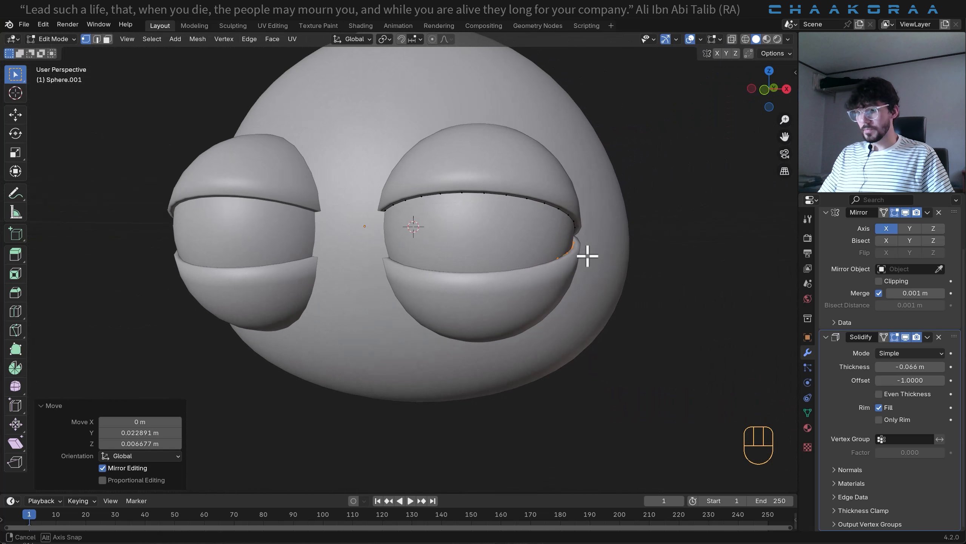
{"action": "key", "text": "KP_1"}
{"action": "scroll", "coordinate": [586, 255], "scroll_direction": "up", "scroll_amount": 2}
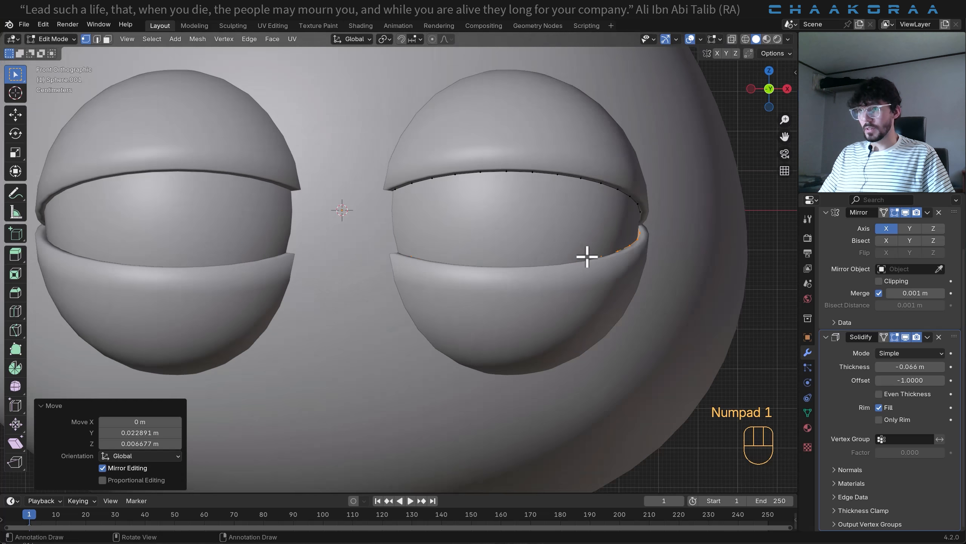
{"action": "key", "text": "r"}
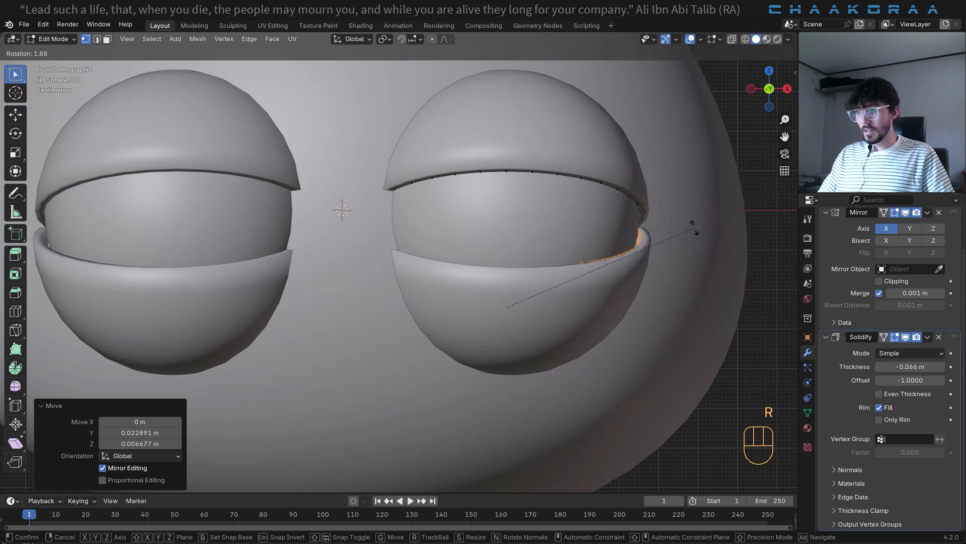
{"action": "left_click", "coordinate": [693, 230]}
{"action": "key", "text": "g"}
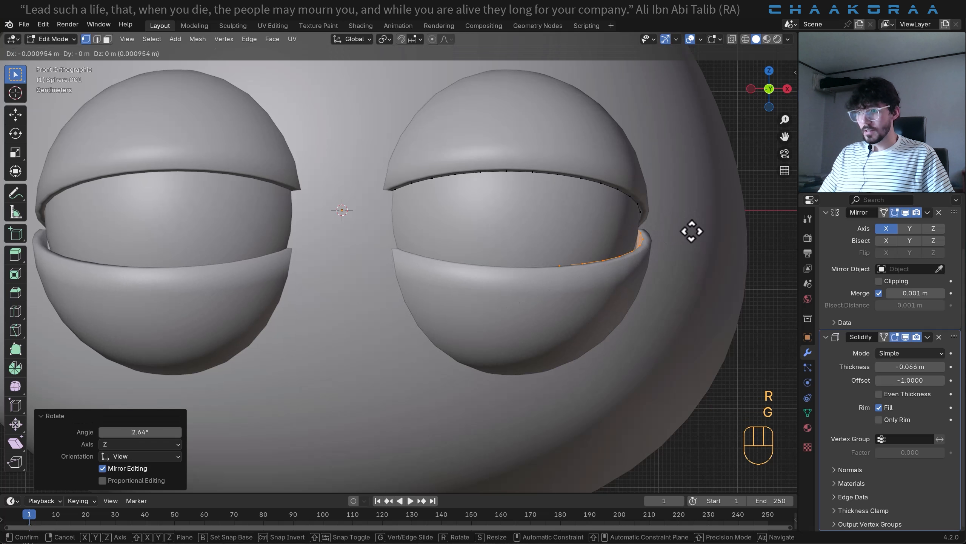
{"action": "left_click", "coordinate": [687, 229]}
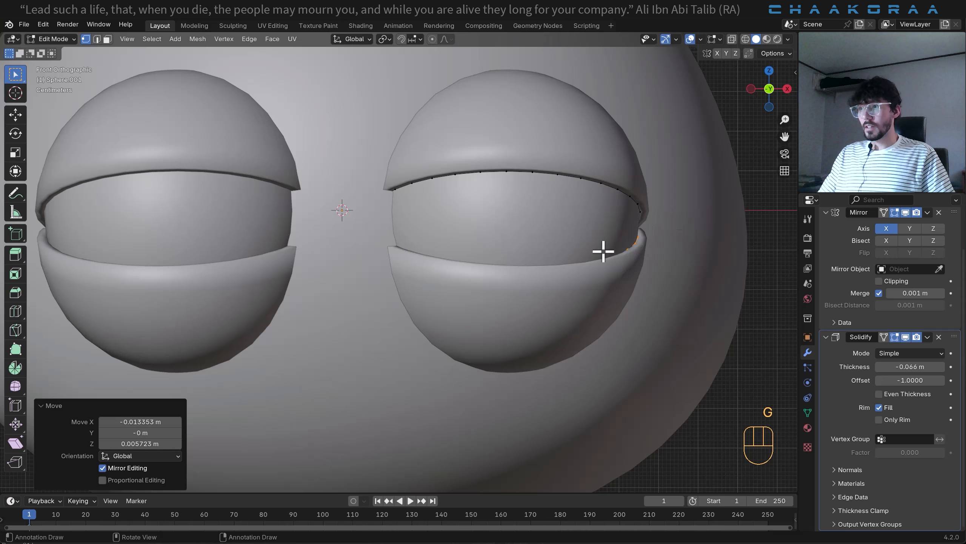
{"action": "scroll", "coordinate": [586, 264], "scroll_direction": "down", "scroll_amount": 4}
{"action": "key", "text": "Tab"}
- Add a cube mesh and scale it down to about 0.078 in the front view
{"action": "middle_click_drag", "start_coordinate": [586, 264], "coordinate": [491, 344]}
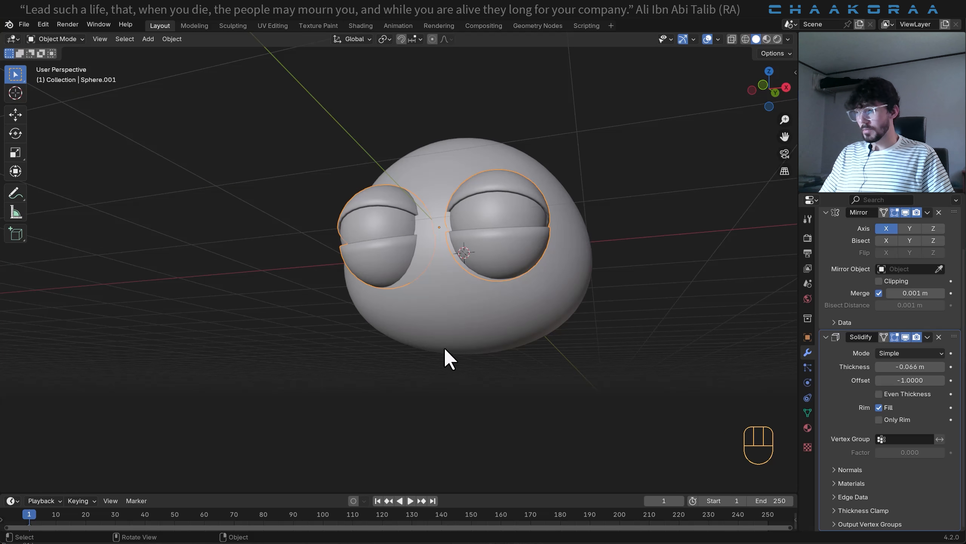
{"action": "key", "text": "shift+a"}
{"action": "mouse_move", "coordinate": [450, 328]}
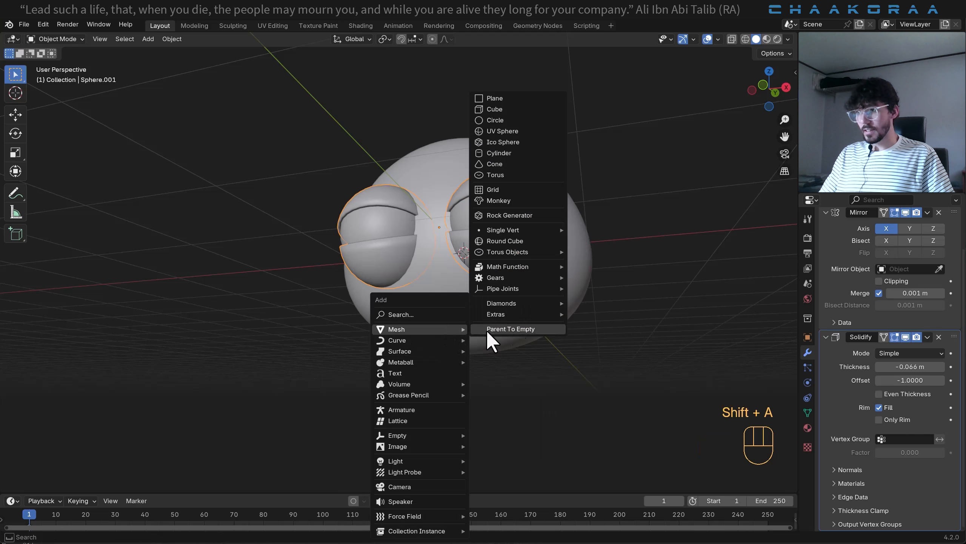
{"action": "left_click", "coordinate": [513, 110]}
{"action": "key", "text": "KP_1"}
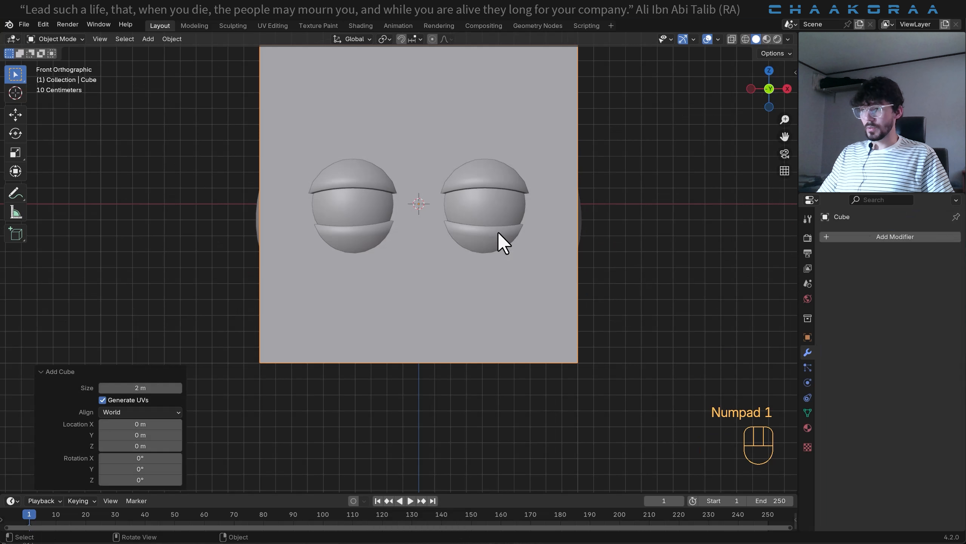
{"action": "key", "text": "s"}
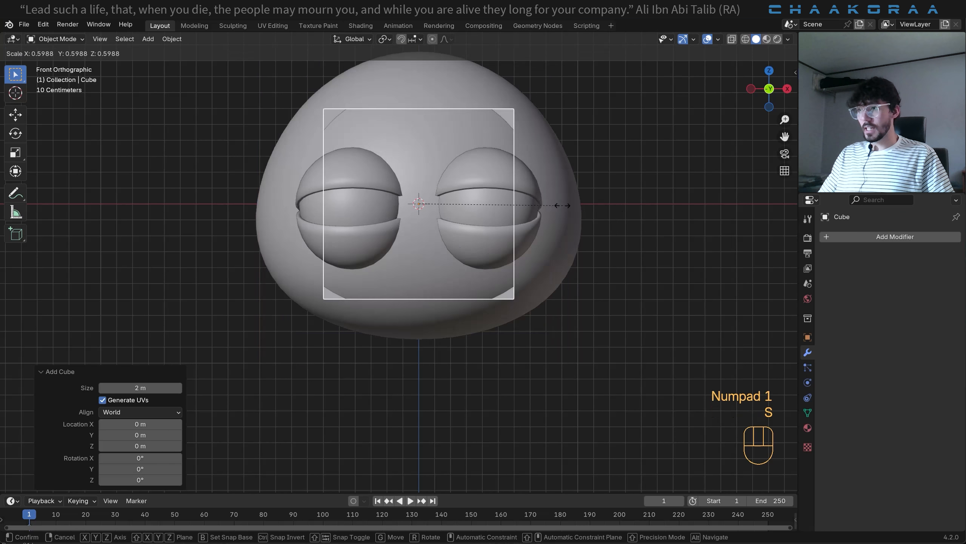
{"action": "left_click", "coordinate": [438, 206]}
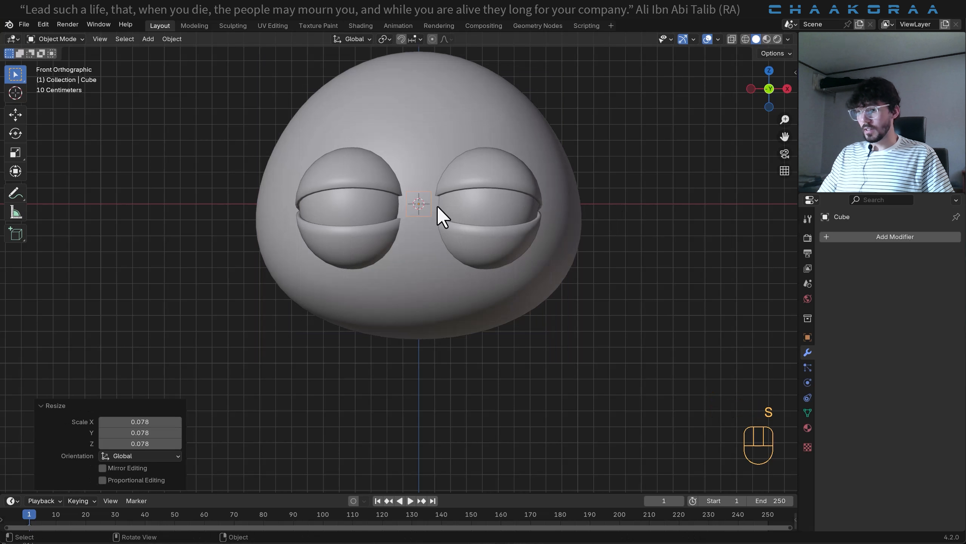
- Move the small cube about -0.975 m along Z, just below the head, and apply its scale
{"action": "key", "text": "g"}
{"action": "key", "text": "z"}
{"action": "left_click", "coordinate": [446, 360]}
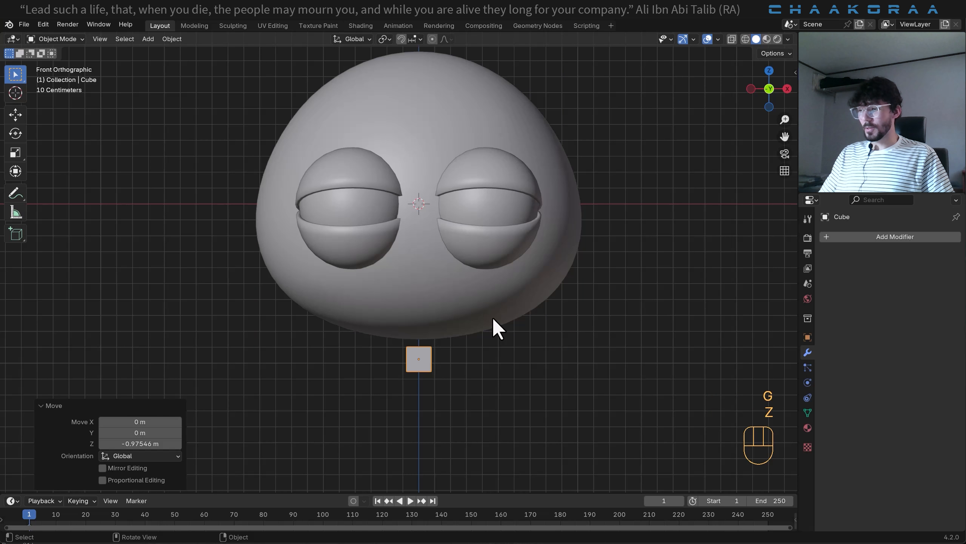
{"action": "key", "text": "ctrl+a"}
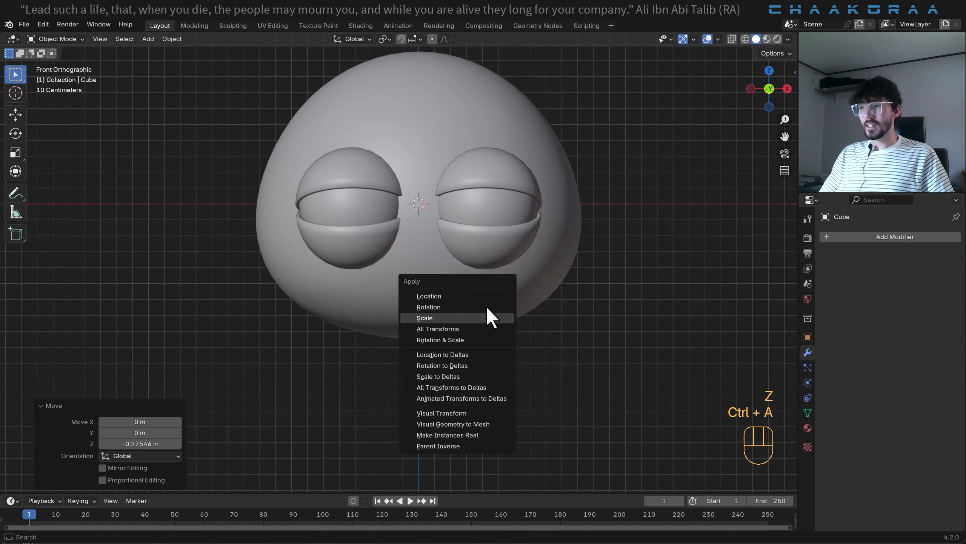
{"action": "left_click", "coordinate": [452, 319]}
- In Edit Mode, move the cube's whole mesh about 0.297 m along X, leaving its origin on the centre line
{"action": "key", "text": "Tab"}
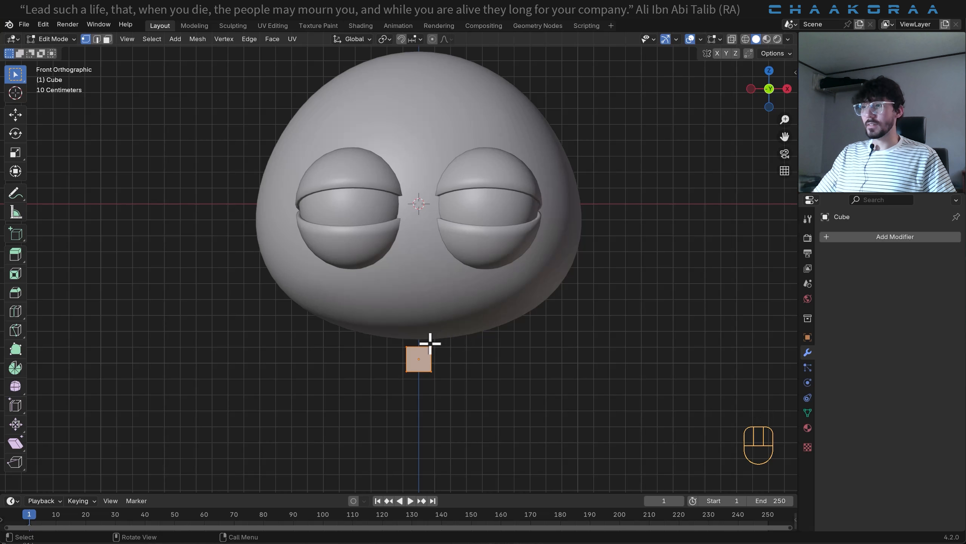
{"action": "key", "text": "g"}
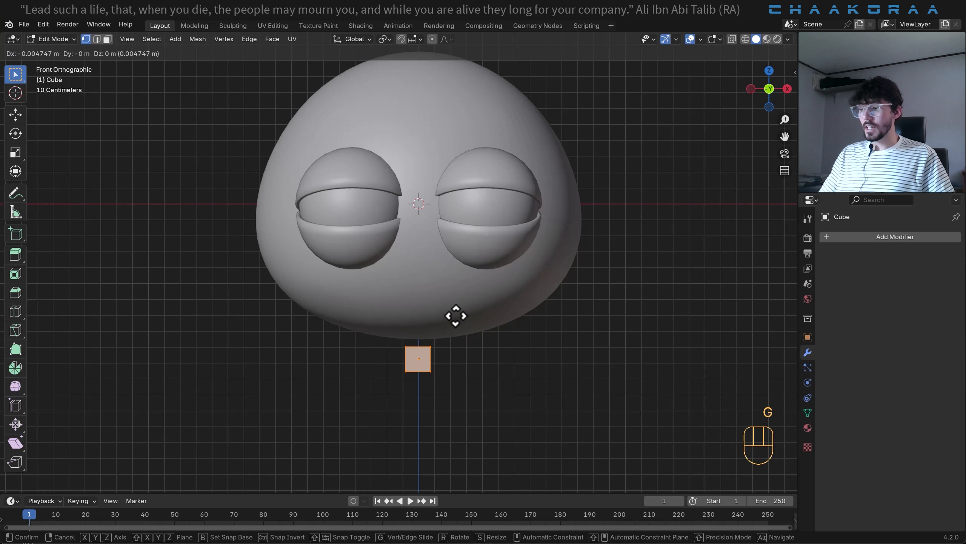
{"action": "key", "text": "x"}
{"action": "left_click", "coordinate": [504, 327]}
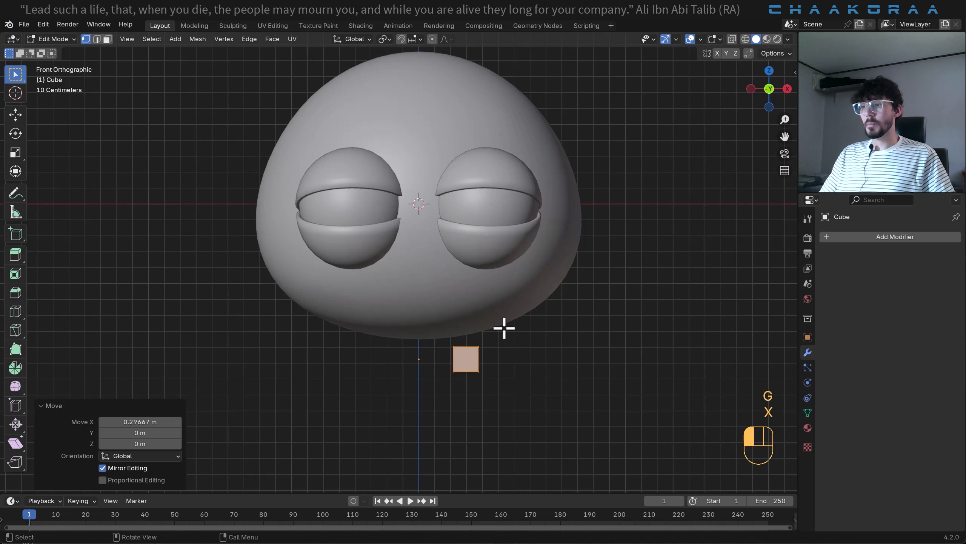
- Turn on X-ray display and delete the top face of the small cube
{"action": "key", "text": "alt+z"}
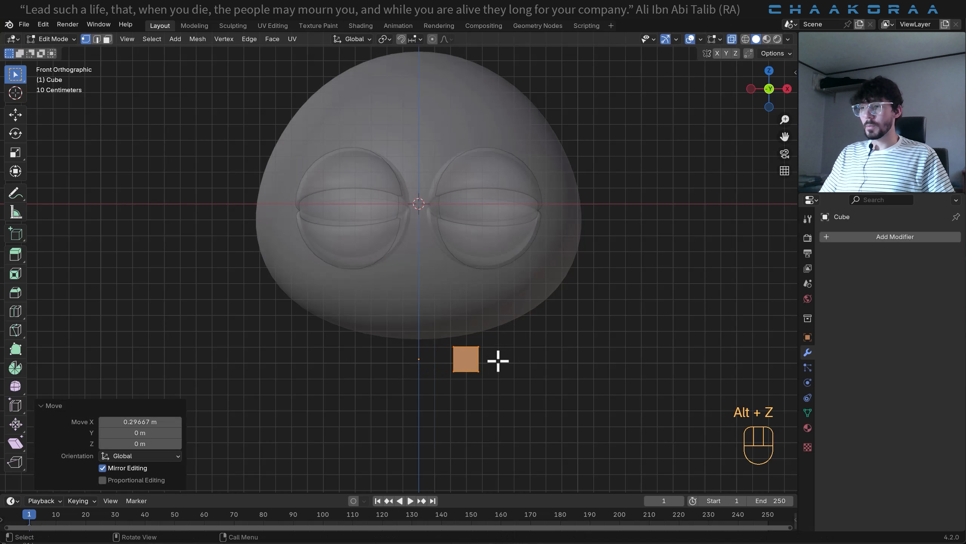
{"action": "left_click", "coordinate": [525, 330]}
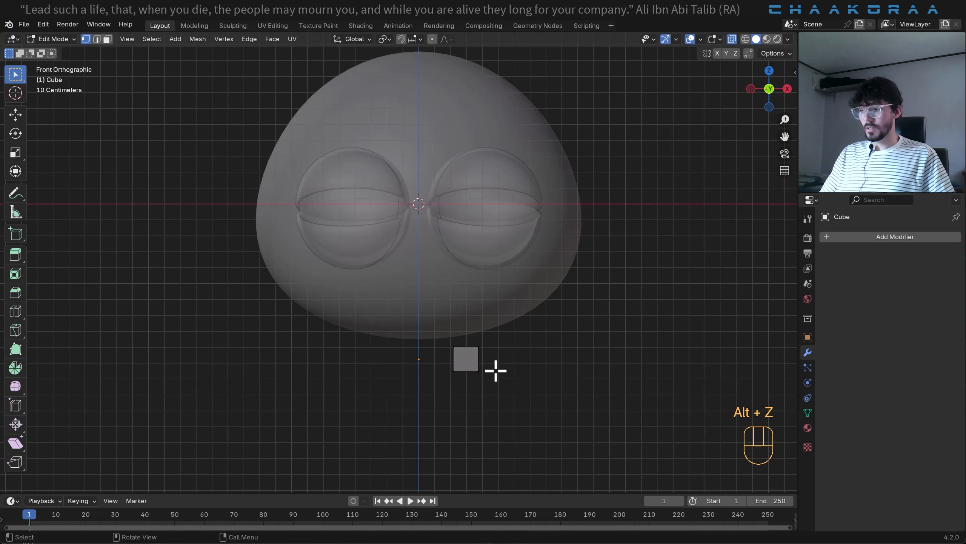
{"action": "left_click_drag", "start_coordinate": [504, 327], "coordinate": [433, 353]}
{"action": "middle_click_drag", "start_coordinate": [514, 376], "coordinate": [477, 304], "text": "shift"}
{"action": "scroll", "coordinate": [471, 306], "scroll_direction": "up", "scroll_amount": 4}
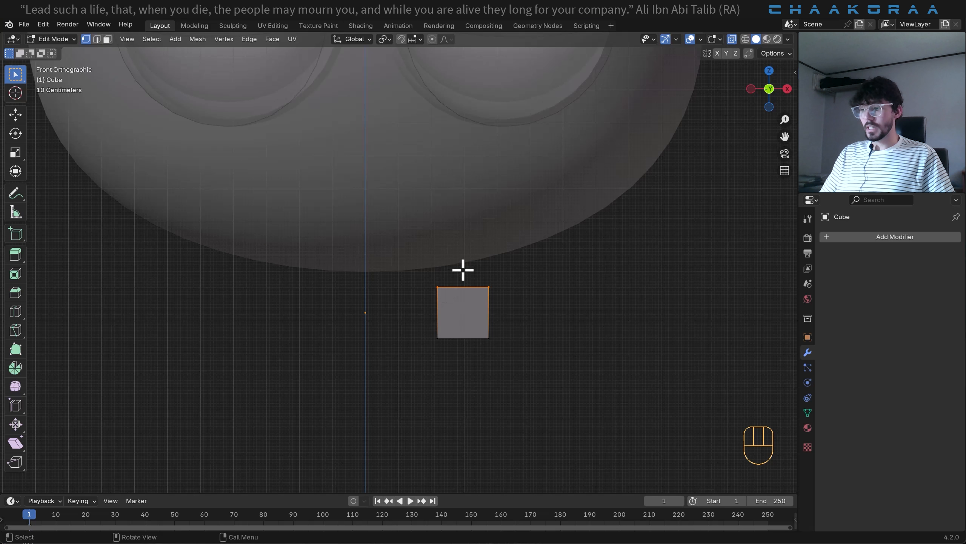
{"action": "key", "text": "x"}
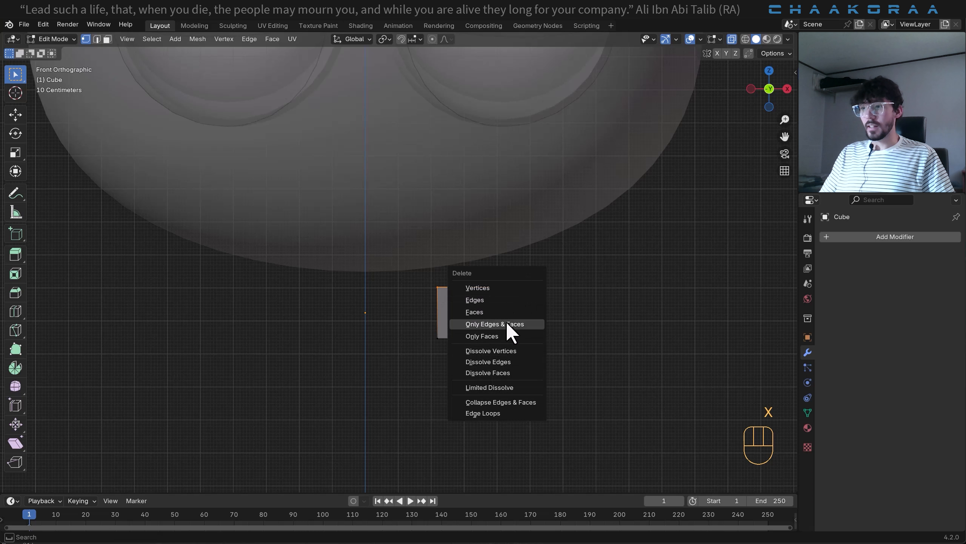
{"action": "left_click", "coordinate": [511, 312]}
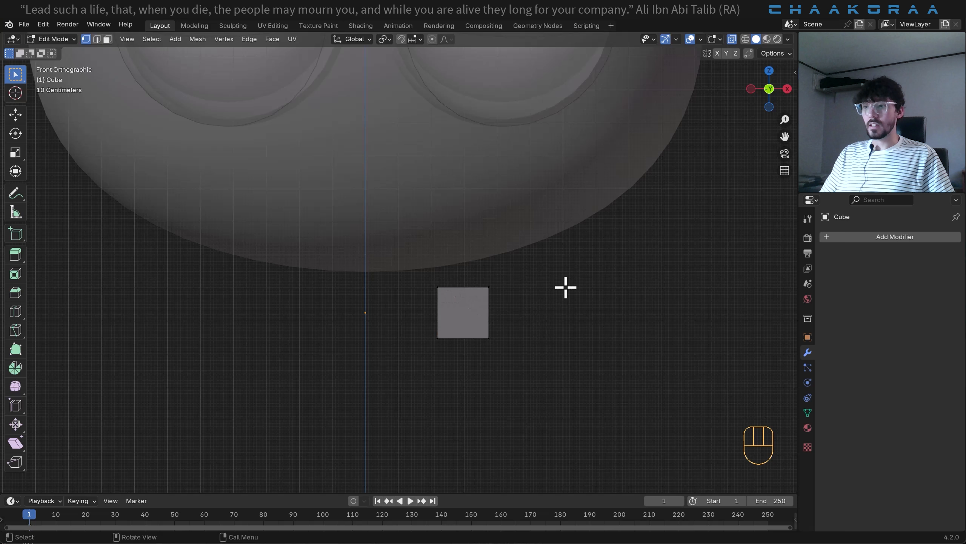
- Raise the cube's top vertices about 0.132 m along Z so they reach into the head's underside
{"action": "left_click_drag", "start_coordinate": [534, 260], "coordinate": [396, 300]}
{"action": "key", "text": "g"}
{"action": "key", "text": "z"}
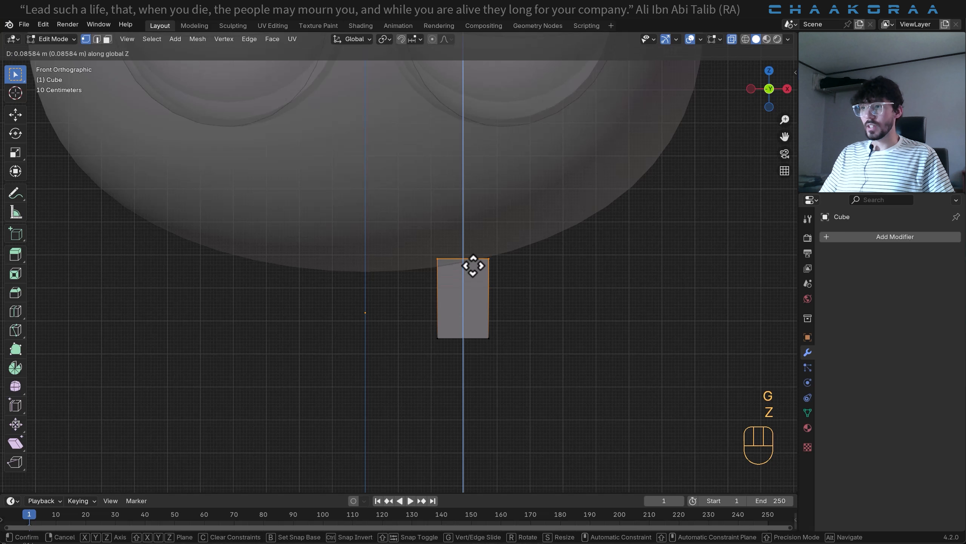
{"action": "left_click", "coordinate": [473, 252]}
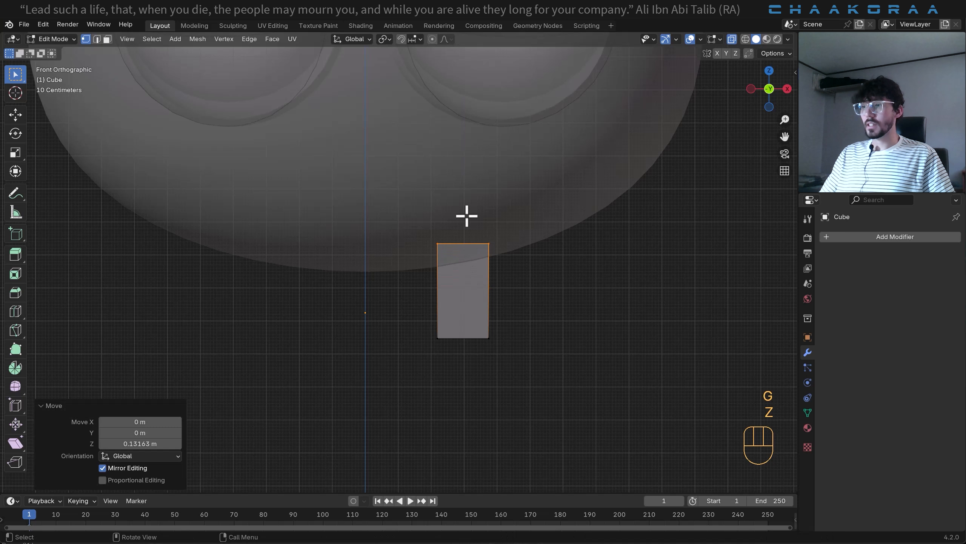
- Add a Mirror modifier on the X axis to the stretched cube and return to Object Mode
{"action": "left_click", "coordinate": [874, 234]}
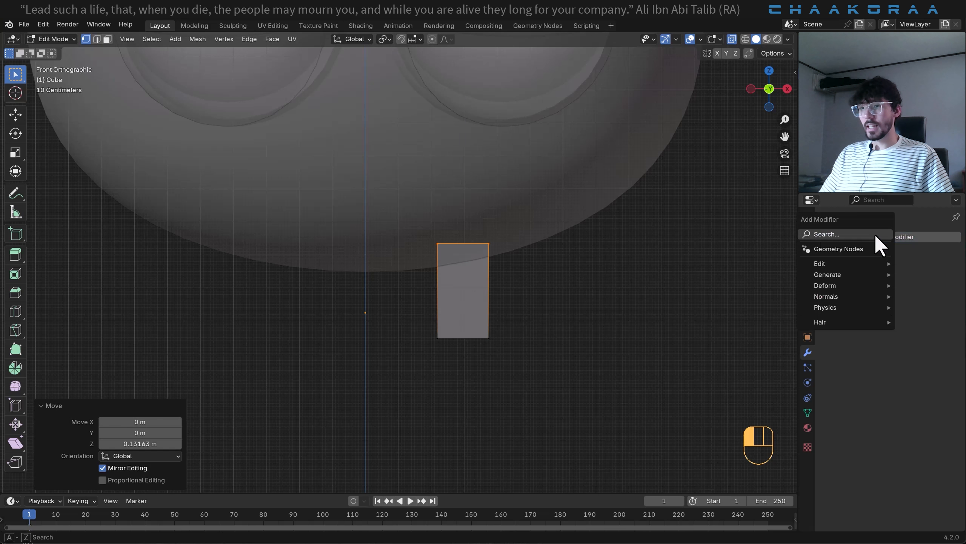
{"action": "key", "text": "space"}
{"action": "type", "text": "mir"}
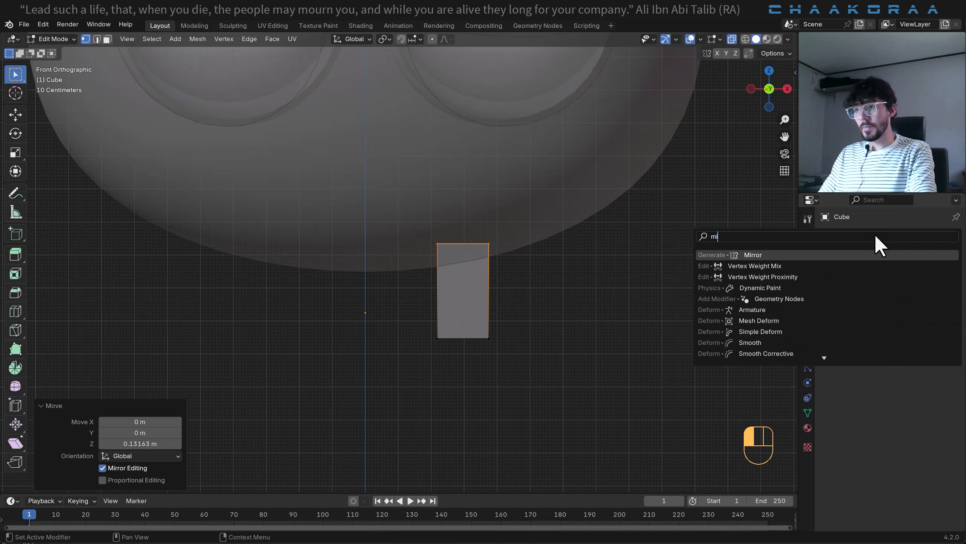
{"action": "key", "text": "Return"}
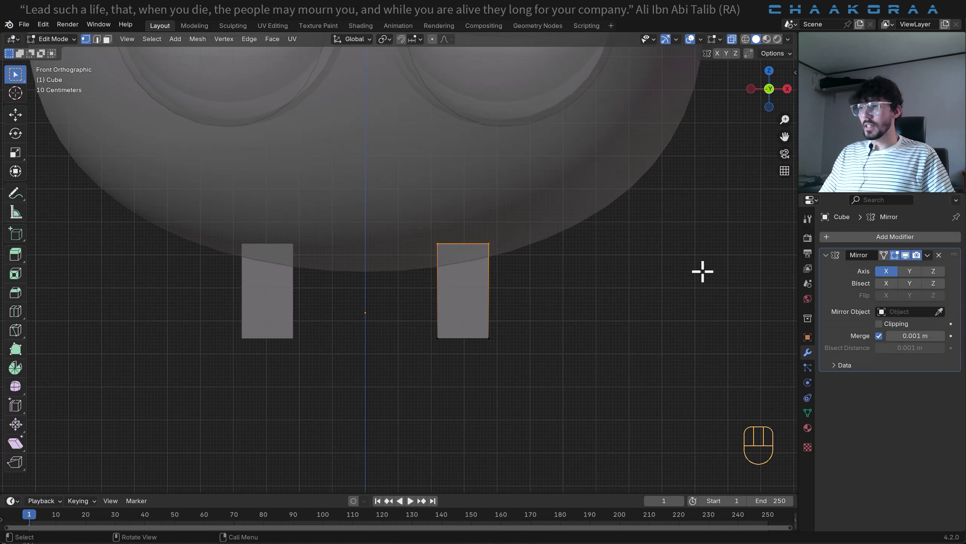
{"action": "key", "text": "Tab"}
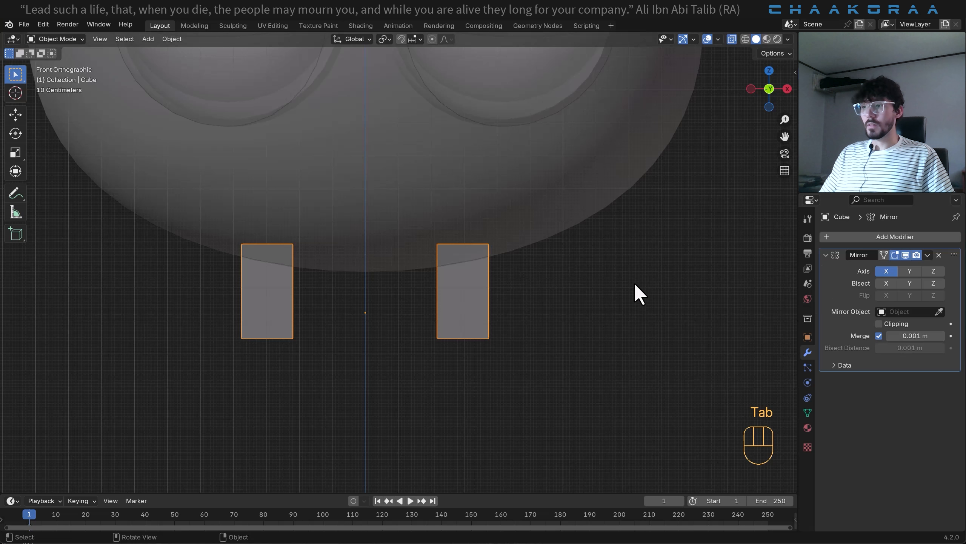
- Add a level 2 Subdivision modifier to the mirrored leg boxes and extrude the bottom vertices down about 0.13 m in Edit Mode
{"action": "key", "text": "ctrl+2"}
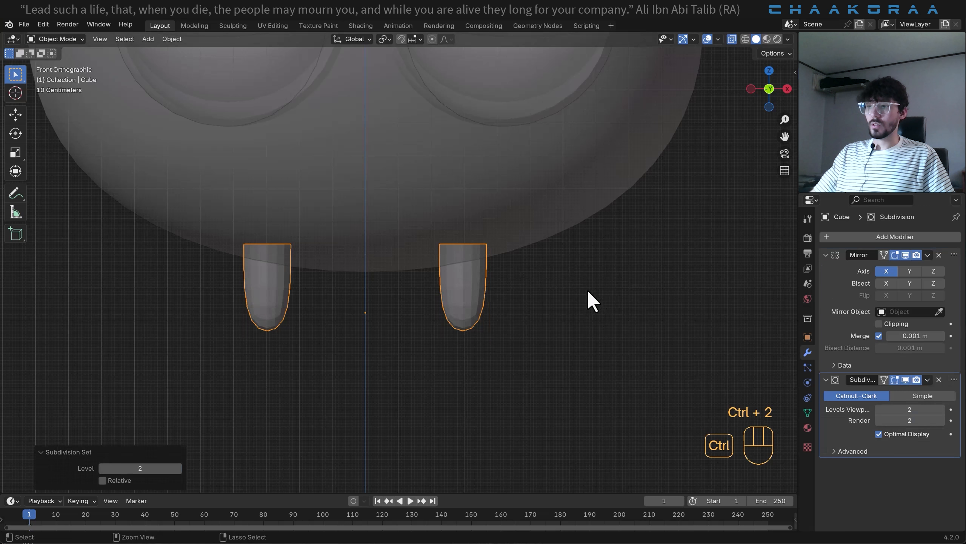
{"action": "scroll", "coordinate": [489, 284], "scroll_direction": "up", "scroll_amount": 2}
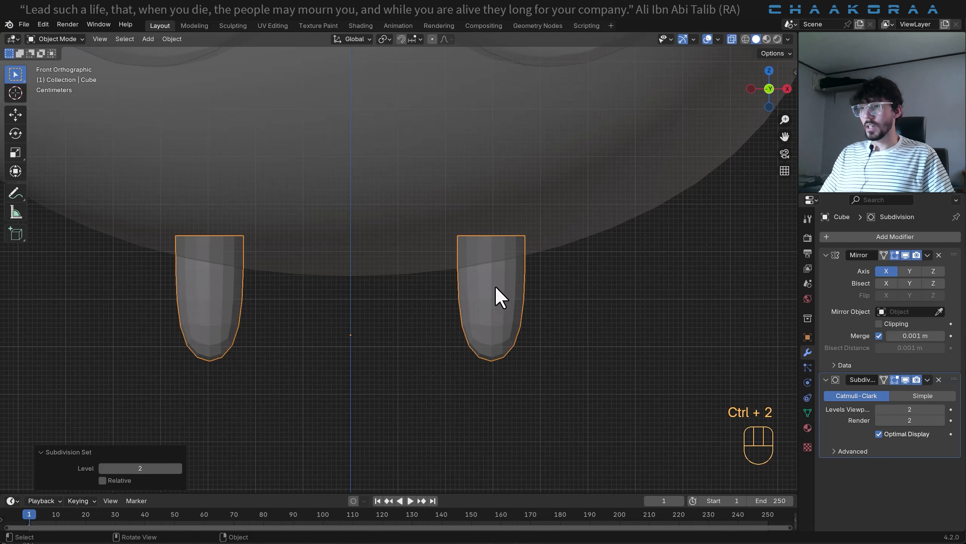
{"action": "key", "text": "Tab"}
{"action": "left_click_drag", "start_coordinate": [576, 345], "coordinate": [449, 380]}
{"action": "middle_click_drag", "start_coordinate": [487, 397], "coordinate": [483, 267], "text": "shift"}
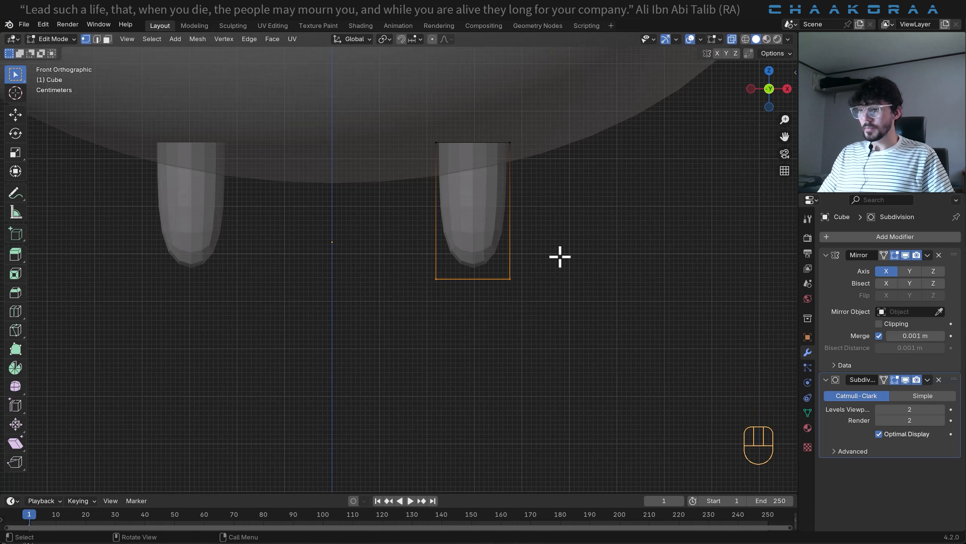
{"action": "key", "text": "e"}
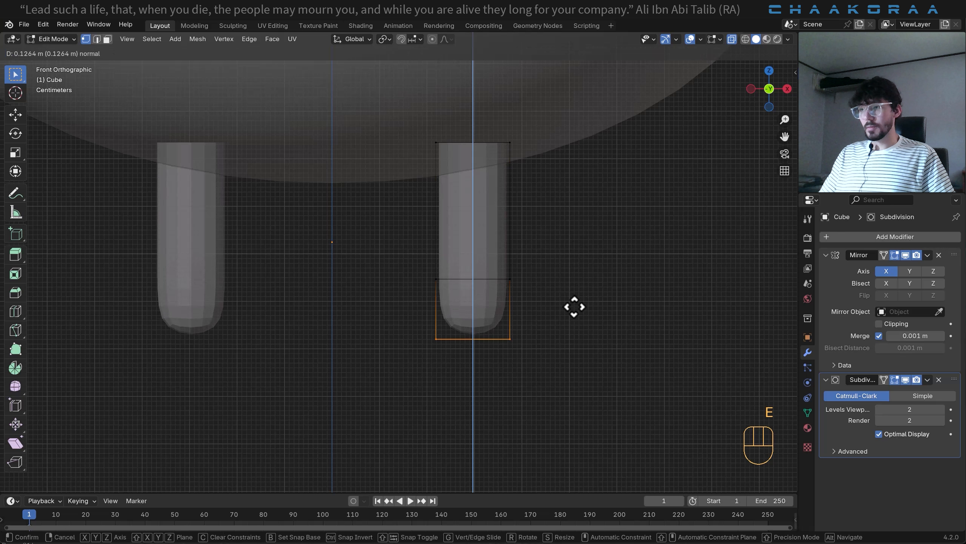
{"action": "left_click", "coordinate": [528, 322]}
{"action": "scroll", "coordinate": [518, 328], "scroll_direction": "down", "scroll_amount": 1}
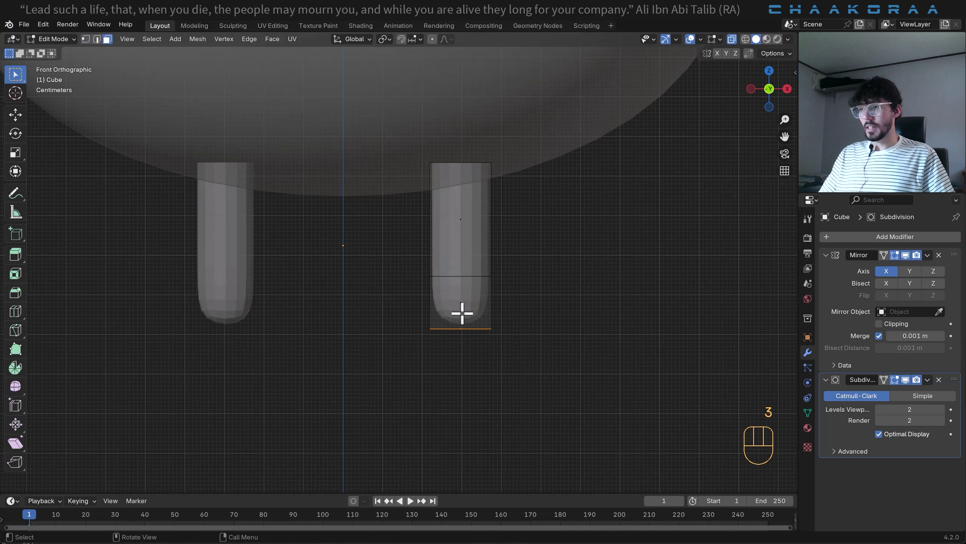
- Extrude the lower block's front face about 0.166 m, and again by a shorter distance, to form the front toe
{"action": "key", "text": "3"}
{"action": "scroll", "coordinate": [503, 341], "scroll_direction": "down", "scroll_amount": 1}
{"action": "middle_click_drag", "start_coordinate": [503, 342], "coordinate": [385, 385]}
{"action": "middle_click_drag", "start_coordinate": [558, 320], "coordinate": [437, 315], "text": "shift"}
{"action": "scroll", "coordinate": [405, 321], "scroll_direction": "up", "scroll_amount": 2}
{"action": "scroll", "coordinate": [447, 293], "scroll_direction": "up", "scroll_amount": 2}
{"action": "key", "text": "e"}
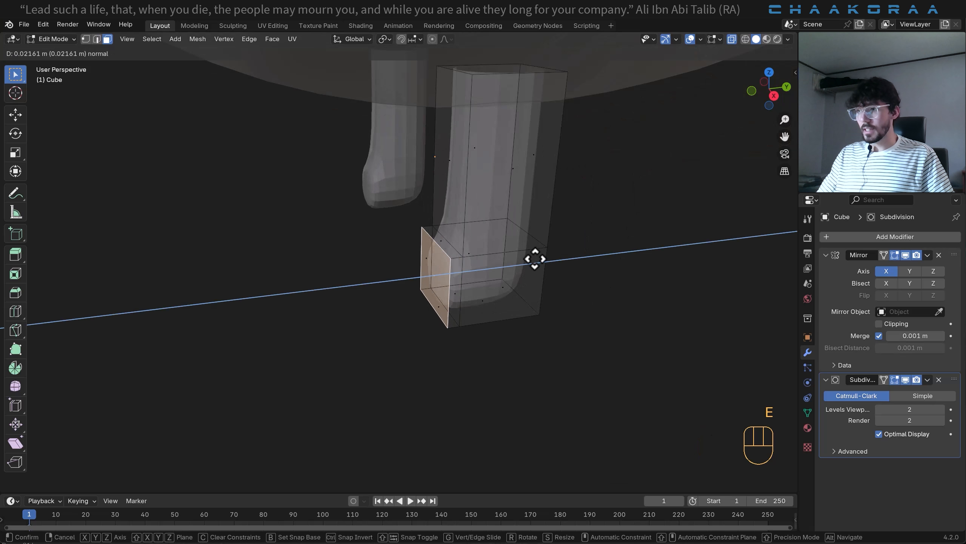
{"action": "left_click", "coordinate": [461, 281]}
{"action": "key", "text": "e"}
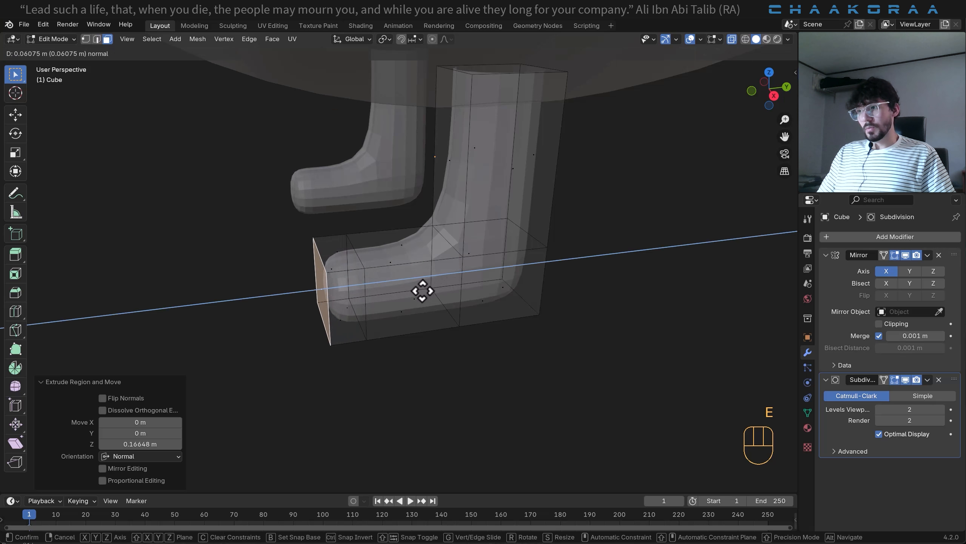
{"action": "left_click", "coordinate": [475, 297]}
- Extrude the lower block's outer side face about 0.098 m, and again by a shorter distance, to form the outer toe
{"action": "middle_click_drag", "start_coordinate": [496, 282], "coordinate": [541, 328]}
{"action": "key", "text": "e"}
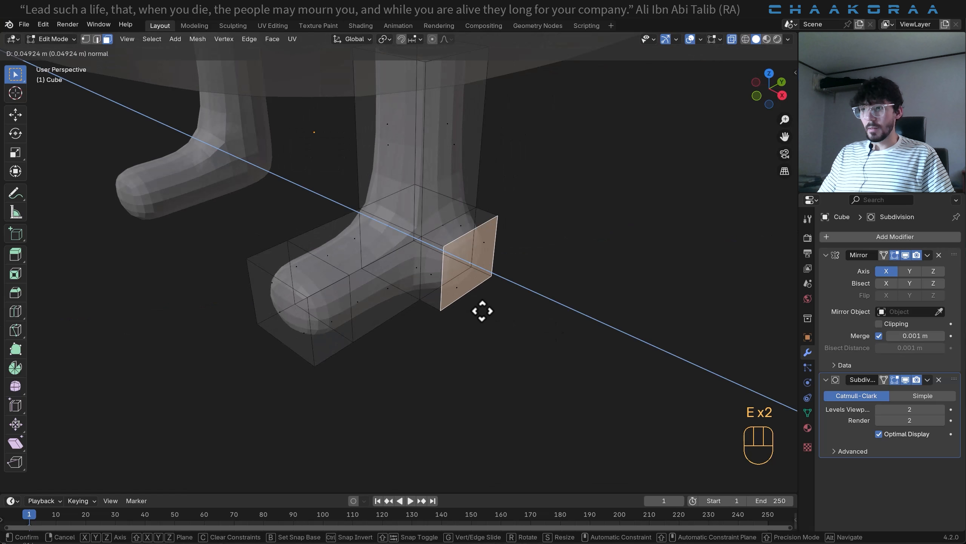
{"action": "left_click", "coordinate": [506, 314]}
{"action": "key", "text": "e"}
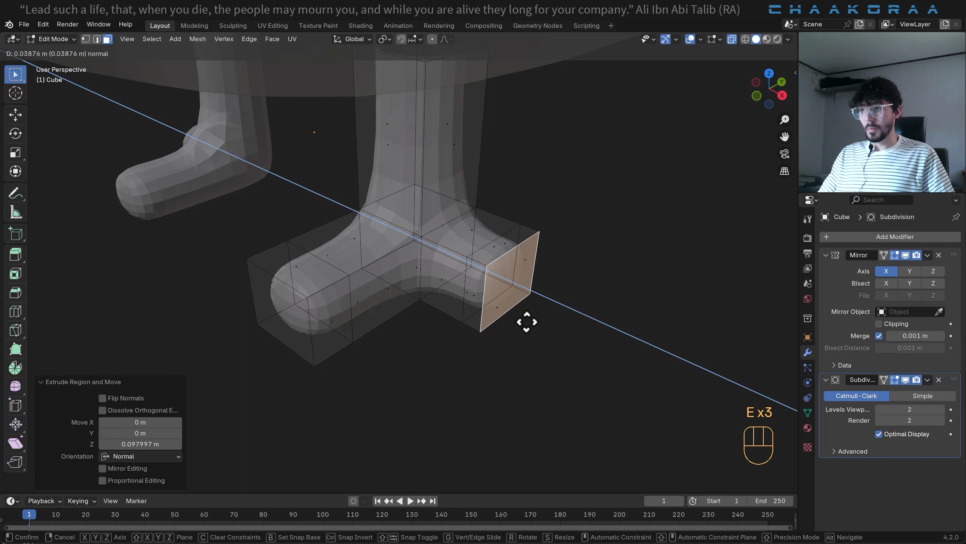
{"action": "left_click", "coordinate": [537, 323]}
- Extrude the lower block's inner side face twice, the second time by about 0.055 m, to form the inner toe
{"action": "middle_click_drag", "start_coordinate": [536, 323], "coordinate": [330, 298]}
{"action": "key", "text": "e"}
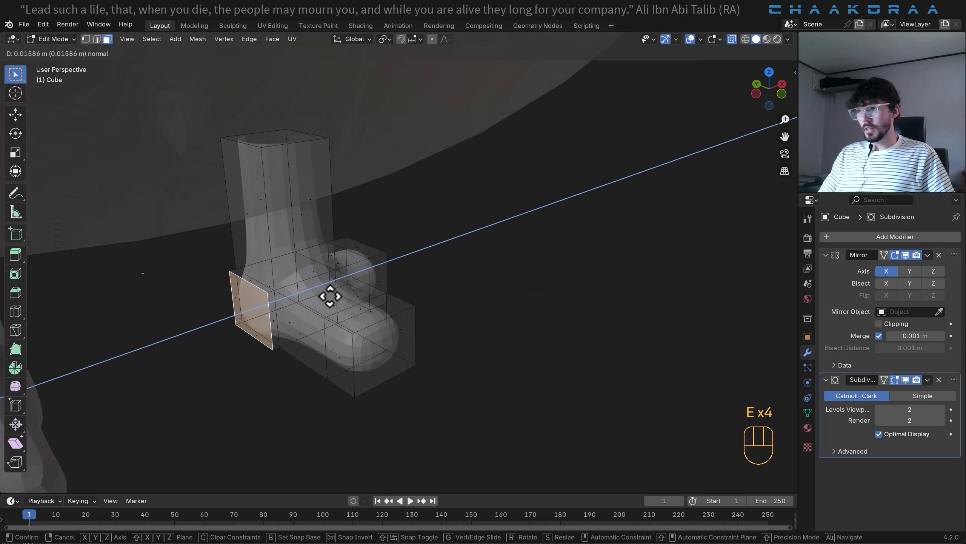
{"action": "left_click", "coordinate": [315, 301]}
{"action": "key", "text": "e"}
{"action": "left_click", "coordinate": [300, 321]}
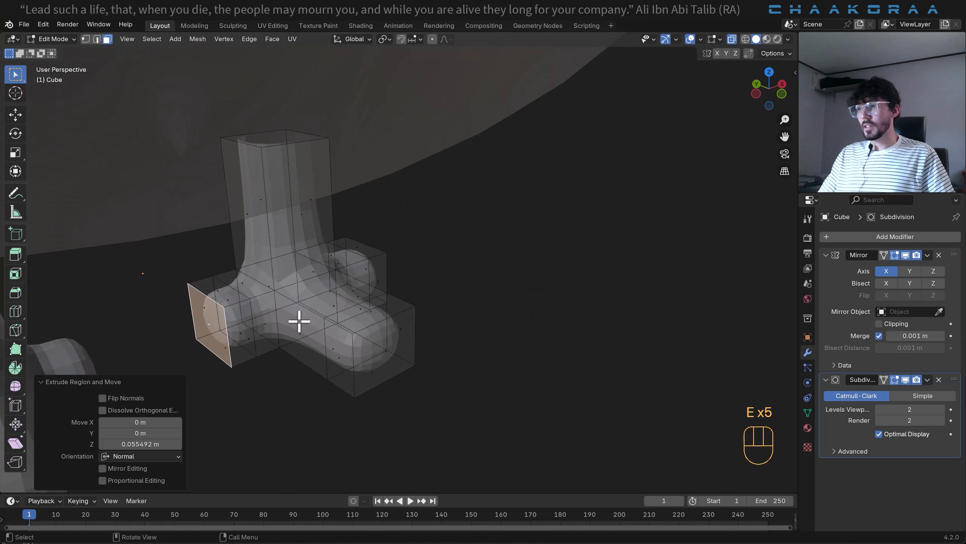
- Switch to vertex selection and scale the two top vertices at the front toe's tip to 0.523 along X
{"action": "middle_click_drag", "start_coordinate": [368, 343], "coordinate": [381, 307]}
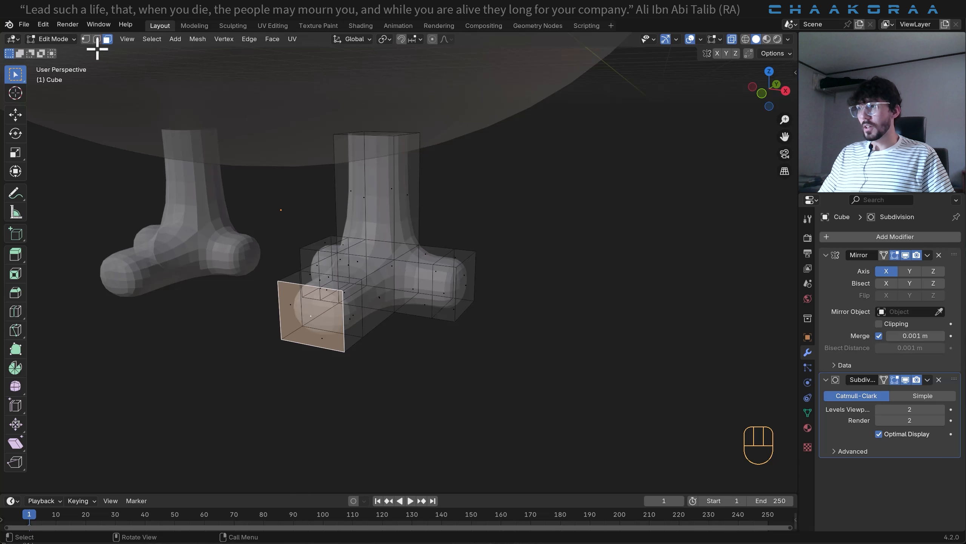
{"action": "left_click", "coordinate": [86, 39]}
{"action": "middle_click_drag", "start_coordinate": [354, 346], "coordinate": [348, 350]}
{"action": "left_click", "coordinate": [337, 300]}
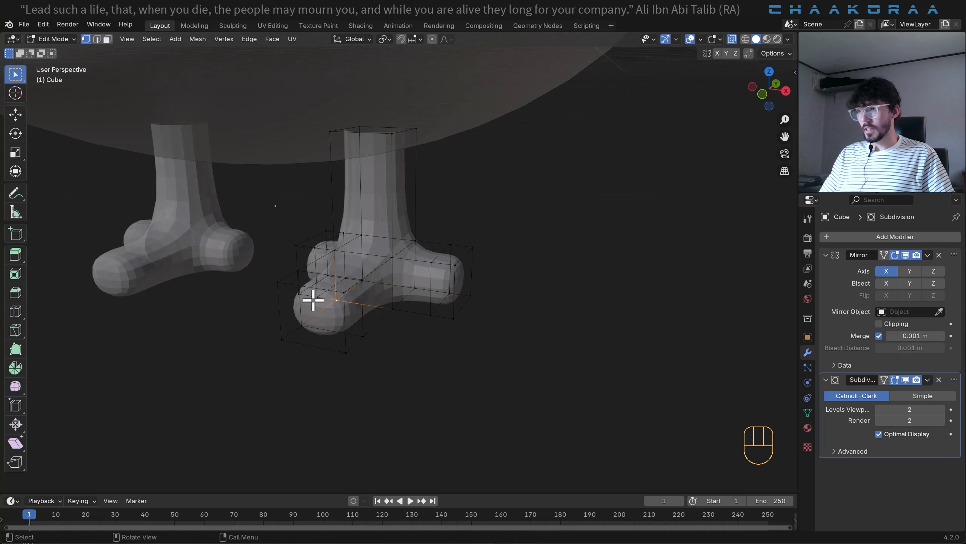
{"action": "middle_click_drag", "start_coordinate": [323, 304], "coordinate": [252, 326], "text": "shift"}
{"action": "middle_click_drag", "start_coordinate": [252, 327], "coordinate": [365, 272], "text": "shift"}
{"action": "left_click", "coordinate": [293, 289], "text": "shift"}
{"action": "scroll", "coordinate": [283, 315], "scroll_direction": "up", "scroll_amount": 2}
{"action": "key", "text": "s"}
{"action": "key", "text": "x"}
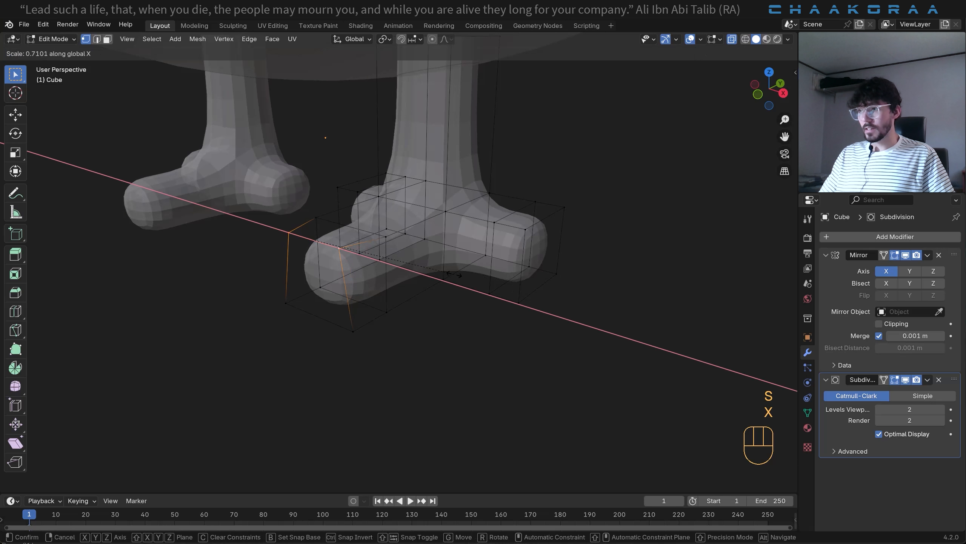
{"action": "left_click", "coordinate": [415, 273]}
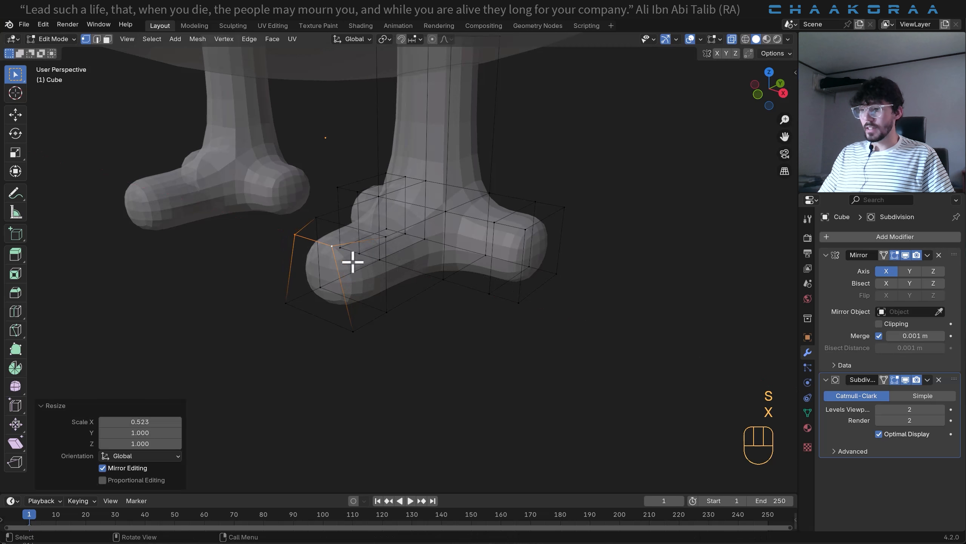
- Lower the front toe's two top tip vertices about 0.05 m along Z
{"action": "key", "text": "g"}
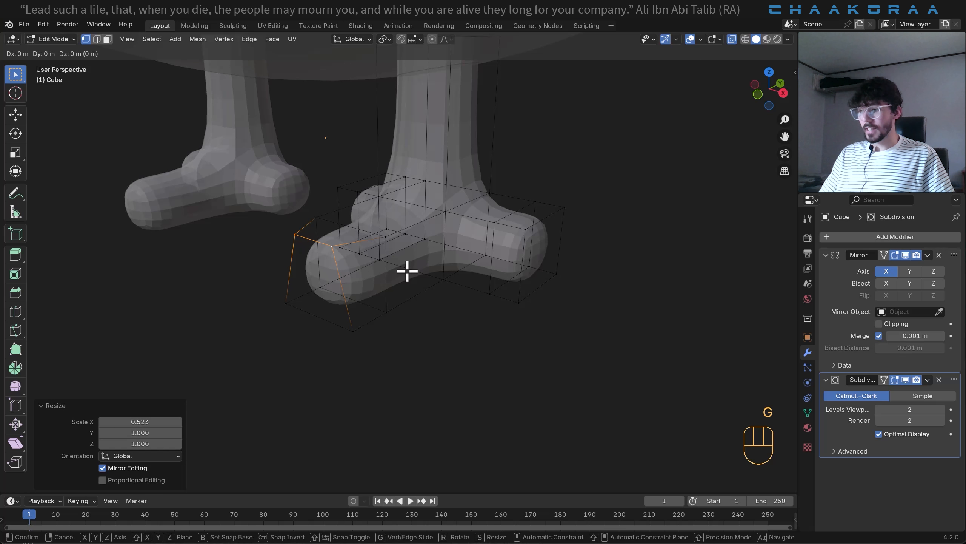
{"action": "key", "text": "z"}
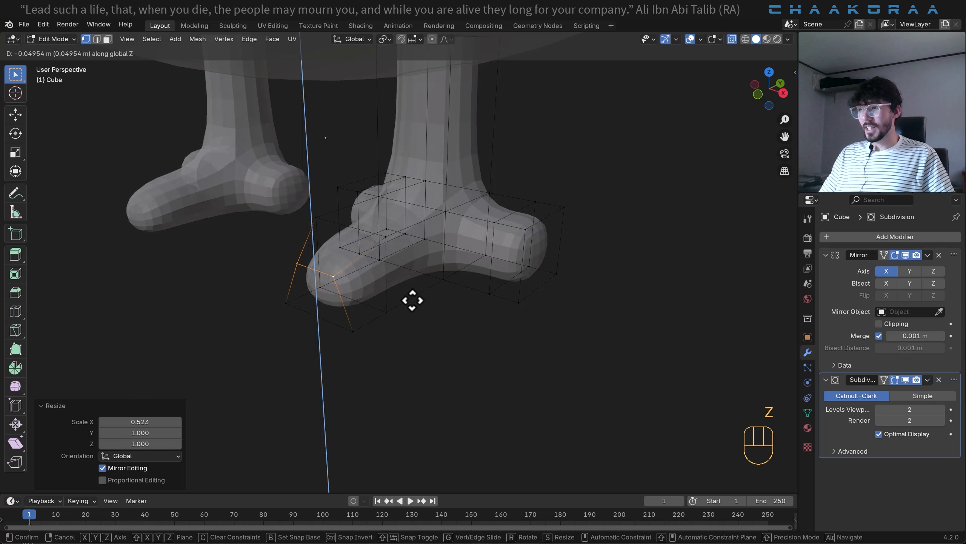
{"action": "left_click", "coordinate": [413, 300]}
- Scale the outer toe's two top tip vertices to 0.651 along Y and lower them about 0.046 m along Z
{"action": "left_click", "coordinate": [555, 216]}
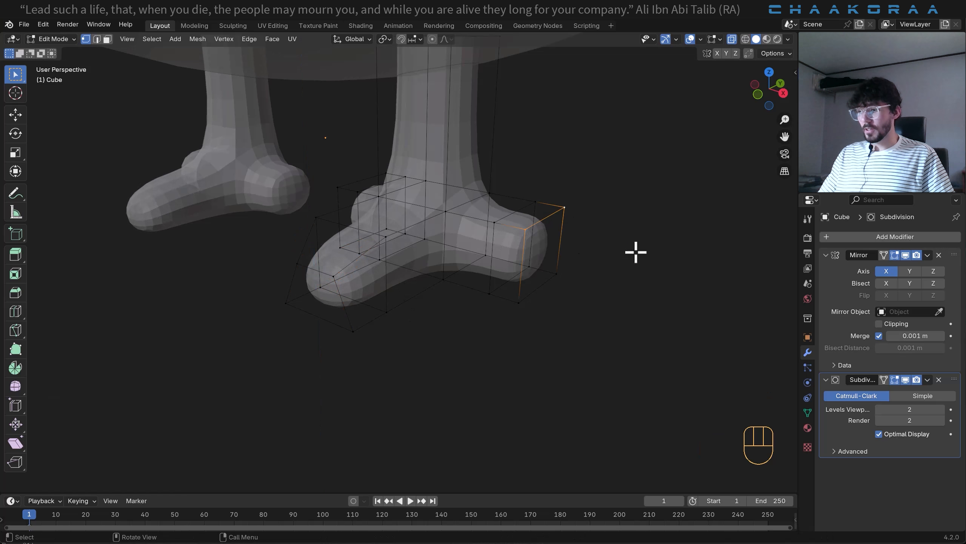
{"action": "key", "text": "s"}
{"action": "key", "text": "y"}
{"action": "left_click", "coordinate": [565, 270]}
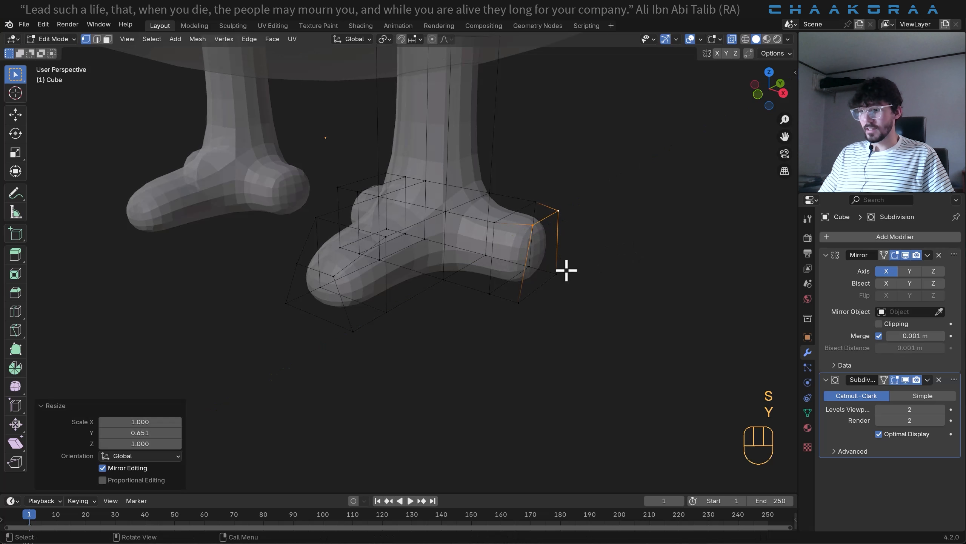
{"action": "key", "text": "g"}
{"action": "key", "text": "z"}
{"action": "left_click", "coordinate": [572, 274]}
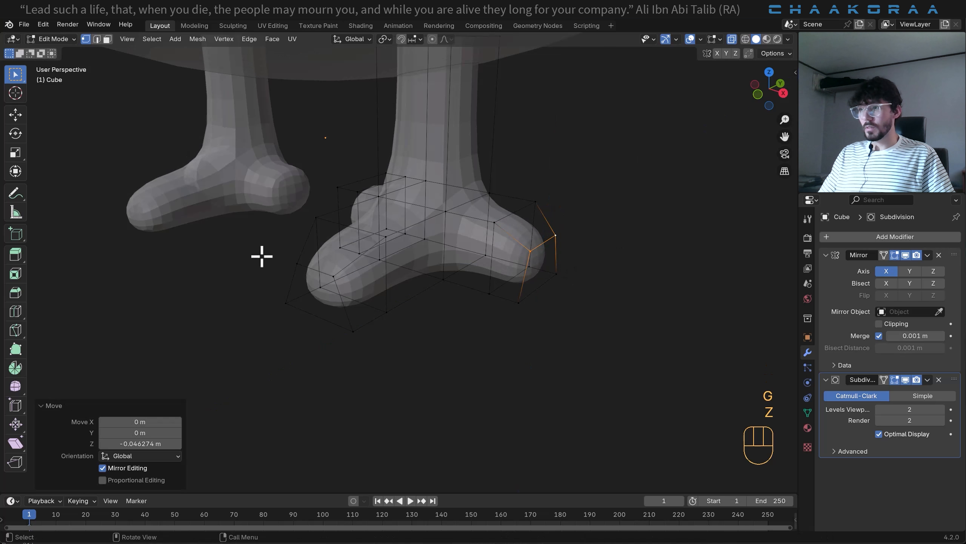
- Select the two top vertices at the inner toe's tip
{"action": "middle_click_drag", "start_coordinate": [261, 255], "coordinate": [124, 264]}
{"action": "left_click", "coordinate": [136, 228]}
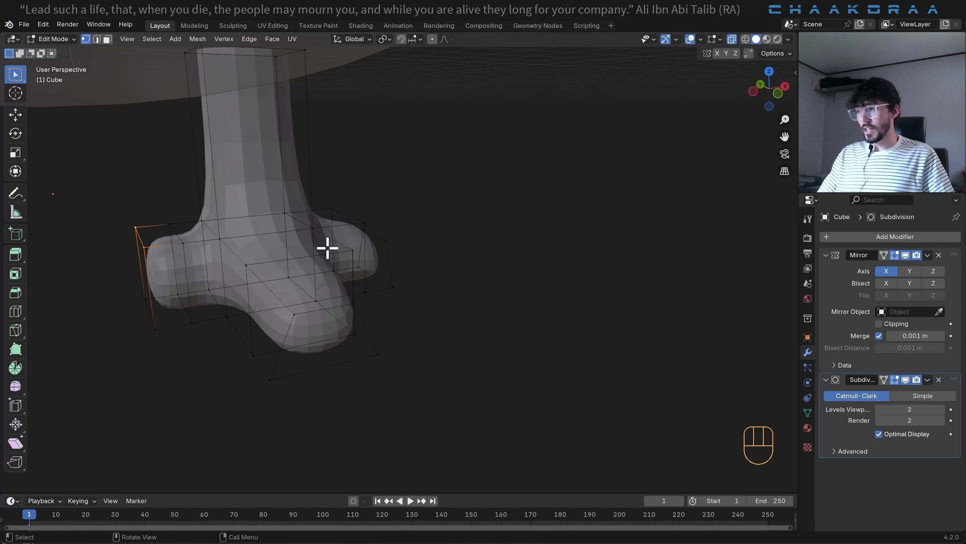
{"action": "key", "text": "g"}
{"action": "key", "text": "y"}
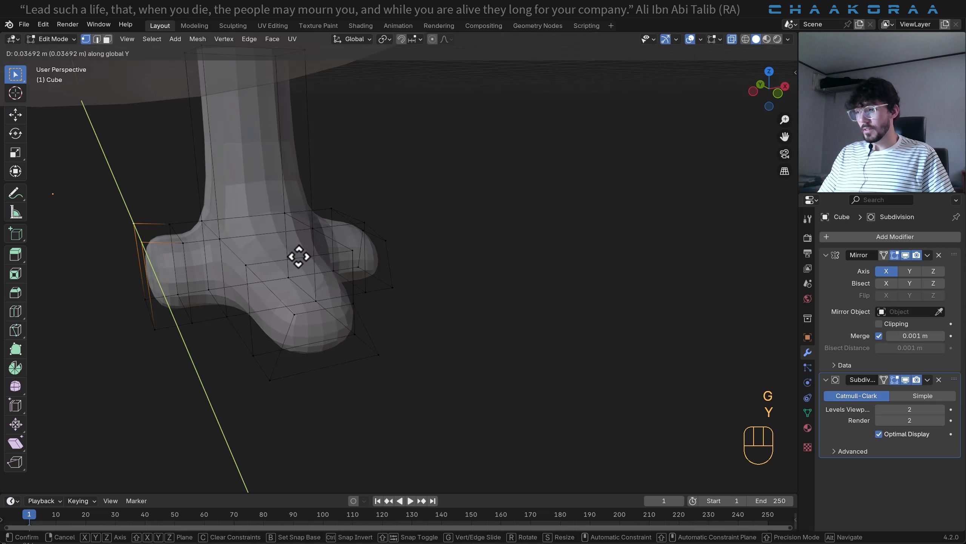
{"action": "key", "text": "x"}
{"action": "right_click", "coordinate": [270, 285]}
- Scale the inner toe's two top tip vertices to 0.546 along Y and lower them about 0.045 m along Z
{"action": "middle_click_drag", "start_coordinate": [217, 317], "coordinate": [317, 315]}
{"action": "key", "text": "s"}
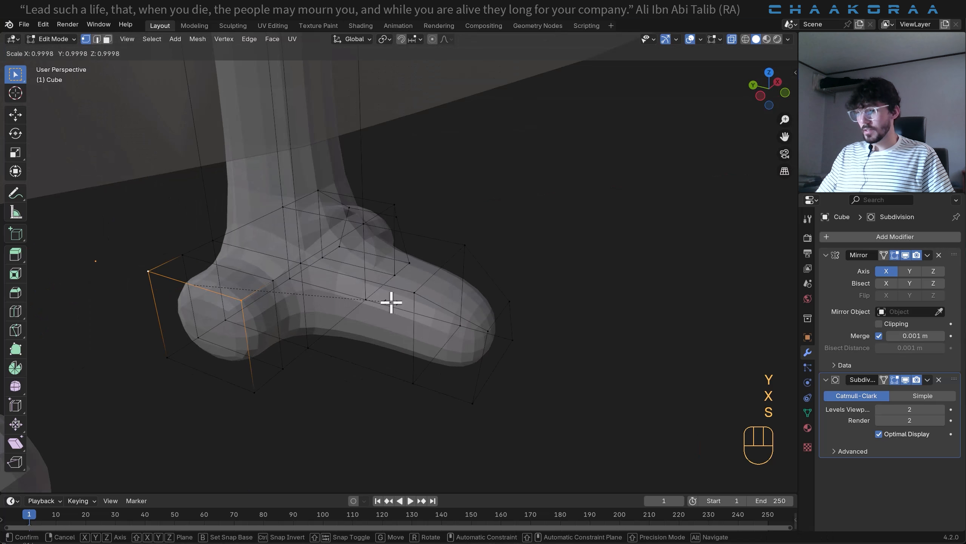
{"action": "key", "text": "y"}
{"action": "left_click", "coordinate": [301, 296]}
{"action": "key", "text": "g"}
{"action": "key", "text": "z"}
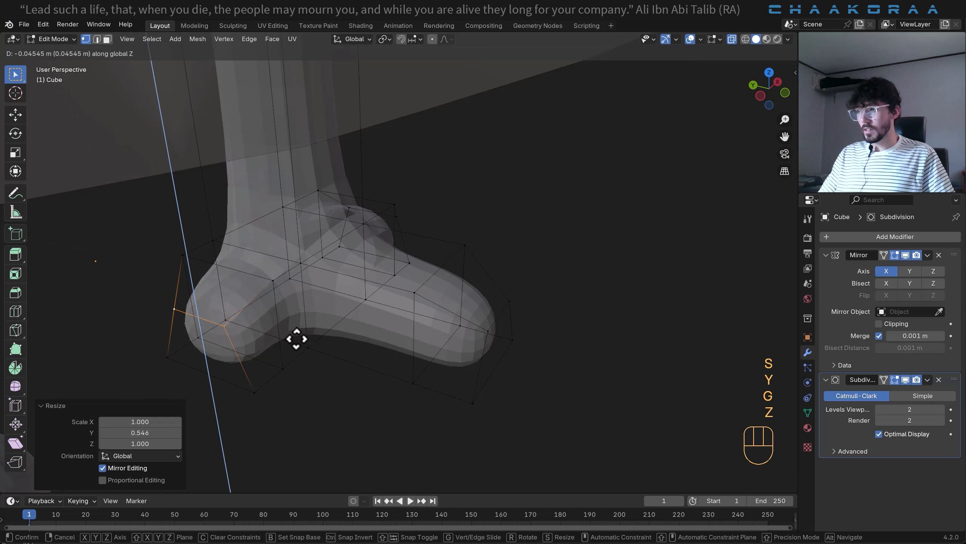
{"action": "left_click", "coordinate": [298, 338]}
- Return to Object Mode and raise the legs along Z so they reach further into the body
{"action": "scroll", "coordinate": [373, 321], "scroll_direction": "down", "scroll_amount": 5}
{"action": "middle_click_drag", "start_coordinate": [374, 322], "coordinate": [360, 258]}
{"action": "key", "text": "Tab"}
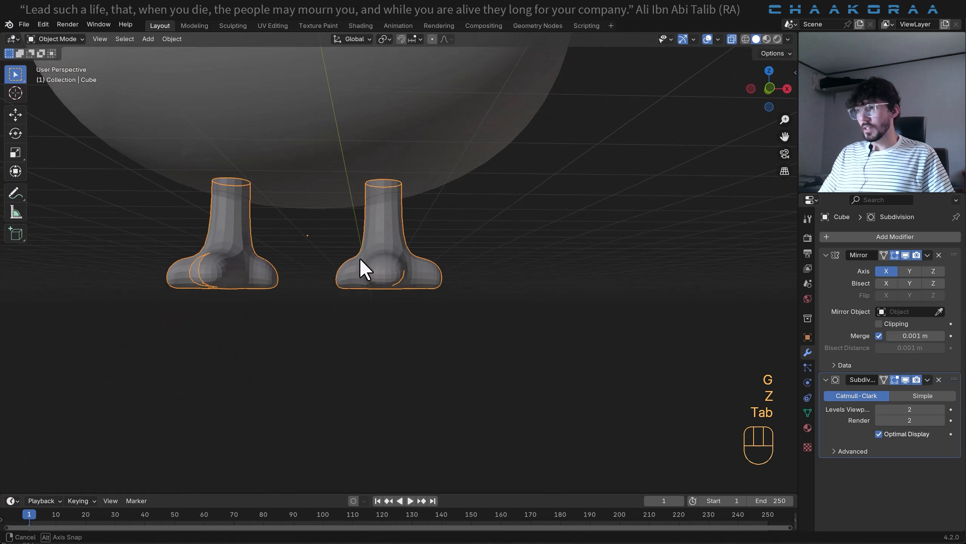
{"action": "key", "text": "g"}
{"action": "key", "text": "z"}
{"action": "left_click", "coordinate": [409, 267]}
- In Edit Mode, move the whole leg mesh about 0.07 m along X toward the centre line, then return to Object Mode
{"action": "key", "text": "Tab"}
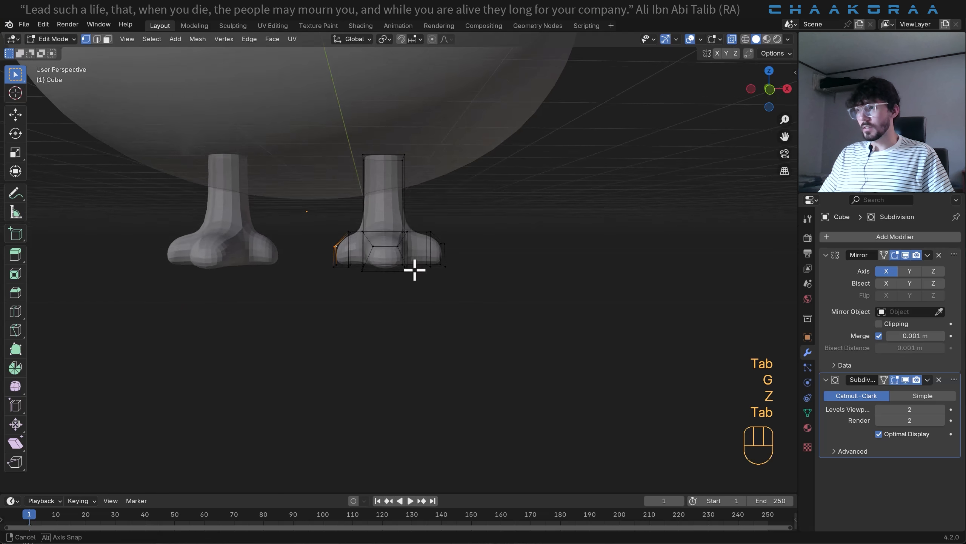
{"action": "key", "text": "a"}
{"action": "key", "text": "g"}
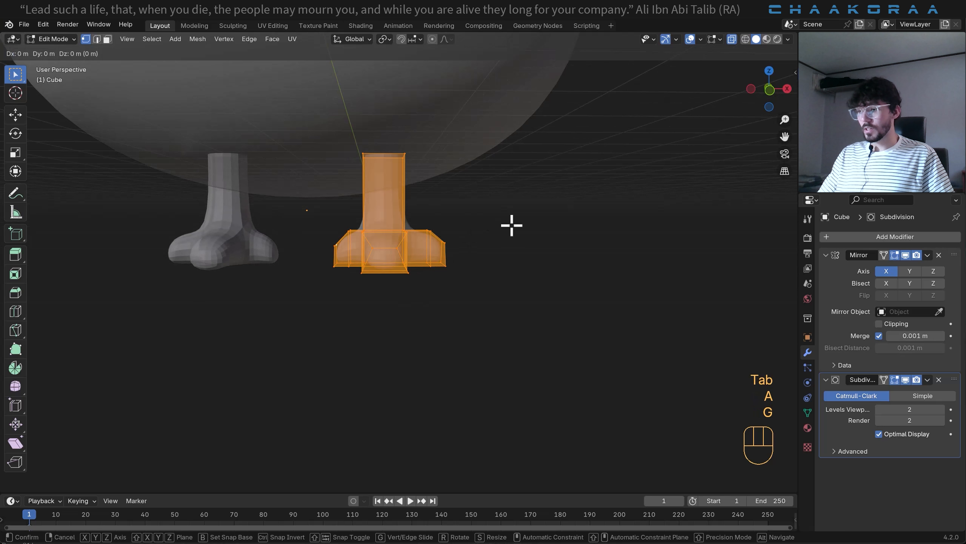
{"action": "key", "text": "x"}
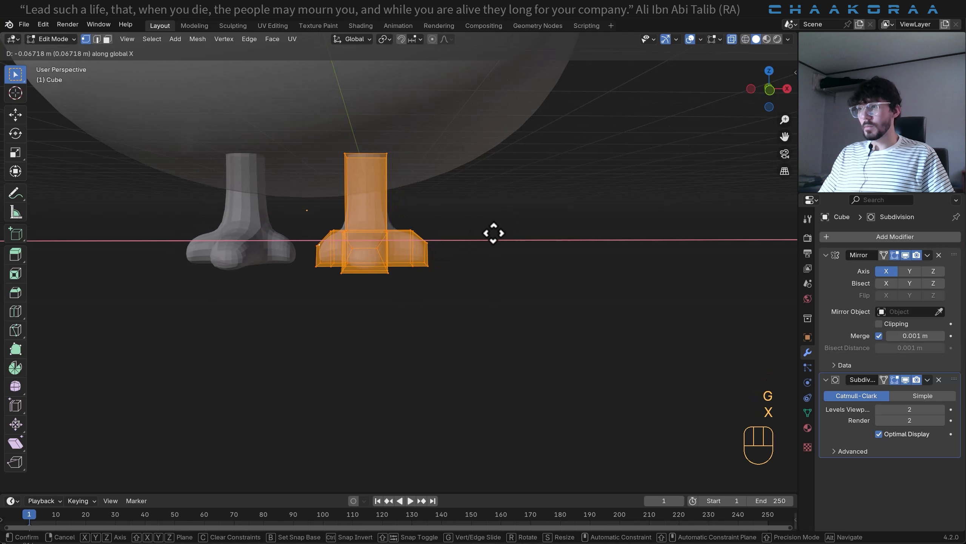
{"action": "left_click", "coordinate": [487, 271]}
{"action": "key", "text": "Tab"}
- Shade the legs smooth, deselect them, and turn off X-ray display
{"action": "right_click", "coordinate": [385, 218]}
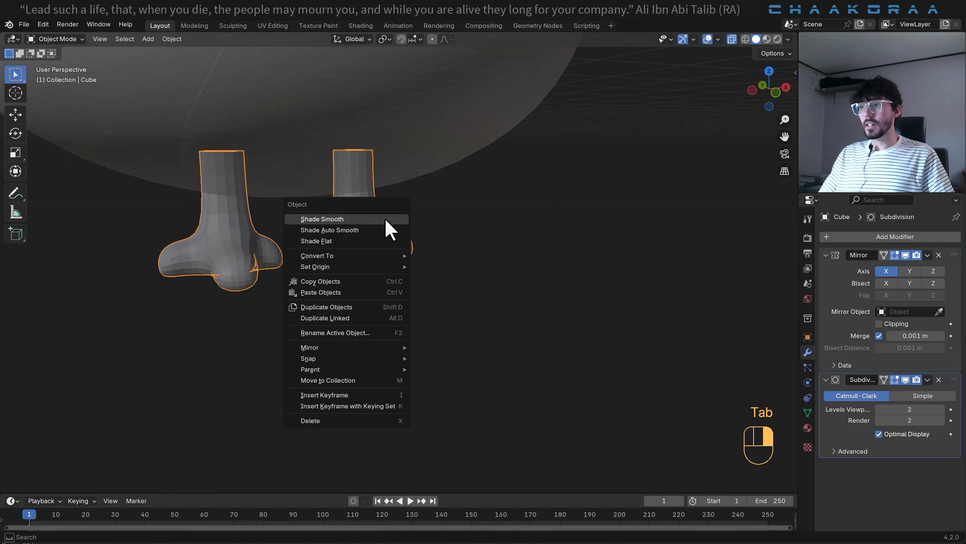
{"action": "left_click", "coordinate": [385, 218]}
{"action": "scroll", "coordinate": [449, 254], "scroll_direction": "down", "scroll_amount": 5}
{"action": "middle_click_drag", "start_coordinate": [449, 254], "coordinate": [500, 292]}
{"action": "left_click", "coordinate": [444, 304]}
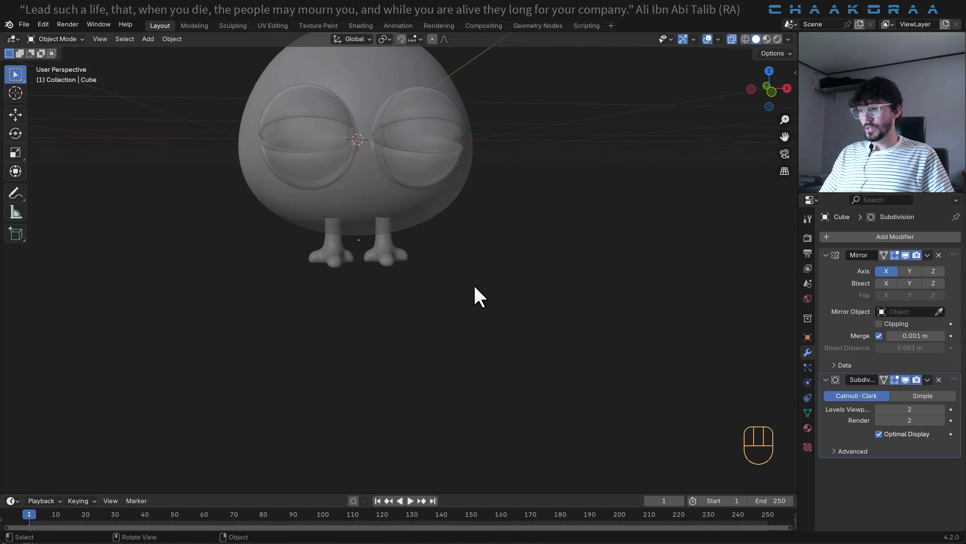
{"action": "key", "text": "alt+z"}
{"action": "middle_click_drag", "start_coordinate": [447, 276], "coordinate": [411, 289]}
{"action": "scroll", "coordinate": [526, 275], "scroll_direction": "up", "scroll_amount": 2}
{"action": "scroll", "coordinate": [373, 281], "scroll_direction": "up", "scroll_amount": 2}
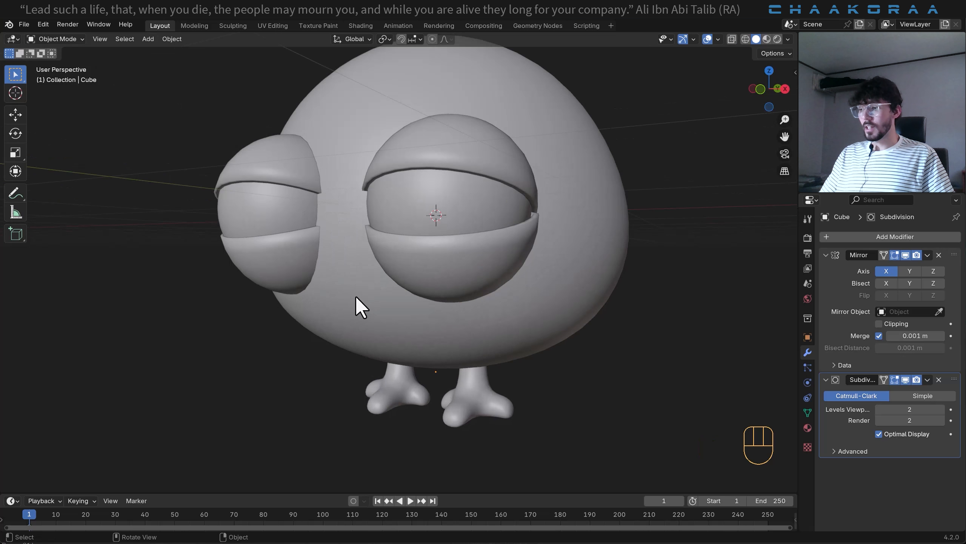
- Add a mesh cube and scale it to 0.272
{"action": "key", "text": "shift+a"}
{"action": "mouse_move", "coordinate": [344, 287]}
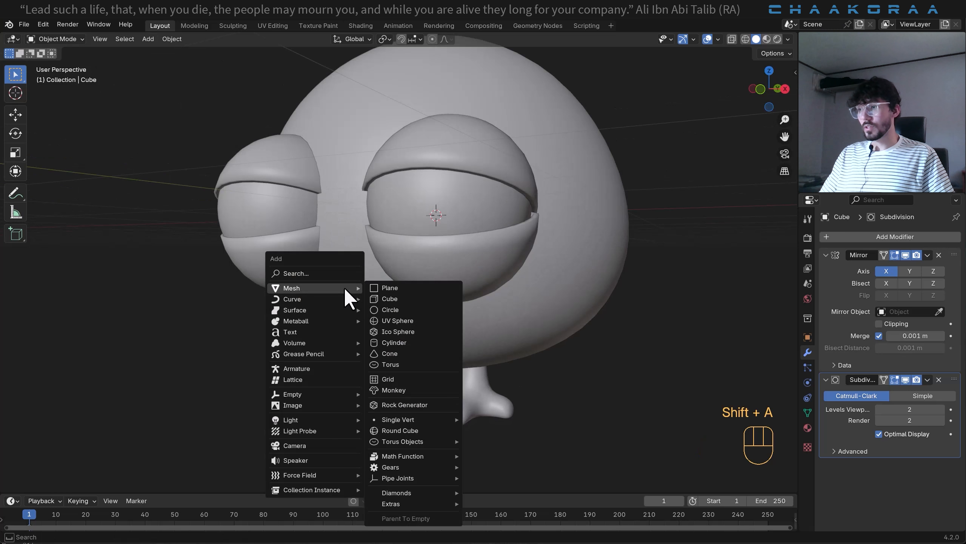
{"action": "left_click", "coordinate": [414, 299]}
{"action": "key", "text": "s"}
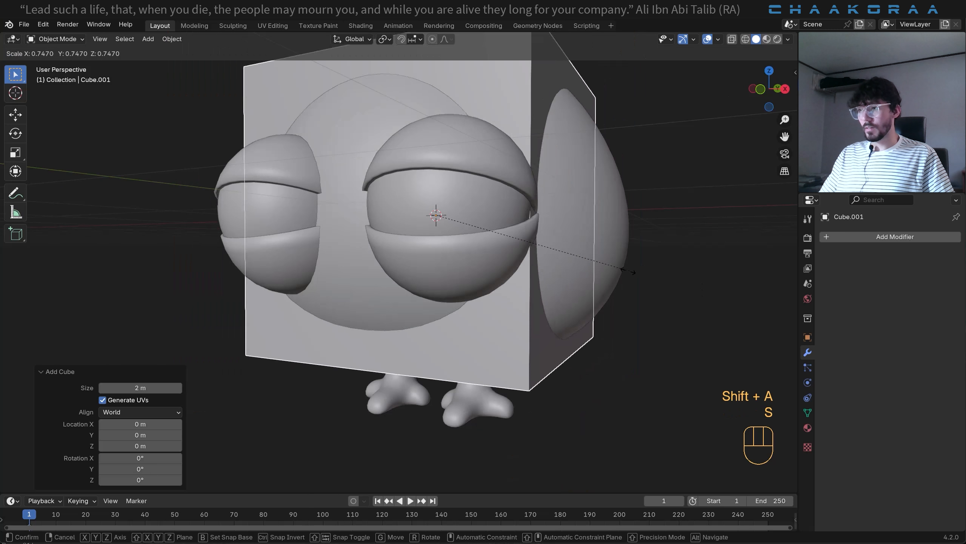
{"action": "left_click", "coordinate": [499, 249]}
- Move the new cube forward along negative Y until it sits in front of the eyes, finishing with a further 0.263 m
{"action": "key", "text": "g"}
{"action": "key", "text": "y"}
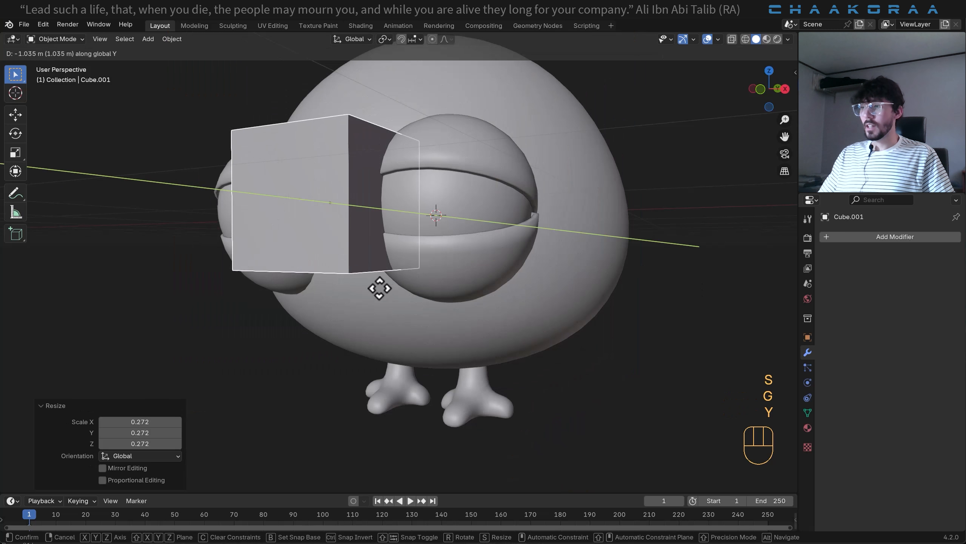
{"action": "left_click", "coordinate": [348, 298]}
{"action": "key", "text": "g"}
{"action": "key", "text": "y"}
{"action": "left_click", "coordinate": [582, 246]}
- Scale the cube uniformly to 0.232 and stretch it by 2.329 along Y
{"action": "key", "text": "s"}
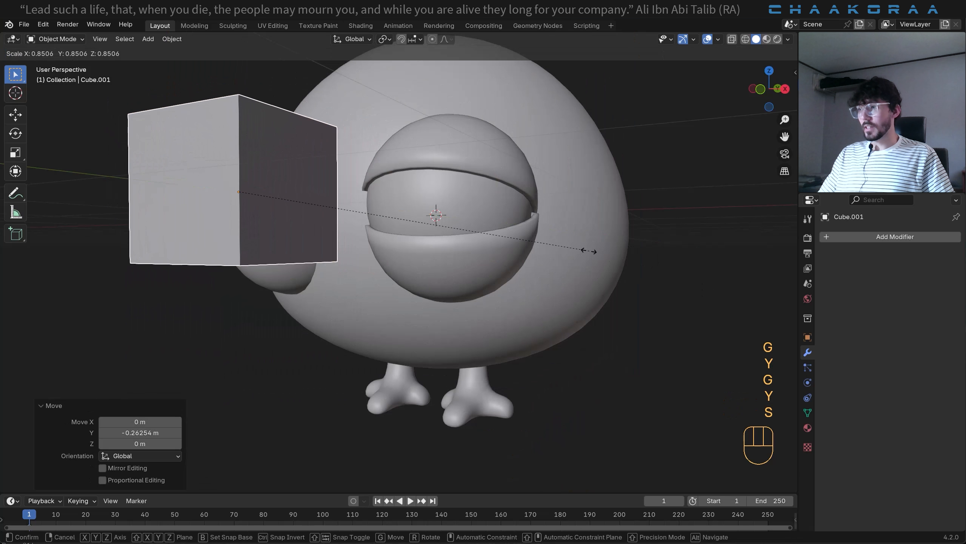
{"action": "left_click", "coordinate": [330, 216]}
{"action": "middle_click_drag", "start_coordinate": [330, 215], "coordinate": [395, 242]}
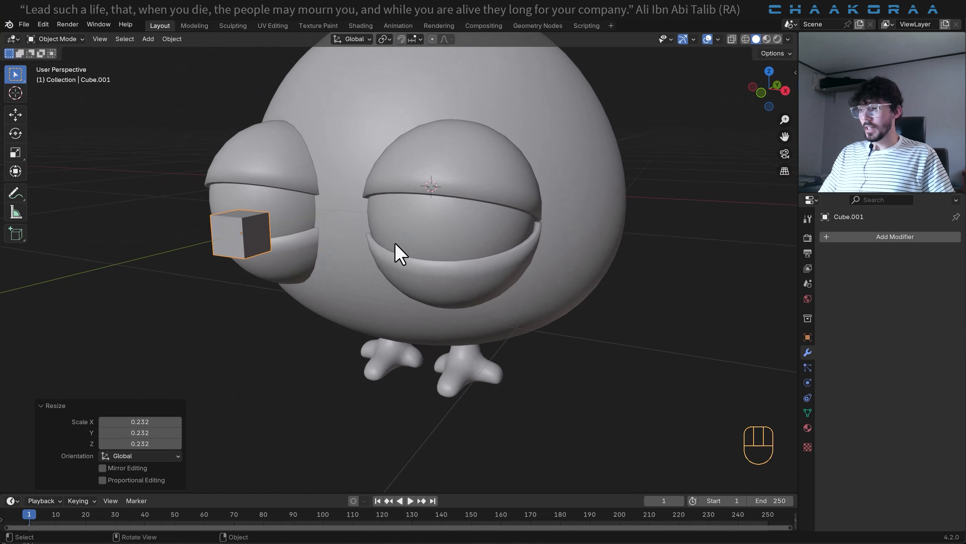
{"action": "key", "text": "s"}
{"action": "key", "text": "y"}
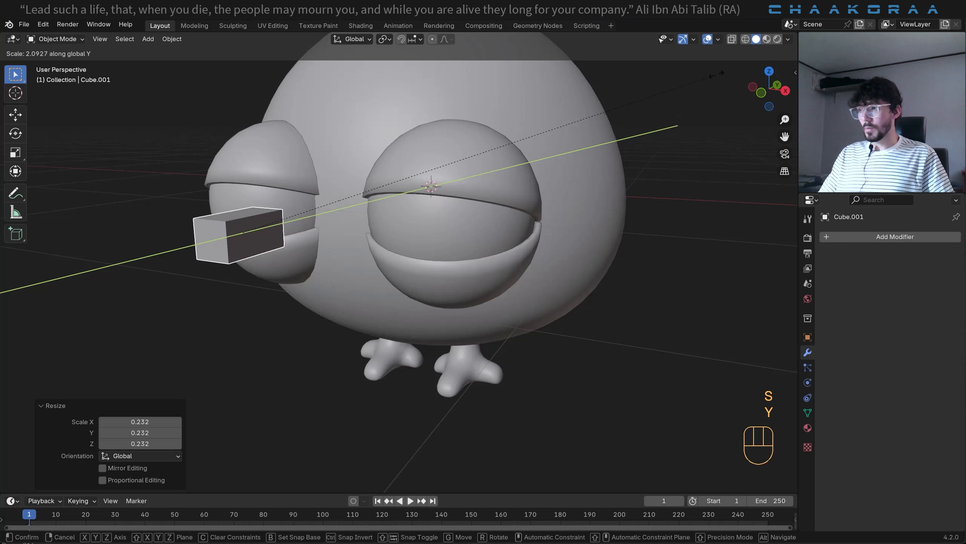
{"action": "left_click", "coordinate": [768, 46]}
{"action": "middle_click_drag", "start_coordinate": [305, 247], "coordinate": [348, 248], "text": "shift"}
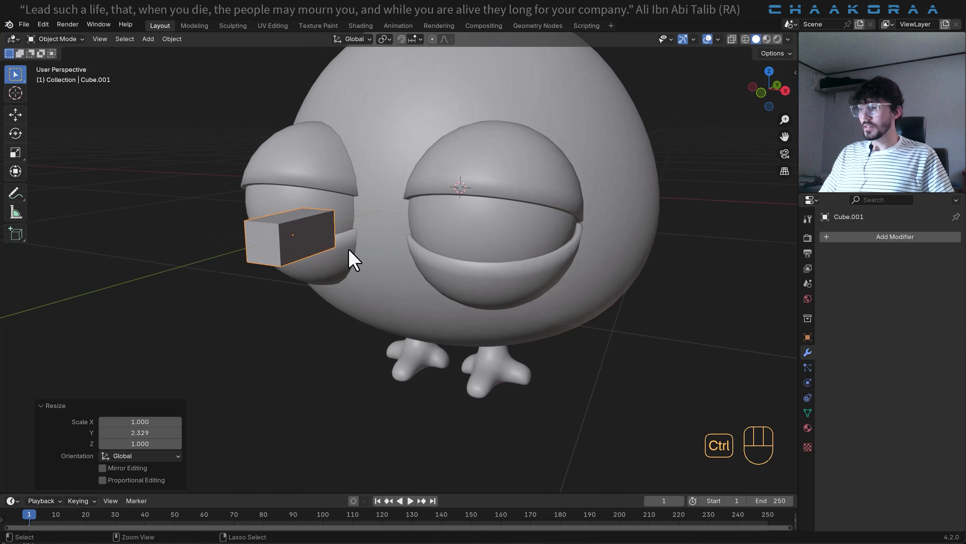
- Apply the box's scale and, in Edit Mode, delete its rear face on the side facing the body
{"action": "key", "text": "ctrl+a"}
{"action": "left_click", "coordinate": [348, 249]}
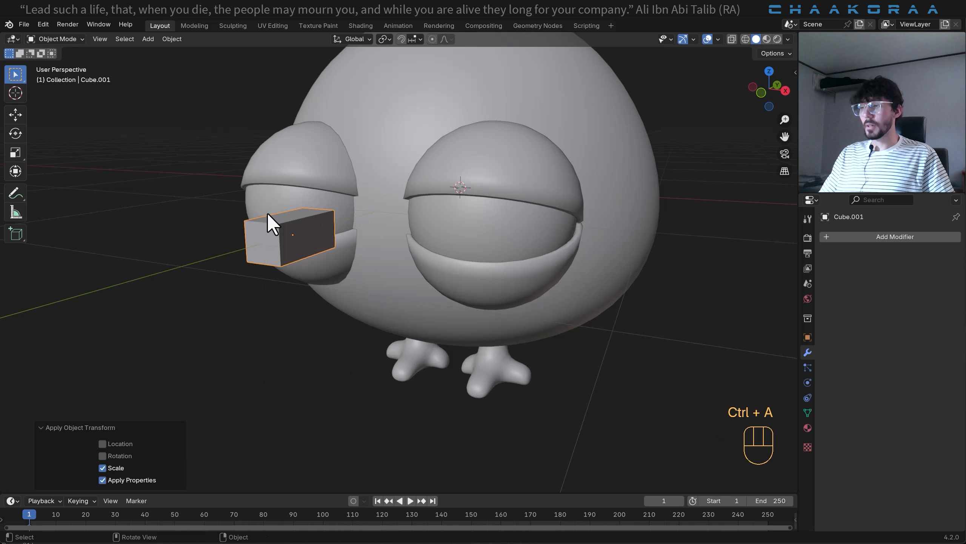
{"action": "middle_click_drag", "start_coordinate": [272, 223], "coordinate": [350, 178]}
{"action": "key", "text": "Tab"}
{"action": "left_click_drag", "start_coordinate": [353, 170], "coordinate": [322, 278]}
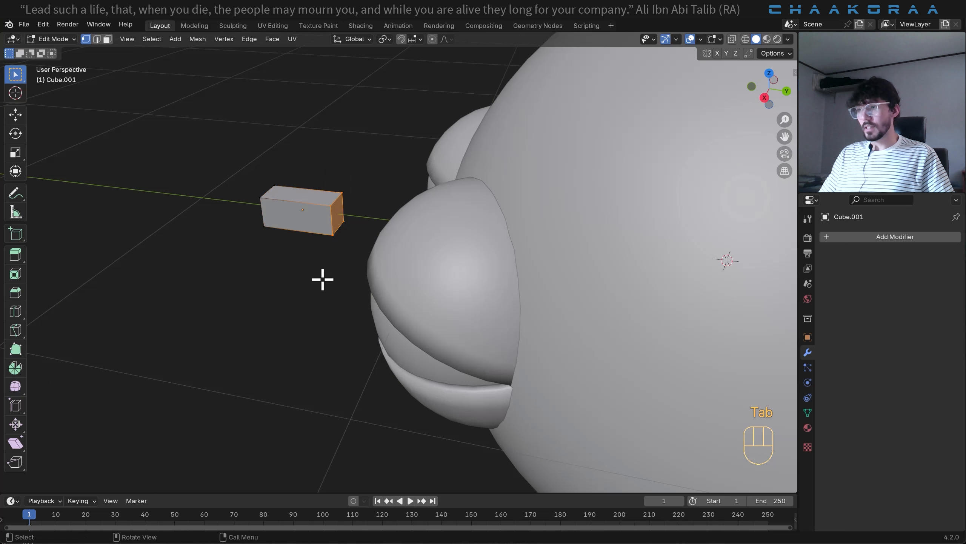
{"action": "scroll", "coordinate": [317, 271], "scroll_direction": "up", "scroll_amount": 3}
{"action": "middle_click_drag", "start_coordinate": [293, 227], "coordinate": [428, 279], "text": "shift"}
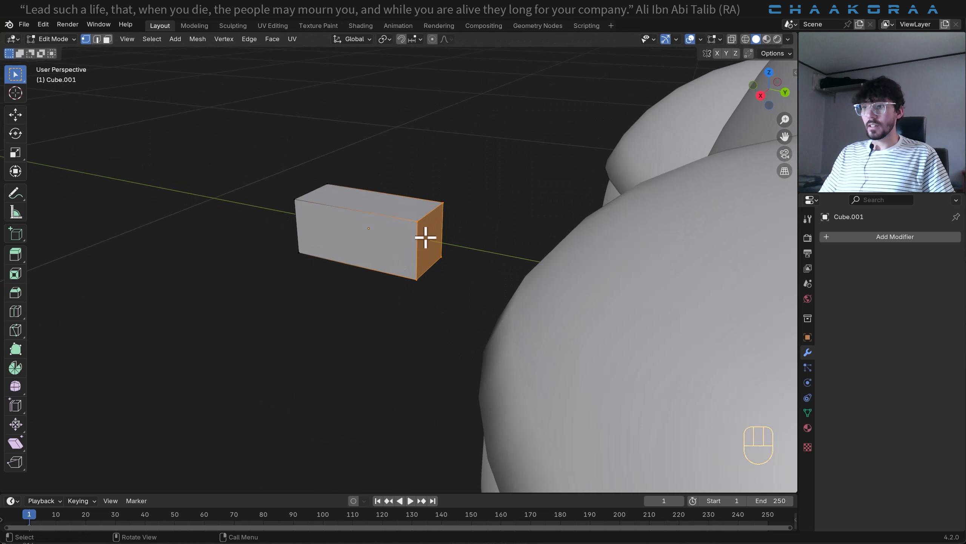
{"action": "key", "text": "x"}
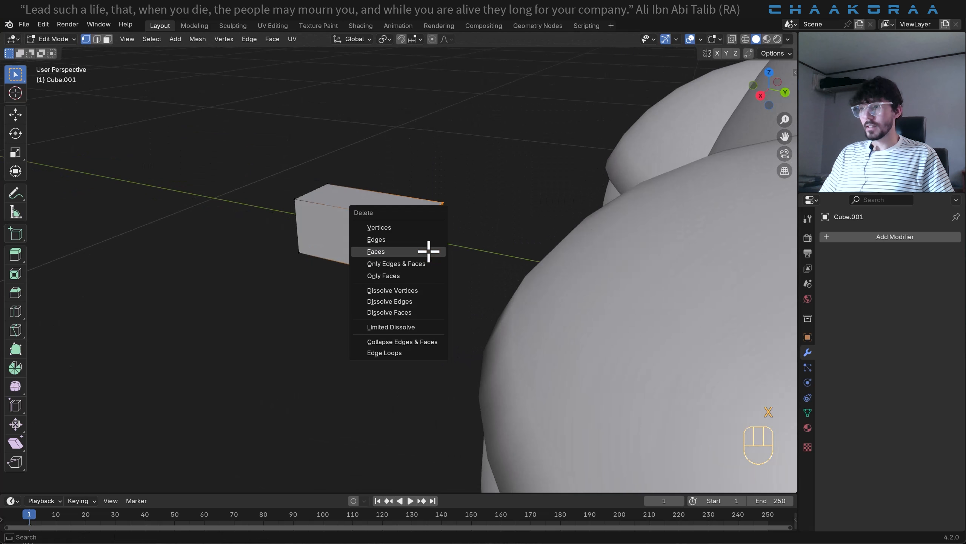
{"action": "left_click", "coordinate": [428, 252]}
{"action": "middle_click_drag", "start_coordinate": [439, 236], "coordinate": [429, 281]}
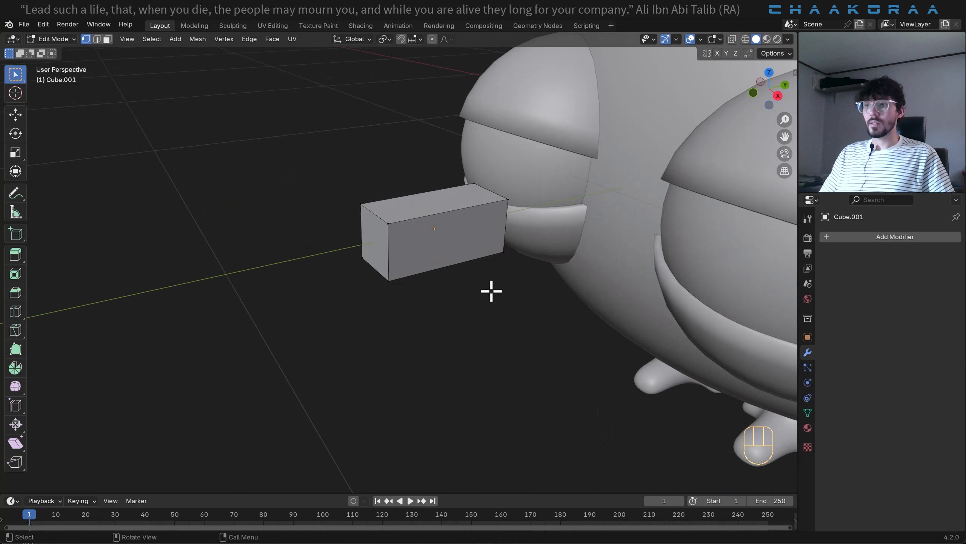
- Move the box's front face about 0.052 m along Y toward the body and extrude it forward as a new segment
{"action": "left_click_drag", "start_coordinate": [423, 186], "coordinate": [296, 342]}
{"action": "middle_click_drag", "start_coordinate": [297, 343], "coordinate": [406, 248]}
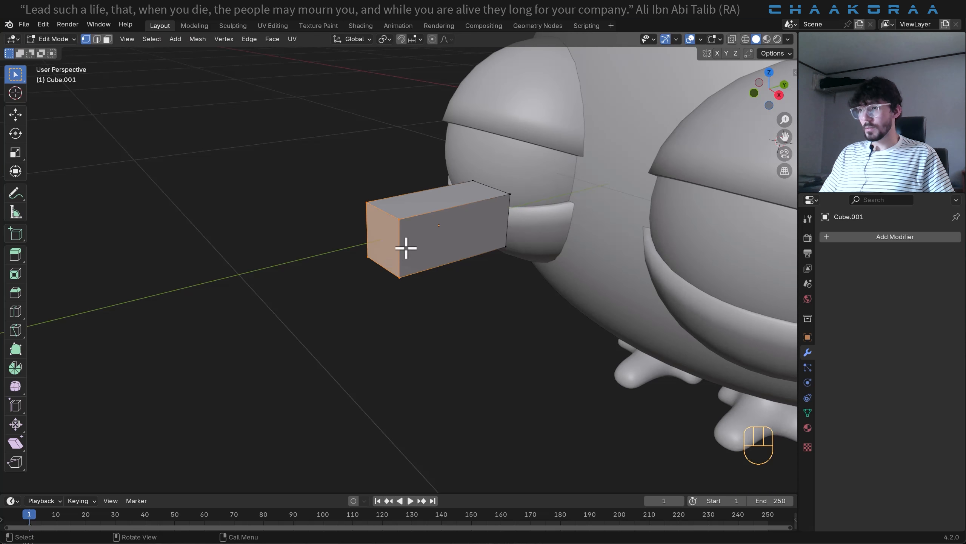
{"action": "key", "text": "g"}
{"action": "key", "text": "y"}
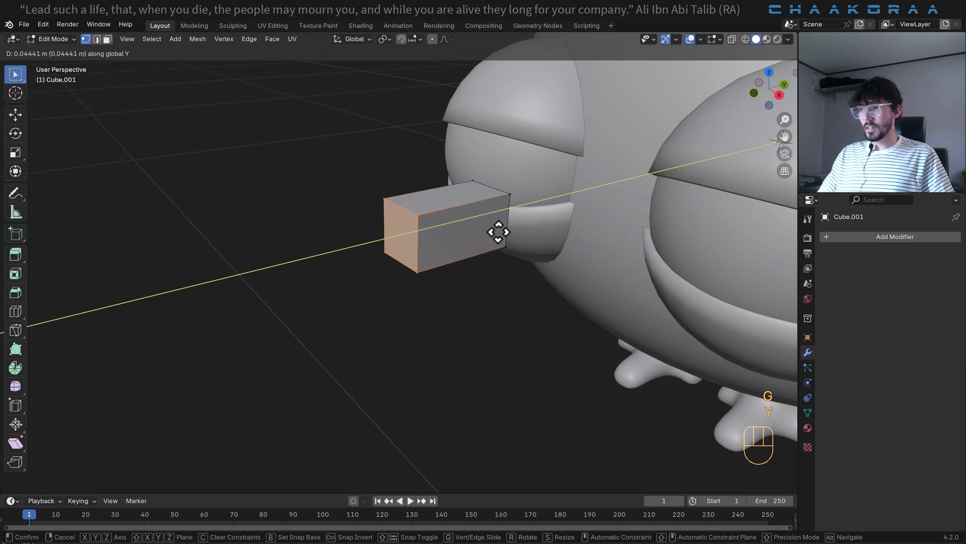
{"action": "left_click", "coordinate": [459, 230]}
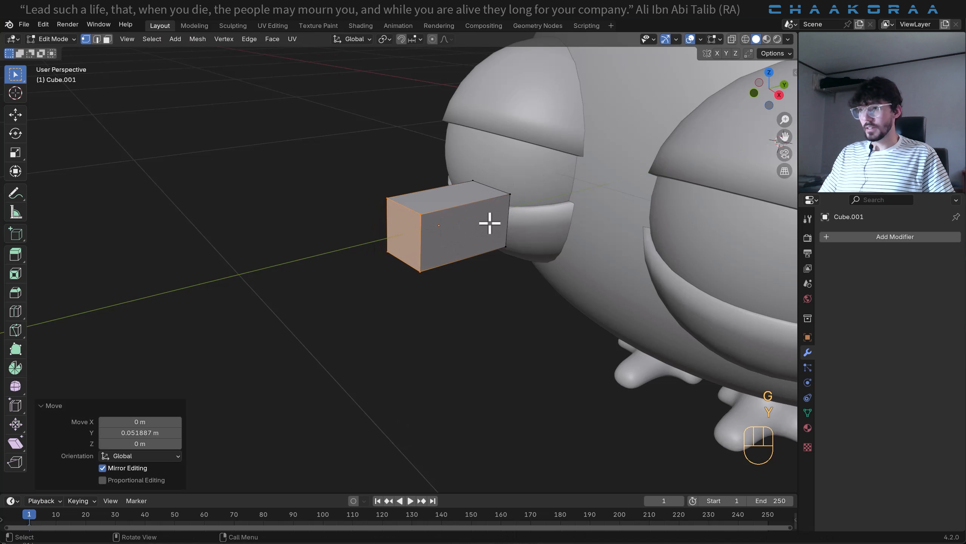
{"action": "key", "text": "e"}
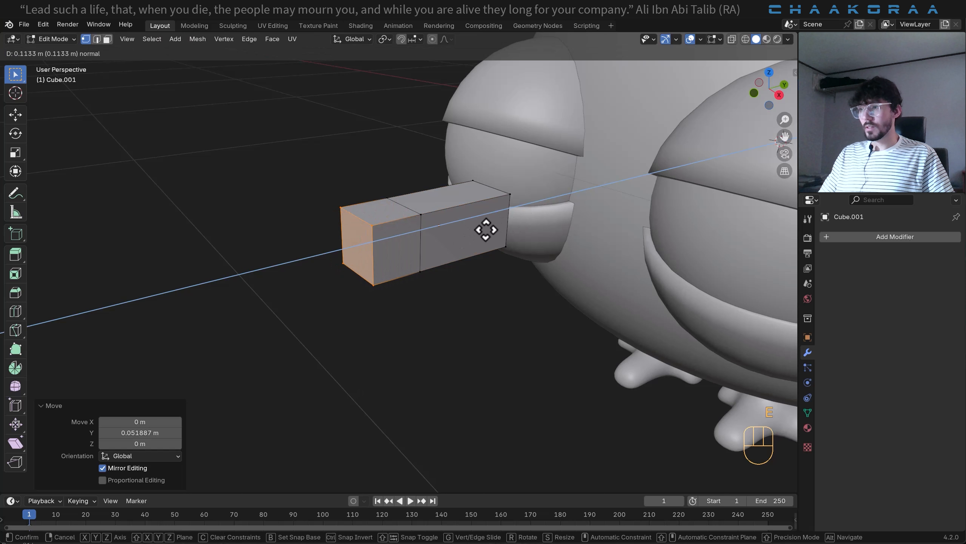
{"action": "left_click", "coordinate": [331, 231]}
- Lower the upper edge of the extruded front end about 0.04 m along Z to slope the beak's tip
{"action": "left_click_drag", "start_coordinate": [367, 200], "coordinate": [294, 267]}
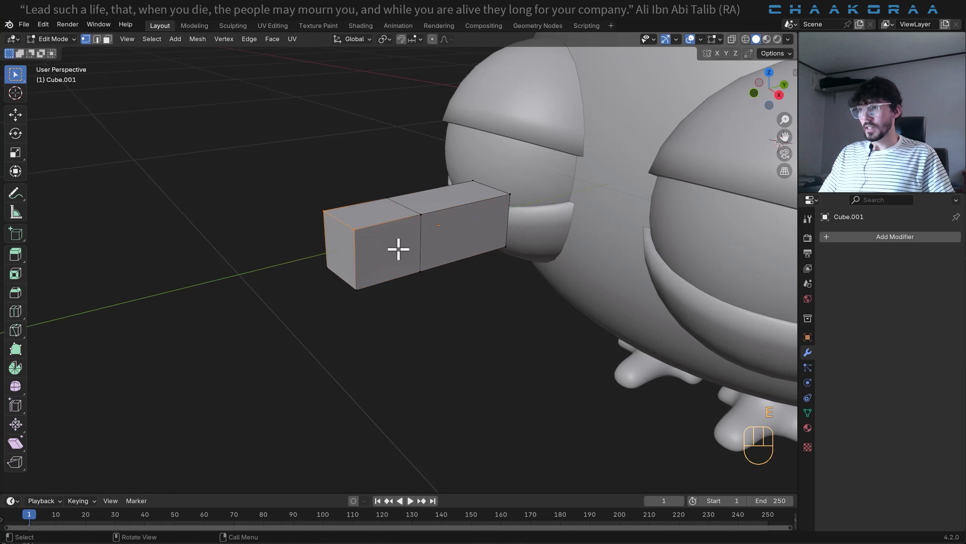
{"action": "key", "text": "g"}
{"action": "key", "text": "z"}
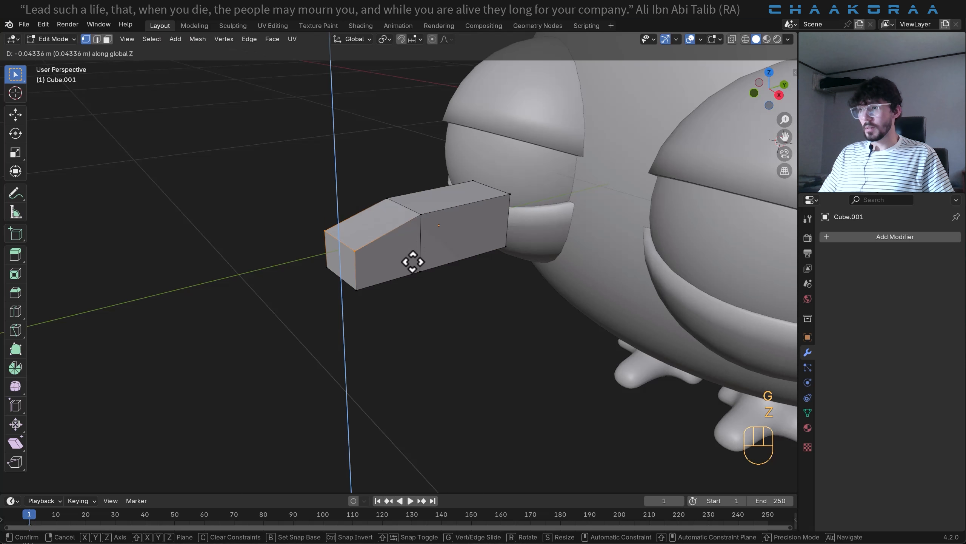
{"action": "left_click", "coordinate": [410, 264]}
- Narrow the beak's front face to about 0.6 along X
{"action": "middle_click_drag", "start_coordinate": [385, 251], "coordinate": [447, 239]}
{"action": "left_click_drag", "start_coordinate": [451, 234], "coordinate": [337, 319]}
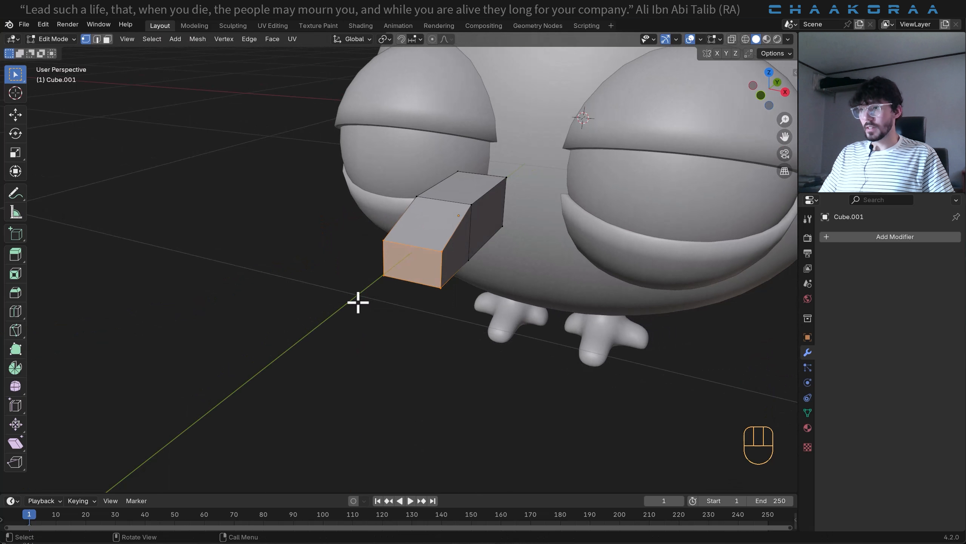
{"action": "key", "text": "s"}
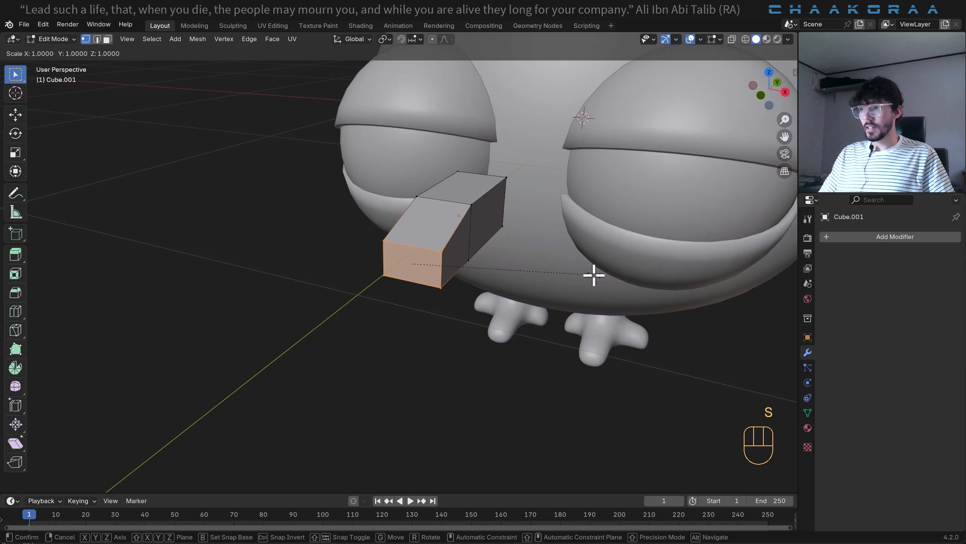
{"action": "key", "text": "x"}
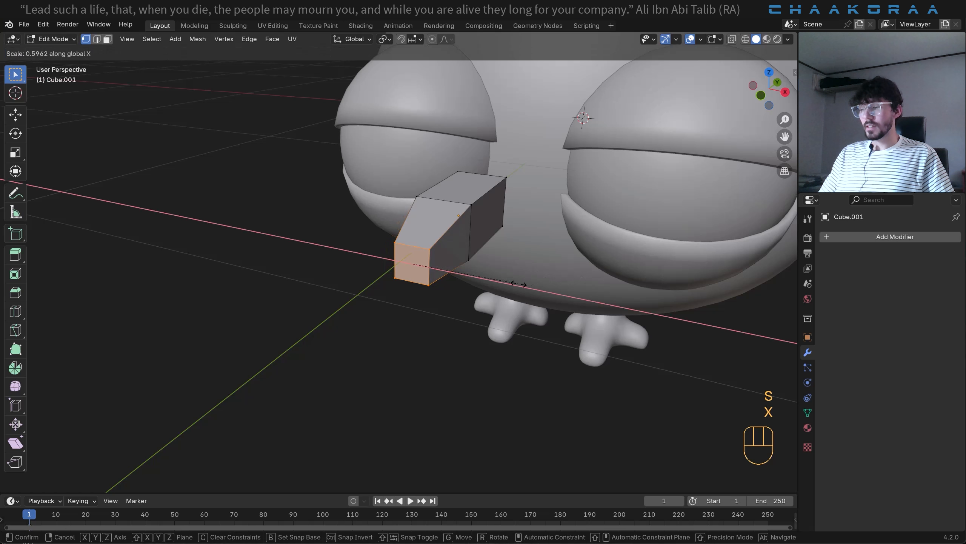
{"action": "left_click", "coordinate": [529, 281]}
- Add one centred lengthwise loop cut to the beak and raise its upper edges about 0.039 m along Z as a ridge
{"action": "middle_click_drag", "start_coordinate": [529, 282], "coordinate": [477, 302]}
{"action": "key", "text": "ctrl+r"}
{"action": "left_click", "coordinate": [446, 238]}
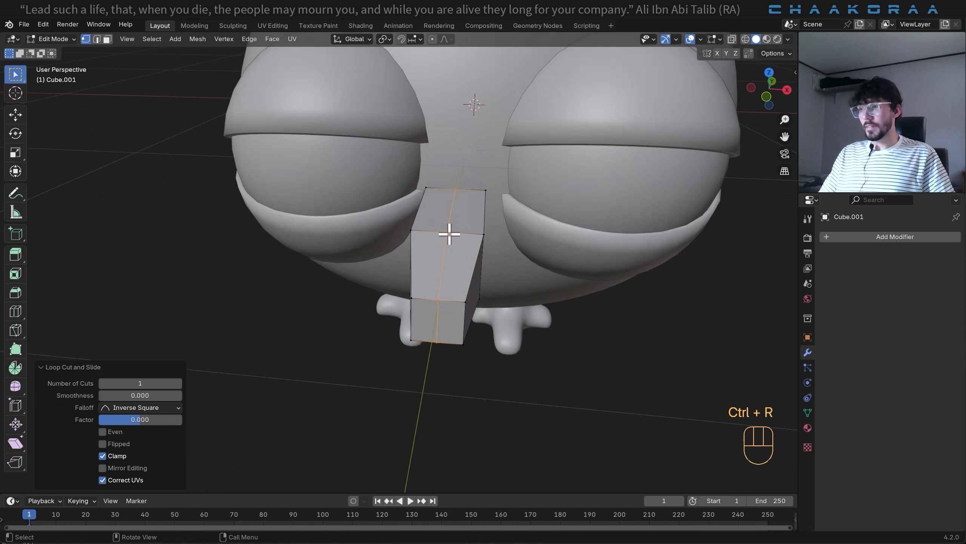
{"action": "left_click", "coordinate": [447, 232]}
{"action": "middle_click_drag", "start_coordinate": [451, 297], "coordinate": [400, 280]}
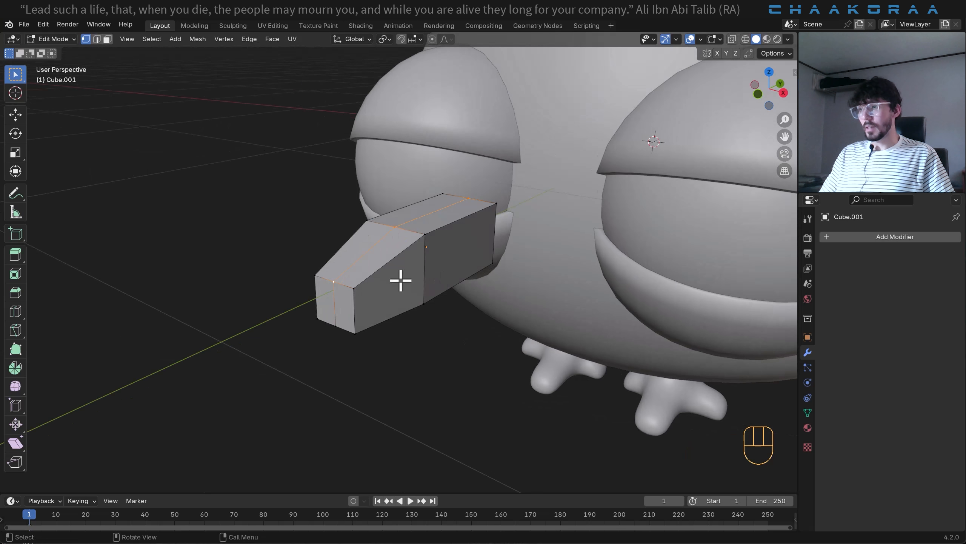
{"action": "key", "text": "g"}
{"action": "key", "text": "z"}
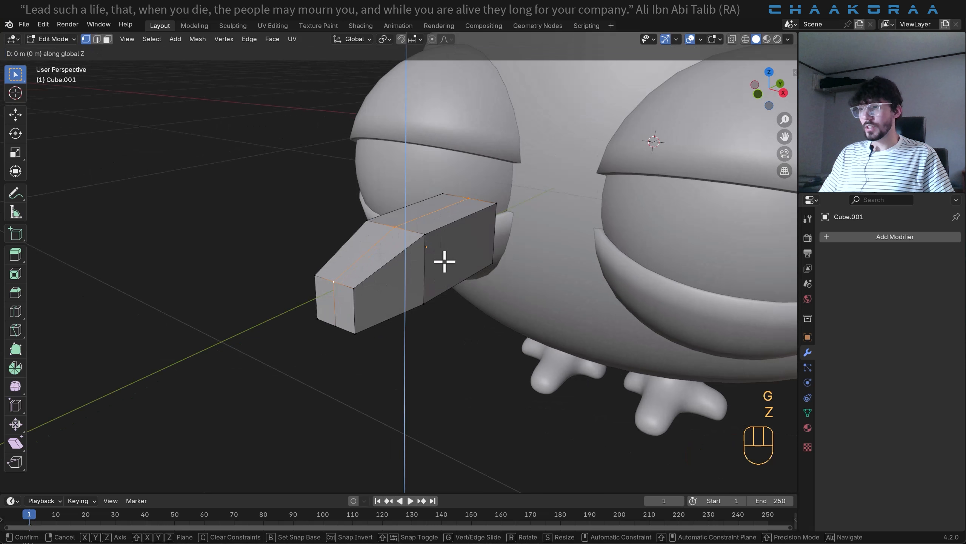
{"action": "left_click", "coordinate": [453, 240]}
{"action": "middle_click_drag", "start_coordinate": [360, 250], "coordinate": [448, 266]}
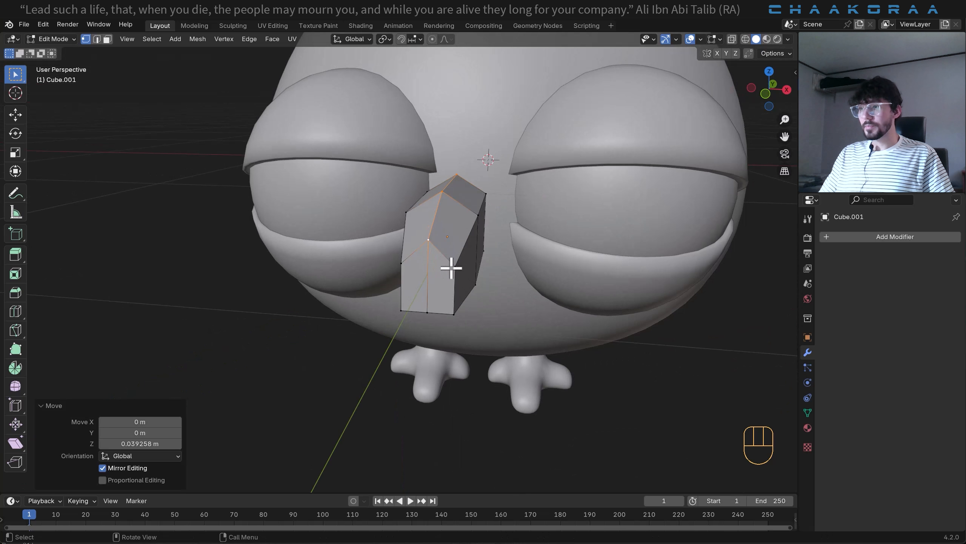
{"action": "middle_click_drag", "start_coordinate": [462, 268], "coordinate": [470, 271]}
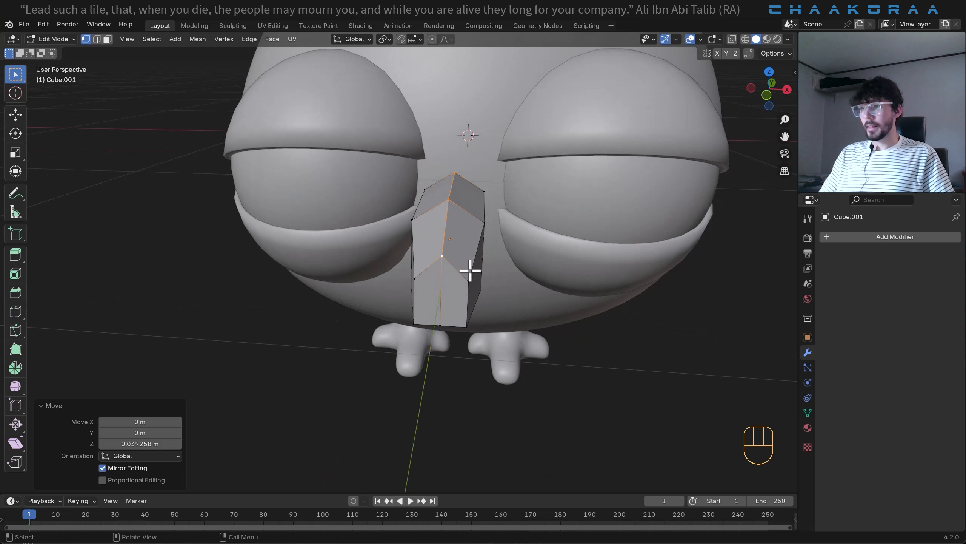
- In Object Mode, add a level 2 Subdivision modifier to the beak and shade it smooth
{"action": "key", "text": "Tab"}
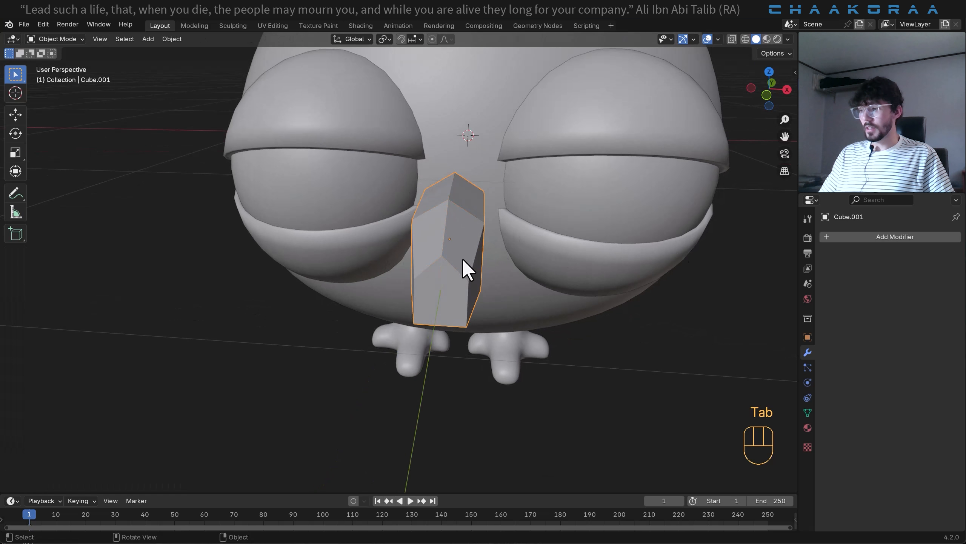
{"action": "key", "text": "ctrl+2"}
{"action": "middle_click_drag", "start_coordinate": [466, 274], "coordinate": [440, 259]}
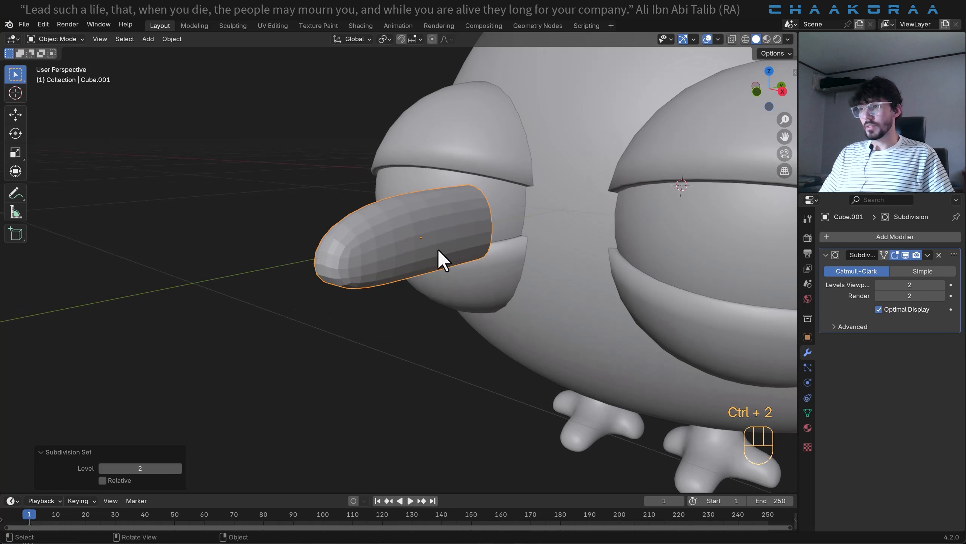
{"action": "right_click", "coordinate": [426, 218]}
{"action": "left_click", "coordinate": [426, 218]}
{"action": "middle_click_drag", "start_coordinate": [426, 218], "coordinate": [476, 245]}
- In Edit Mode, widen the whole beak mesh by about 1.3 along X
{"action": "key", "text": "Tab"}
{"action": "key", "text": "a"}
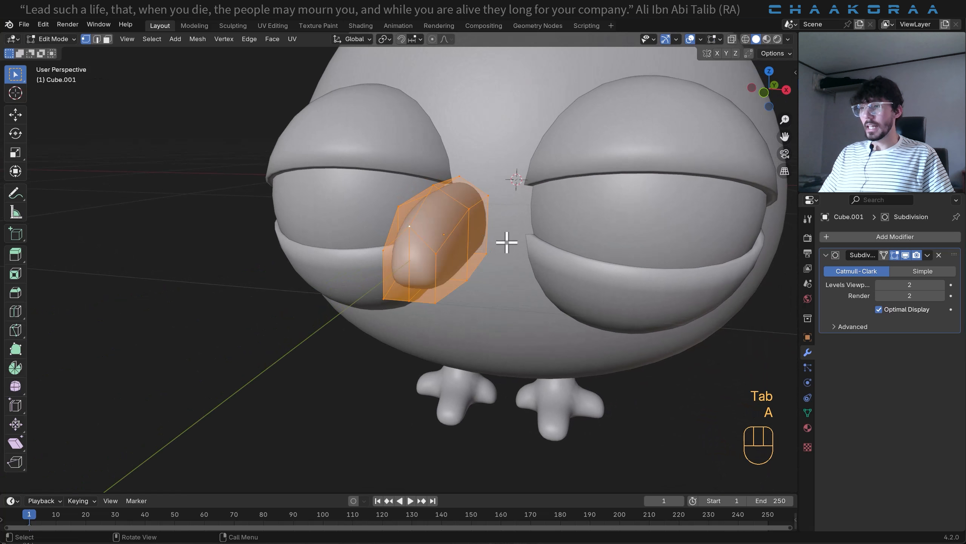
{"action": "key", "text": "s"}
{"action": "key", "text": "x"}
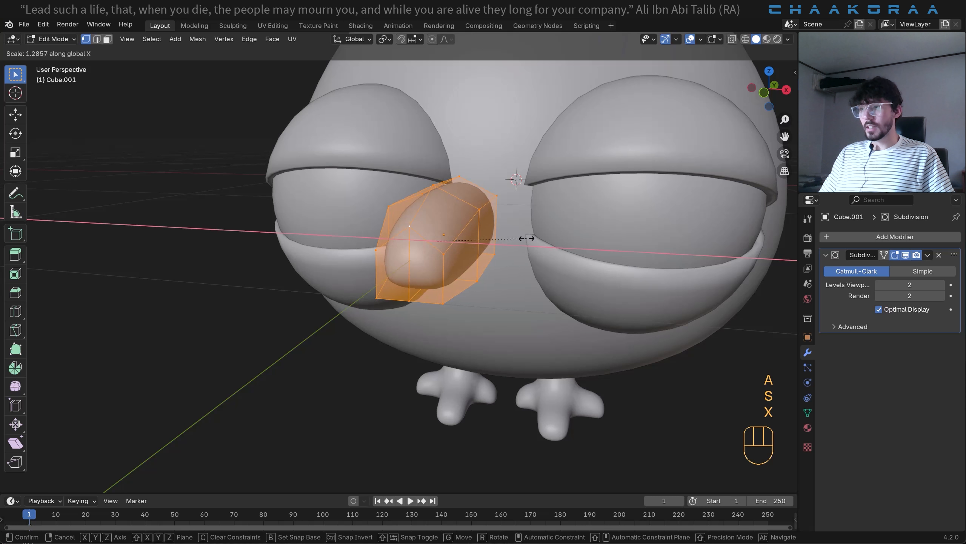
{"action": "left_click", "coordinate": [532, 238]}
- Bevel the beak's central lengthwise edge loop with 2 segments and a width of about 0.0074 m, and return to Object Mode
{"action": "middle_click_drag", "start_coordinate": [533, 238], "coordinate": [427, 245]}
{"action": "left_click", "coordinate": [455, 220], "text": "alt"}
{"action": "scroll", "coordinate": [475, 235], "scroll_direction": "up", "scroll_amount": 2}
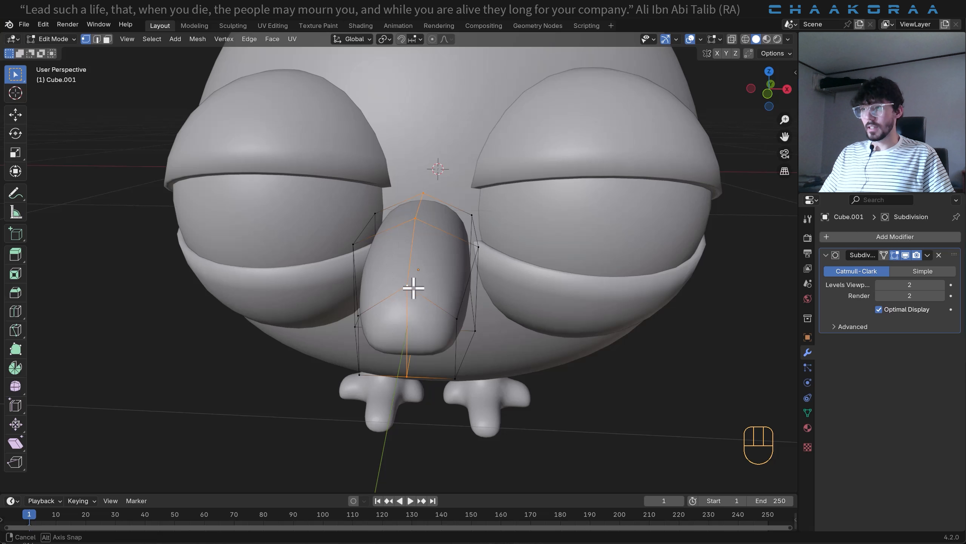
{"action": "middle_click_drag", "start_coordinate": [414, 288], "coordinate": [414, 289]}
{"action": "key", "text": "ctrl+b"}
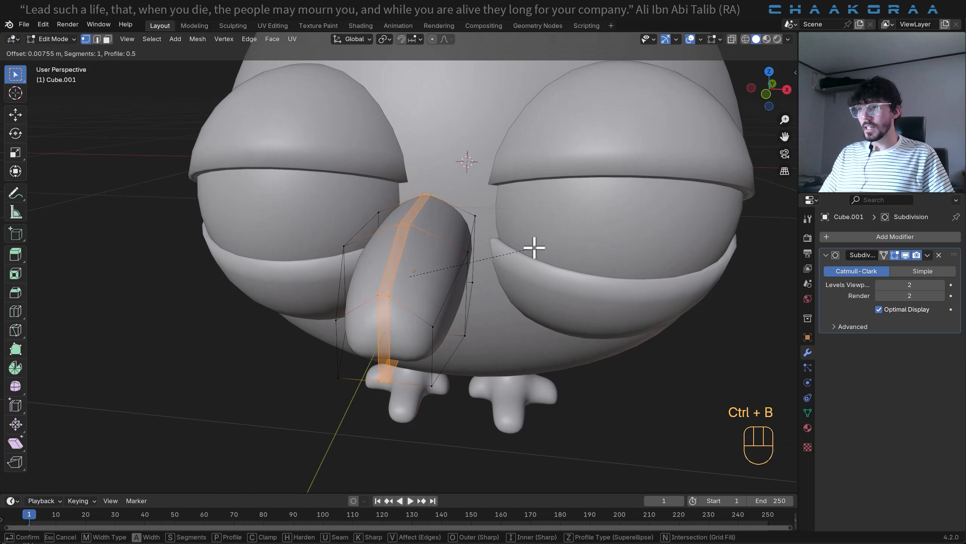
{"action": "left_click", "coordinate": [504, 254]}
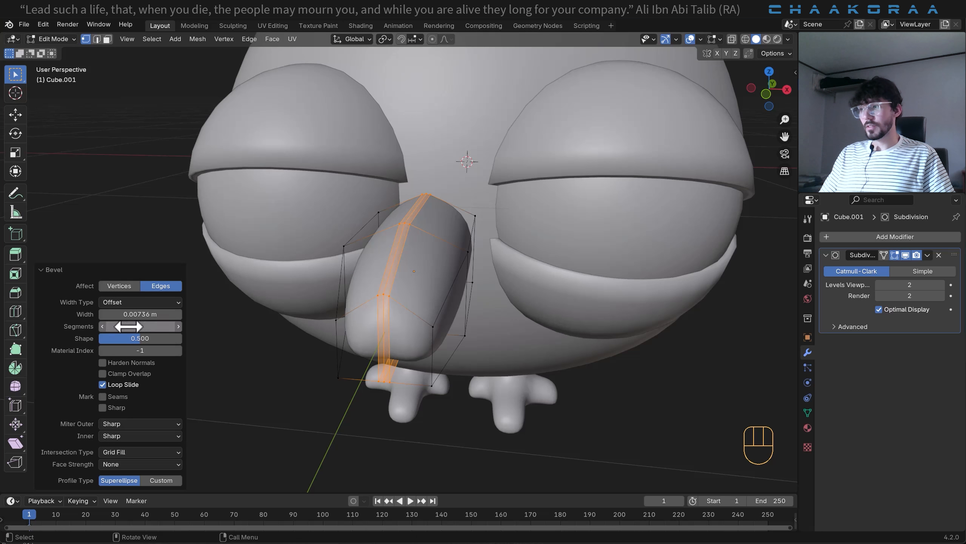
{"action": "middle_click_drag", "start_coordinate": [473, 264], "coordinate": [402, 227]}
{"action": "key", "text": "Tab"}
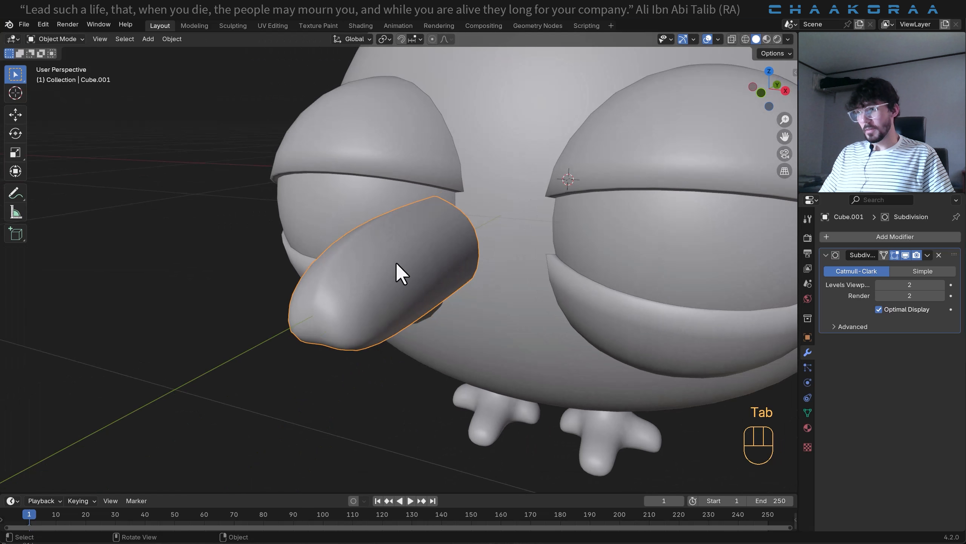
- In Edit Mode, select the beak's front end vertices and scale them to 0.779
{"action": "key", "text": "Tab"}
{"action": "middle_click_drag", "start_coordinate": [397, 264], "coordinate": [397, 304]}
{"action": "left_click_drag", "start_coordinate": [453, 216], "coordinate": [371, 316]}
{"action": "middle_click_drag", "start_coordinate": [498, 251], "coordinate": [474, 268]}
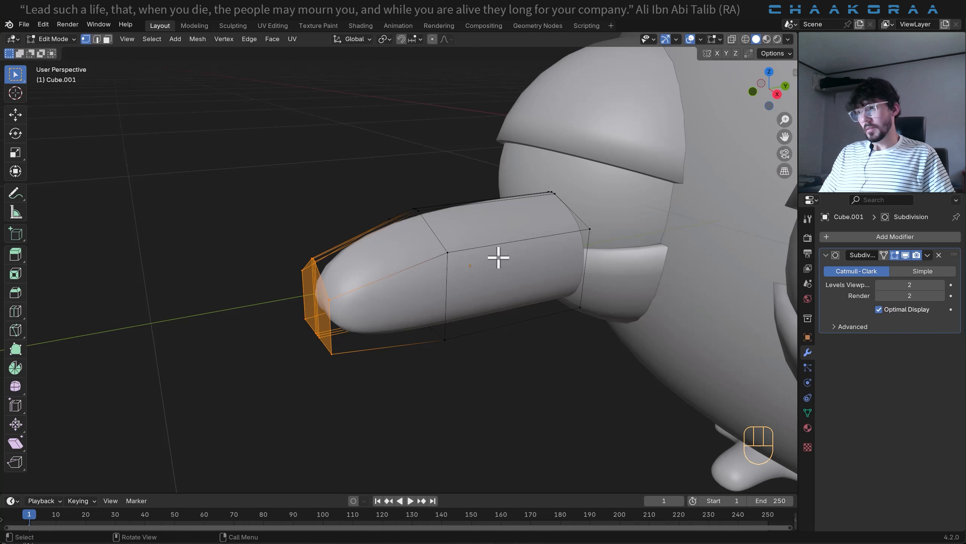
{"action": "key", "text": "s"}
{"action": "left_click", "coordinate": [458, 270]}
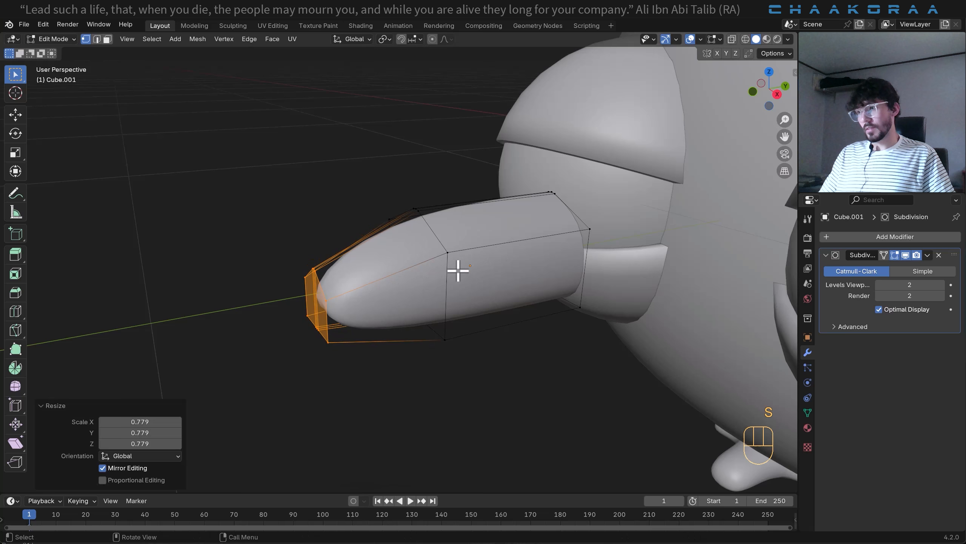
- Raise the beak's middle edge loop about 0.048 m along Z to arch the profile
{"action": "middle_click_drag", "start_coordinate": [458, 270], "coordinate": [403, 259]}
{"action": "left_click", "coordinate": [399, 257], "text": "alt"}
{"action": "key", "text": "g"}
{"action": "key", "text": "z"}
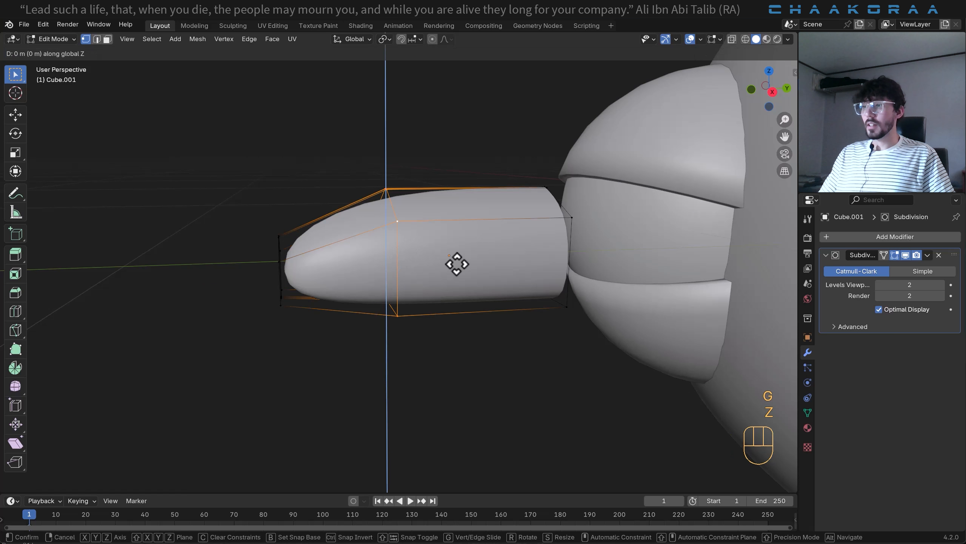
{"action": "left_click", "coordinate": [462, 231]}
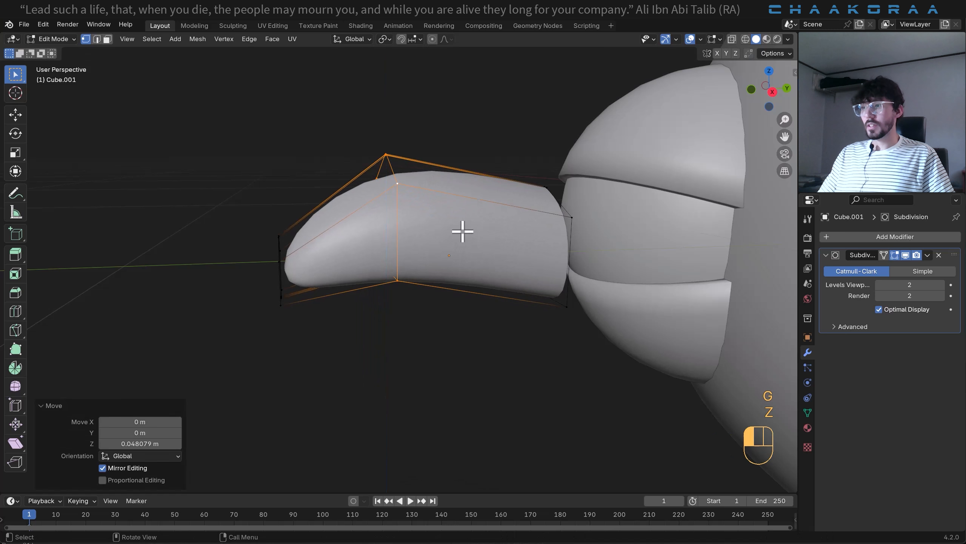
- Return to Object Mode and move the beak about 0.548 m along Y toward the bird's face
{"action": "key", "text": "Tab"}
{"action": "middle_click_drag", "start_coordinate": [462, 228], "coordinate": [461, 320]}
{"action": "key", "text": "g"}
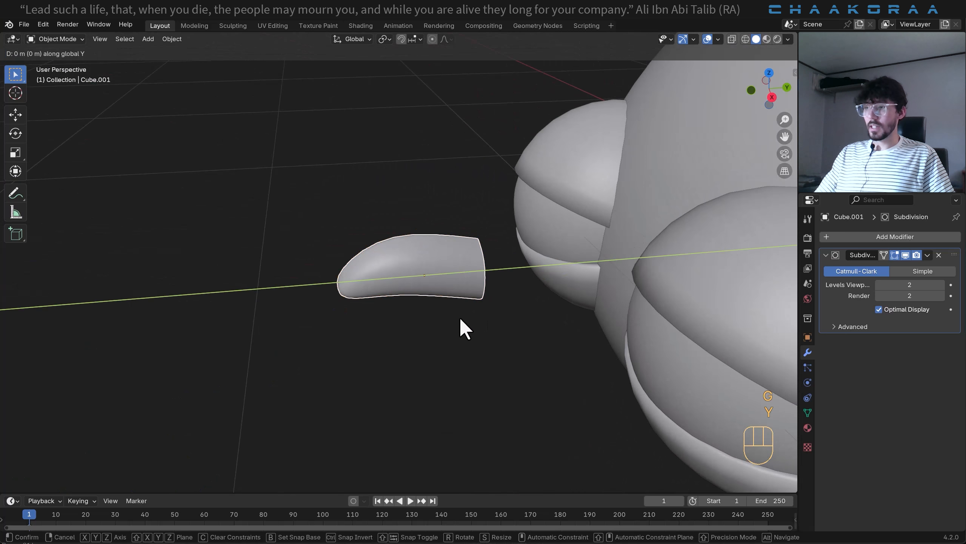
{"action": "key", "text": "y"}
{"action": "left_click", "coordinate": [642, 286]}
{"action": "middle_click_drag", "start_coordinate": [643, 286], "coordinate": [619, 286]}
- Lower the beak about 0.327 m along Z so it sits just below and between the eyes
{"action": "key", "text": "g"}
{"action": "key", "text": "y"}
{"action": "key", "text": "z"}
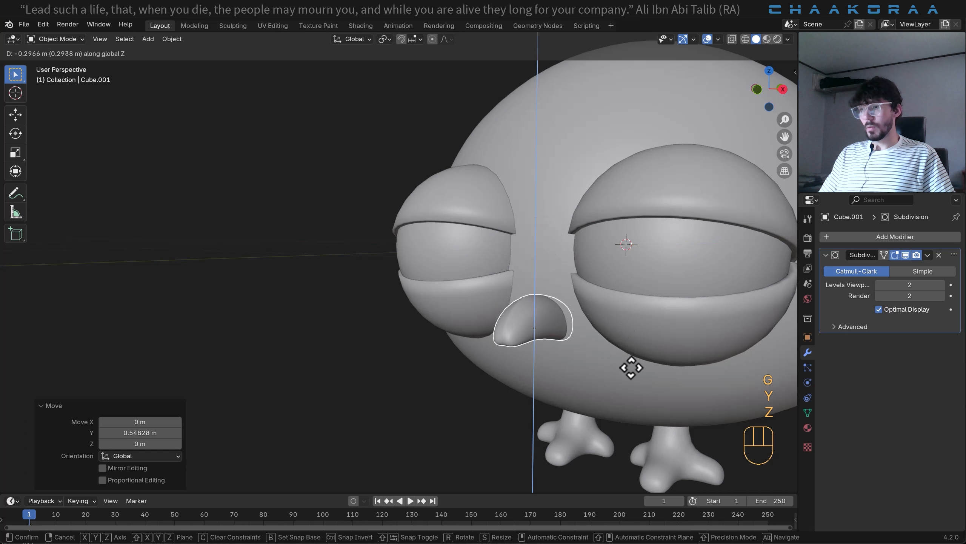
{"action": "left_click", "coordinate": [632, 375]}
{"action": "middle_click_drag", "start_coordinate": [632, 375], "coordinate": [563, 388]}
{"action": "middle_click_drag", "start_coordinate": [563, 388], "coordinate": [472, 337], "text": "shift"}
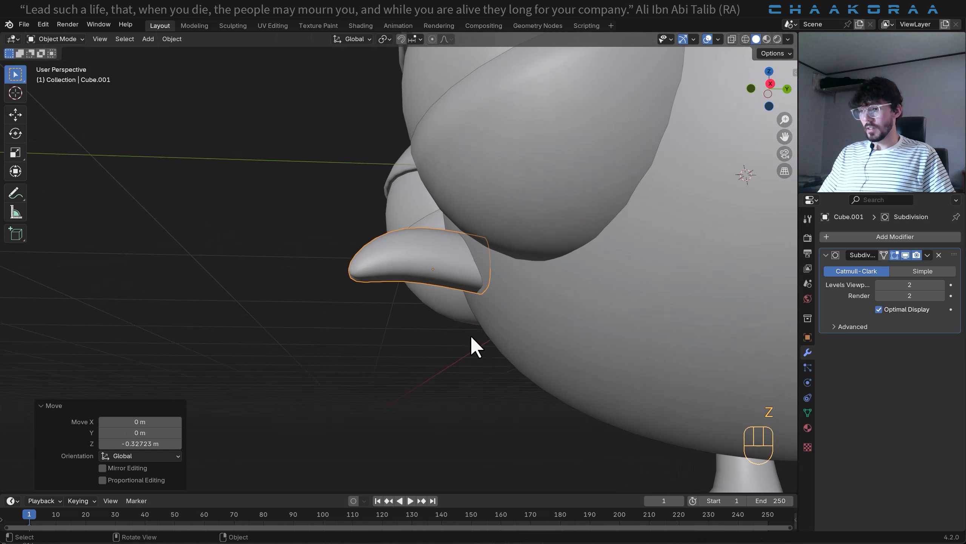
- In the right side view, rotate the beak -21° so its tip points down, and reposition its base against the body
{"action": "key", "text": "KP_3"}
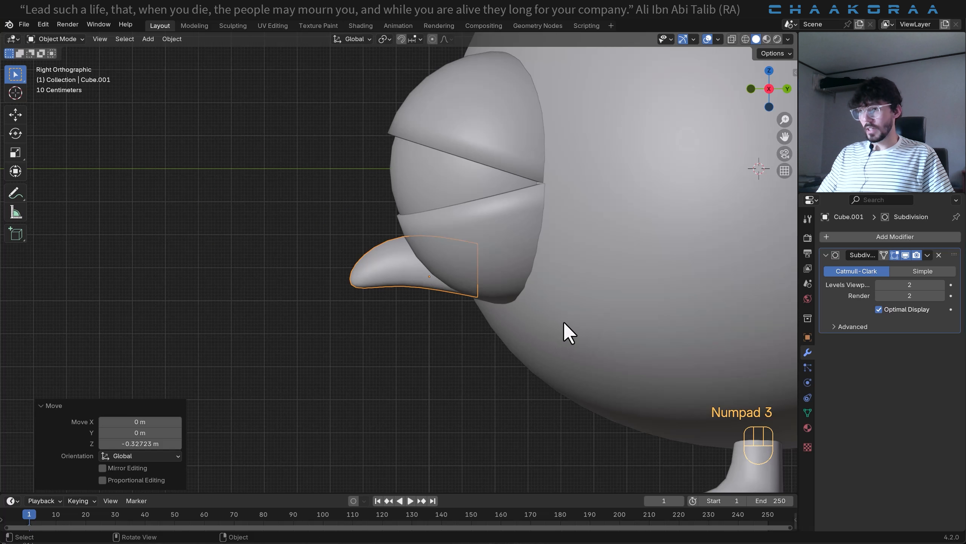
{"action": "key", "text": "r"}
{"action": "left_click", "coordinate": [559, 243]}
{"action": "key", "text": "g"}
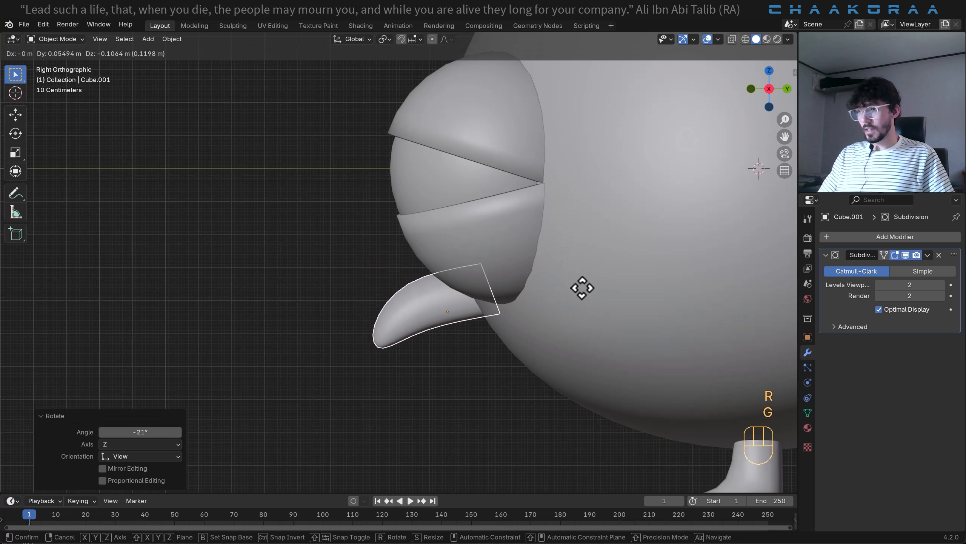
{"action": "left_click", "coordinate": [586, 286]}
- Move the beak about 0.059 m along Y into the body and save the file
{"action": "middle_click_drag", "start_coordinate": [413, 317], "coordinate": [515, 332]}
{"action": "key", "text": "g"}
{"action": "key", "text": "y"}
{"action": "left_click", "coordinate": [407, 310]}
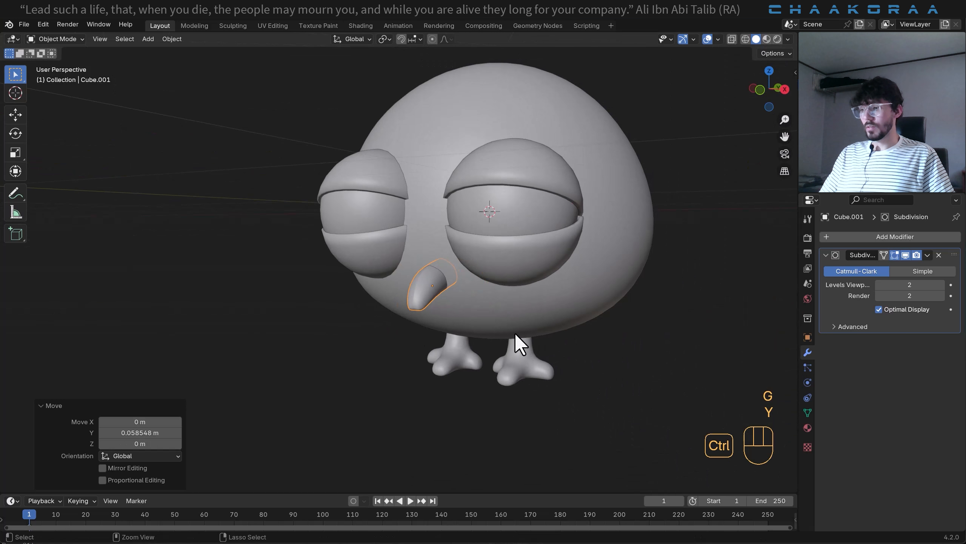
{"action": "key", "text": "ctrl+s"}
- Select all of the bird's parts with the body as the active object and parent them to it using the Object option
{"action": "scroll", "coordinate": [514, 333], "scroll_direction": "down", "scroll_amount": 3}
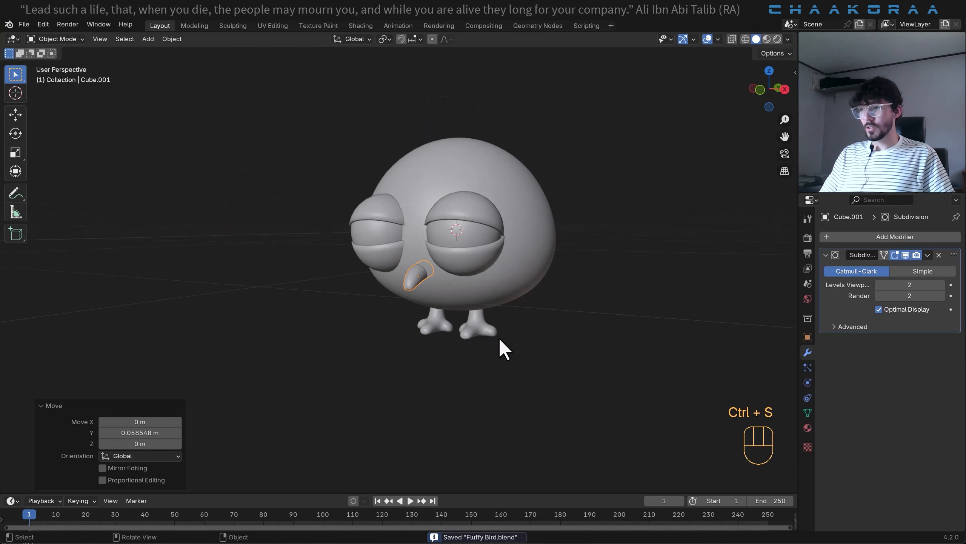
{"action": "middle_click_drag", "start_coordinate": [413, 324], "coordinate": [547, 335], "text": "shift"}
{"action": "middle_click_drag", "start_coordinate": [553, 333], "coordinate": [469, 334], "text": "shift"}
{"action": "middle_click_drag", "start_coordinate": [384, 330], "coordinate": [364, 312]}
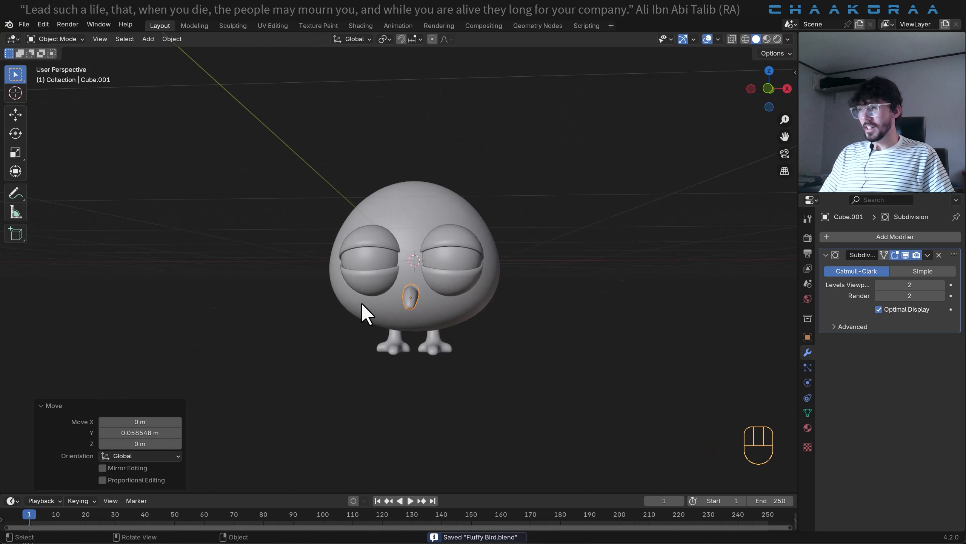
{"action": "key", "text": "a"}
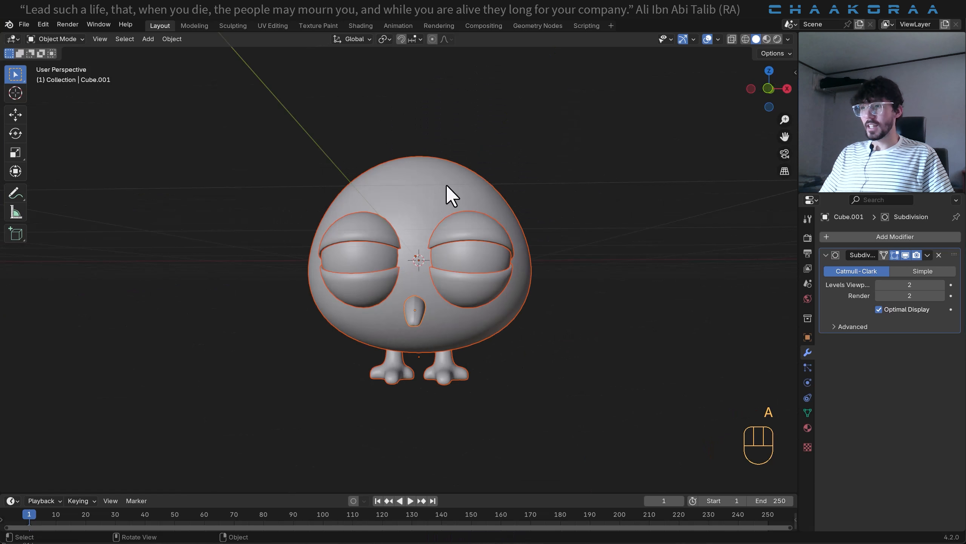
{"action": "left_click", "coordinate": [430, 183], "text": "shift"}
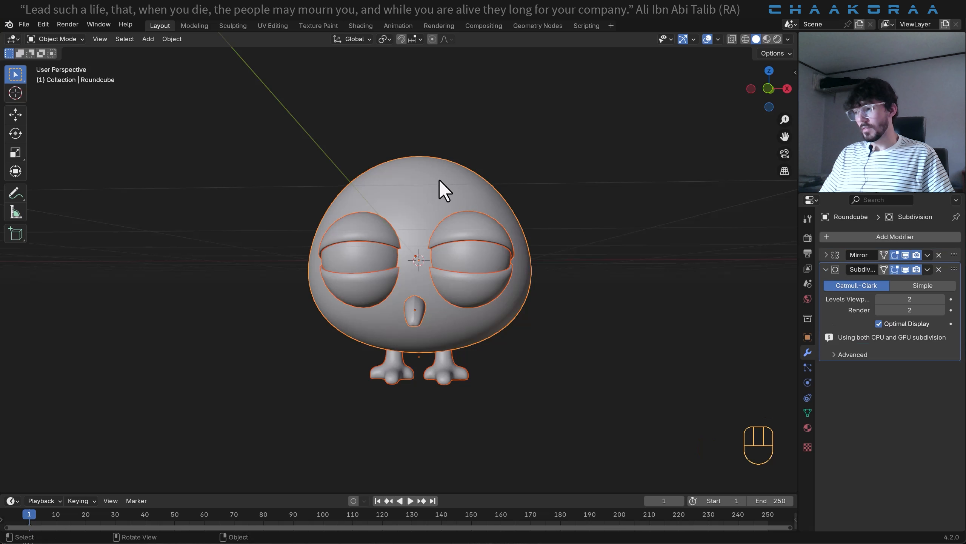
{"action": "key", "text": "ctrl"}
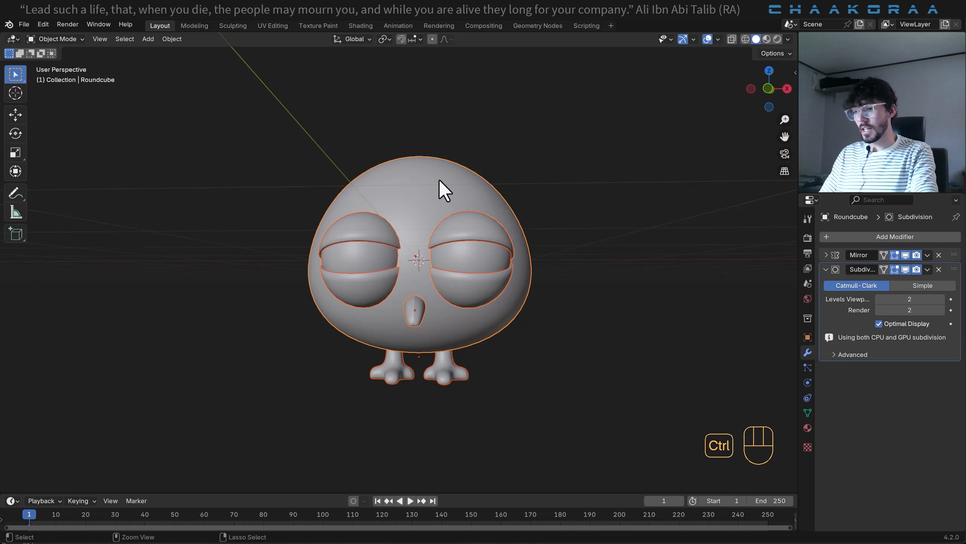
{"action": "key", "text": "ctrl+p"}
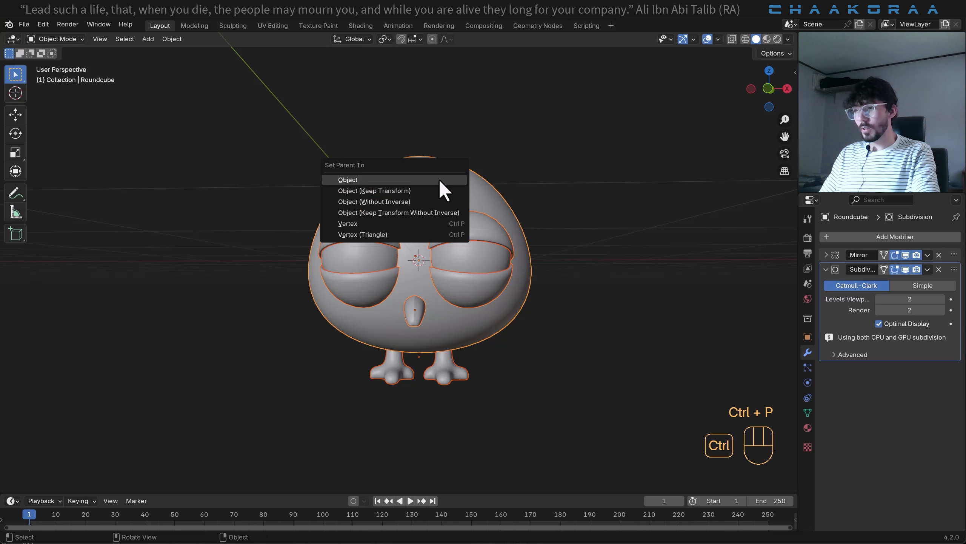
{"action": "left_click", "coordinate": [438, 178]}
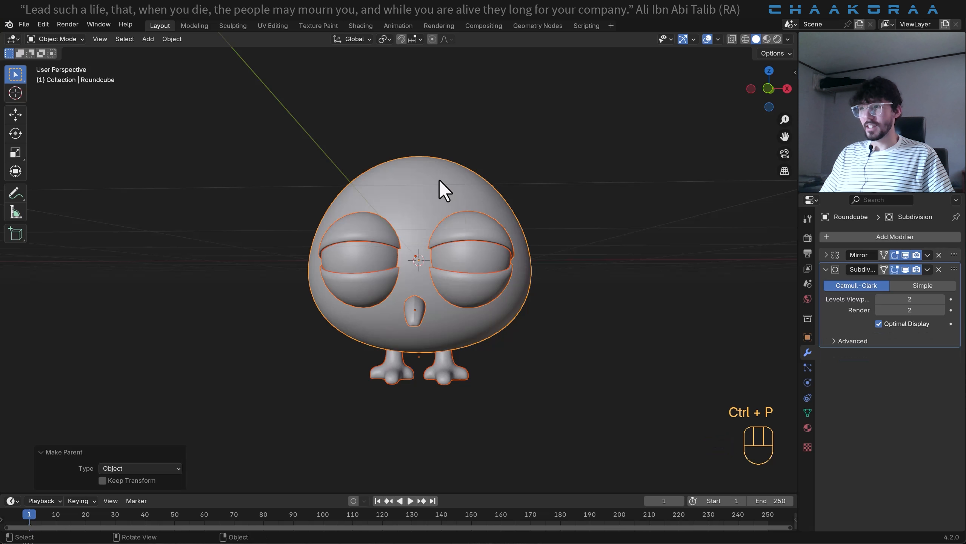
- In the front view, raise the body with its parented parts about 1.106 m along Z so the feet rest on the ground line
{"action": "left_click", "coordinate": [460, 168]}
{"action": "key", "text": "g"}
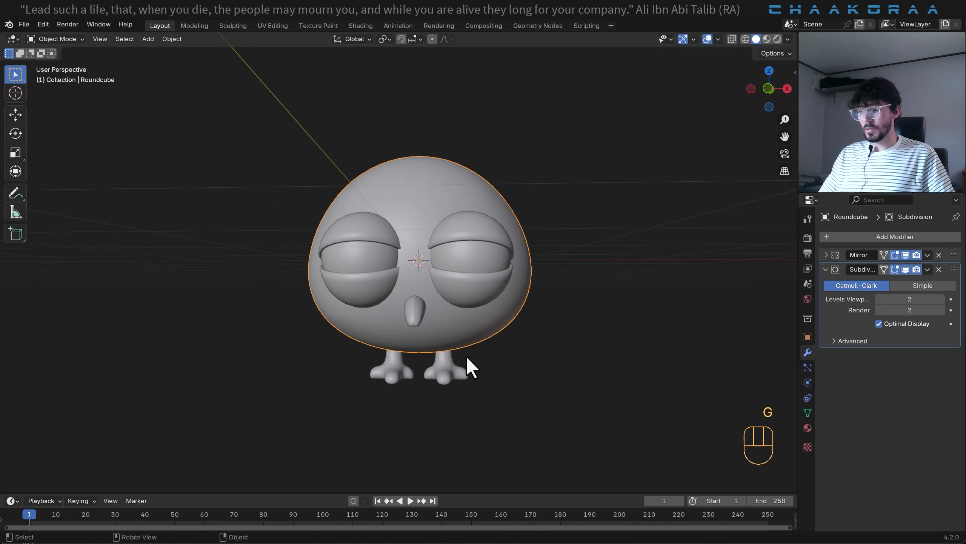
{"action": "key", "text": "KP_1"}
{"action": "scroll", "coordinate": [464, 356], "scroll_direction": "down", "scroll_amount": 1}
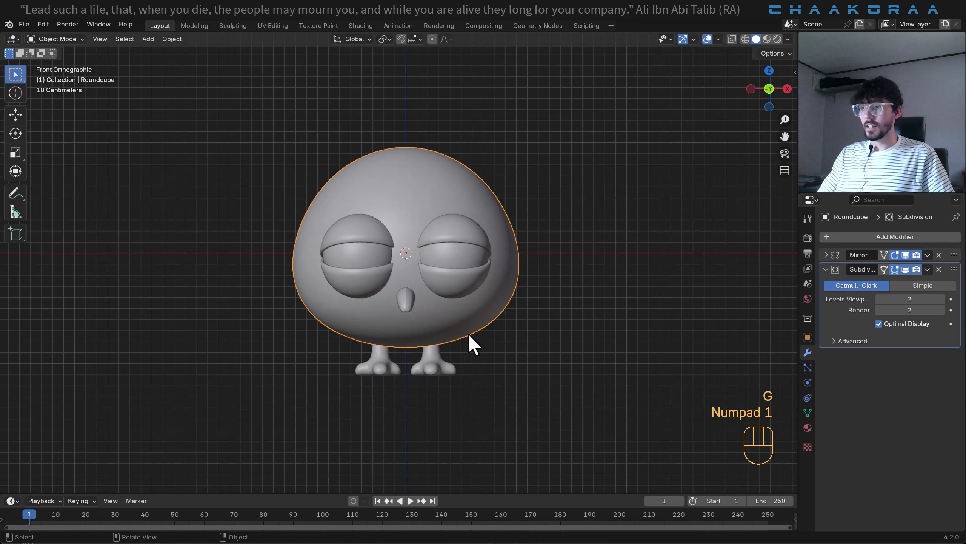
{"action": "key", "text": "g"}
{"action": "key", "text": "z"}
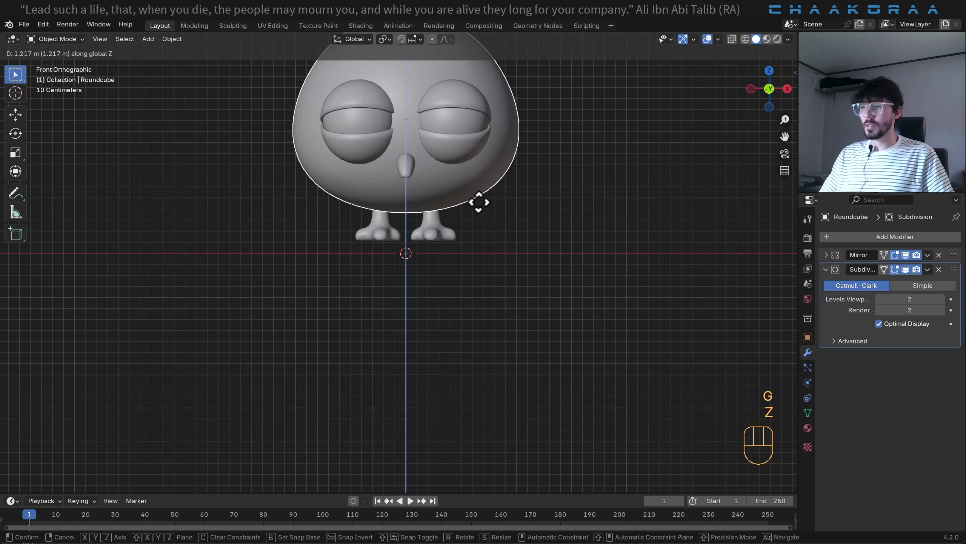
{"action": "key", "text": "shift"}
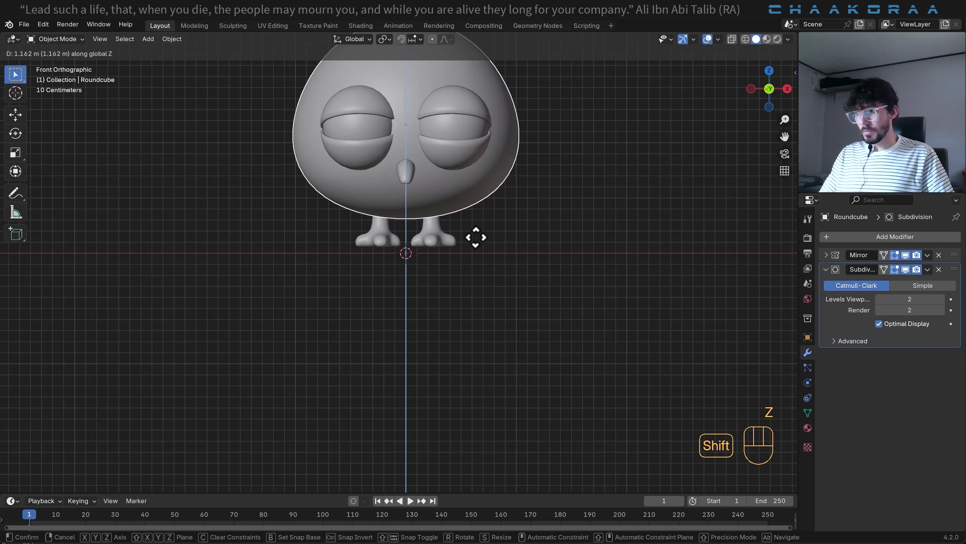
{"action": "scroll", "coordinate": [477, 292], "scroll_direction": "down", "scroll_amount": 2}
{"action": "left_click", "coordinate": [476, 296]}
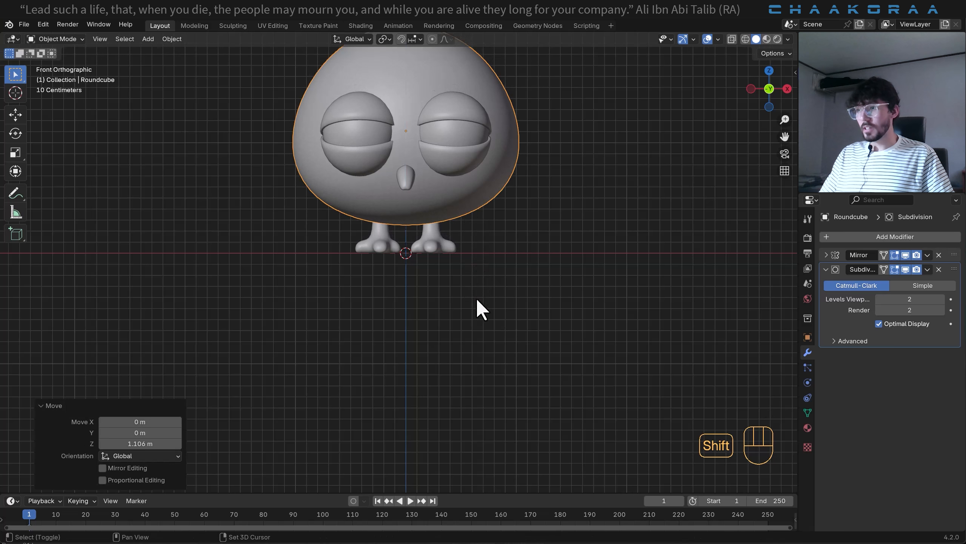
- Add a mesh plane under the bird and enlarge it by about 7.45 and again by about 2.3 as a floor
{"action": "scroll", "coordinate": [414, 352], "scroll_direction": "down", "scroll_amount": 3}
{"action": "scroll", "coordinate": [430, 294], "scroll_direction": "up", "scroll_amount": 1}
{"action": "key", "text": "shift+a"}
{"action": "mouse_move", "coordinate": [431, 301]}
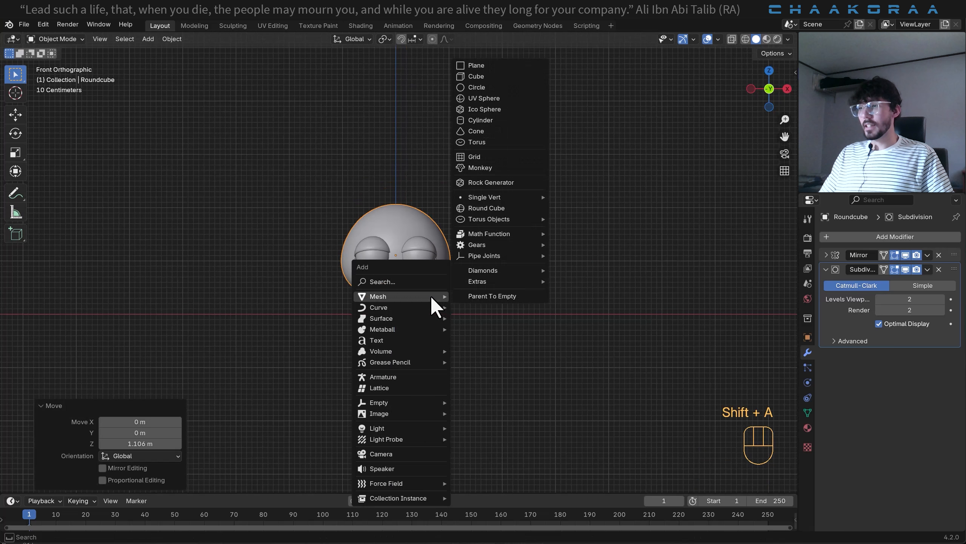
{"action": "left_click", "coordinate": [525, 68]}
{"action": "key", "text": "s"}
{"action": "left_click", "coordinate": [409, 263]}
{"action": "scroll", "coordinate": [413, 249], "scroll_direction": "down", "scroll_amount": 7}
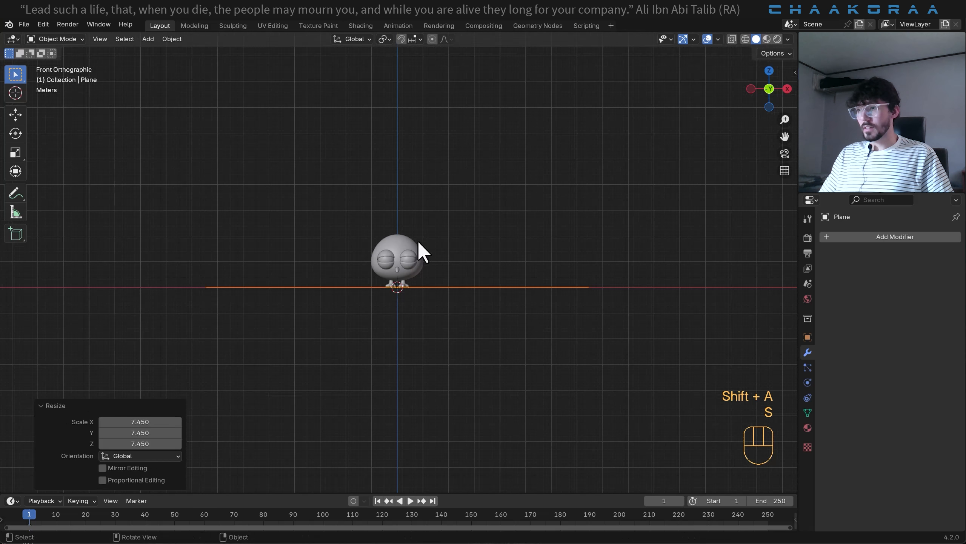
{"action": "middle_click_drag", "start_coordinate": [489, 252], "coordinate": [388, 281]}
{"action": "key", "text": "s"}
{"action": "left_click", "coordinate": [516, 262]}
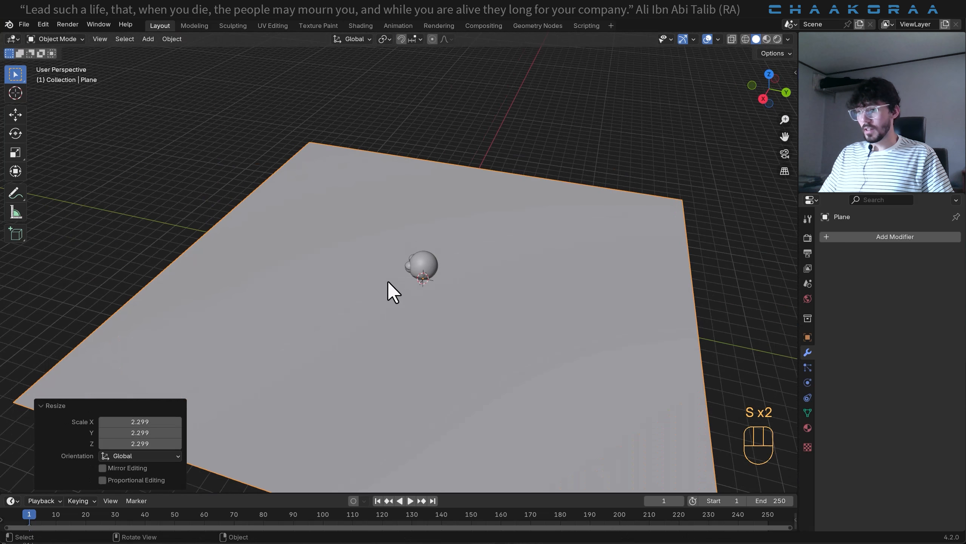
- In Edit Mode, extrude the plane's edge behind the bird about 12.2 m up along Z and raise the new top edge further
{"action": "key", "text": "Tab"}
{"action": "middle_click_drag", "start_coordinate": [644, 330], "coordinate": [455, 209], "text": "shift"}
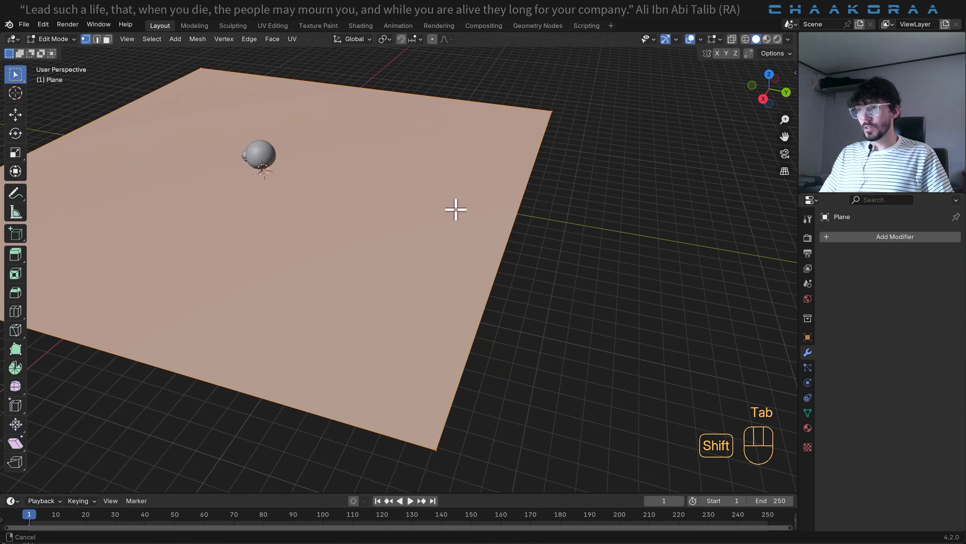
{"action": "key", "text": "2"}
{"action": "left_click", "coordinate": [518, 218]}
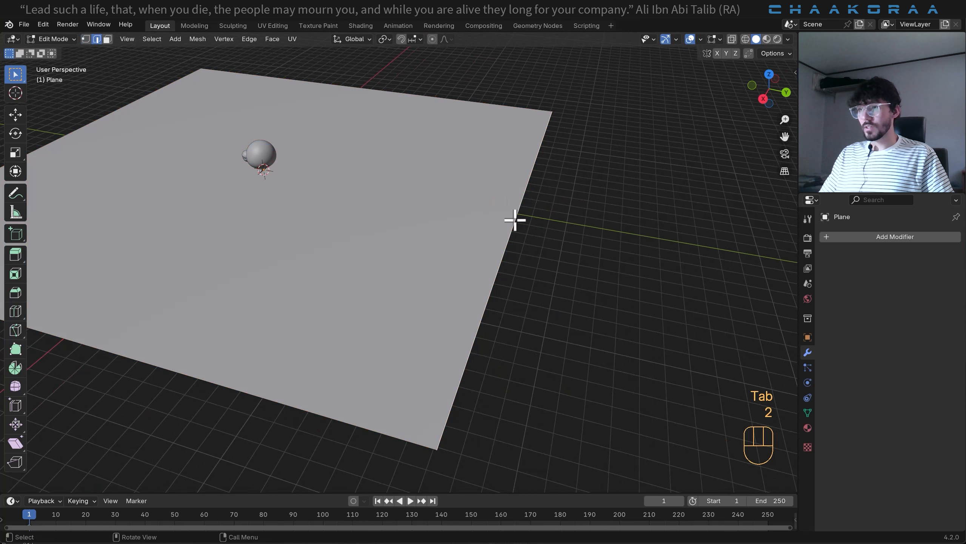
{"action": "middle_click_drag", "start_coordinate": [514, 218], "coordinate": [499, 282]}
{"action": "key", "text": "e"}
{"action": "key", "text": "z"}
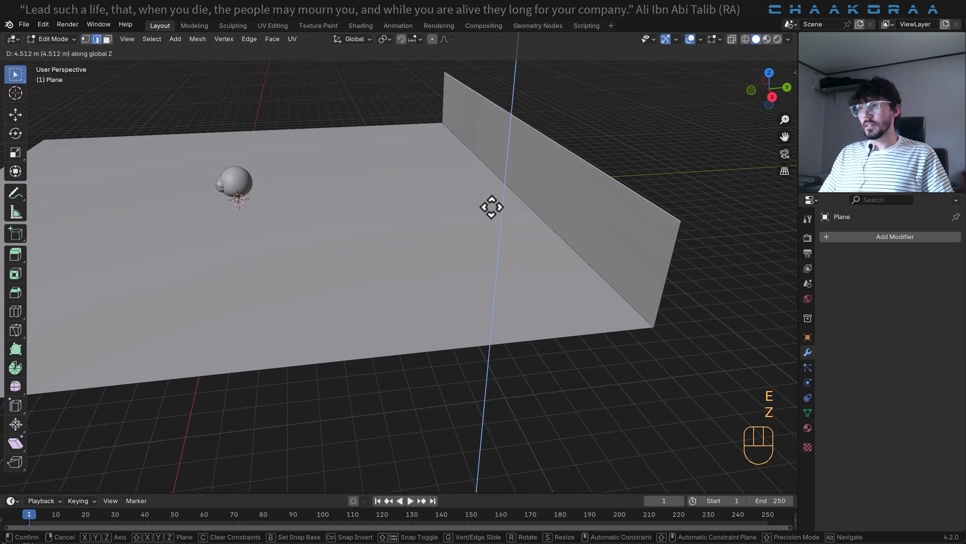
{"action": "left_click", "coordinate": [492, 75]}
{"action": "scroll", "coordinate": [476, 192], "scroll_direction": "down", "scroll_amount": 3}
{"action": "scroll", "coordinate": [475, 193], "scroll_direction": "down", "scroll_amount": 1}
{"action": "key", "text": "g"}
{"action": "key", "text": "z"}
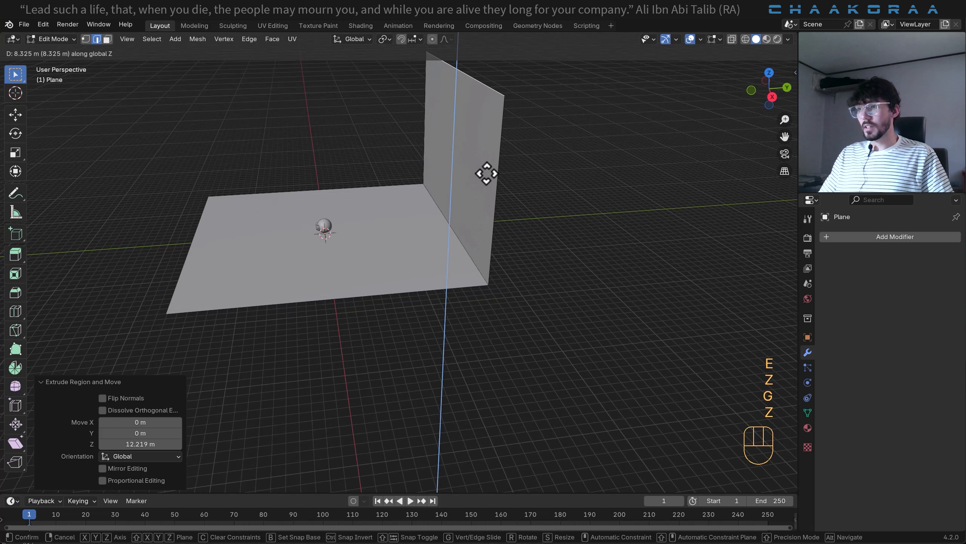
{"action": "left_click", "coordinate": [491, 193]}
- Bevel the edge between floor and wall with 10 segments and a width of about 0.532 m to form a curved backdrop
{"action": "left_click", "coordinate": [461, 231]}
{"action": "scroll", "coordinate": [470, 227], "scroll_direction": "up", "scroll_amount": 3}
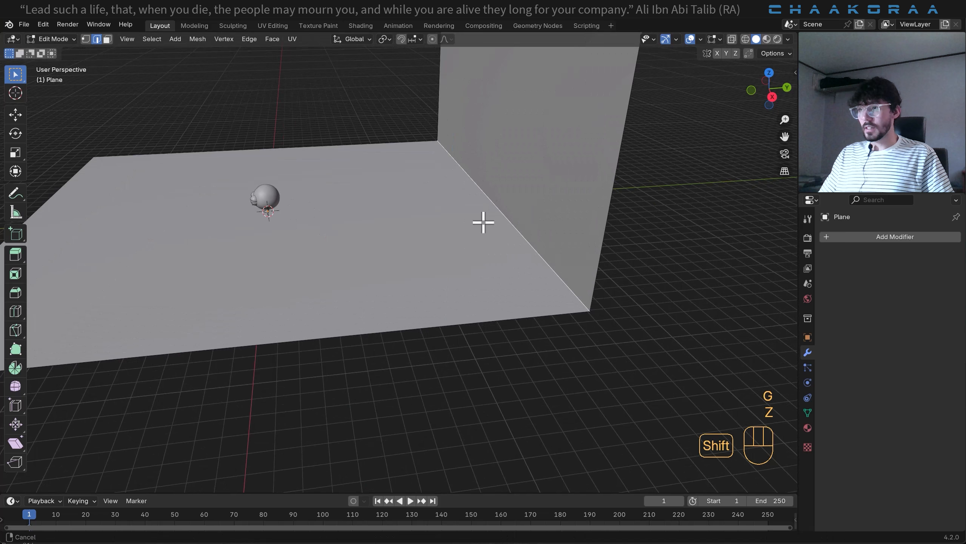
{"action": "key", "text": "ctrl+b"}
{"action": "scroll", "coordinate": [527, 190], "scroll_direction": "up", "scroll_amount": 8}
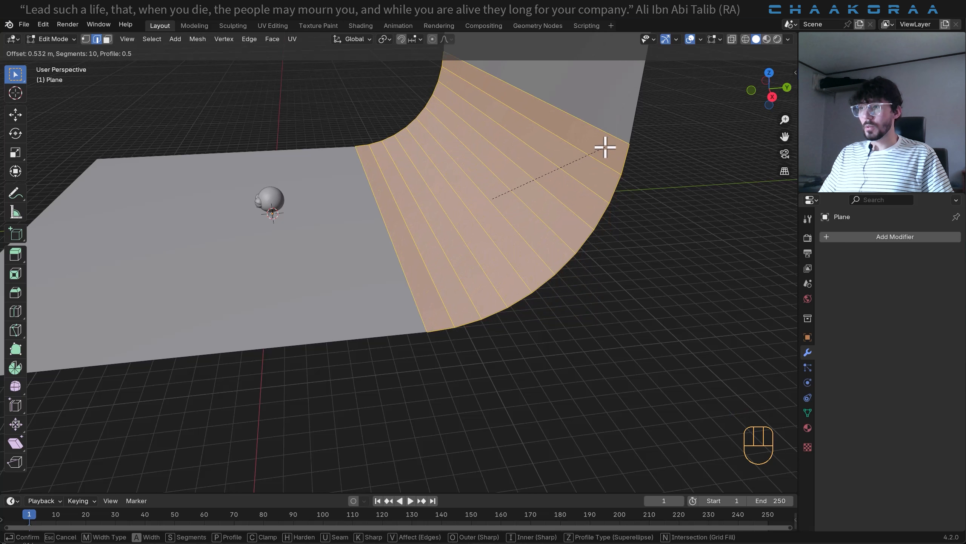
{"action": "left_click", "coordinate": [605, 148]}
{"action": "scroll", "coordinate": [440, 145], "scroll_direction": "up", "scroll_amount": 2}
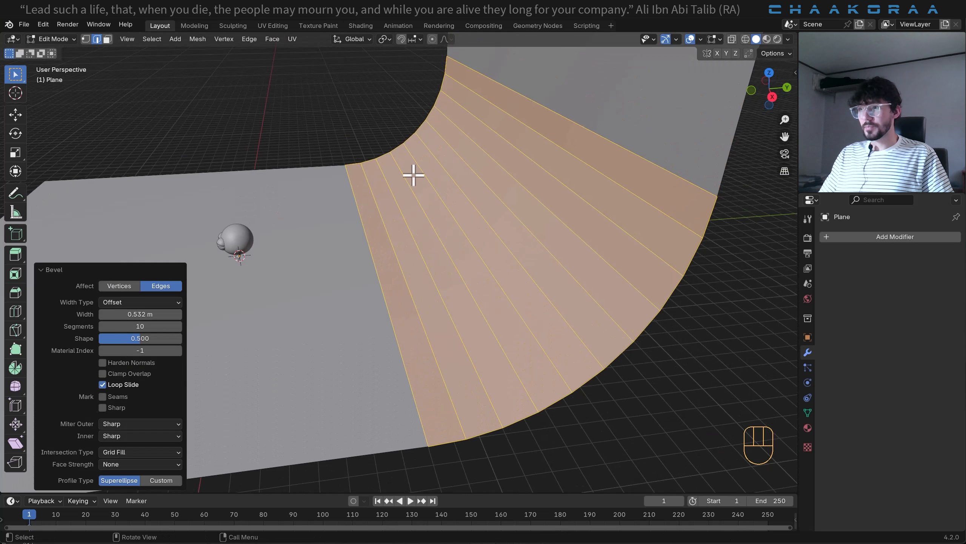
{"action": "scroll", "coordinate": [420, 179], "scroll_direction": "down", "scroll_amount": 2}
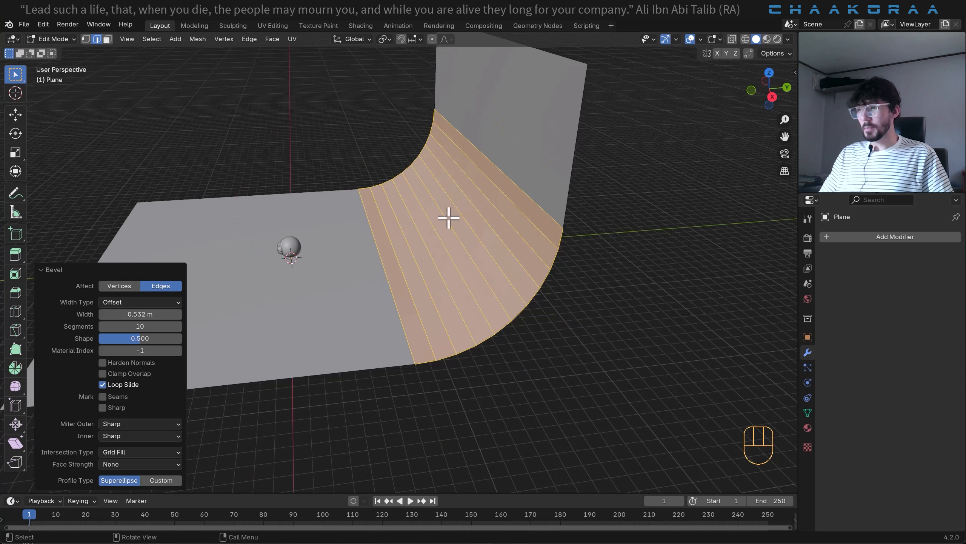
- Return to Object Mode and apply Shade Smooth to the backdrop
{"action": "middle_click_drag", "start_coordinate": [446, 207], "coordinate": [548, 209]}
{"action": "key", "text": "Tab"}
{"action": "right_click", "coordinate": [517, 178]}
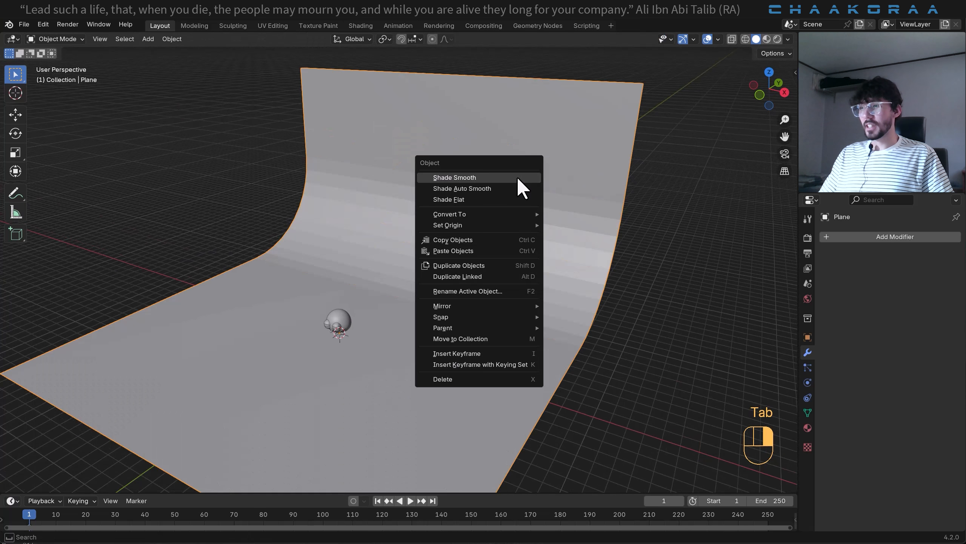
{"action": "left_click", "coordinate": [517, 179]}
- In the front view, add a camera at the world origin, rotated 90° about X
{"action": "middle_click_drag", "start_coordinate": [415, 291], "coordinate": [447, 286]}
{"action": "scroll", "coordinate": [471, 302], "scroll_direction": "up", "scroll_amount": 3}
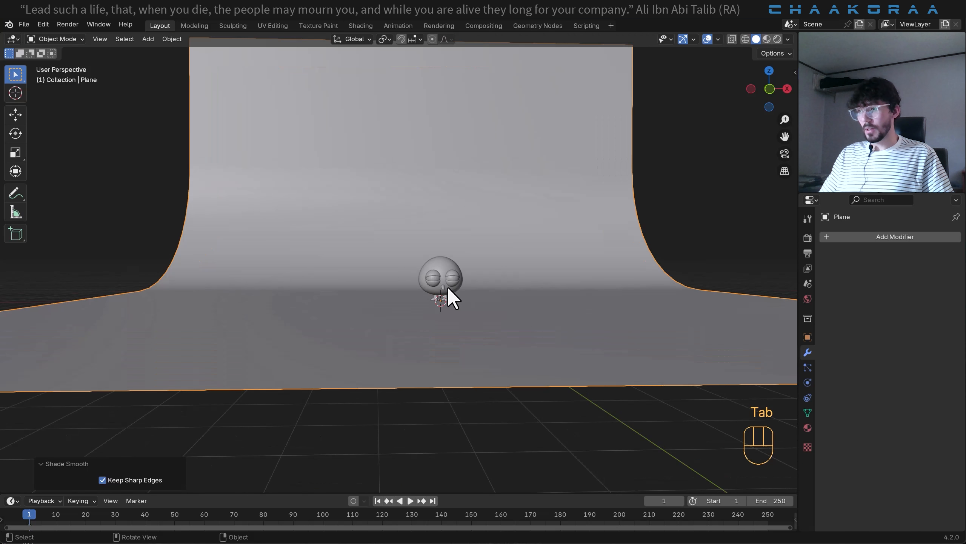
{"action": "scroll", "coordinate": [448, 287], "scroll_direction": "up", "scroll_amount": 2}
{"action": "key", "text": "KP_1"}
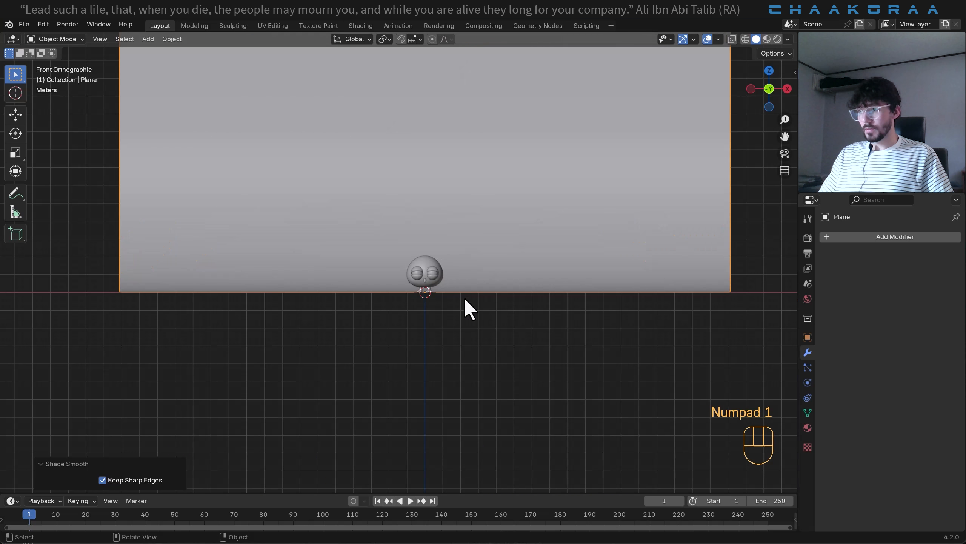
{"action": "scroll", "coordinate": [458, 287], "scroll_direction": "up", "scroll_amount": 6}
{"action": "middle_click_drag", "start_coordinate": [502, 307], "coordinate": [471, 334], "text": "shift"}
{"action": "scroll", "coordinate": [450, 290], "scroll_direction": "up", "scroll_amount": 4}
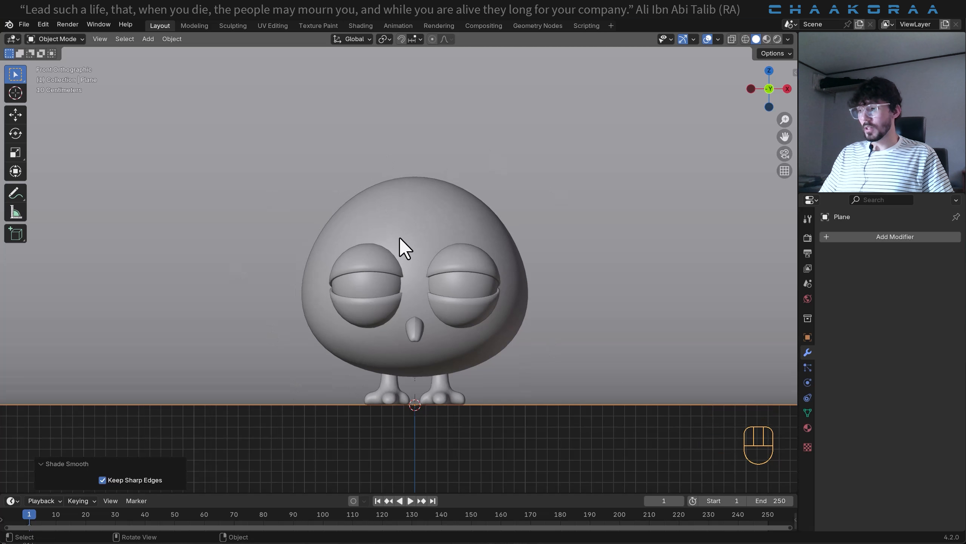
{"action": "key", "text": "shift+a"}
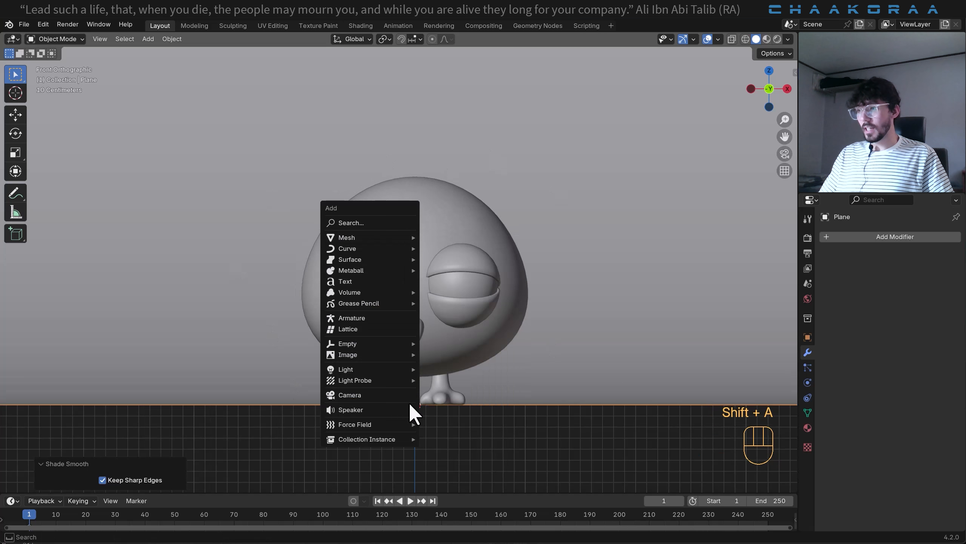
{"action": "left_click", "coordinate": [371, 397]}
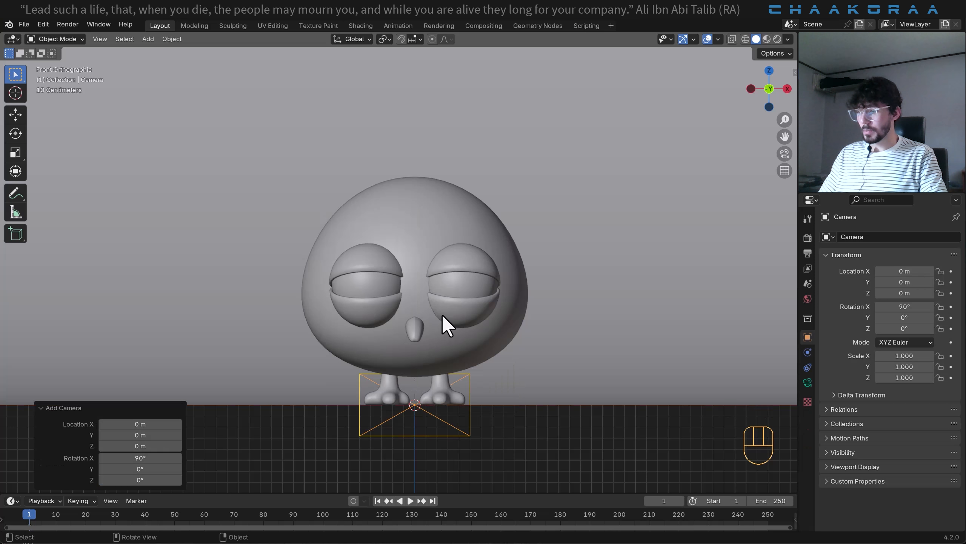
- Align the camera to the current view and move it about 12.65 m along negative Y, in front of the bird
{"action": "key", "text": "ctrl+alt+KP_0"}
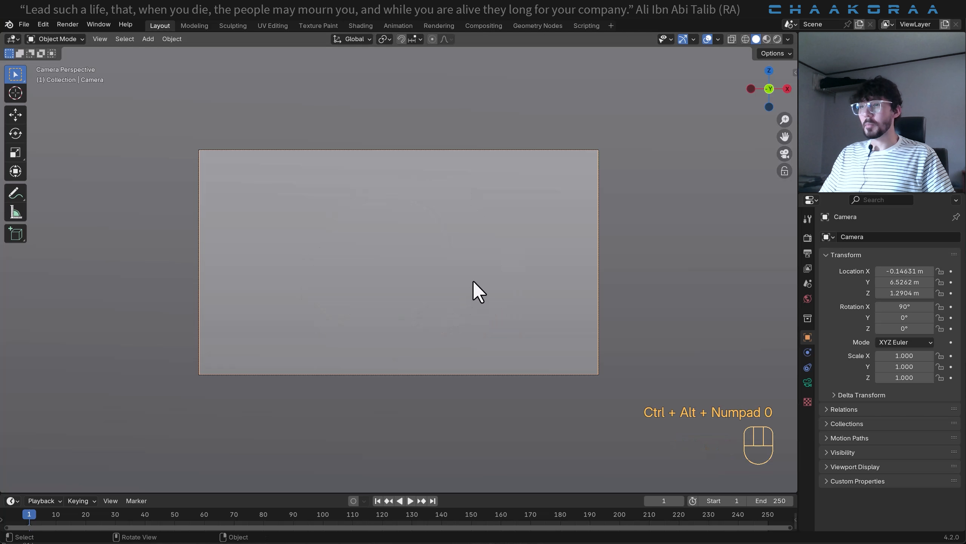
{"action": "scroll", "coordinate": [455, 222], "scroll_direction": "down", "scroll_amount": 2}
{"action": "middle_click_drag", "start_coordinate": [451, 223], "coordinate": [434, 284]}
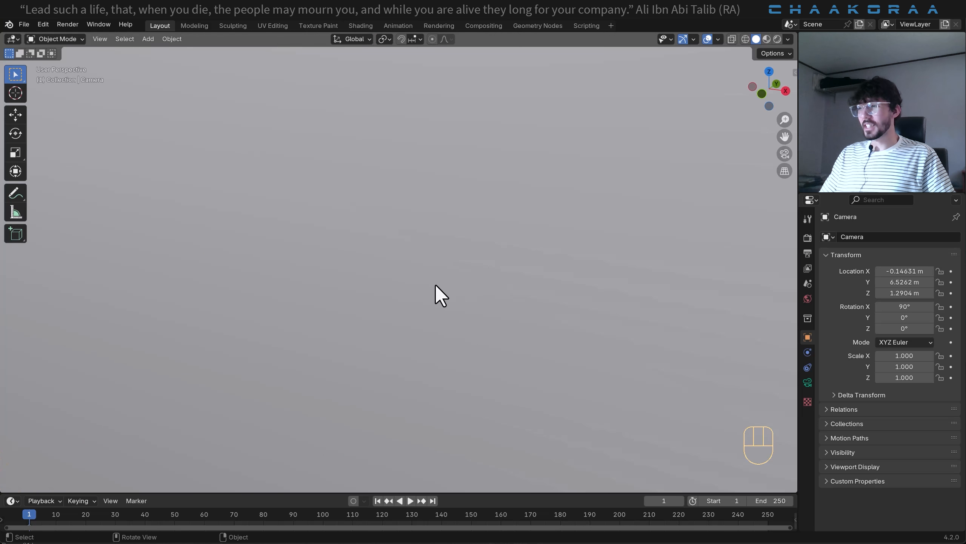
{"action": "scroll", "coordinate": [419, 299], "scroll_direction": "down", "scroll_amount": 5}
{"action": "scroll", "coordinate": [410, 307], "scroll_direction": "down", "scroll_amount": 3}
{"action": "middle_click_drag", "start_coordinate": [376, 331], "coordinate": [342, 308], "text": "shift"}
{"action": "middle_click_drag", "start_coordinate": [296, 358], "coordinate": [454, 262], "text": "shift"}
{"action": "key", "text": "g"}
{"action": "key", "text": "y"}
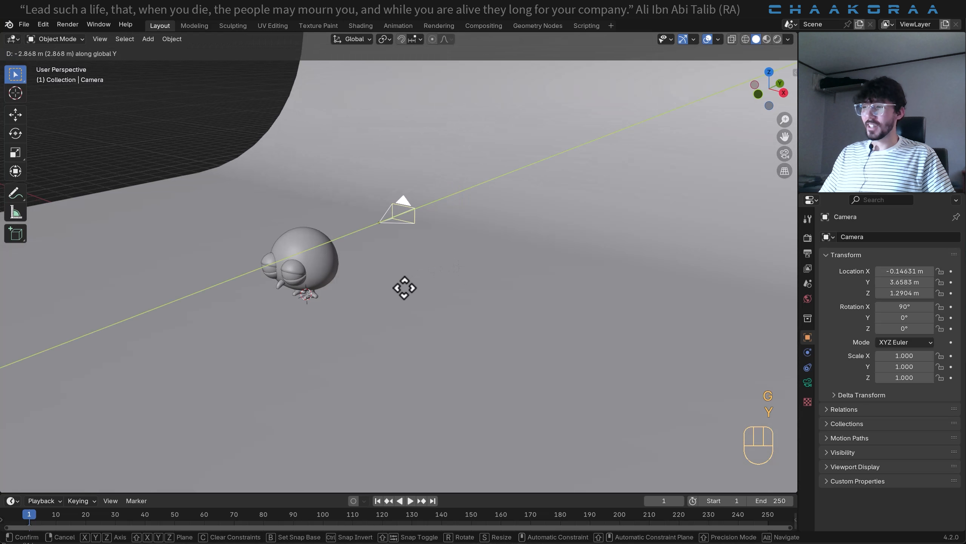
{"action": "left_click", "coordinate": [125, 421]}
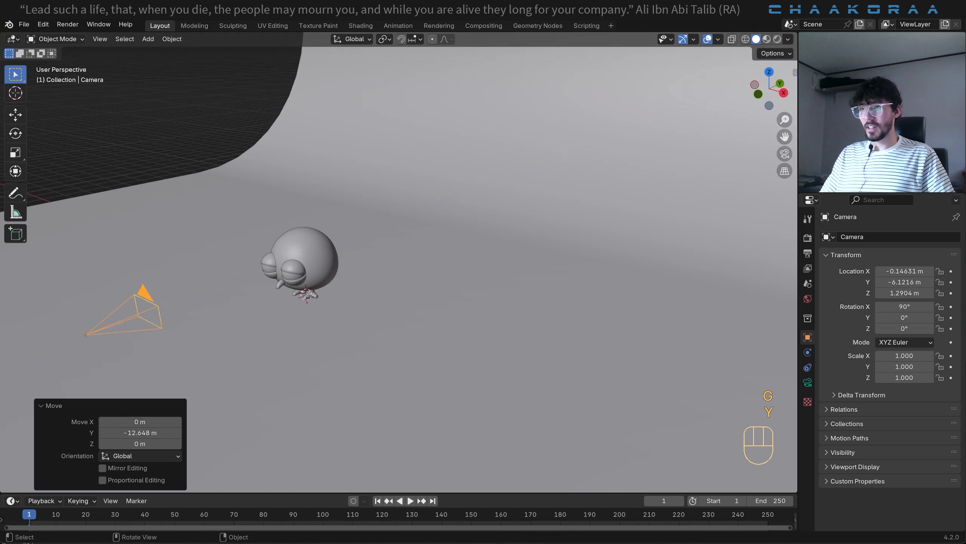
- In the camera view, move the camera back about 1.76 m along negative Y to frame the whole bird with its feet
{"action": "key", "text": "KP_0"}
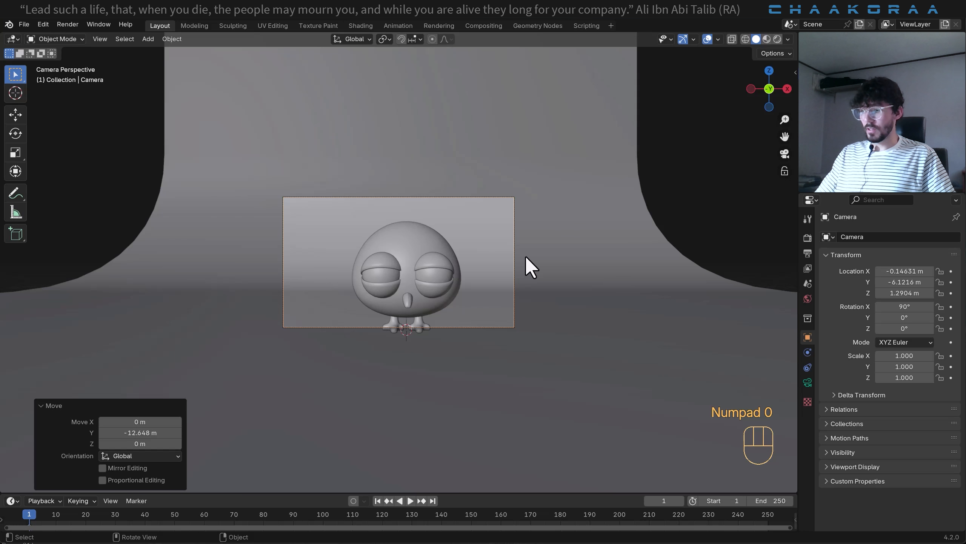
{"action": "key", "text": "g"}
{"action": "key", "text": "y"}
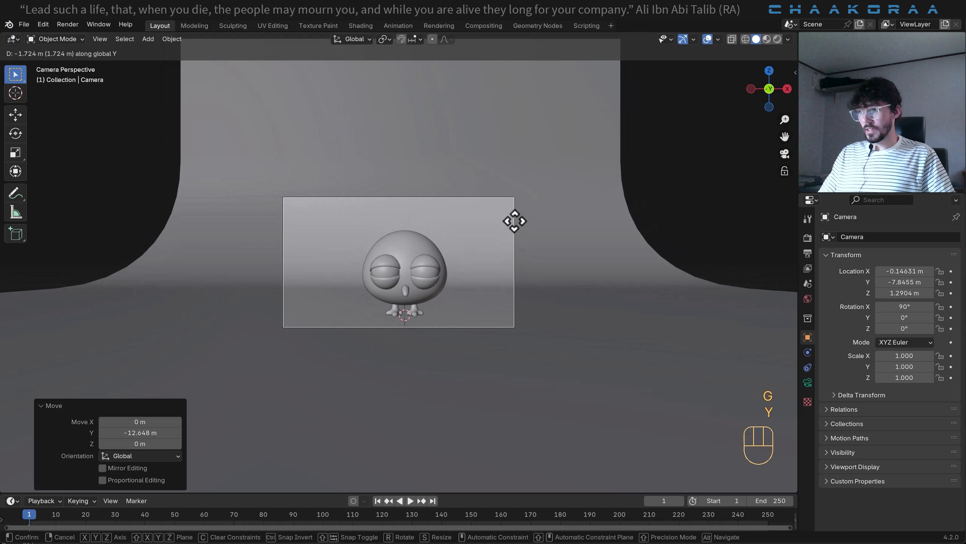
{"action": "left_click", "coordinate": [516, 221]}
{"action": "middle_click_drag", "start_coordinate": [512, 275], "coordinate": [498, 289], "text": "shift"}
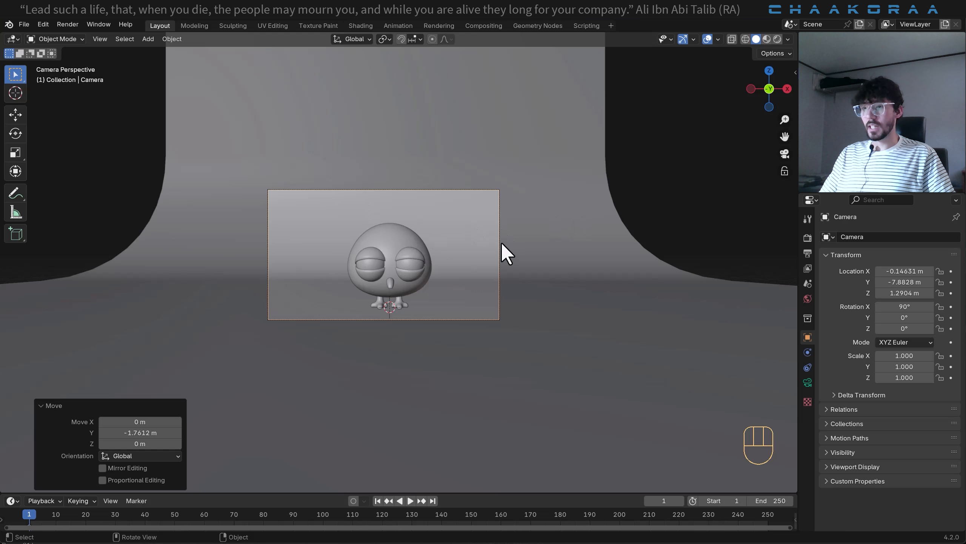
- Set the render engine to Cycles and its device to GPU Compute
{"action": "left_click", "coordinate": [804, 237]}
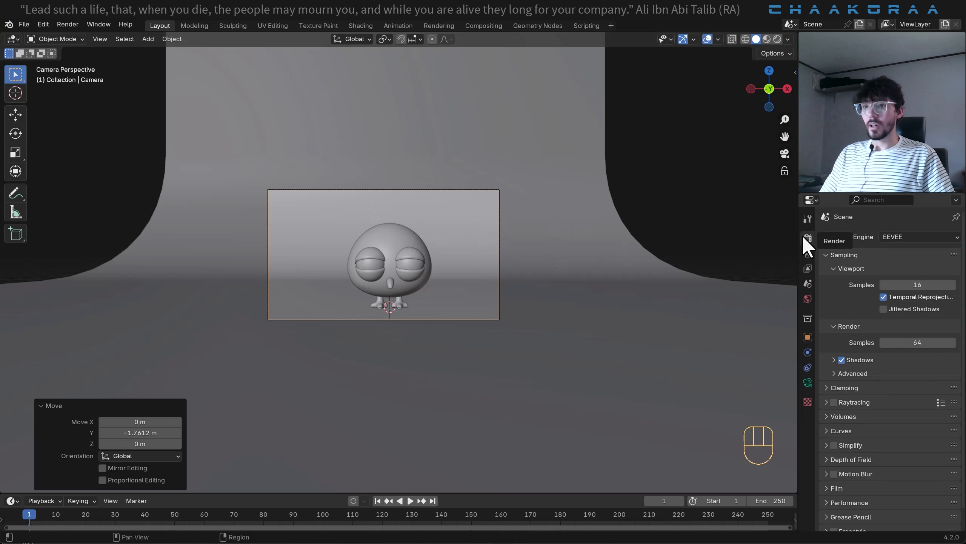
{"action": "left_click", "coordinate": [904, 236]}
{"action": "left_click", "coordinate": [910, 272]}
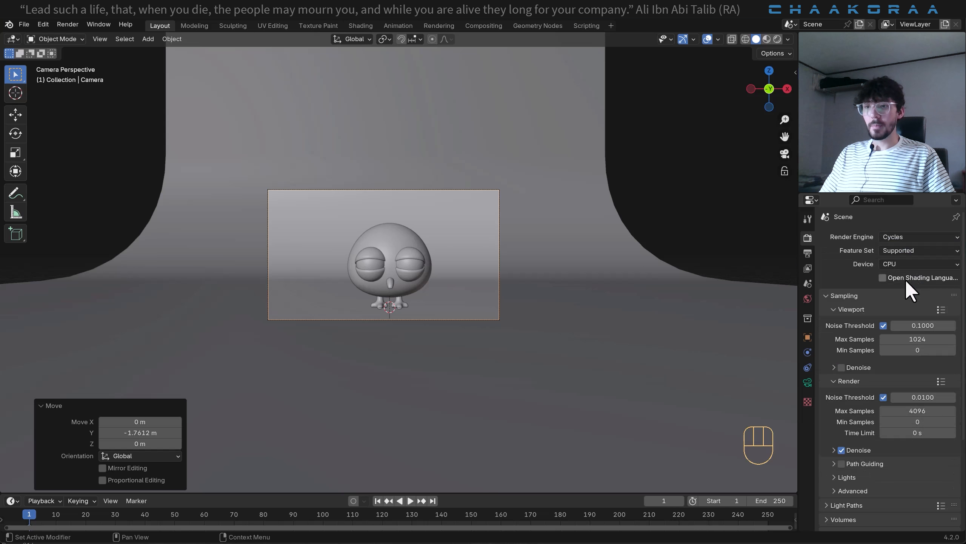
{"action": "left_click", "coordinate": [911, 265]}
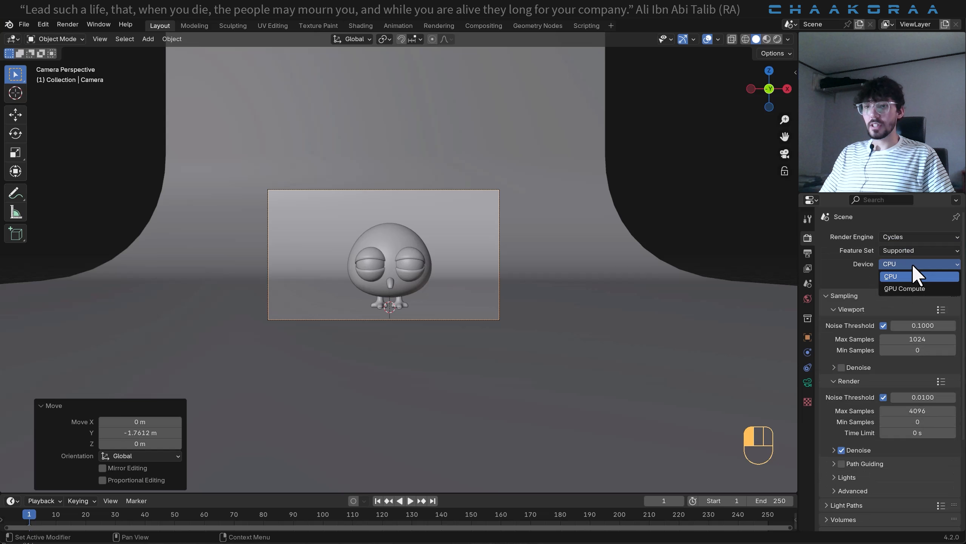
{"action": "left_click", "coordinate": [901, 288]}
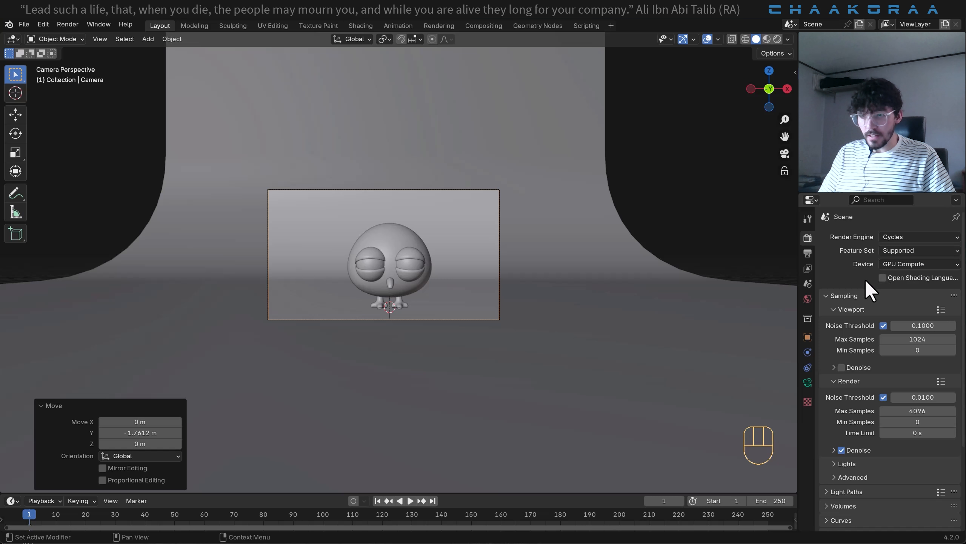
- Set the output resolution to 2000 px in X and 1800 px in Y
{"action": "left_click", "coordinate": [808, 253]}
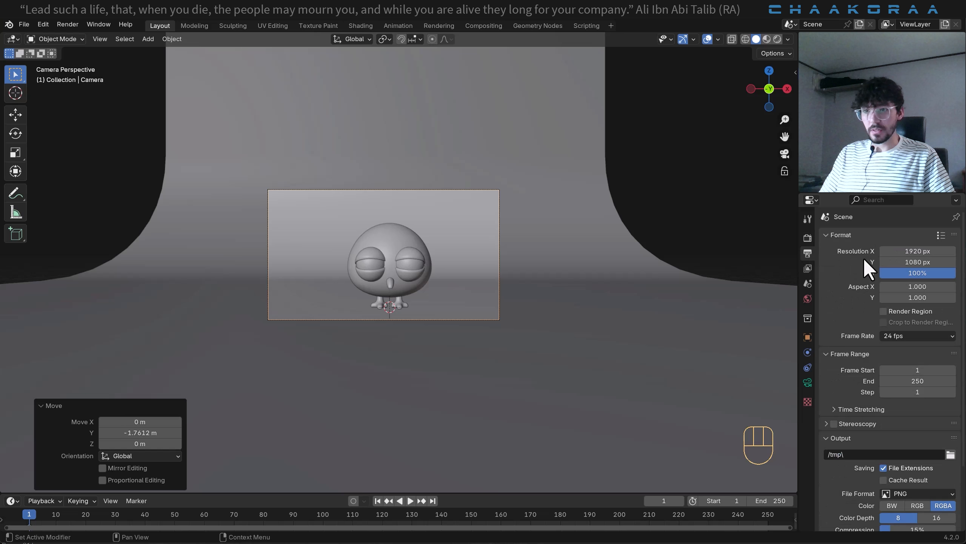
{"action": "left_click", "coordinate": [913, 251]}
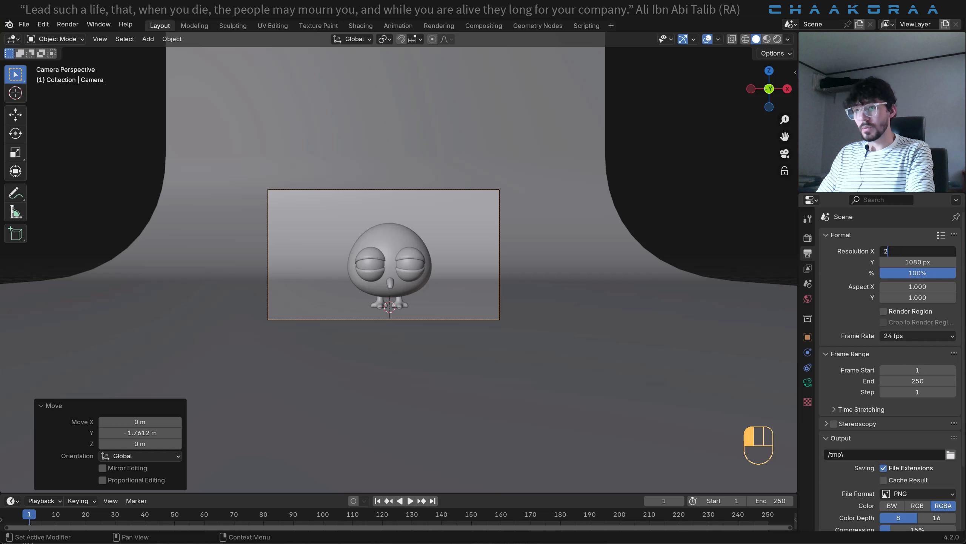
{"action": "left_click", "coordinate": [913, 262]}
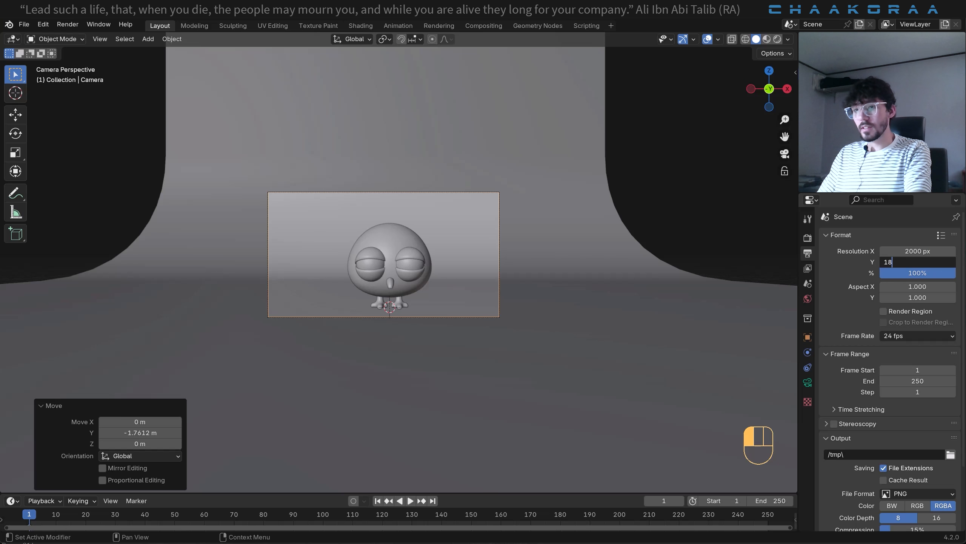
{"action": "key", "text": "Return"}
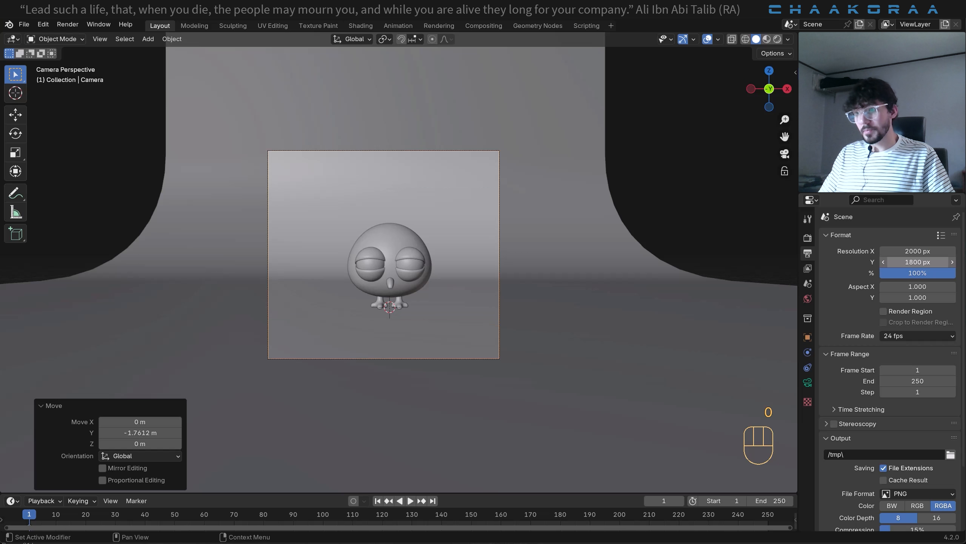
- Set the output's Y resolution to 1500 px and open that value for editing again
{"action": "left_click", "coordinate": [918, 262]}
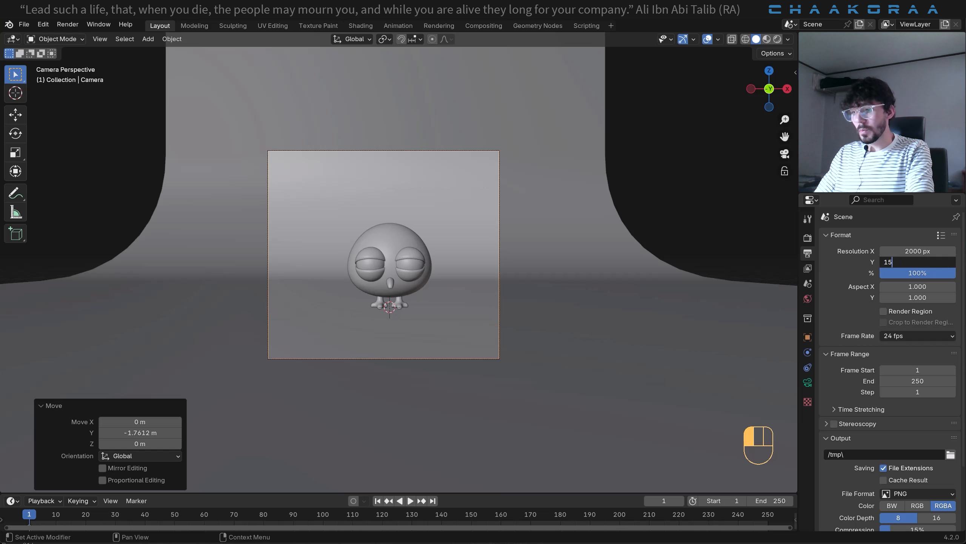
{"action": "type", "text": "1500"}
{"action": "key", "text": "Return"}
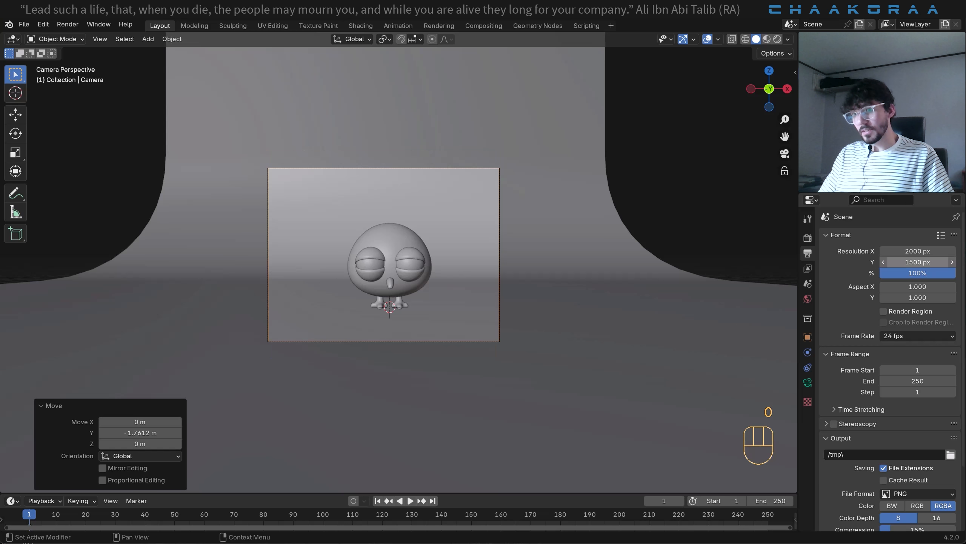
{"action": "left_click", "coordinate": [918, 262]}
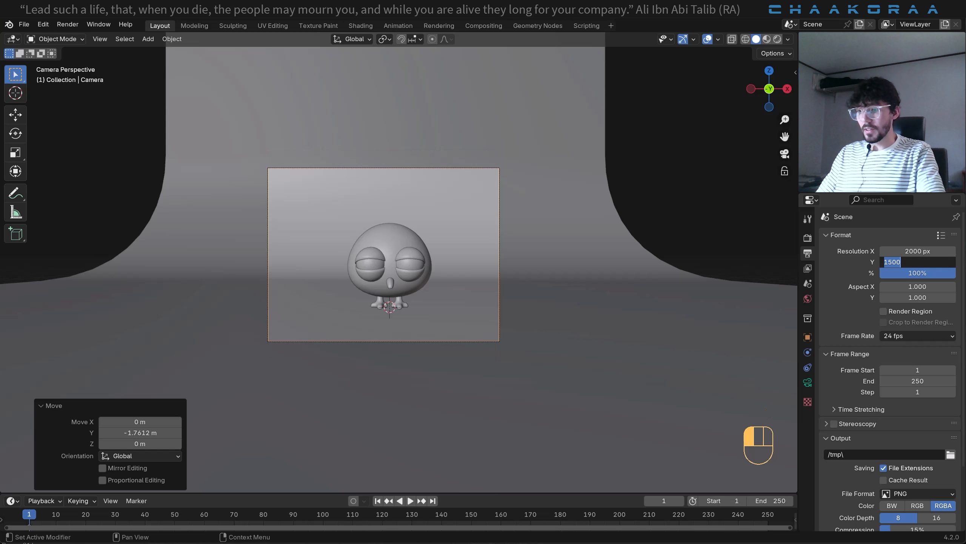
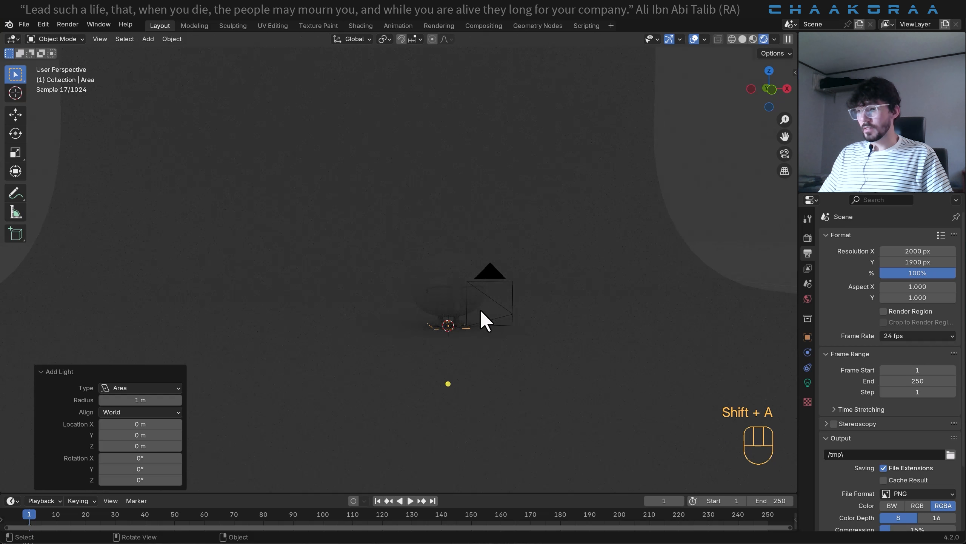
- Raise the new area light about 4.26 m along Z above the bird and set its power to 40 W
{"action": "key", "text": "g"}
{"action": "key", "text": "z"}
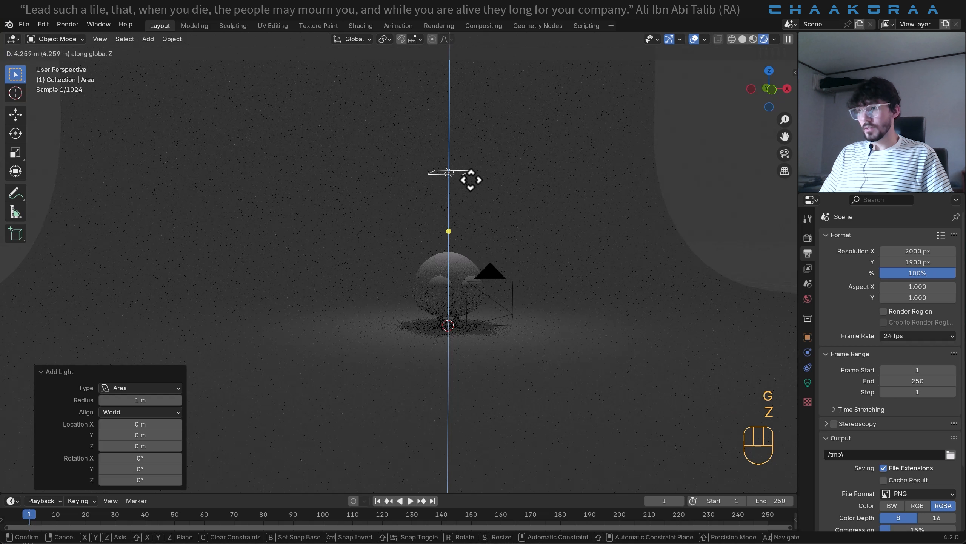
{"action": "left_click", "coordinate": [472, 186]}
{"action": "left_click", "coordinate": [807, 382]}
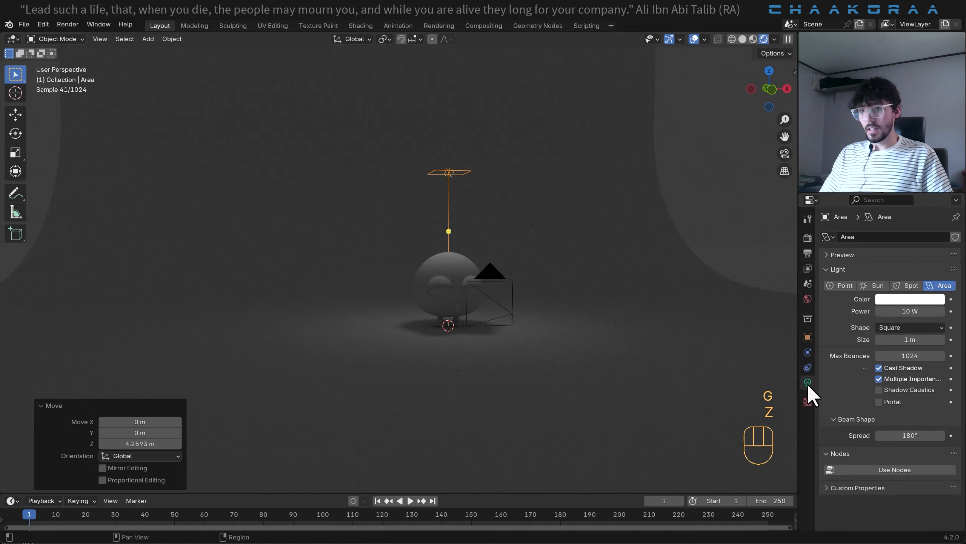
{"action": "double_click", "coordinate": [915, 310]}
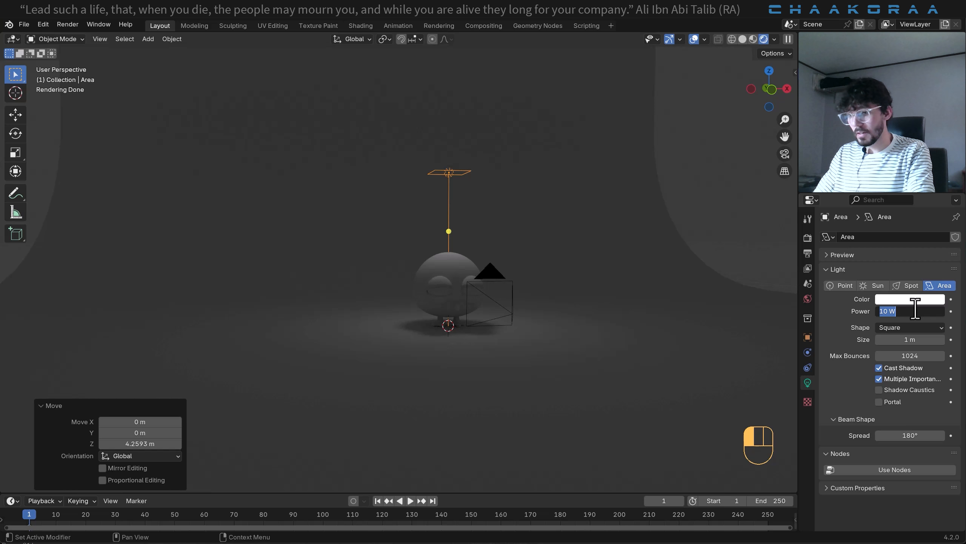
{"action": "key", "text": "Return"}
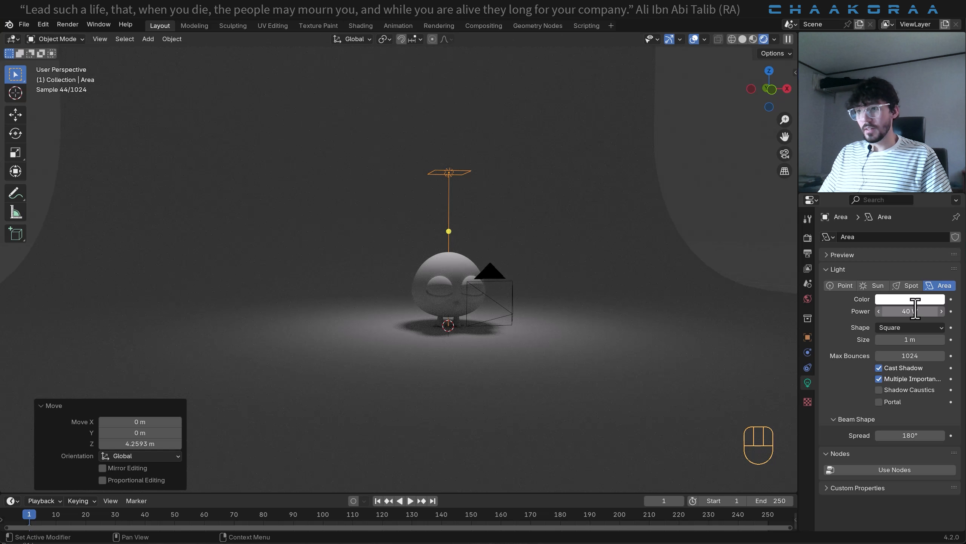
- Duplicate the overhead light in front view about 3.86 m along X and 0.64 m up, and rotate it about 49° toward the bird
{"action": "key", "text": "KP_1"}
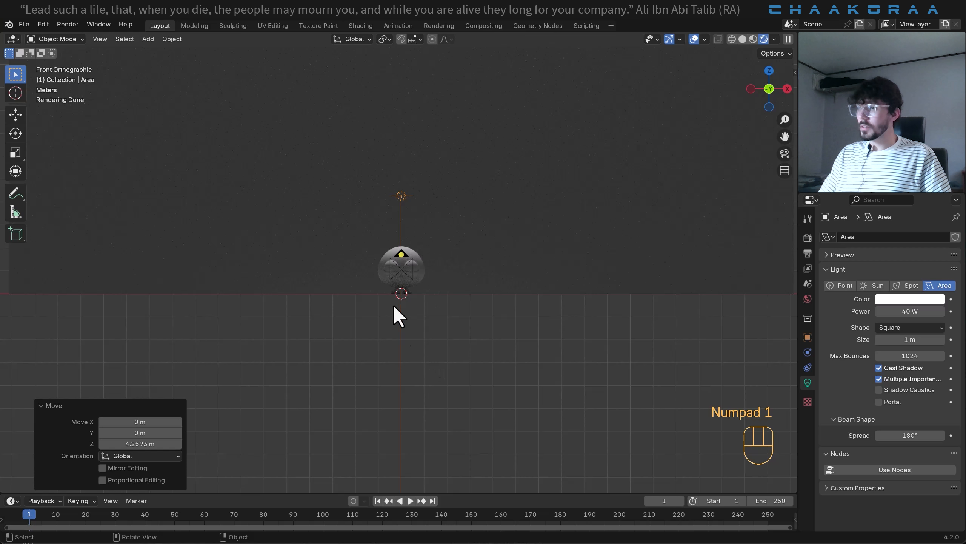
{"action": "key", "text": "shift+d"}
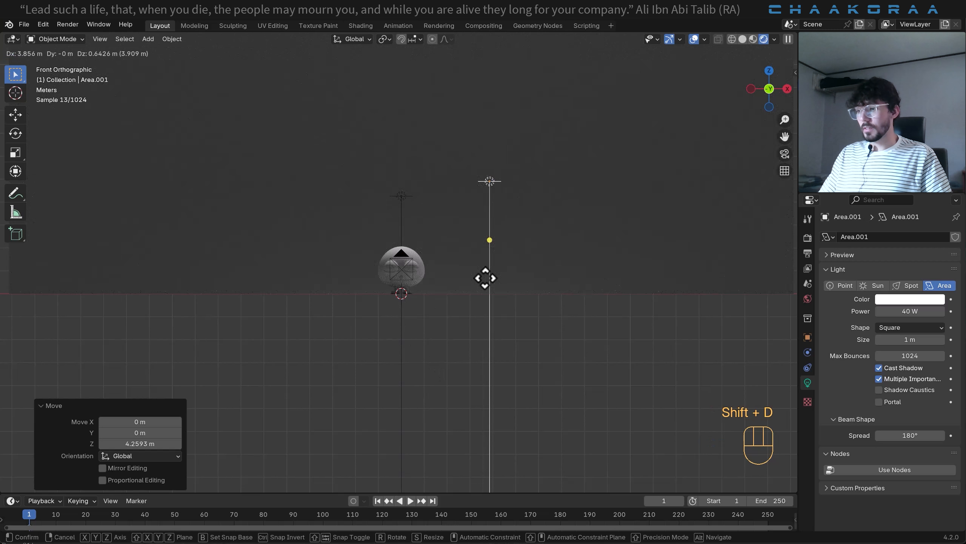
{"action": "left_click", "coordinate": [485, 278]}
{"action": "key", "text": "r"}
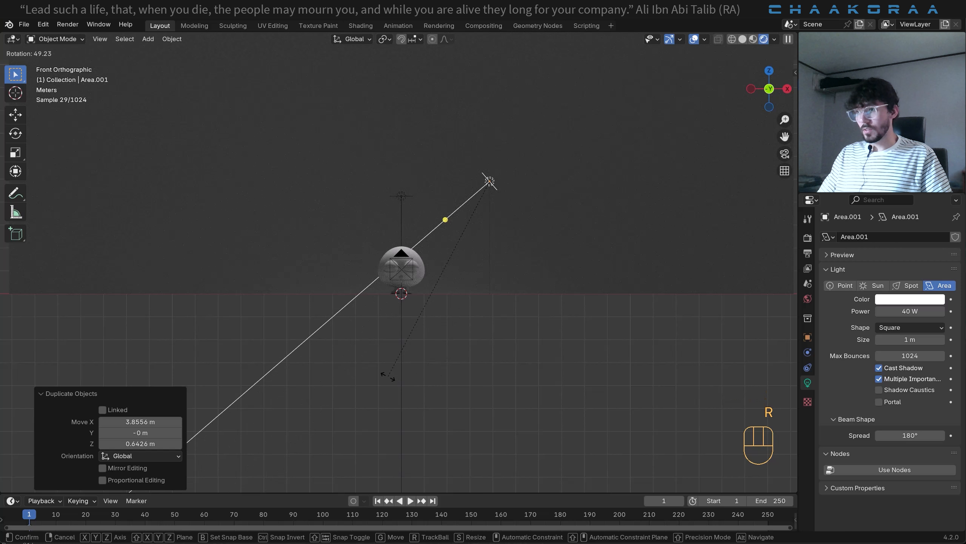
{"action": "left_click", "coordinate": [388, 376]}
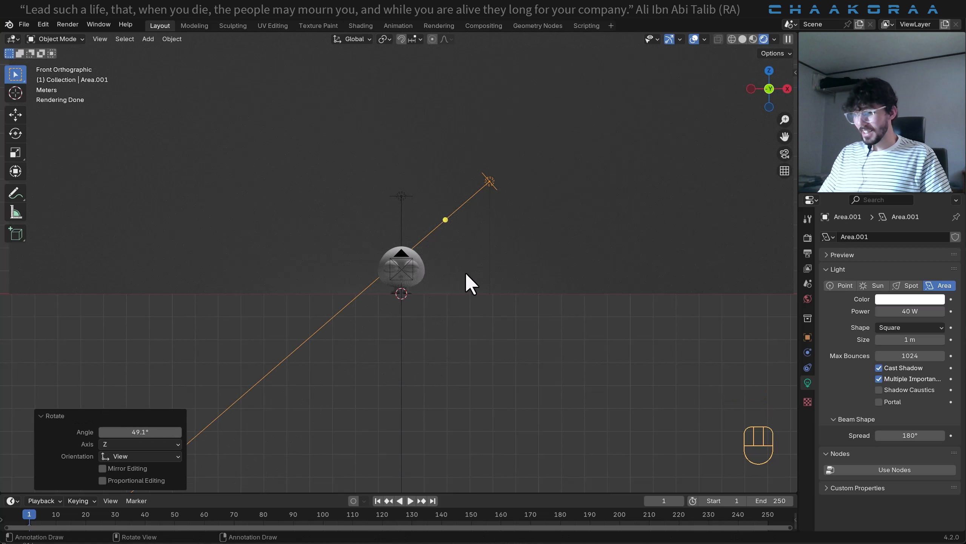
- In top view, rotate the duplicated light about 50° and move it about -1.17 m in X and -3.28 m in Y, aiming at the bird
{"action": "key", "text": "KP_7"}
{"action": "middle_click_drag", "start_coordinate": [470, 389], "coordinate": [475, 227], "text": "shift"}
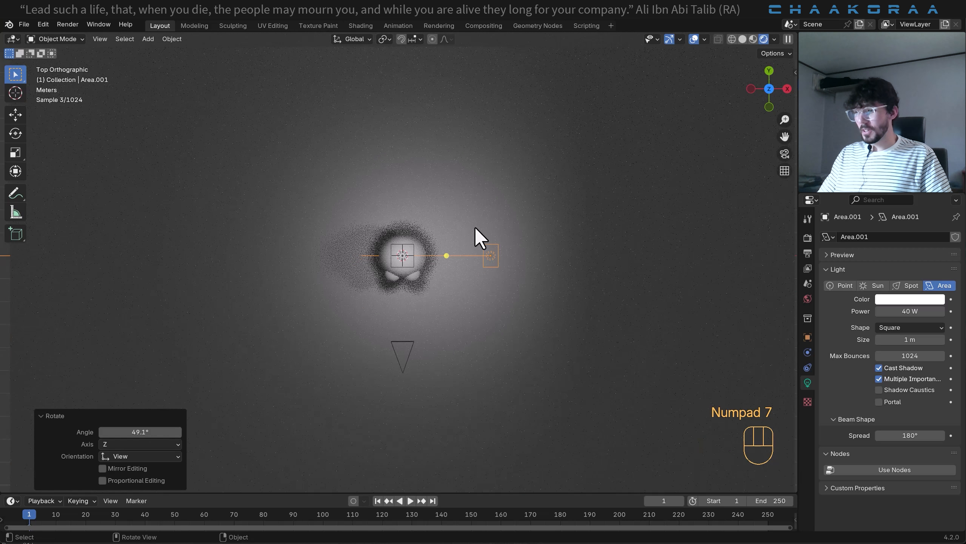
{"action": "key", "text": "r"}
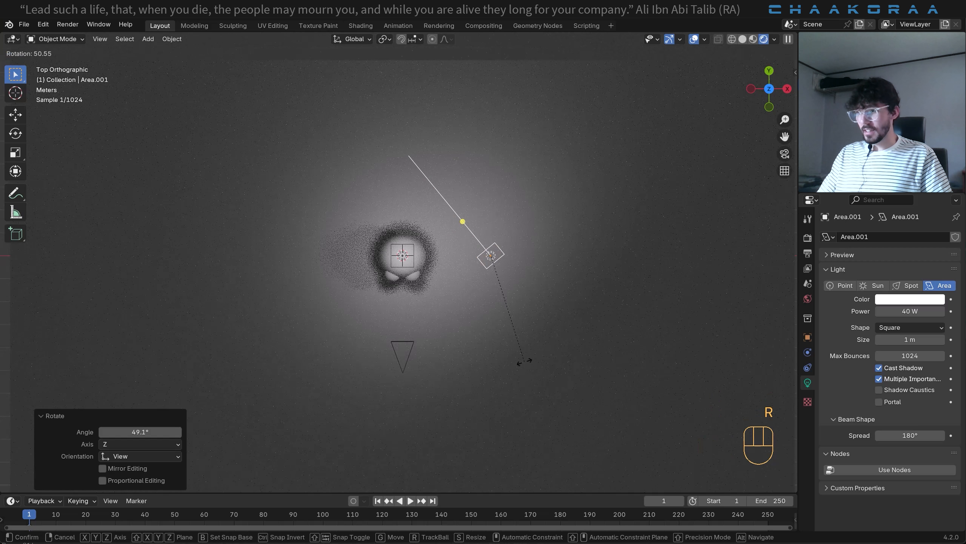
{"action": "key", "text": "g"}
{"action": "left_click", "coordinate": [489, 371]}
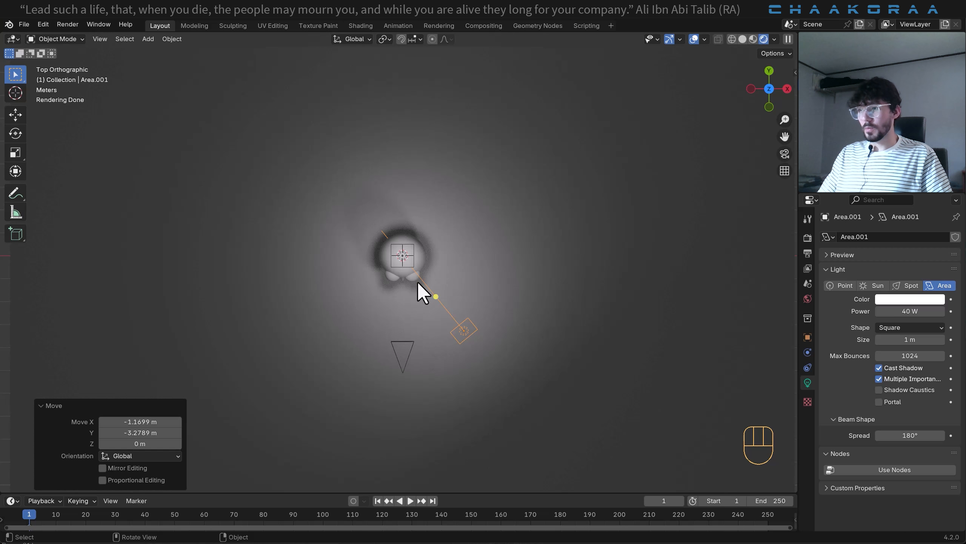
- Check the duplicated side light around the bird and through the camera, and set its power to 120 W
{"action": "middle_click_drag", "start_coordinate": [450, 358], "coordinate": [452, 229]}
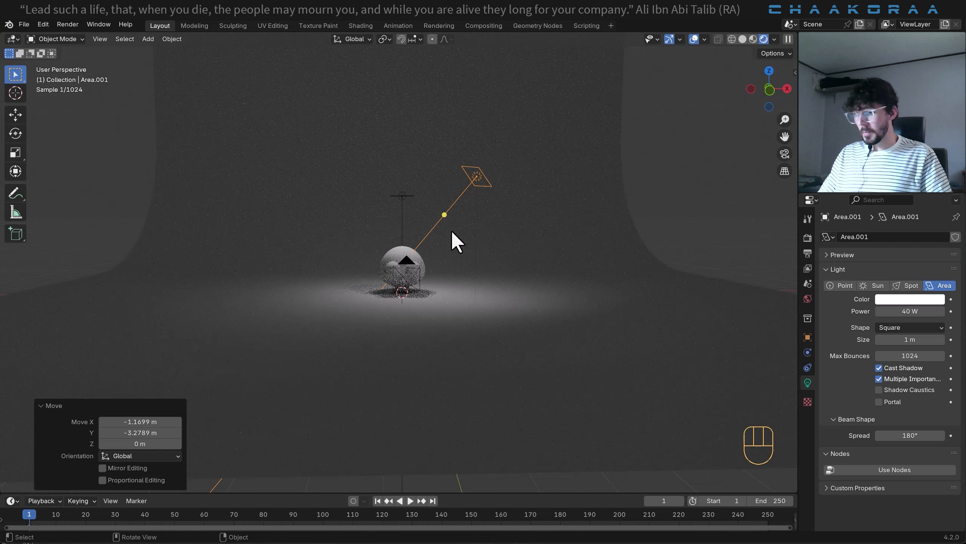
{"action": "key", "text": "KP_1"}
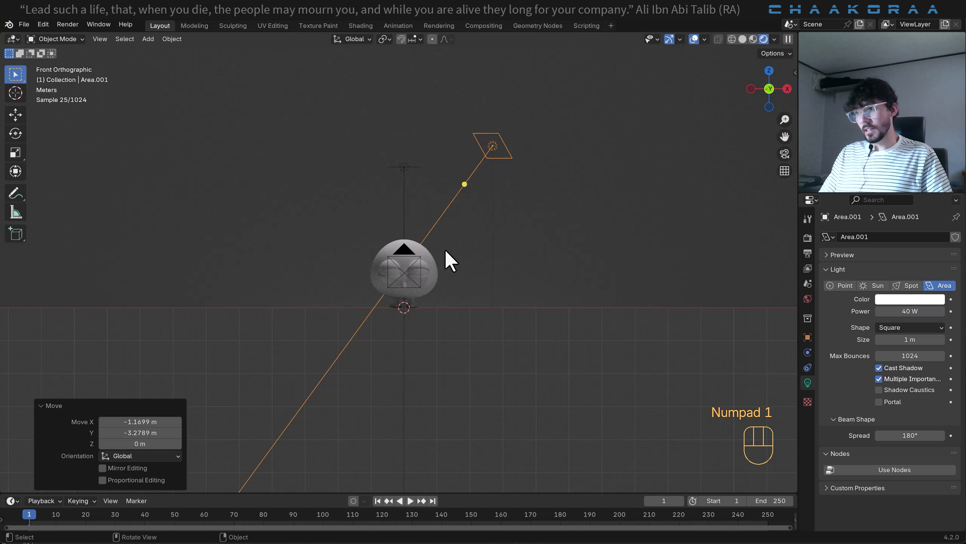
{"action": "middle_click_drag", "start_coordinate": [475, 244], "coordinate": [435, 268]}
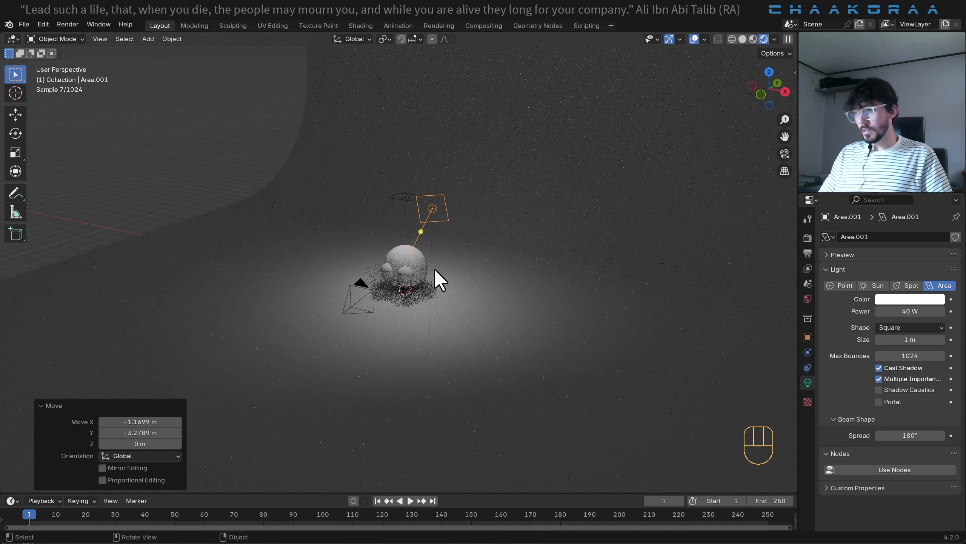
{"action": "key", "text": "KP_1"}
{"action": "scroll", "coordinate": [423, 256], "scroll_direction": "up", "scroll_amount": 4}
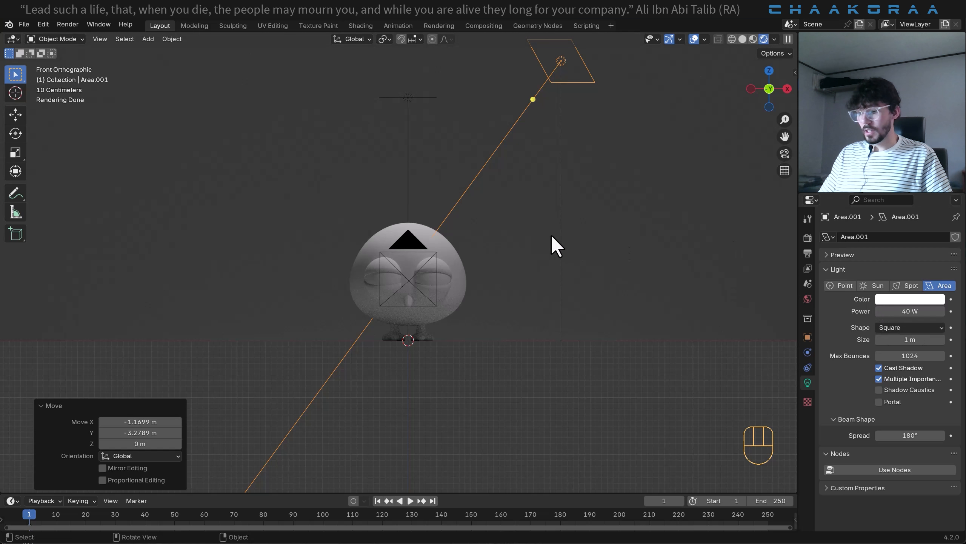
{"action": "key", "text": "KP_0"}
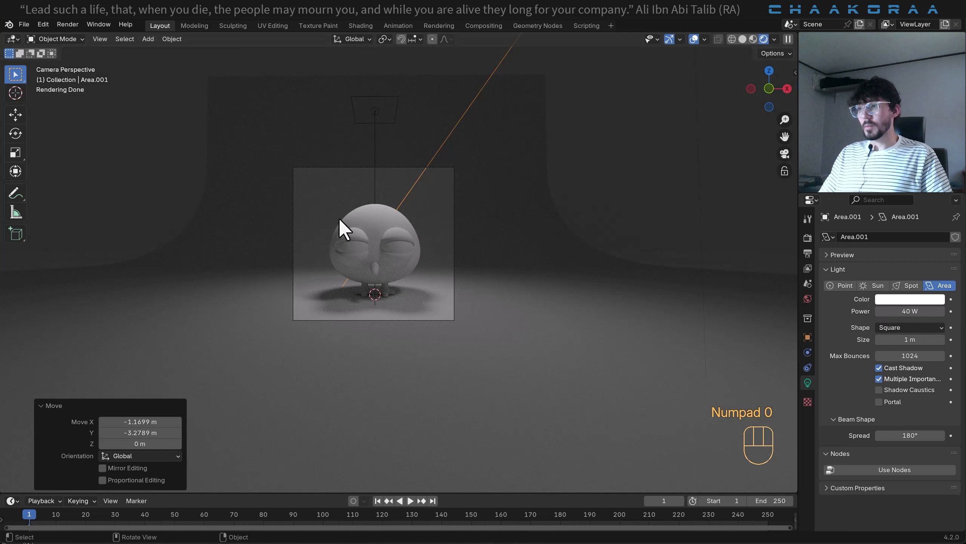
{"action": "scroll", "coordinate": [339, 219], "scroll_direction": "up", "scroll_amount": 5}
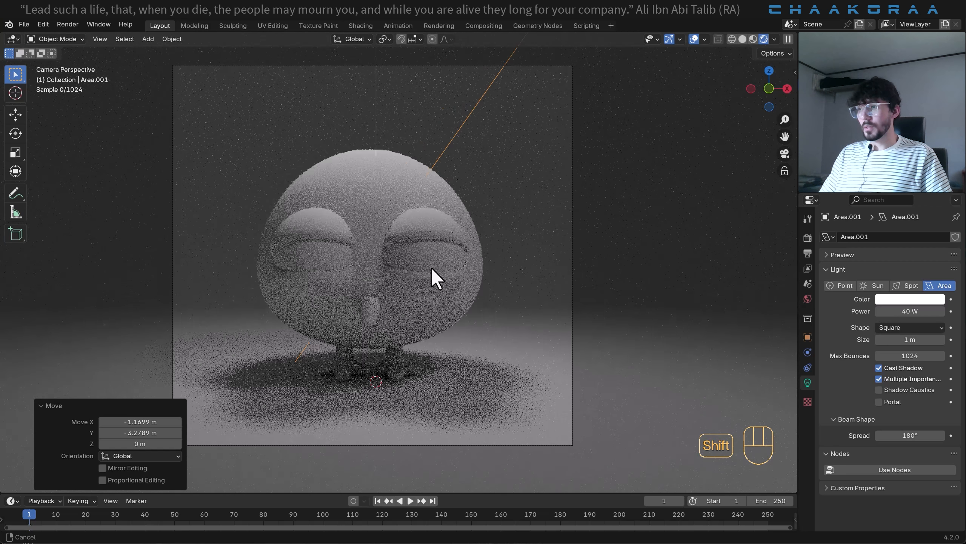
{"action": "middle_click_drag", "start_coordinate": [430, 266], "coordinate": [464, 291], "text": "shift"}
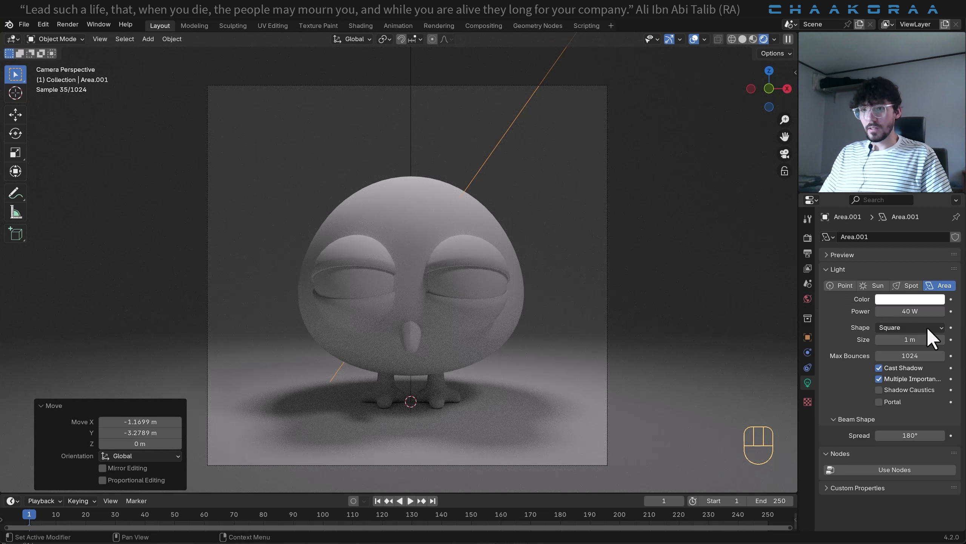
{"action": "left_click", "coordinate": [918, 312]}
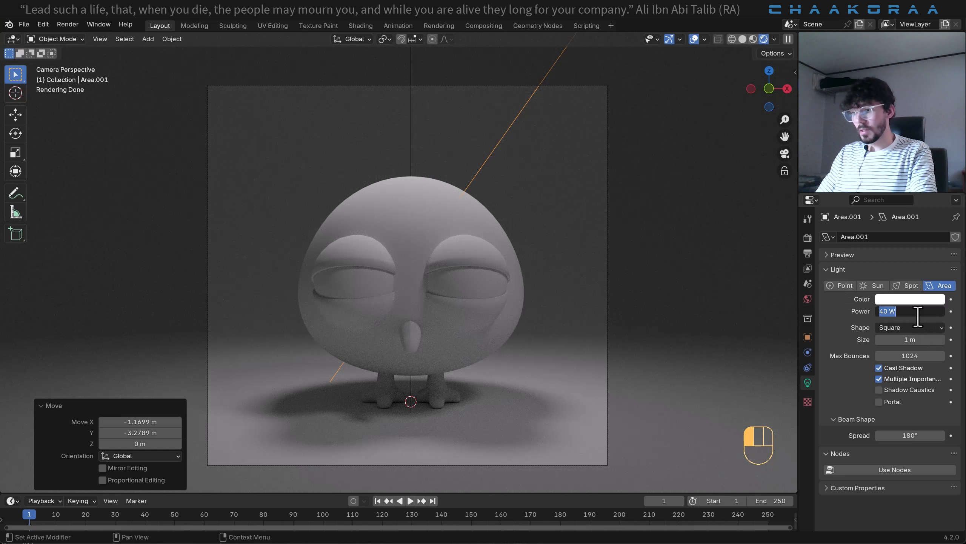
{"action": "type", "text": "120"}
{"action": "key", "text": "Return"}
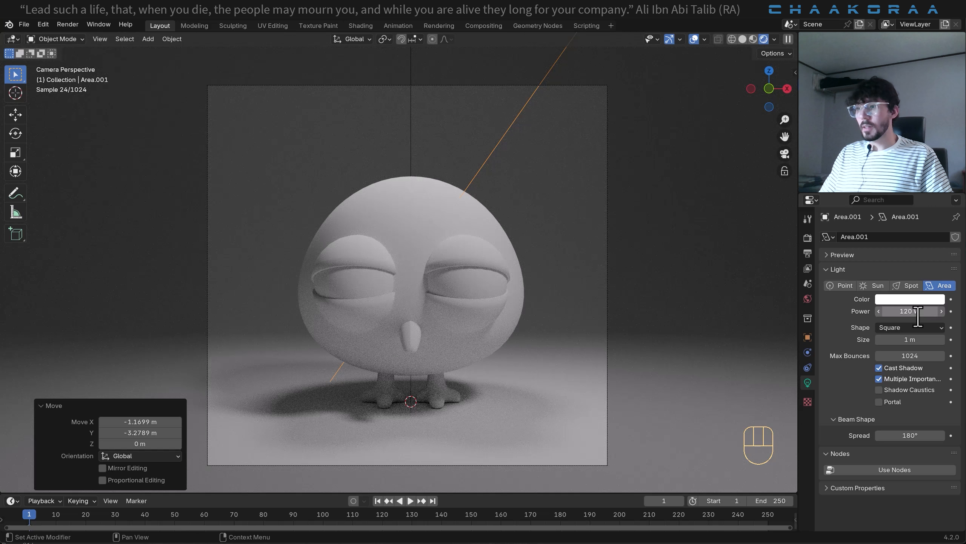
- Duplicate the side light about -4.14 m along X to the bird's other side and rotate it about -57° in camera view
{"action": "scroll", "coordinate": [543, 257], "scroll_direction": "down", "scroll_amount": 6}
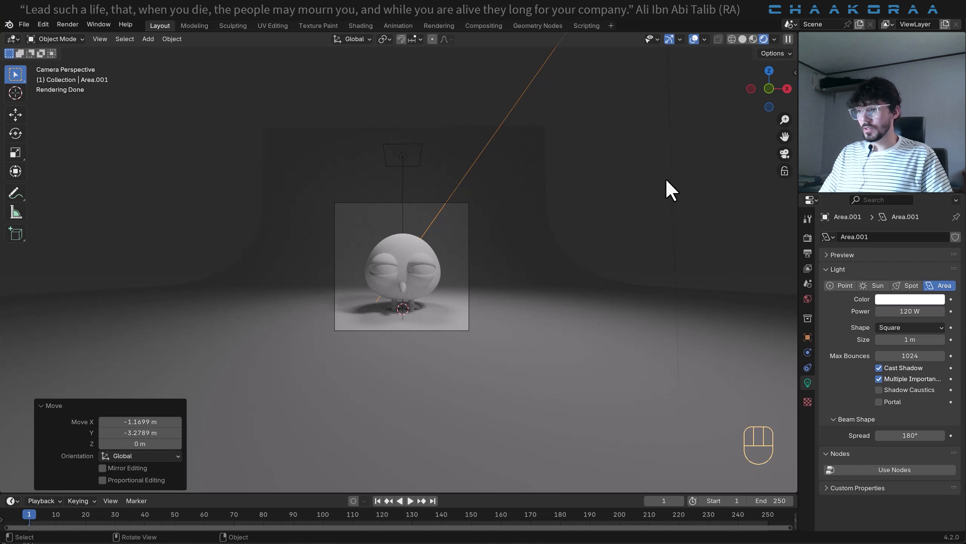
{"action": "key", "text": "shift+d"}
{"action": "key", "text": "x"}
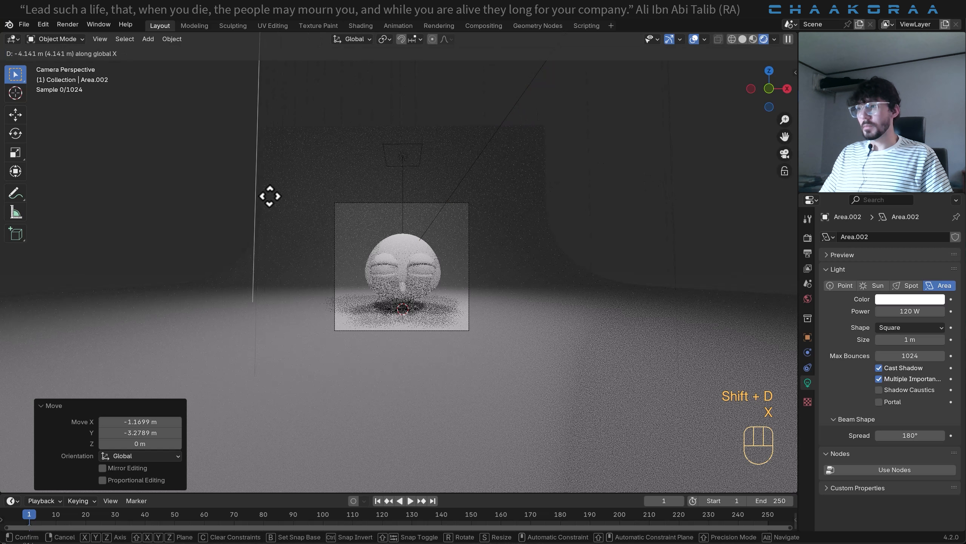
{"action": "left_click", "coordinate": [270, 196]}
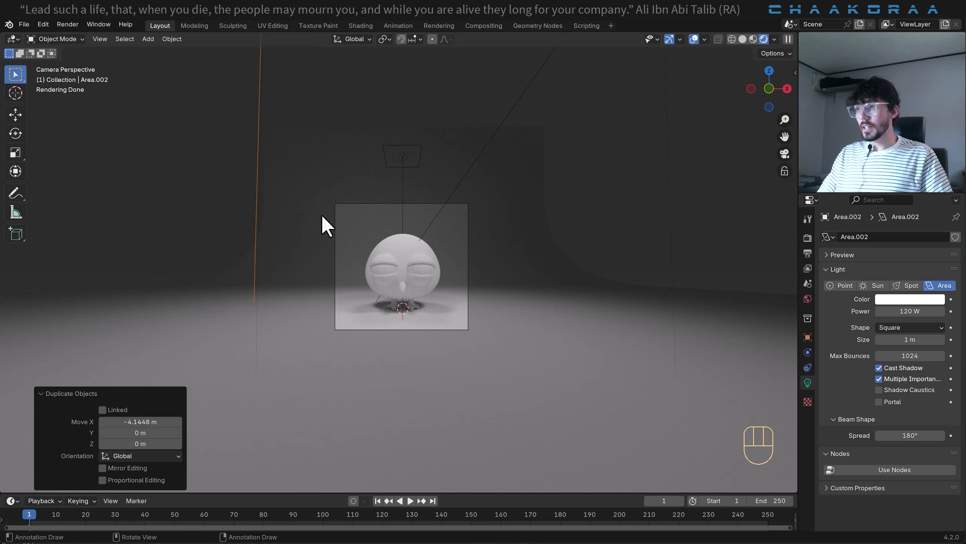
{"action": "key", "text": "r"}
{"action": "left_click", "coordinate": [663, 205]}
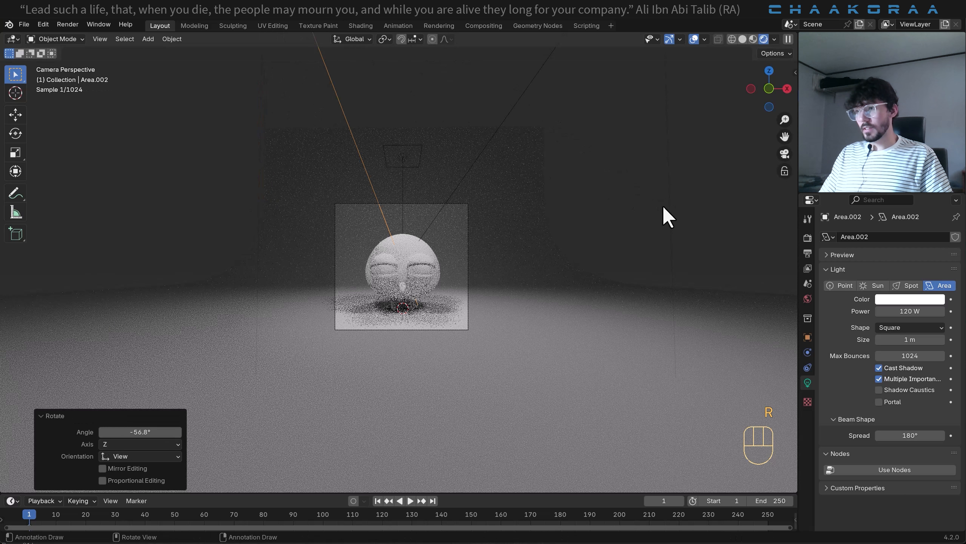
- Set the power of the second side light to 50 W
{"action": "scroll", "coordinate": [432, 256], "scroll_direction": "up", "scroll_amount": 6}
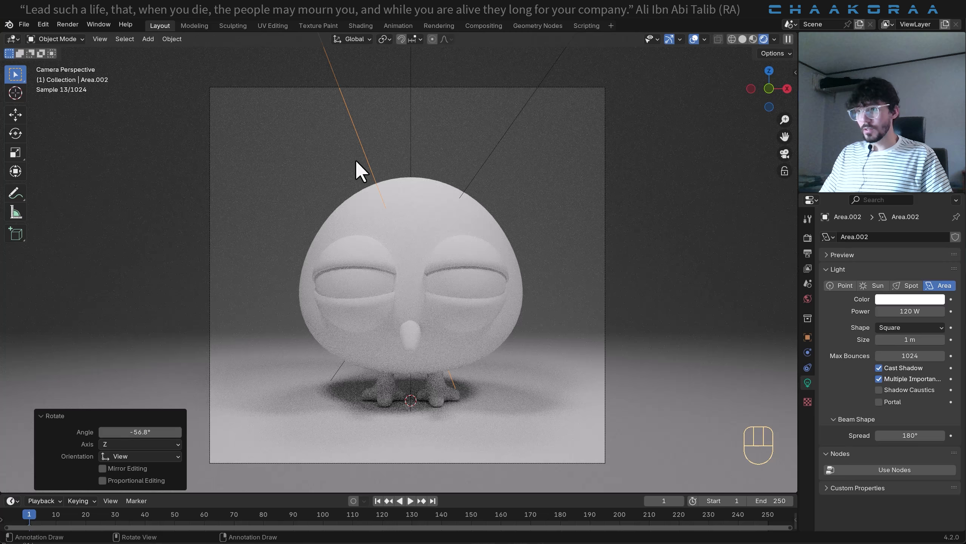
{"action": "left_click", "coordinate": [888, 311]}
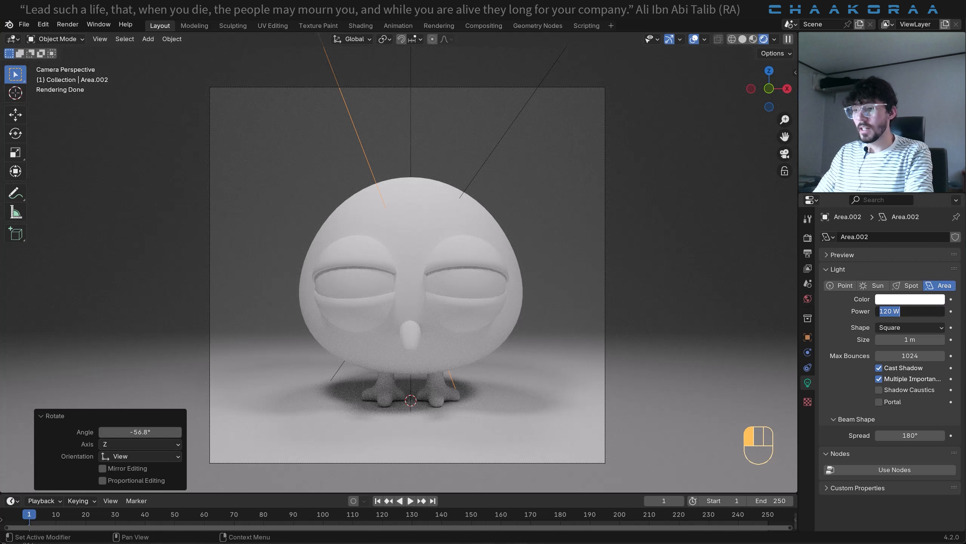
{"action": "type", "text": "50"}
{"action": "key", "text": "Return"}
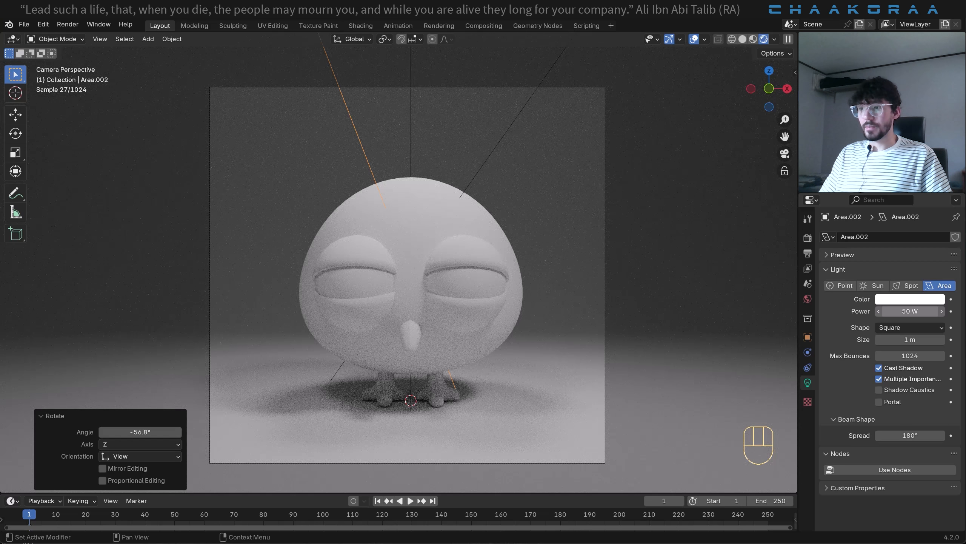
- Duplicate the overhead light in right view about -4.97 m in Y and -2.40 m in Z, and rotate it about -91° to face the bird
{"action": "scroll", "coordinate": [429, 278], "scroll_direction": "down", "scroll_amount": 3}
{"action": "middle_click_drag", "start_coordinate": [429, 278], "coordinate": [297, 176]}
{"action": "key", "text": "KP_3"}
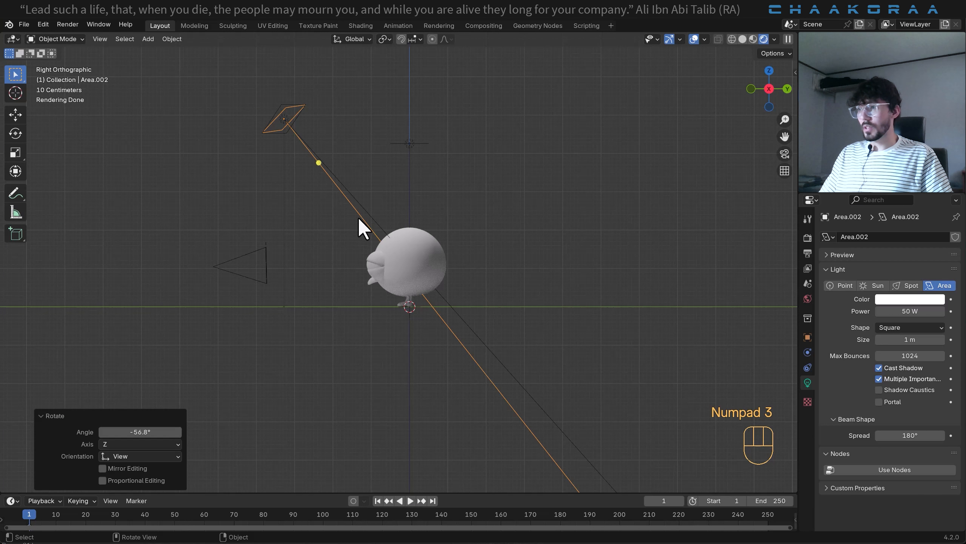
{"action": "left_click", "coordinate": [413, 144]}
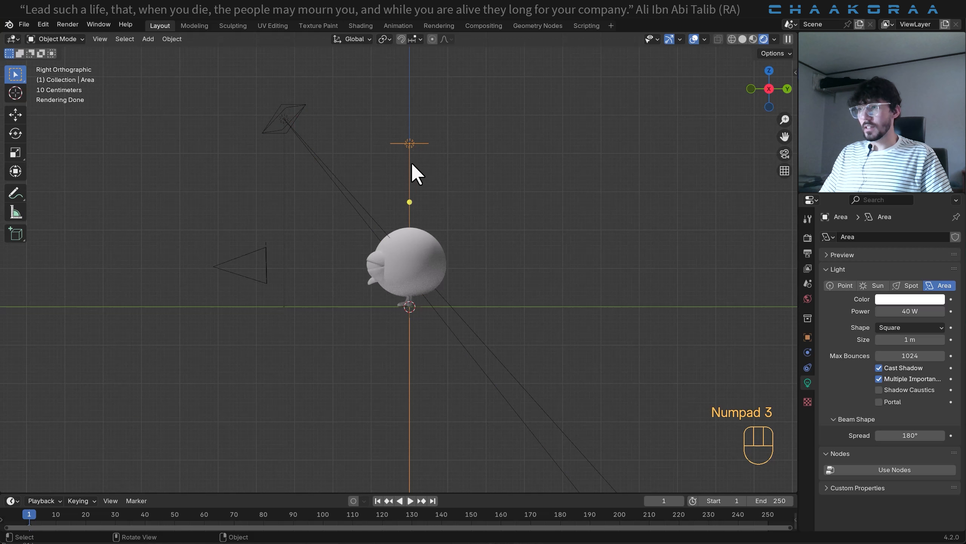
{"action": "key", "text": "shift+d"}
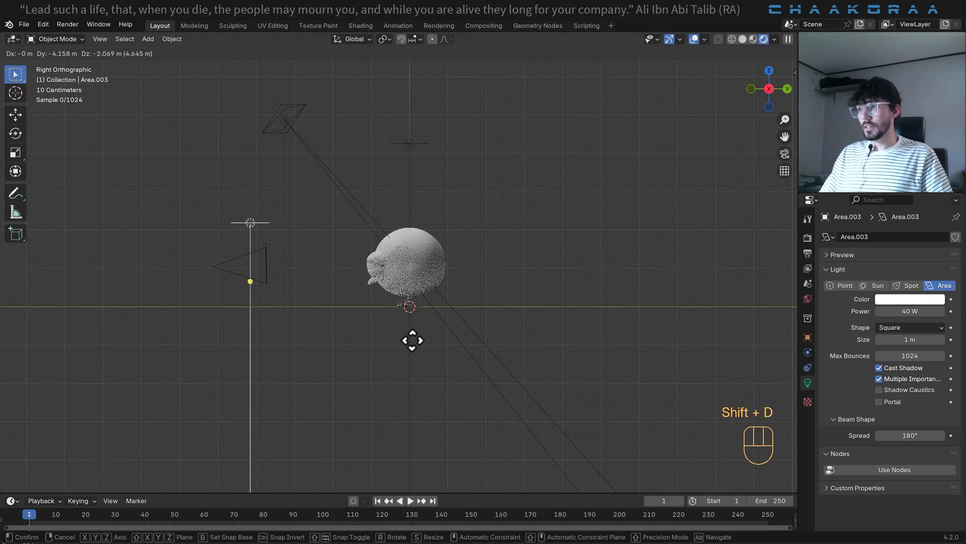
{"action": "left_click", "coordinate": [382, 354]}
{"action": "key", "text": "r"}
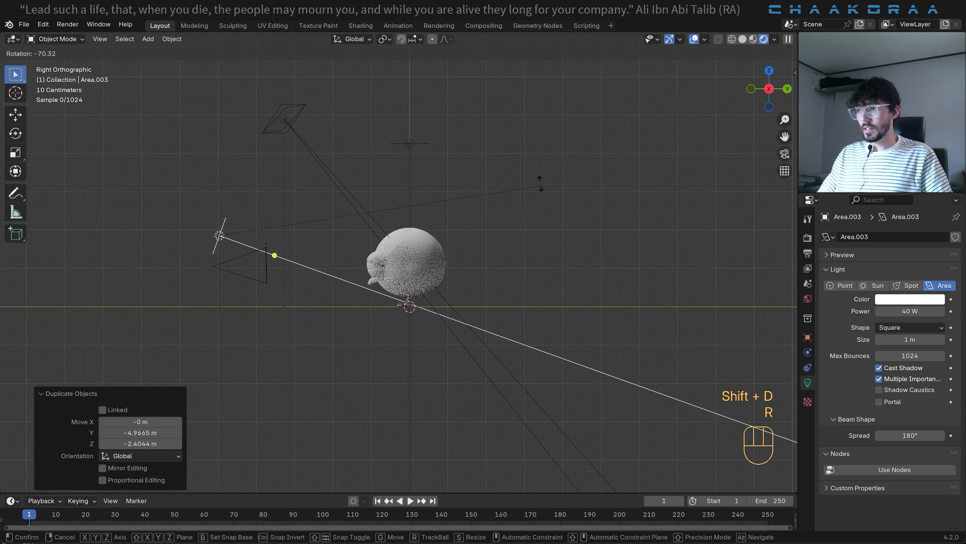
{"action": "left_click", "coordinate": [578, 172]}
- Move the front light about -0.25 m in Y and -0.63 m in Z, and save the file with the camera view shown
{"action": "key", "text": "g"}
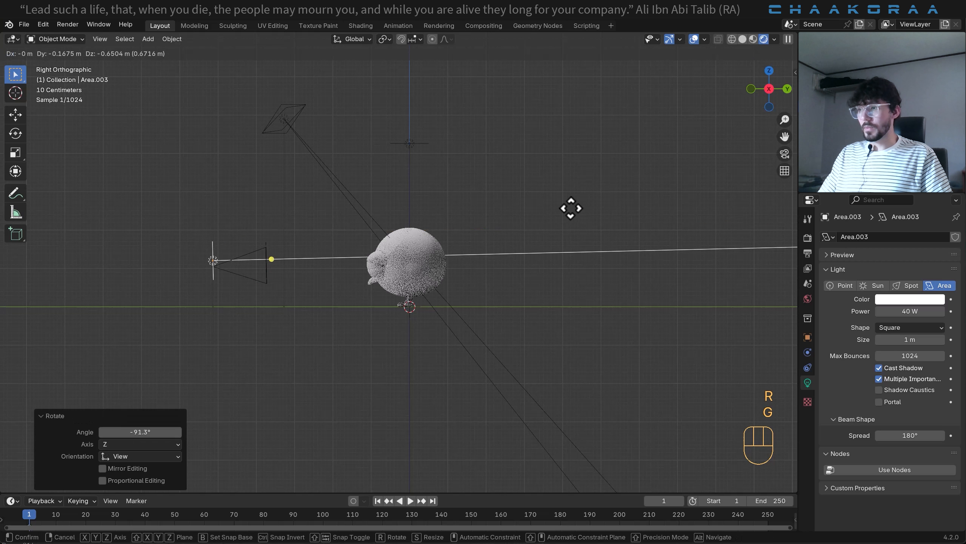
{"action": "left_click", "coordinate": [568, 211]}
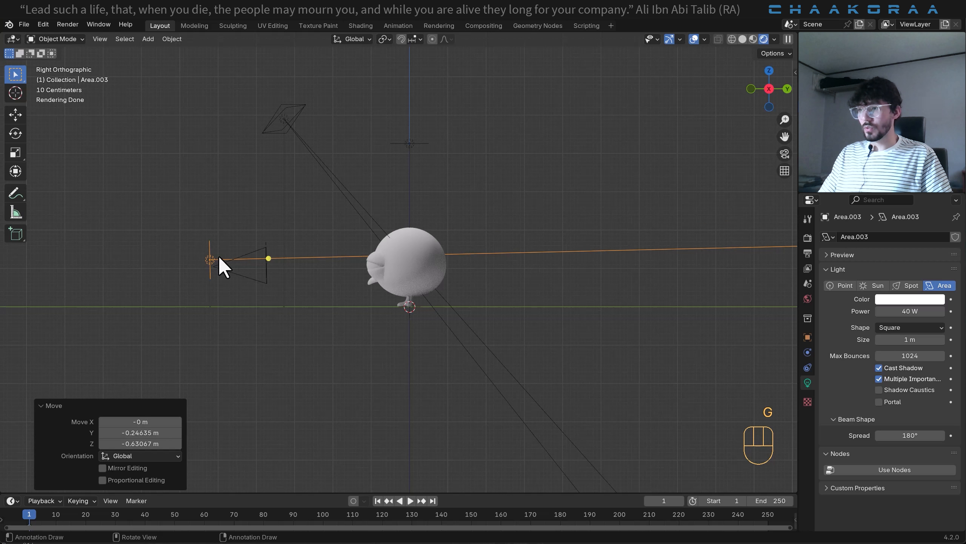
{"action": "key", "text": "KP_0"}
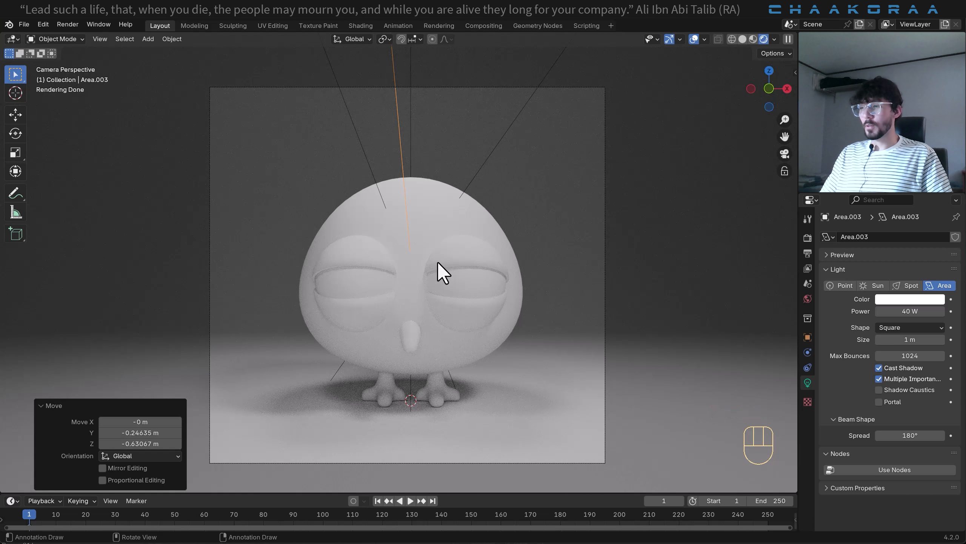
{"action": "key", "text": "ctrl+s"}
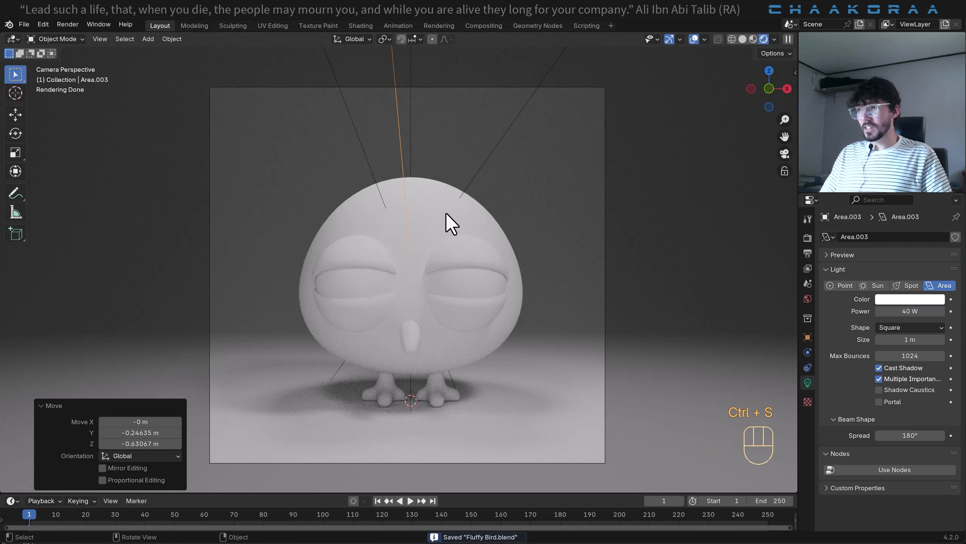
- Select the bird's body and split the 3D viewport vertically into two side-by-side areas
{"action": "left_click", "coordinate": [444, 210]}
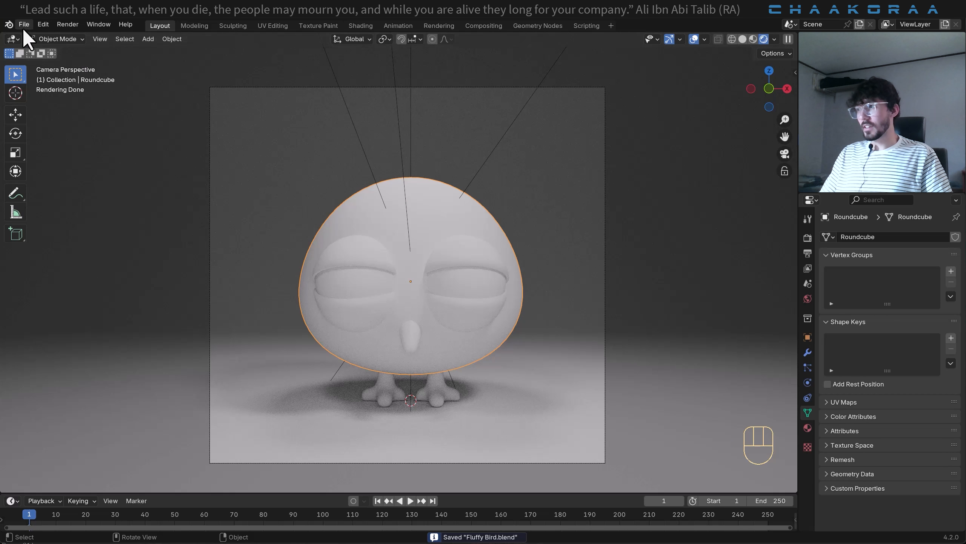
{"action": "left_click_drag", "start_coordinate": [5, 34], "coordinate": [36, 79]}
{"action": "right_click", "coordinate": [37, 79]}
{"action": "left_click", "coordinate": [38, 80]}
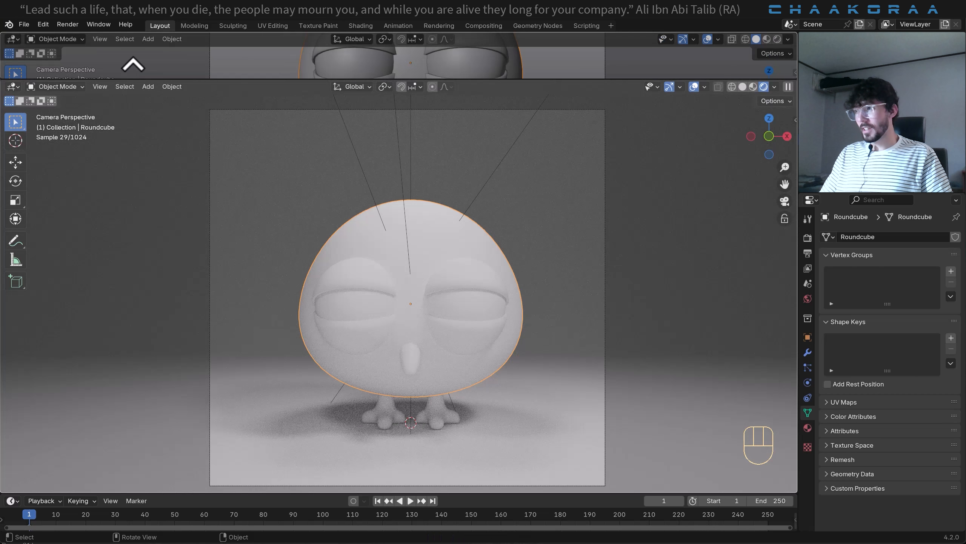
{"action": "left_click", "coordinate": [54, 42]}
{"action": "left_click_drag", "start_coordinate": [5, 37], "coordinate": [334, 71]}
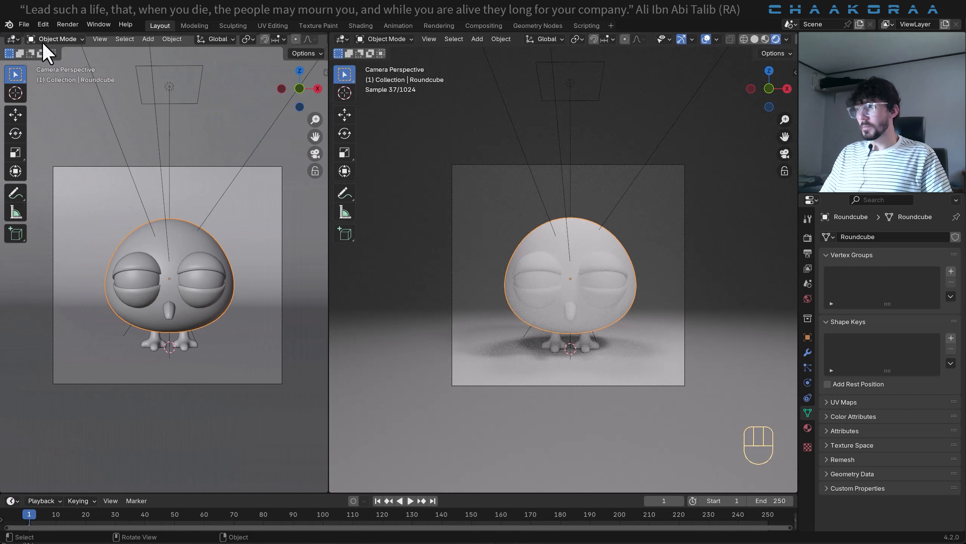
- Turn the narrower viewport area into a Shader Editor and hide its sidebar
{"action": "left_click", "coordinate": [13, 39]}
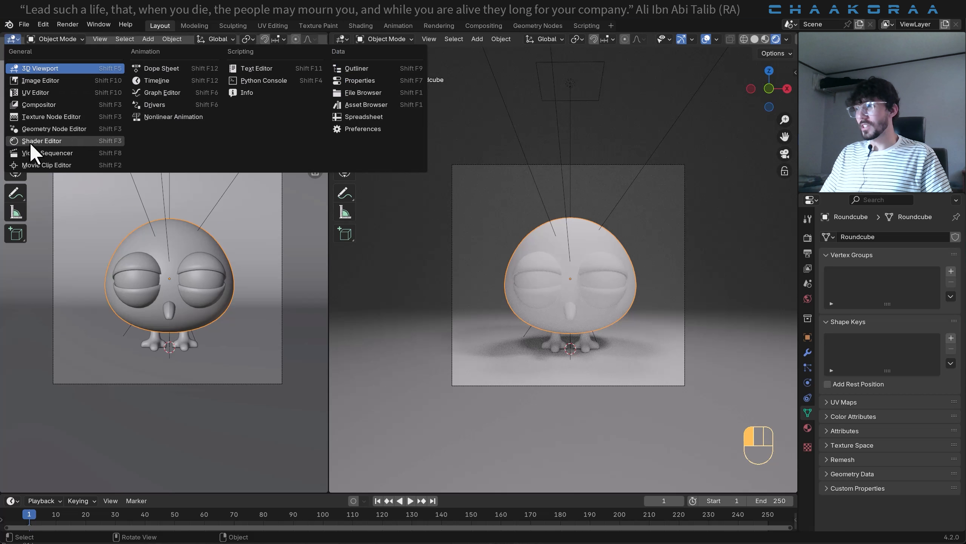
{"action": "left_click", "coordinate": [39, 141]}
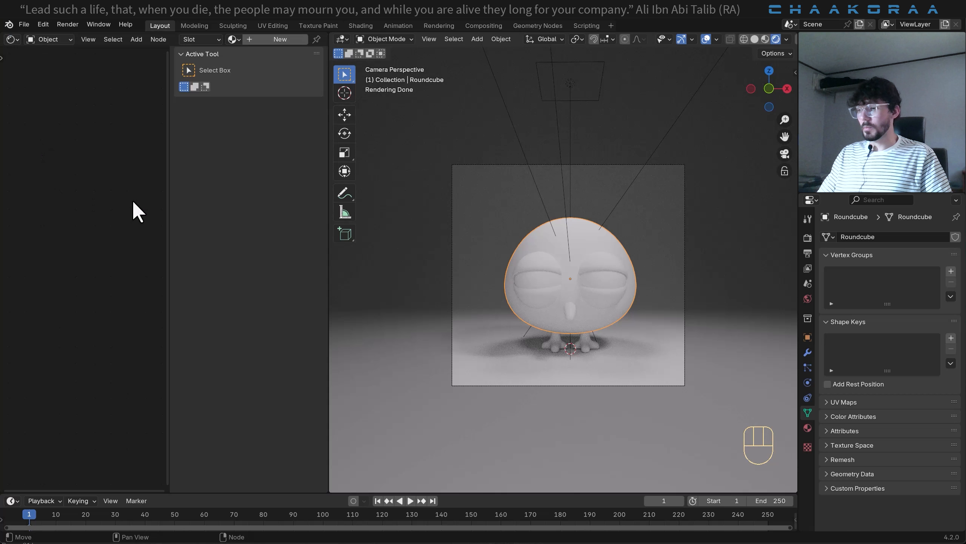
{"action": "key", "text": "n"}
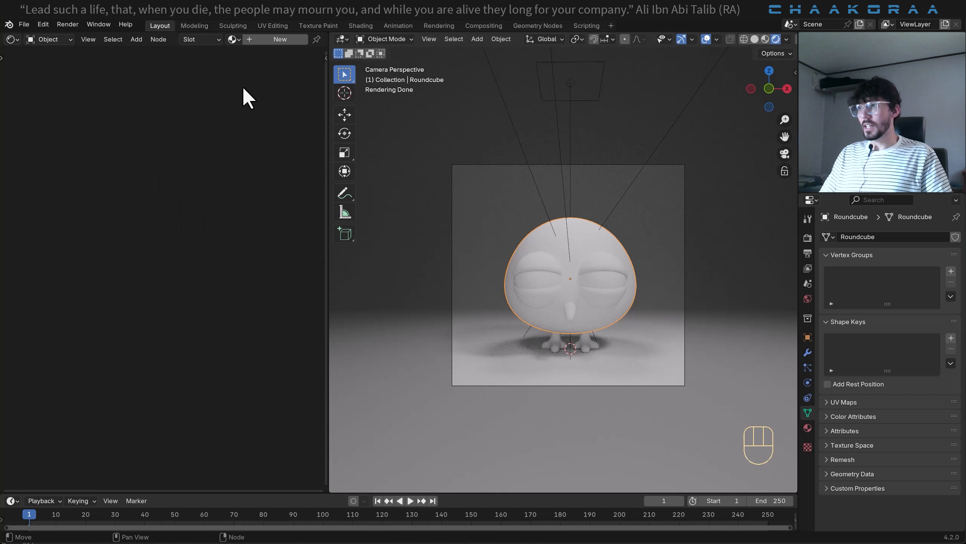
- Create a new material on the bird's body and name it Body
{"action": "left_click", "coordinate": [271, 40]}
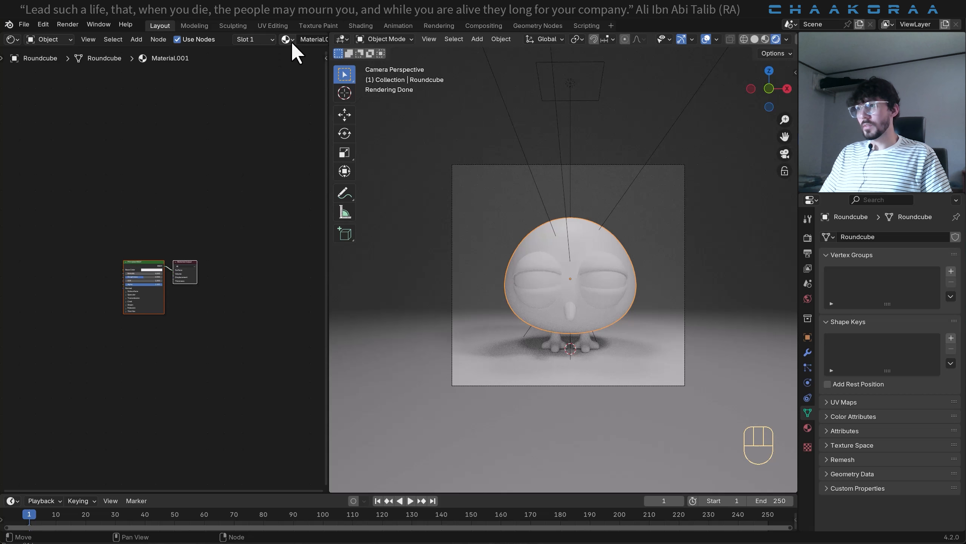
{"action": "left_click", "coordinate": [312, 39]}
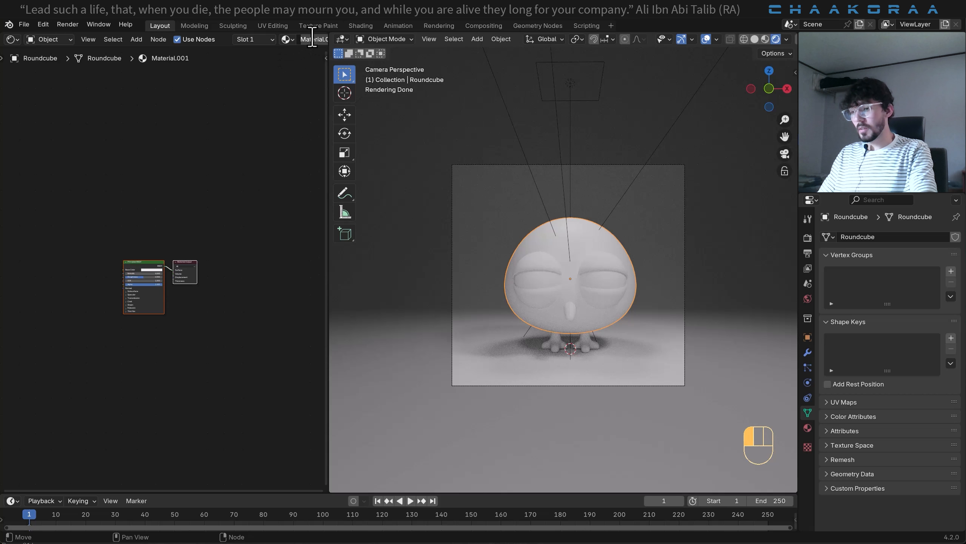
{"action": "type", "text": "Body"}
{"action": "key", "text": "Return"}
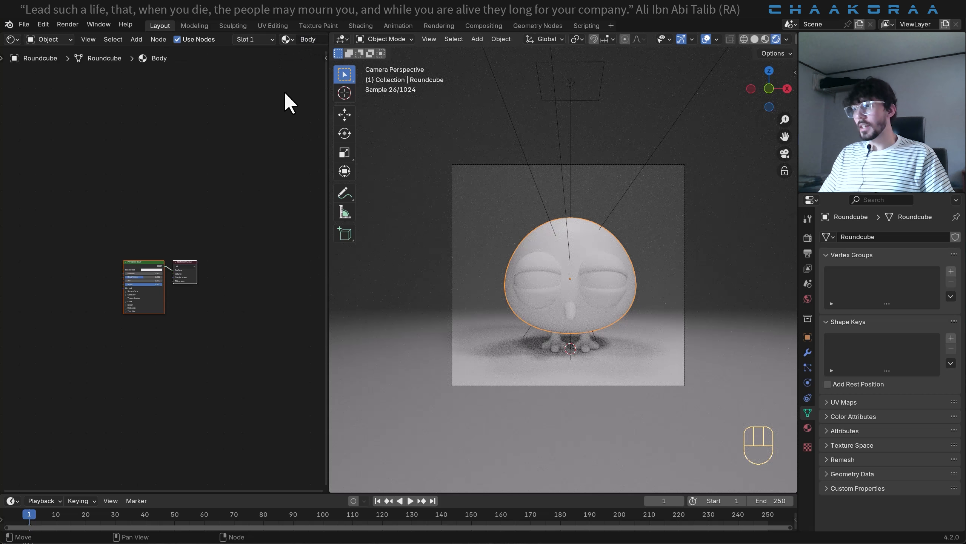
- Set the base color of the Body material's Principled BSDF to white
{"action": "scroll", "coordinate": [166, 259], "scroll_direction": "up", "scroll_amount": 5}
{"action": "middle_click_drag", "start_coordinate": [215, 254], "coordinate": [242, 244]}
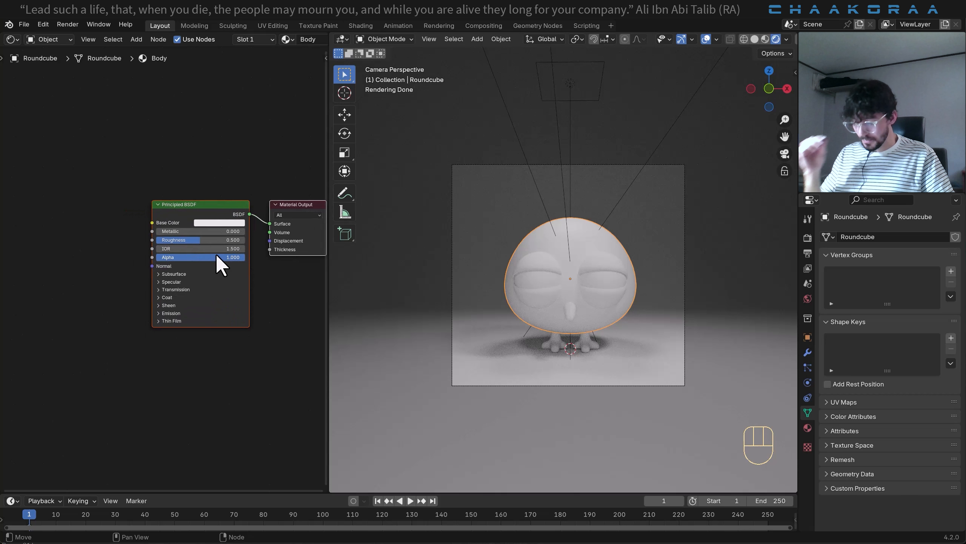
{"action": "left_click", "coordinate": [221, 223]}
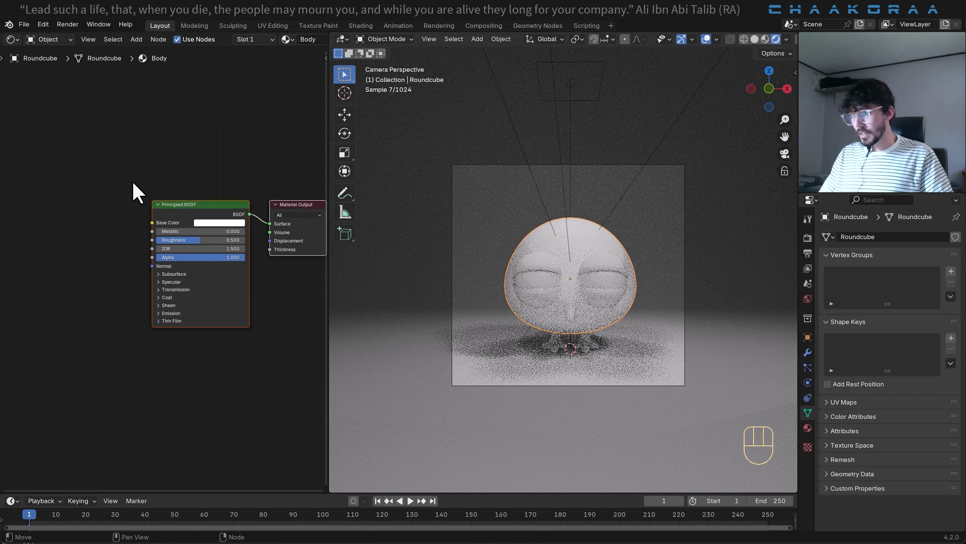
- Examine the RGB, HSV and Hex modes of the base color picker
{"action": "scroll", "coordinate": [196, 234], "scroll_direction": "up", "scroll_amount": 5}
{"action": "left_click", "coordinate": [236, 205]}
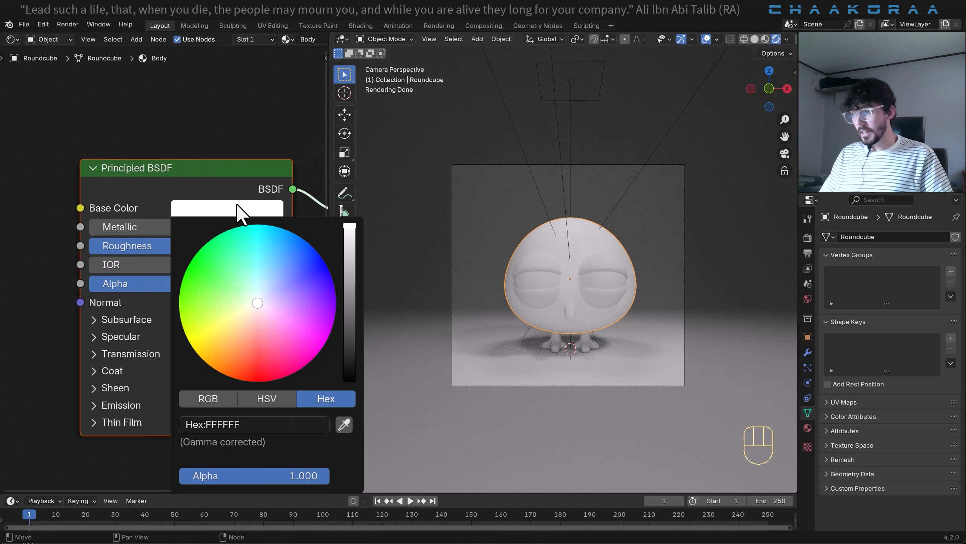
{"action": "left_click", "coordinate": [231, 209]}
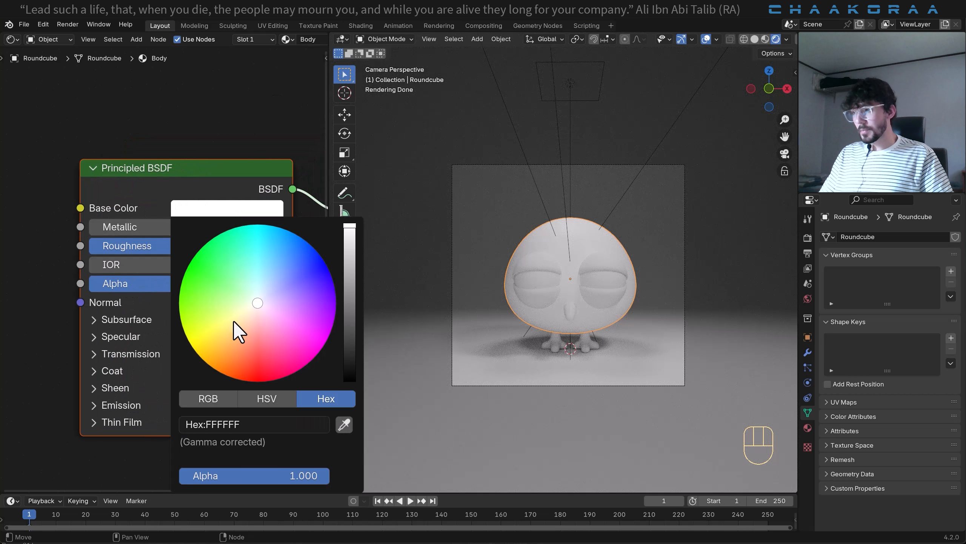
{"action": "left_click", "coordinate": [213, 400]}
{"action": "left_click", "coordinate": [267, 398]}
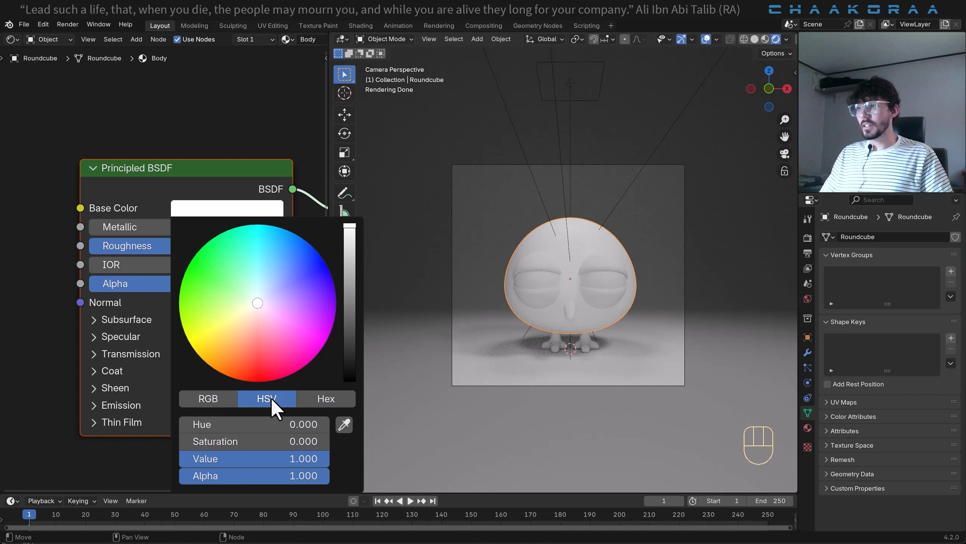
{"action": "left_click", "coordinate": [324, 398]}
{"action": "left_click", "coordinate": [262, 399]}
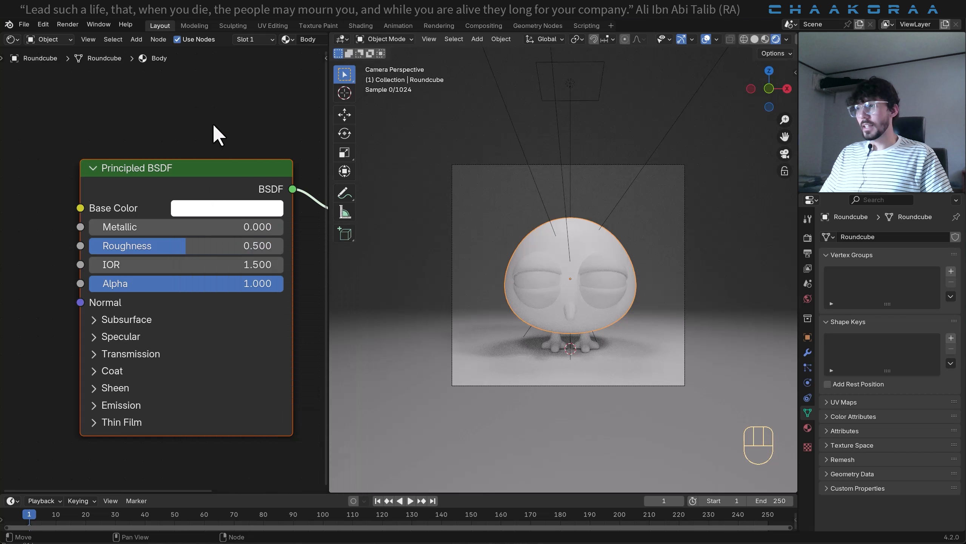
{"action": "middle_click_drag", "start_coordinate": [213, 122], "coordinate": [226, 485]}
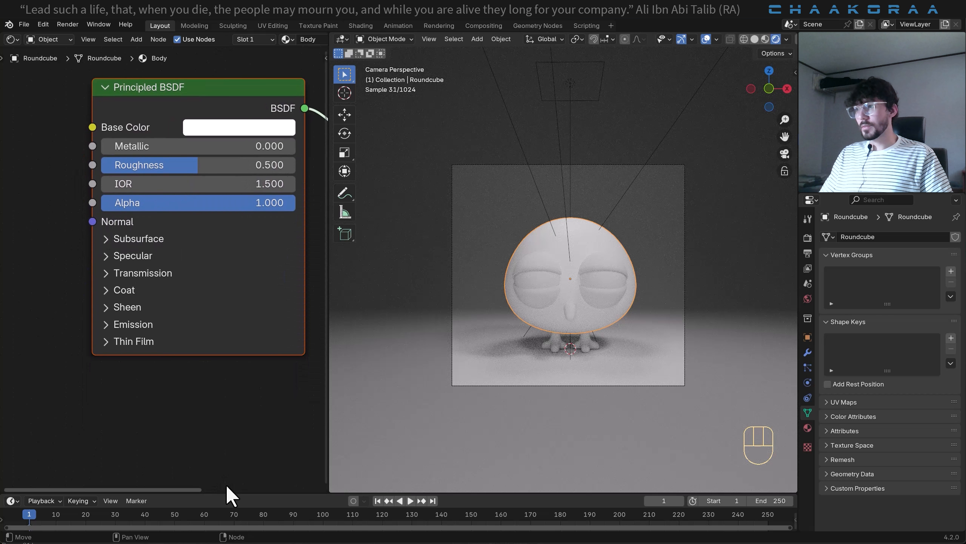
- Set the Body material's base color to hex 6182B7
{"action": "left_click", "coordinate": [234, 128]}
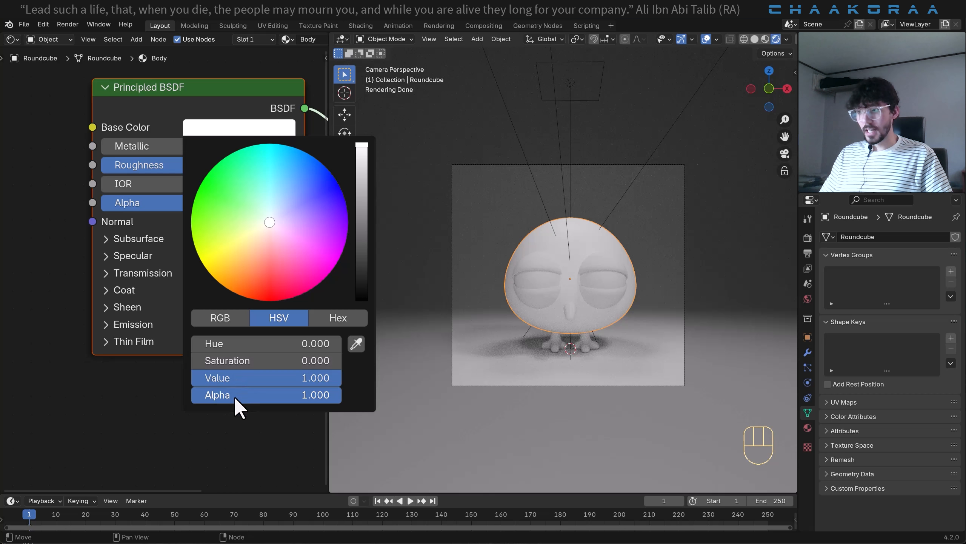
{"action": "left_click", "coordinate": [332, 325]}
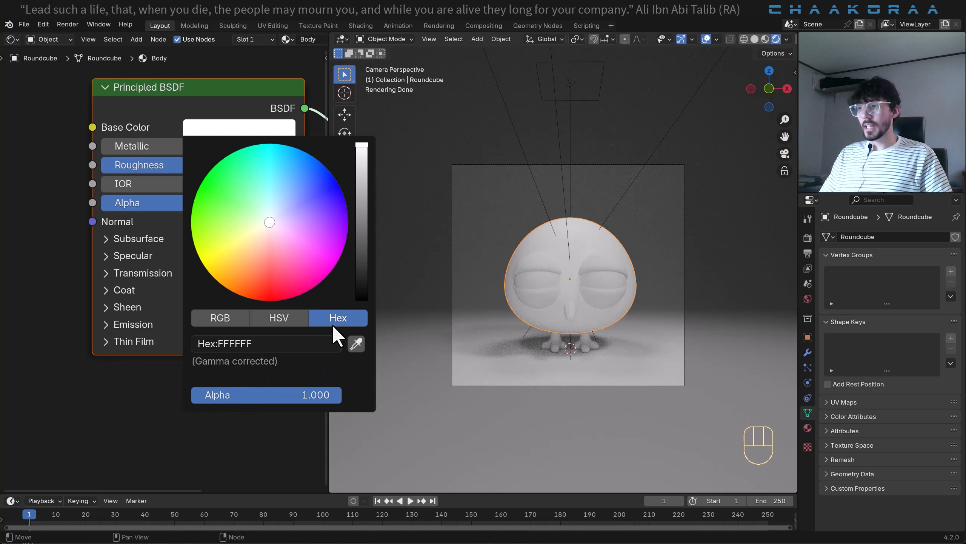
{"action": "left_click", "coordinate": [288, 344]}
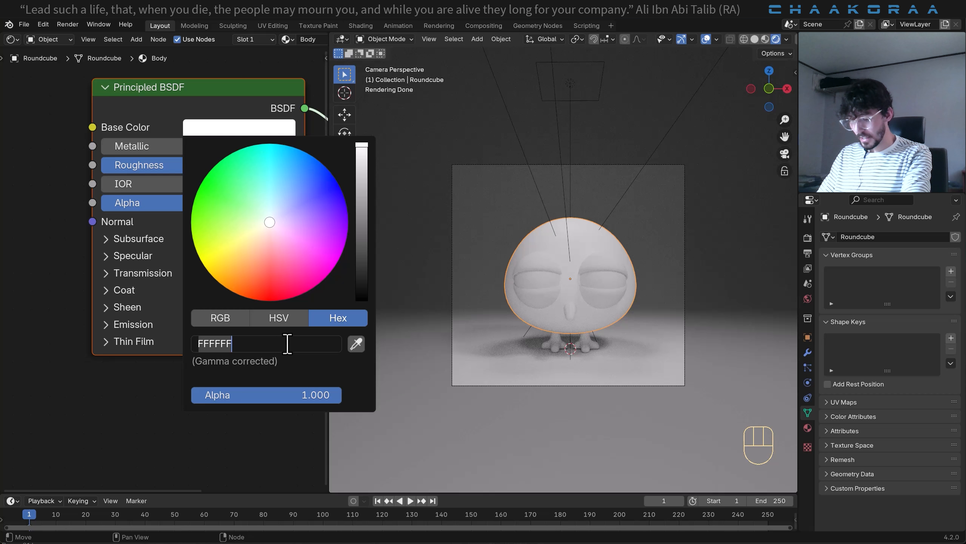
{"action": "type", "text": "6182b7"}
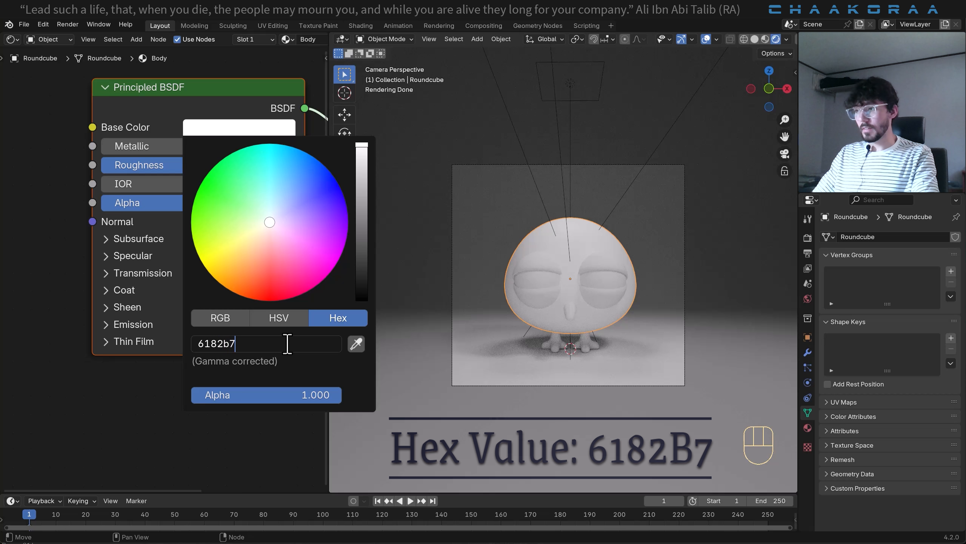
{"action": "key", "text": "Return"}
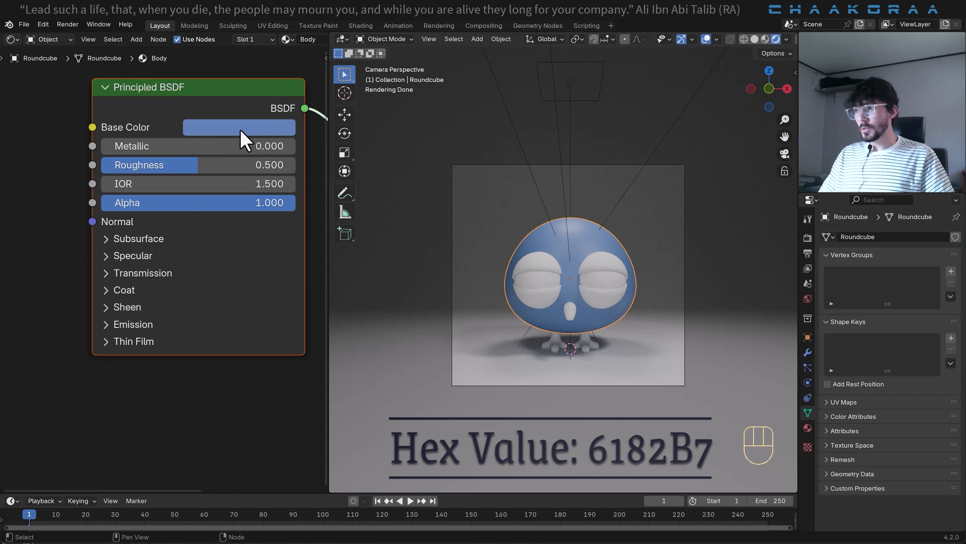
{"action": "left_click", "coordinate": [220, 128]}
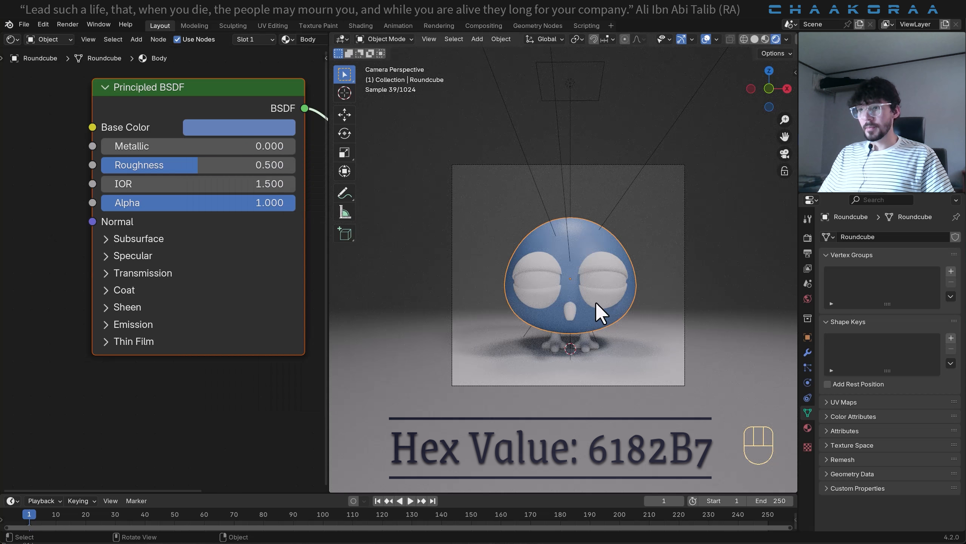
- Create a new material on the eyelid object and name it Eye
{"action": "left_click", "coordinate": [600, 267]}
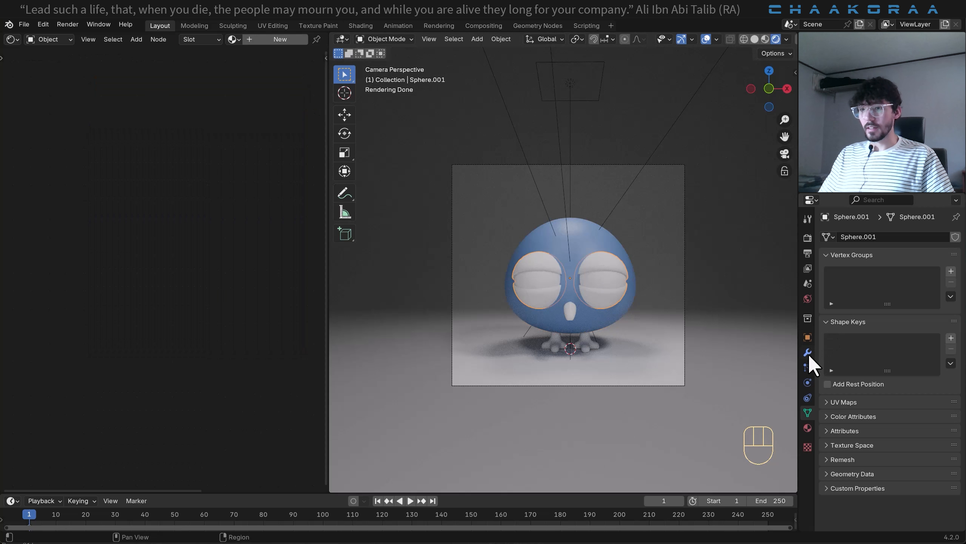
{"action": "left_click", "coordinate": [807, 429]}
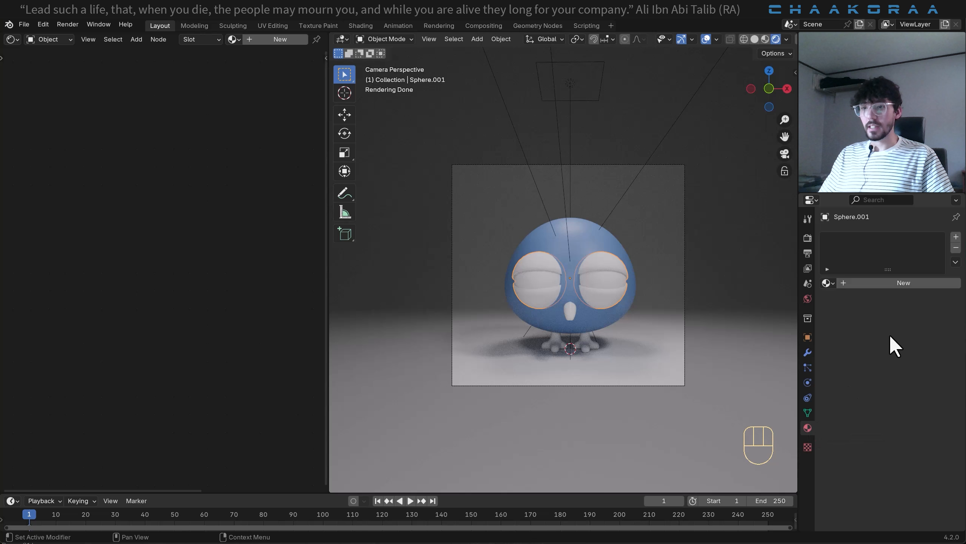
{"action": "left_click", "coordinate": [902, 287]}
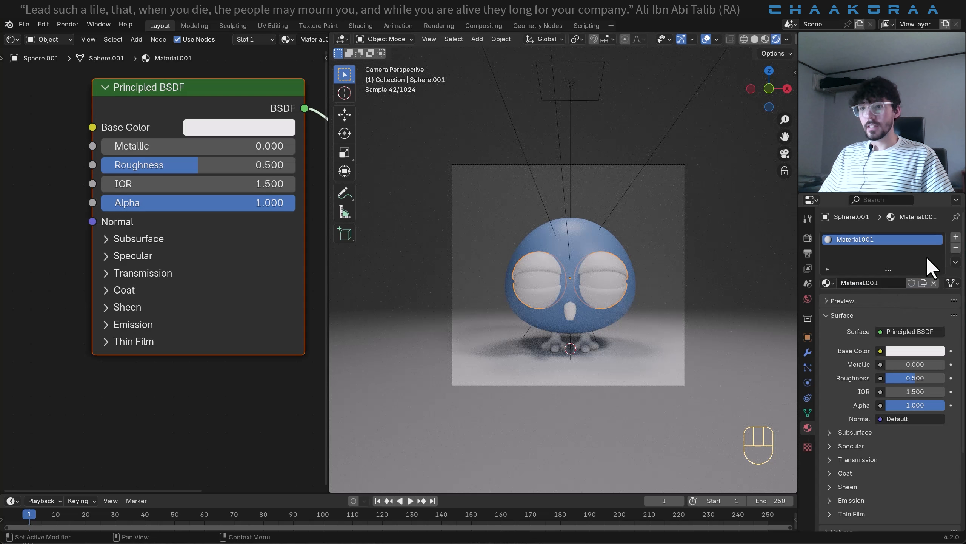
{"action": "double_click", "coordinate": [876, 283]}
{"action": "type", "text": "Eye"}
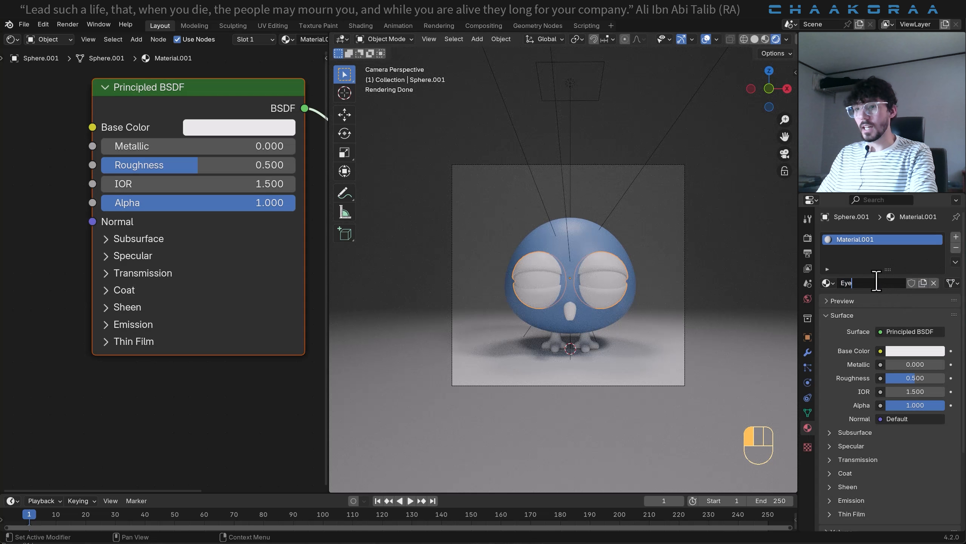
{"action": "key", "text": "Return"}
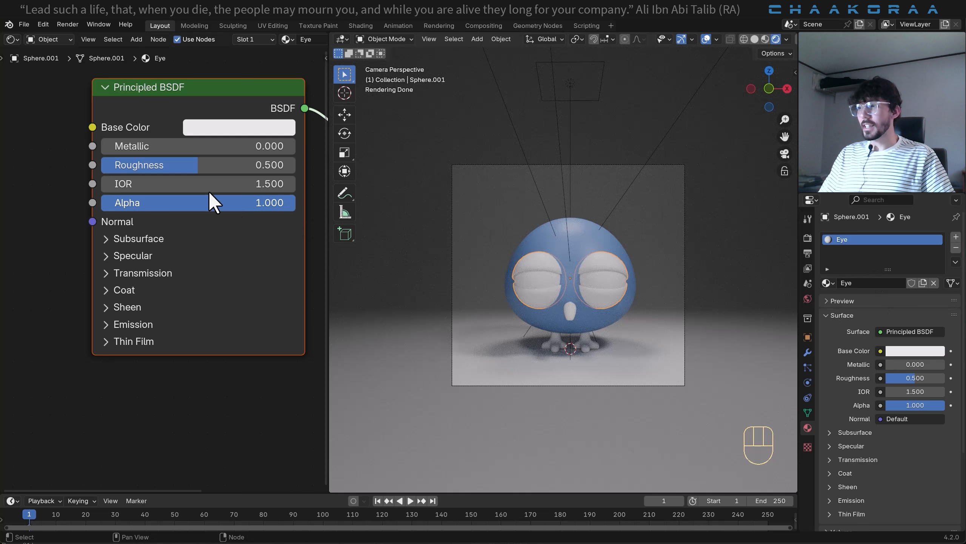
- Lower the Eye material's roughness to 0.008
{"action": "left_click_drag", "start_coordinate": [193, 166], "coordinate": [103, 165]}
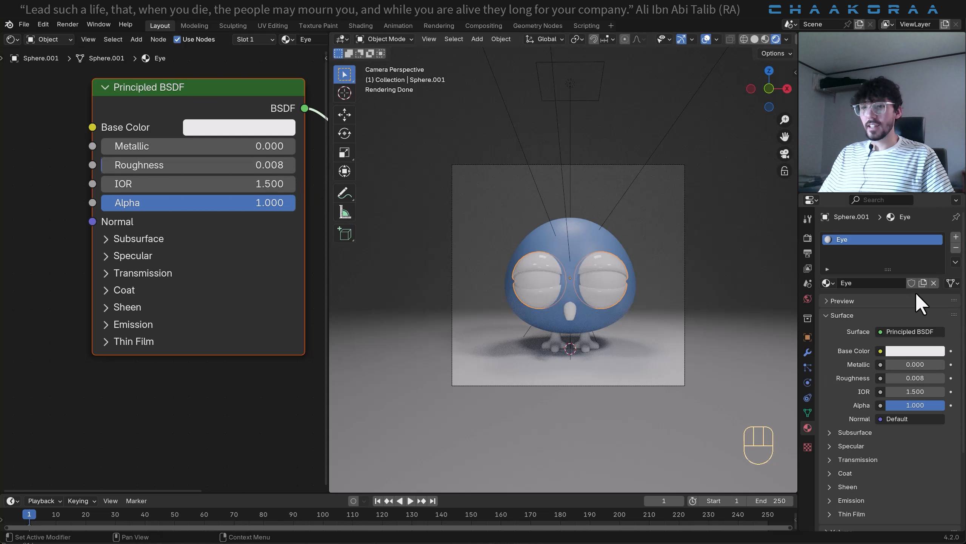
{"action": "scroll", "coordinate": [636, 282], "scroll_direction": "up", "scroll_amount": 4}
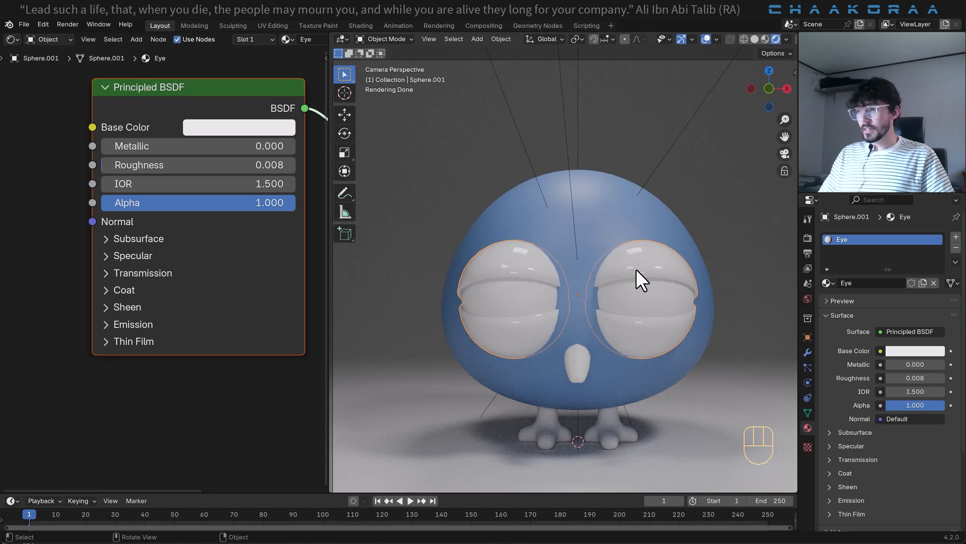
{"action": "key", "text": "Tab"}
{"action": "middle_click_drag", "start_coordinate": [664, 328], "coordinate": [642, 308], "text": "shift"}
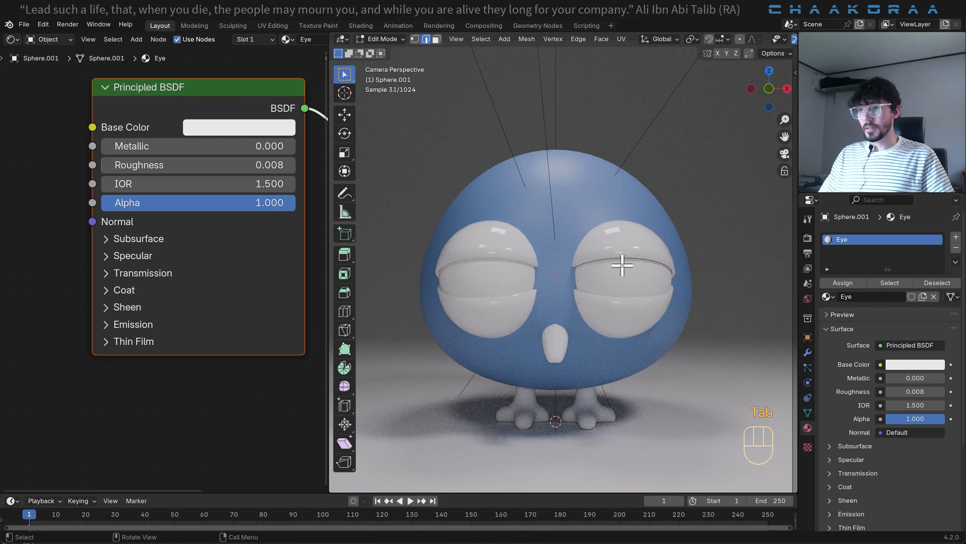
{"action": "key", "text": "Tab"}
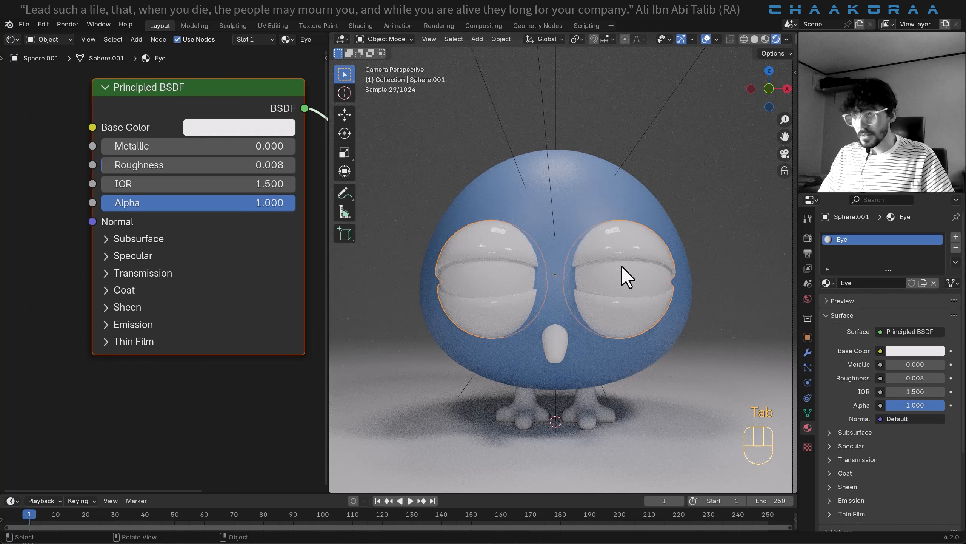
- Switch the viewport to solid shading and join the eyelids into the eyeball object
{"action": "left_click", "coordinate": [755, 39]}
{"action": "middle_click_drag", "start_coordinate": [629, 285], "coordinate": [603, 275], "text": "shift"}
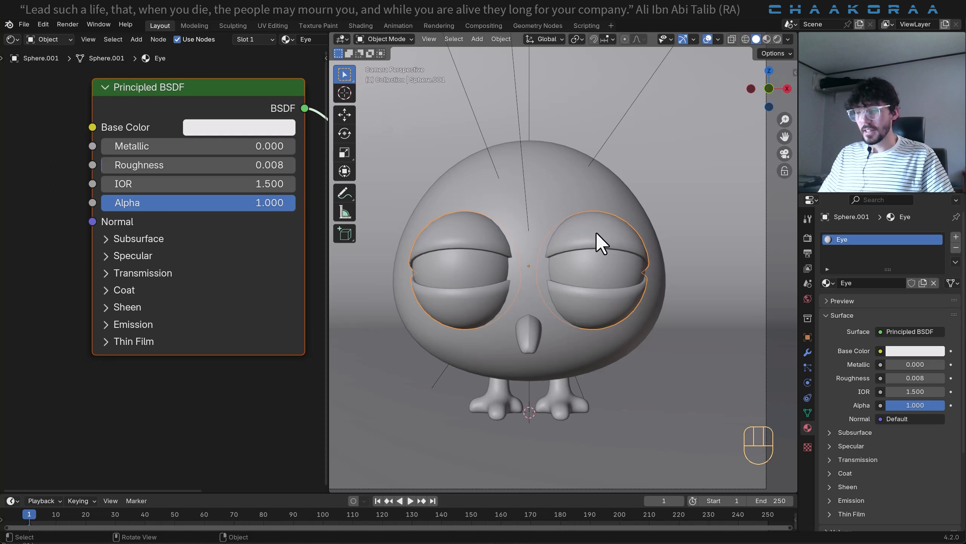
{"action": "left_click", "coordinate": [596, 265], "text": "shift"}
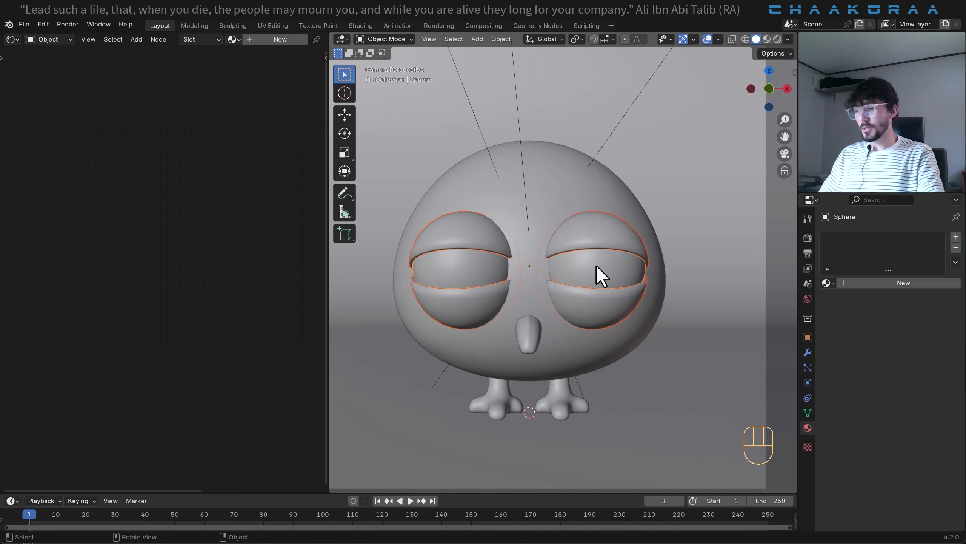
{"action": "key", "text": "ctrl"}
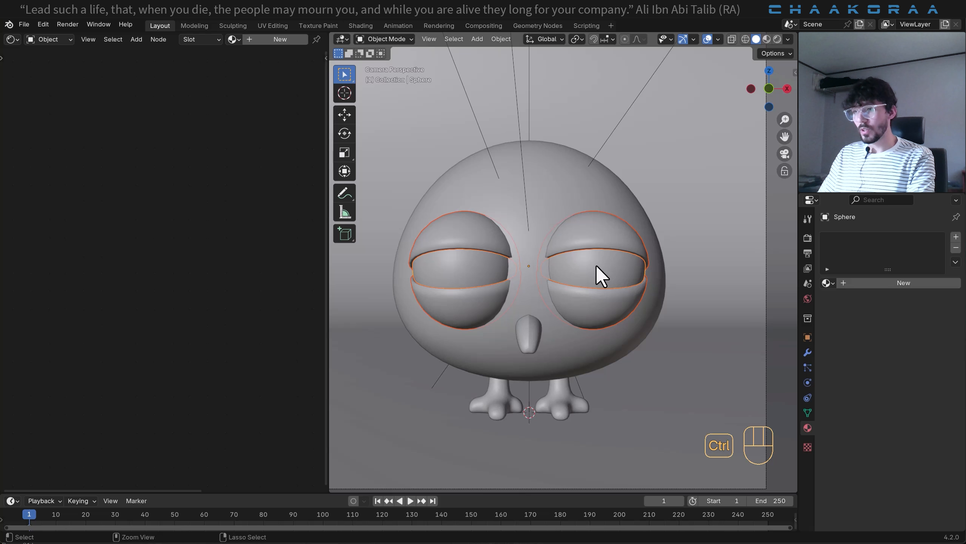
{"action": "key", "text": "ctrl+j"}
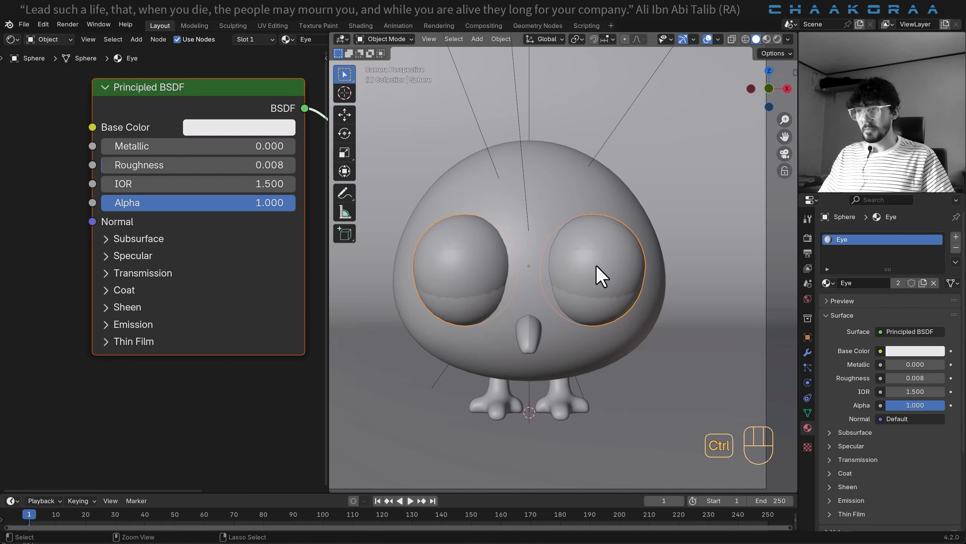
- Undo the eyelid join and apply the Solidify modifier on the eyelid object
{"action": "key", "text": "ctrl+z"}
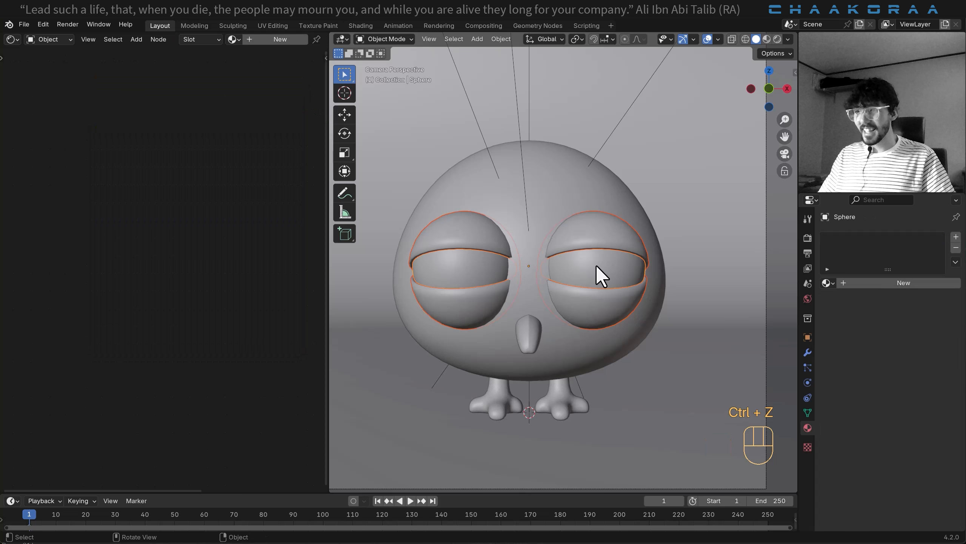
{"action": "left_click", "coordinate": [584, 228]}
{"action": "left_click", "coordinate": [807, 352]}
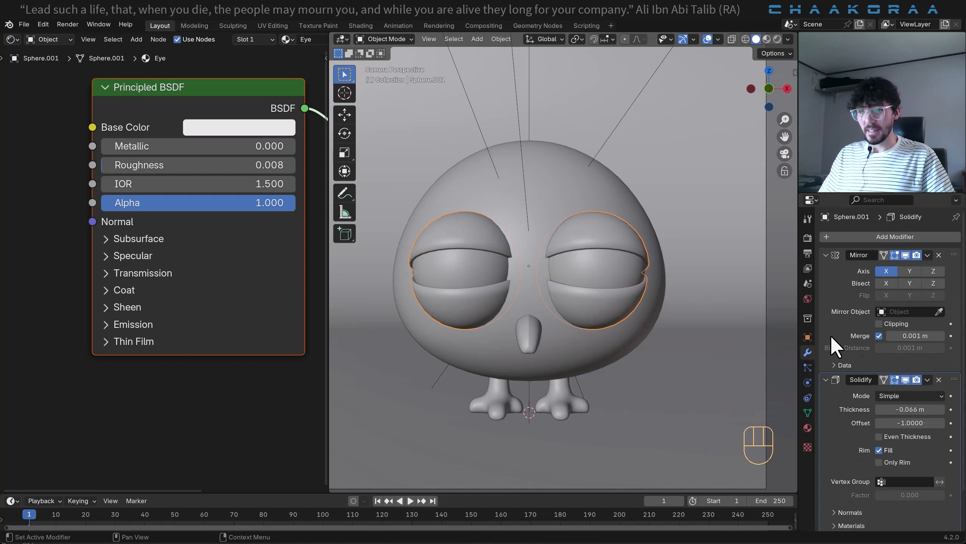
{"action": "scroll", "coordinate": [836, 346], "scroll_direction": "down", "scroll_amount": 2}
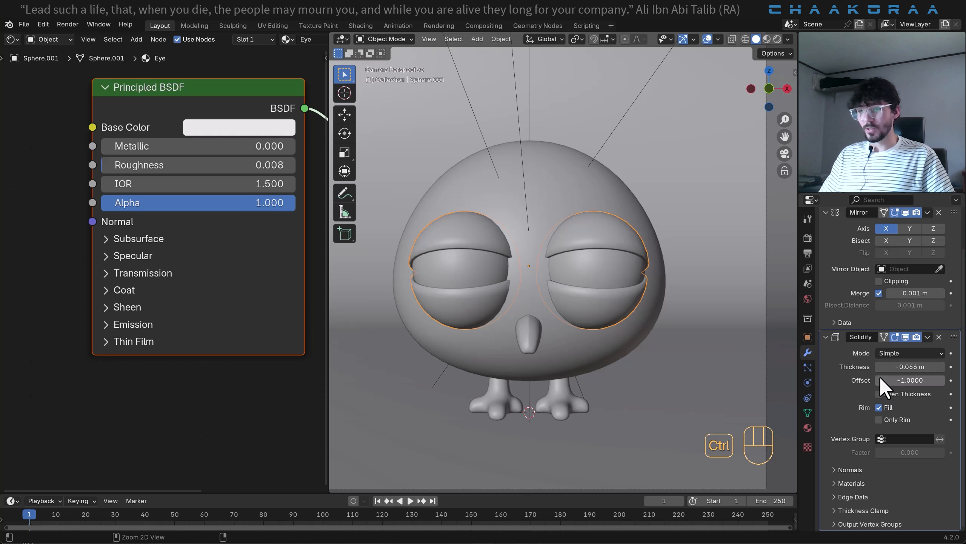
{"action": "key", "text": "ctrl+a"}
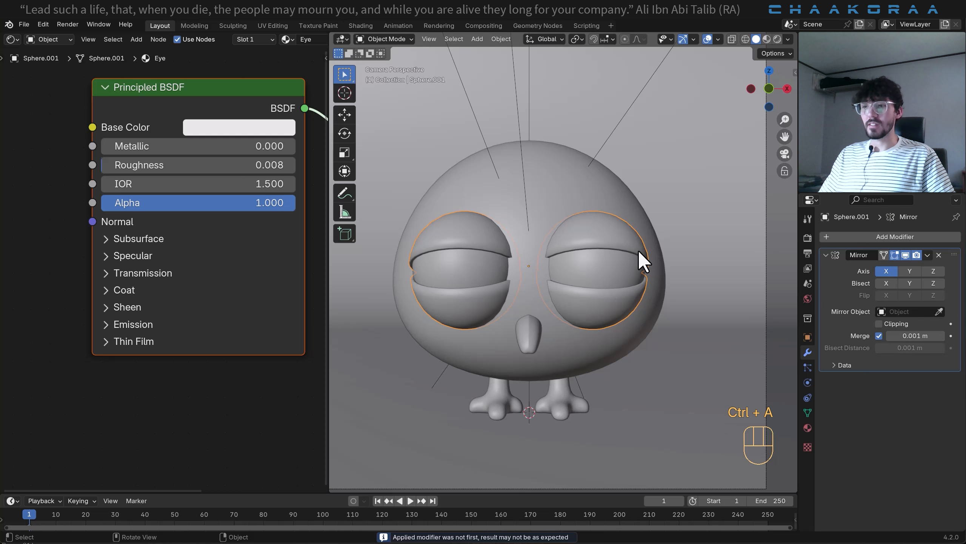
- Join the eyelids into the eyeball object and switch the viewport to rendered shading
{"action": "left_click", "coordinate": [610, 261], "text": "shift"}
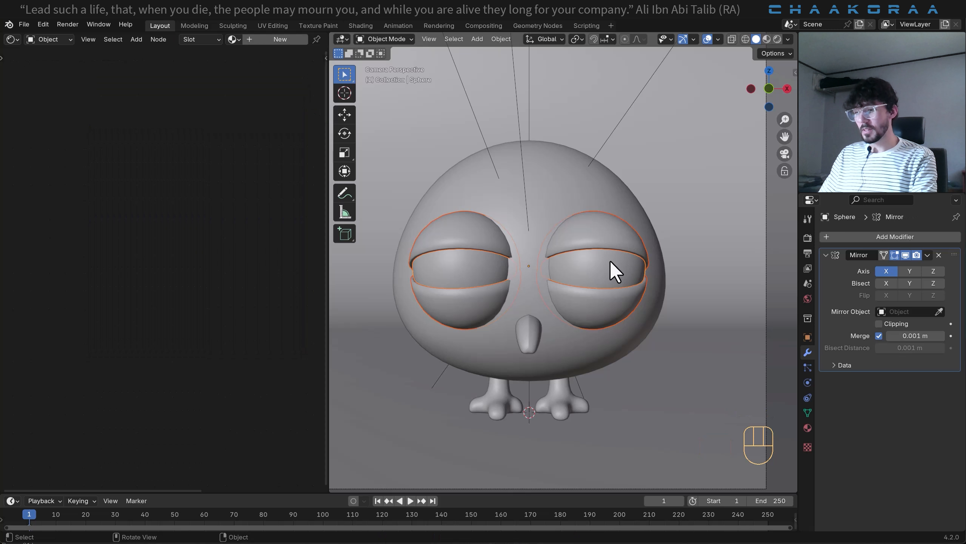
{"action": "key", "text": "ctrl+j"}
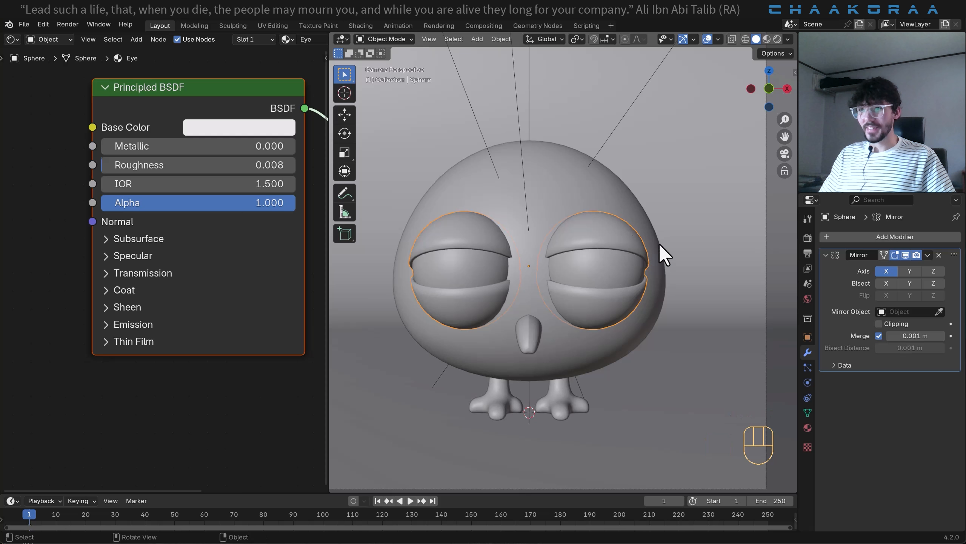
{"action": "left_click", "coordinate": [777, 39]}
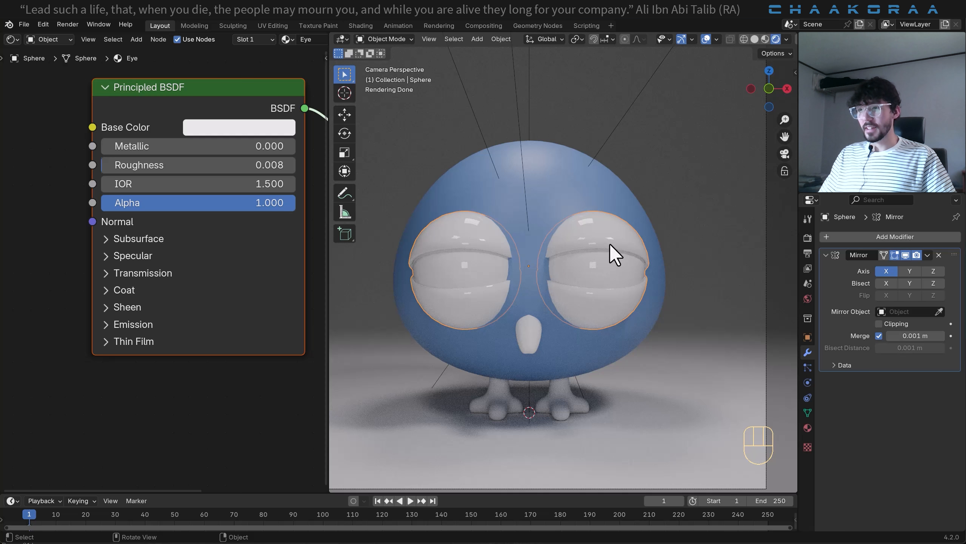
- Select the eyeball's front center vertex in Edit Mode and grow the selection by two rings to cover the pupil
{"action": "key", "text": "Tab"}
{"action": "scroll", "coordinate": [608, 270], "scroll_direction": "up", "scroll_amount": 3}
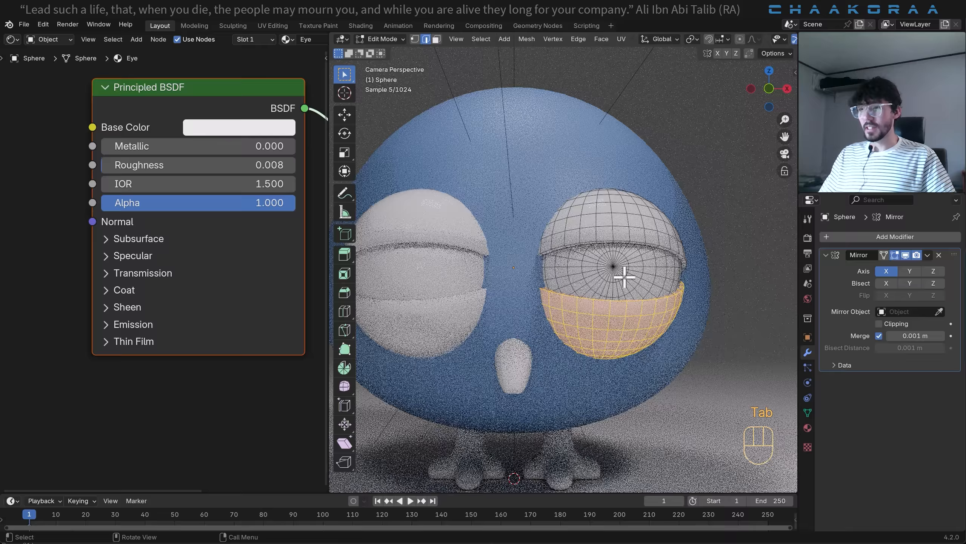
{"action": "left_click", "coordinate": [606, 271]}
{"action": "key", "text": "1"}
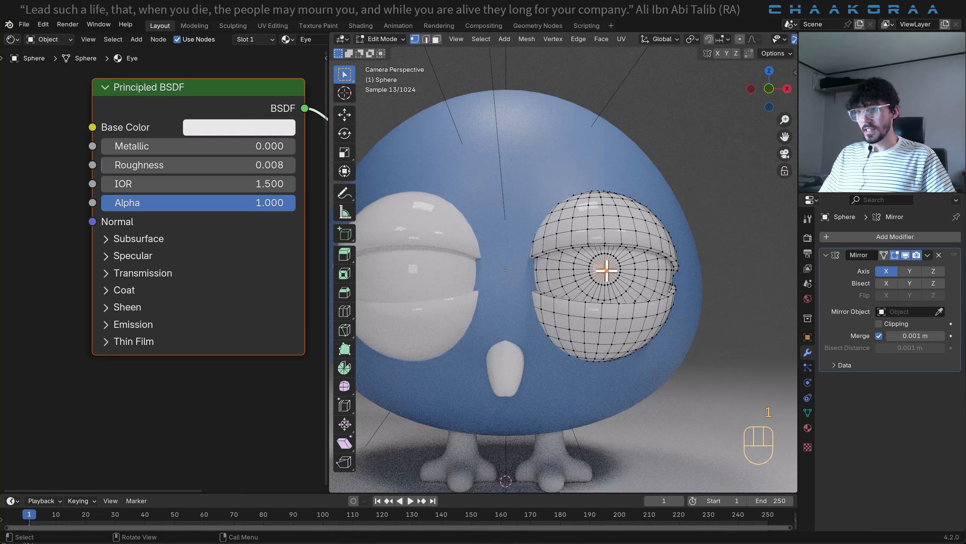
{"action": "scroll", "coordinate": [613, 272], "scroll_direction": "up", "scroll_amount": 2}
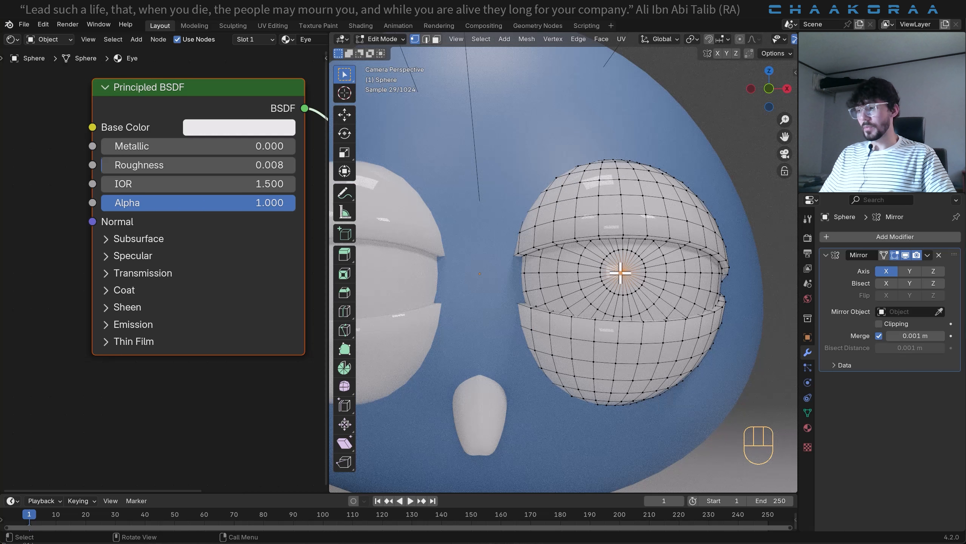
{"action": "key", "text": "ctrl+KP_Add"}
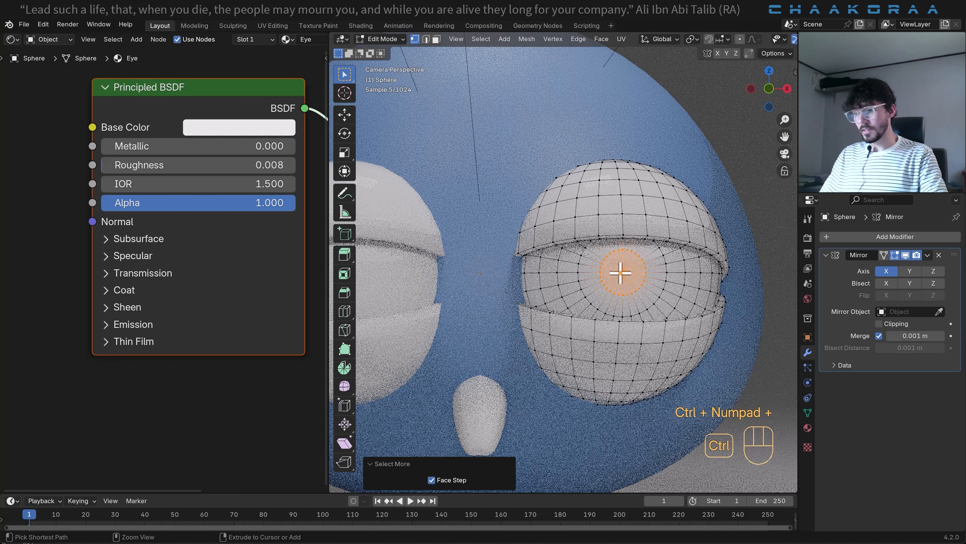
{"action": "key", "text": "ctrl+KP_Add"}
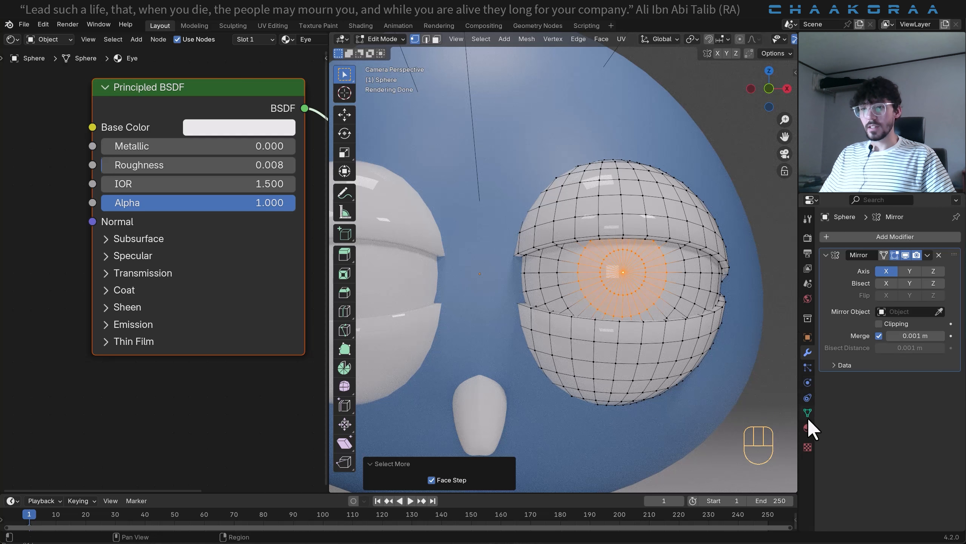
- Add a second material slot to the eye object with a new material named Eye Black
{"action": "left_click", "coordinate": [808, 427]}
{"action": "left_click", "coordinate": [956, 236]}
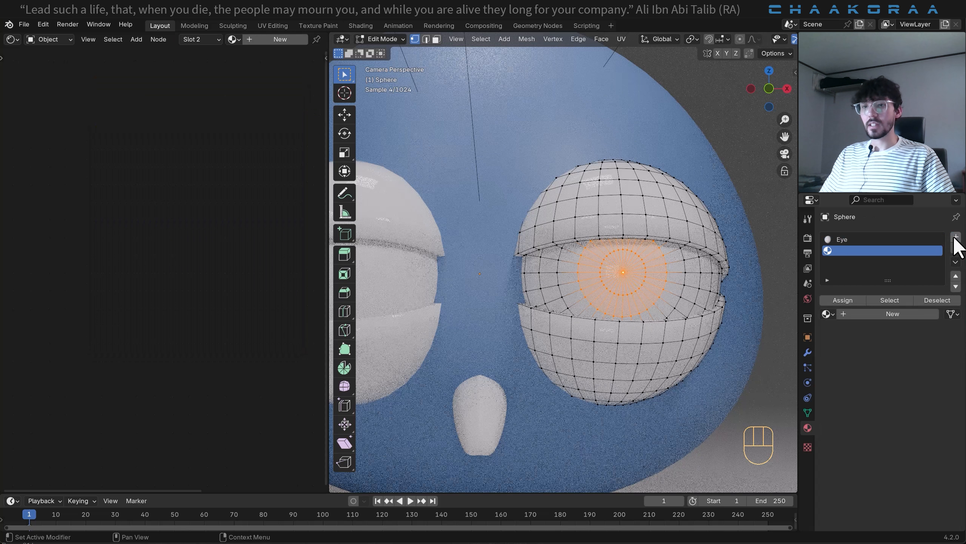
{"action": "left_click", "coordinate": [874, 314]}
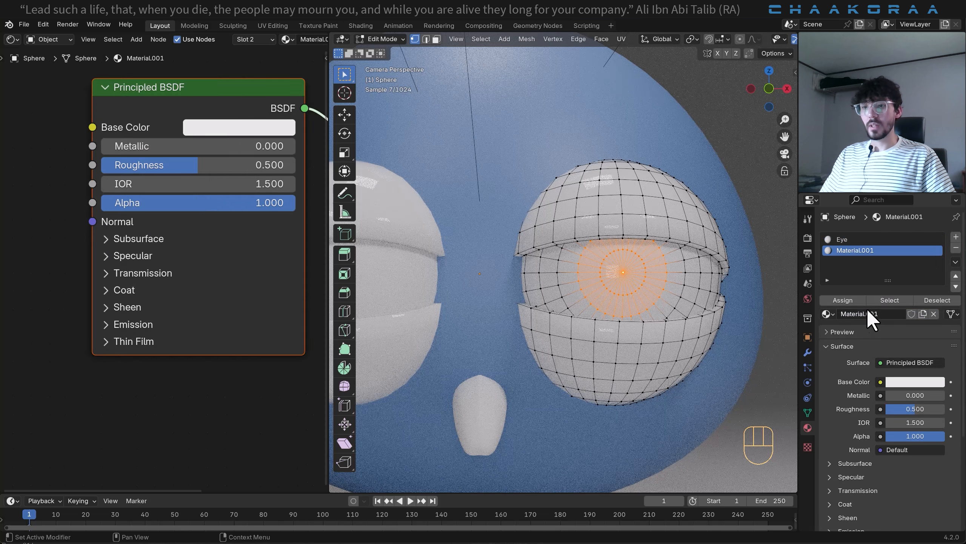
{"action": "type", "text": "Eye"}
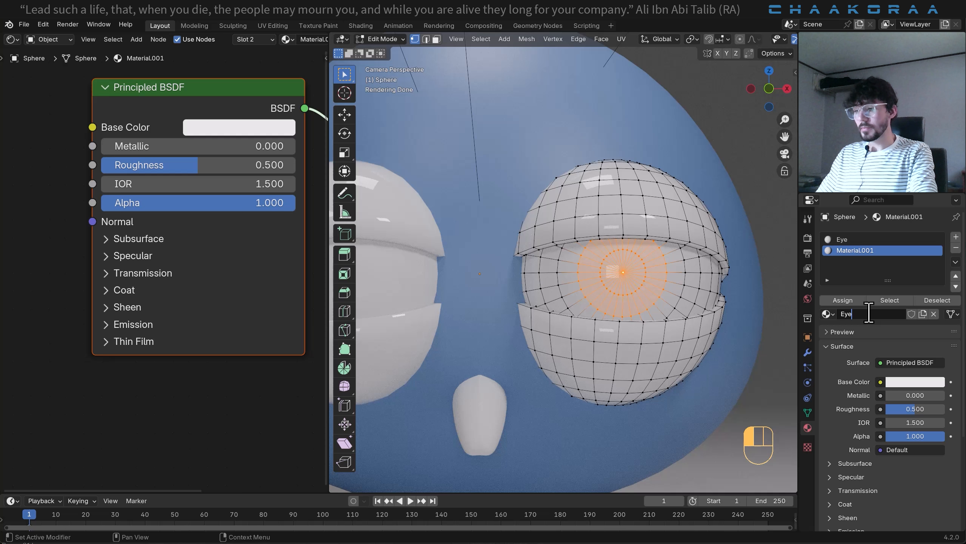
{"action": "type", "text": " Black"}
{"action": "key", "text": "Return"}
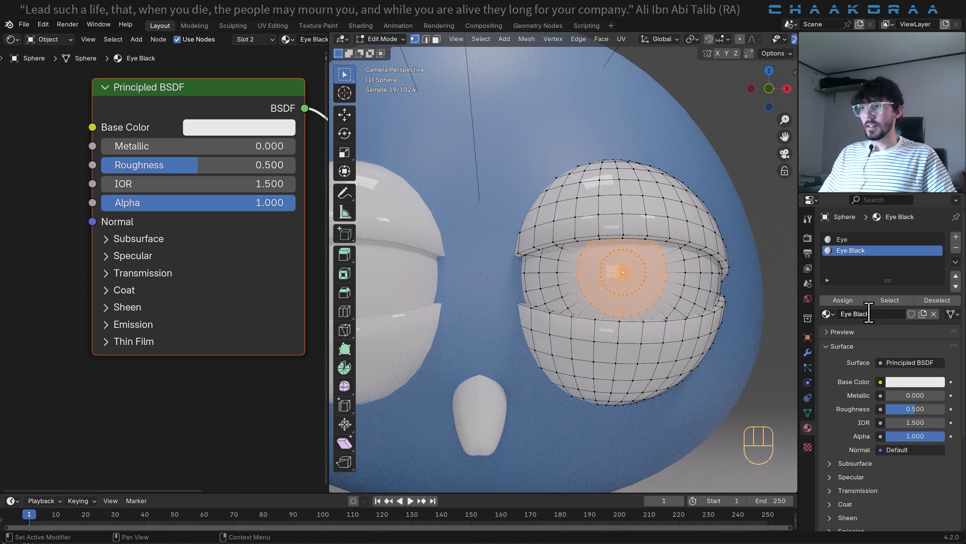
- Set the Eye Black material's base color to black and assign it to the selected pupil faces
{"action": "left_click", "coordinate": [250, 129]}
{"action": "left_click_drag", "start_coordinate": [357, 263], "coordinate": [362, 300]}
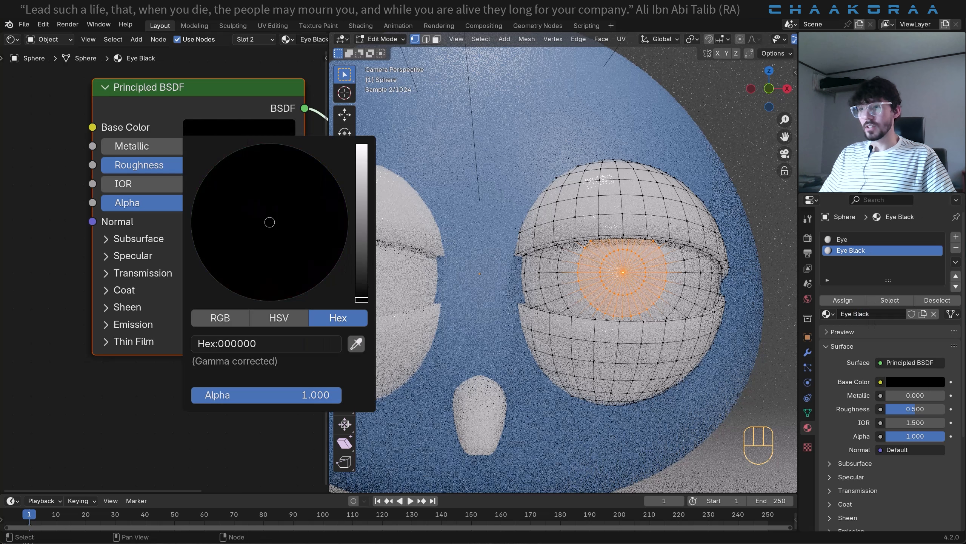
{"action": "left_click", "coordinate": [843, 301]}
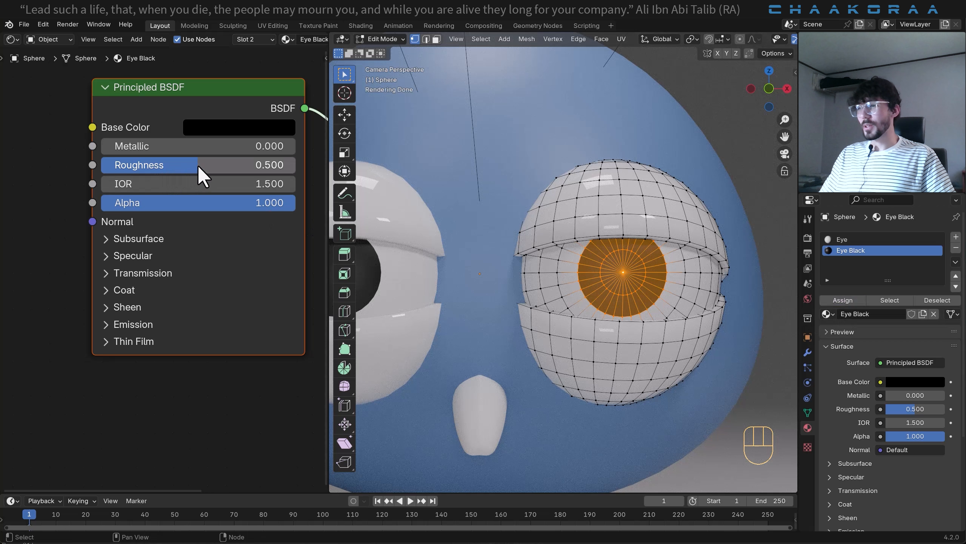
- Lower Eye Black's roughness to 0.035 and extend its assignment outward by one more ring of faces
{"action": "left_click_drag", "start_coordinate": [197, 164], "coordinate": [108, 164]}
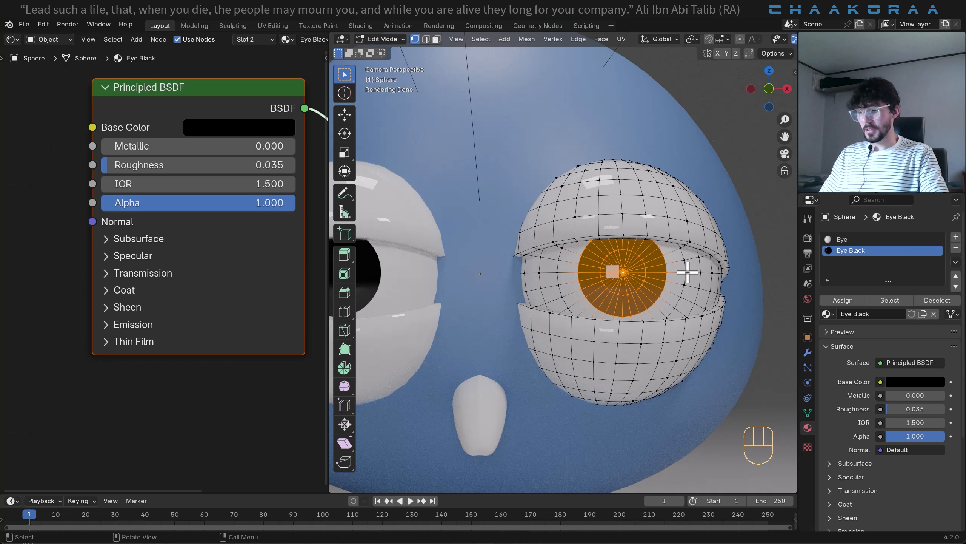
{"action": "key", "text": "ctrl+KP_Add"}
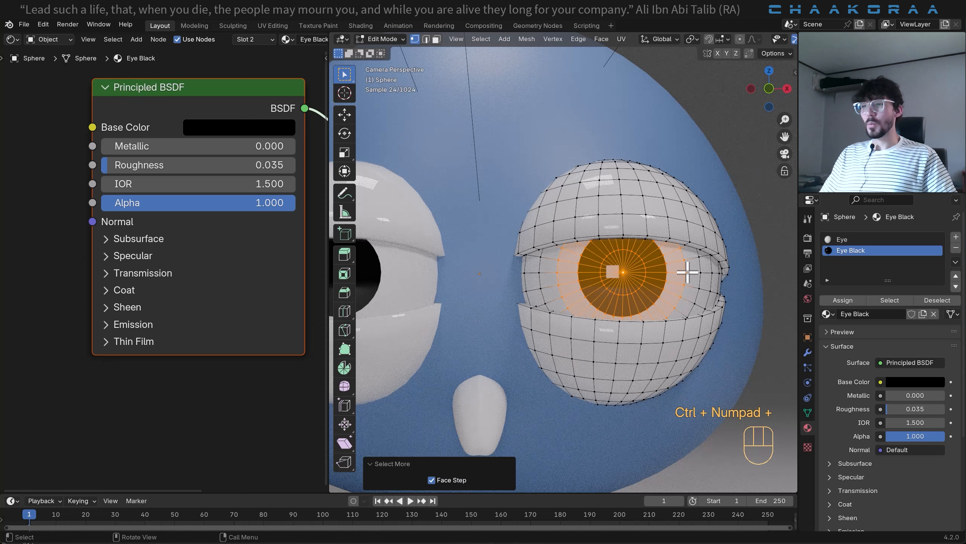
{"action": "left_click", "coordinate": [859, 300]}
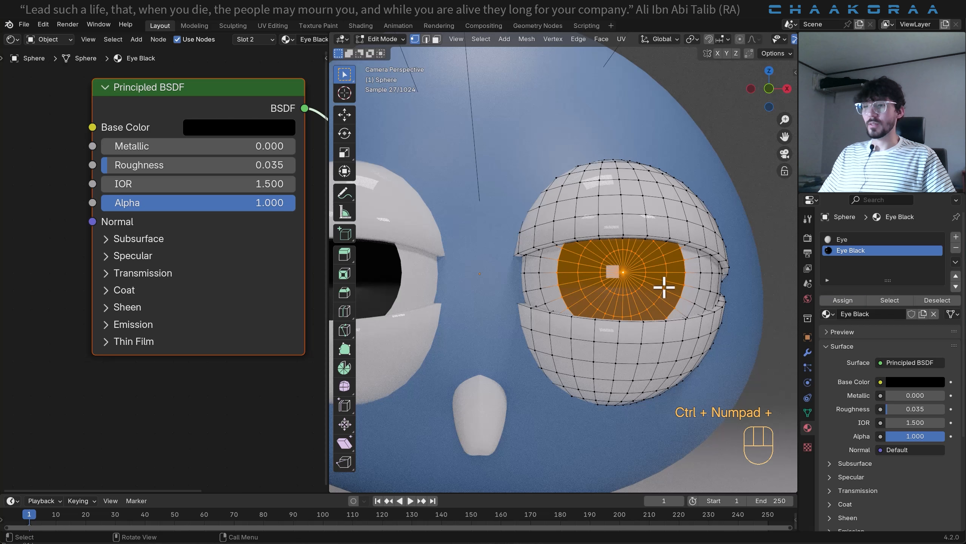
{"action": "key", "text": "Tab"}
{"action": "scroll", "coordinate": [634, 288], "scroll_direction": "up", "scroll_amount": 2}
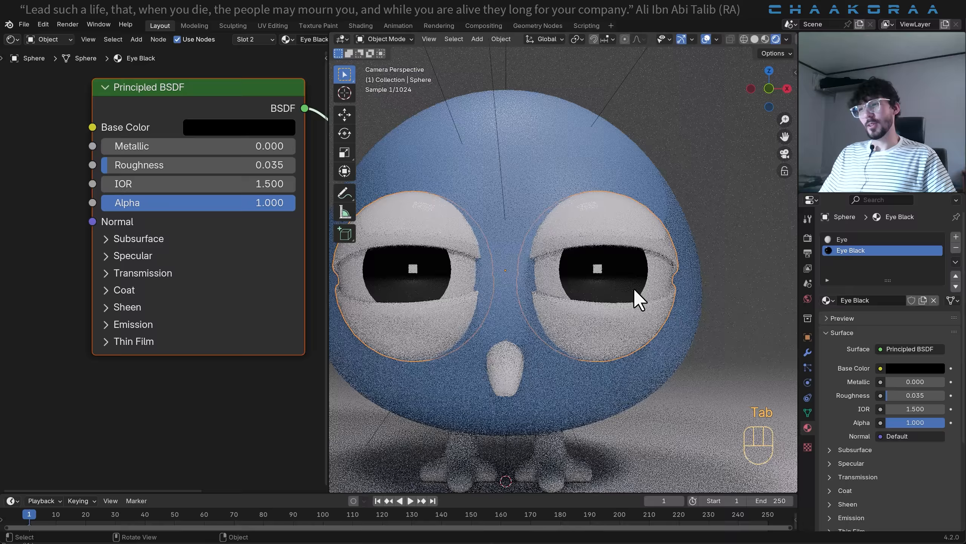
- Select the ring of eyeball faces surrounding the black pupil in face select mode
{"action": "key", "text": "Tab"}
{"action": "scroll", "coordinate": [644, 289], "scroll_direction": "up", "scroll_amount": 1}
{"action": "key", "text": "3"}
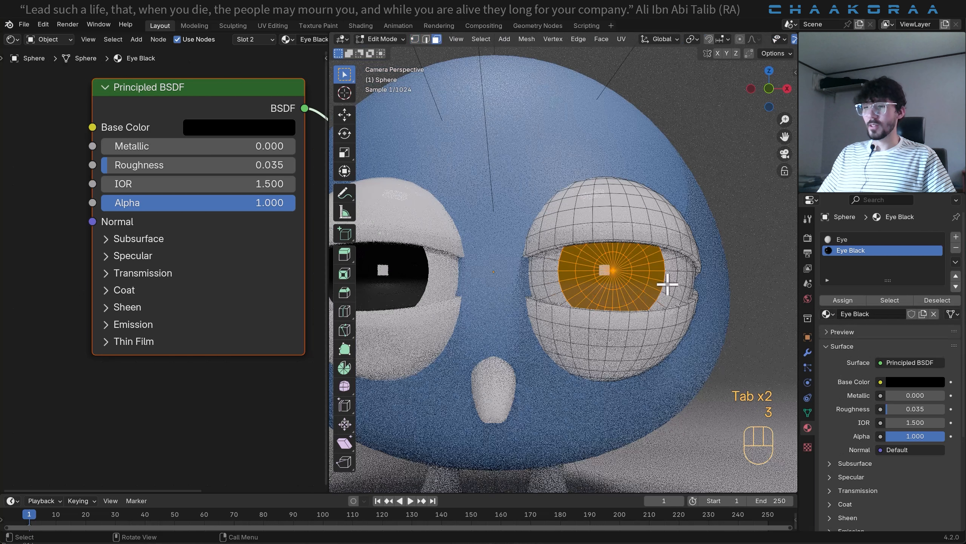
{"action": "left_click", "coordinate": [672, 258], "text": "alt"}
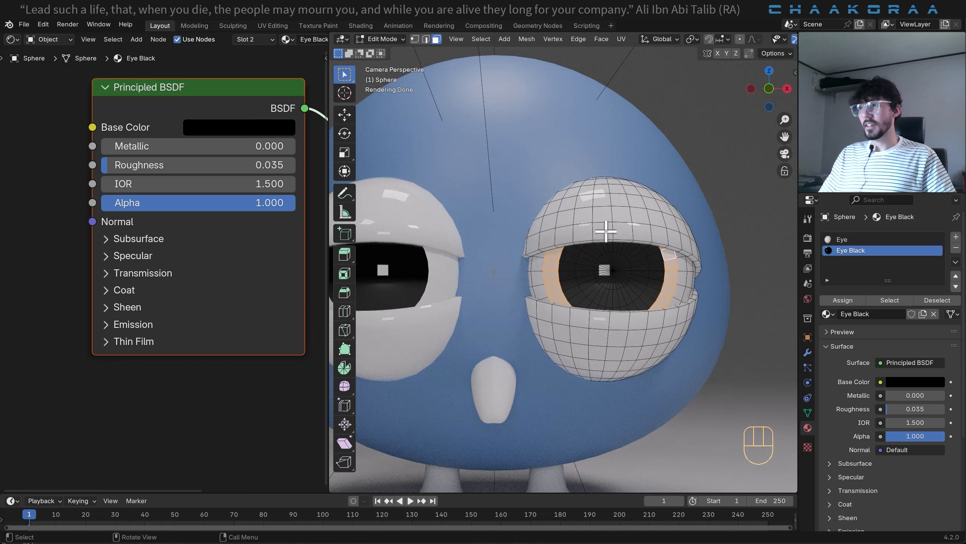
- Add a third material slot with a new material named Eye Blue
{"action": "left_click", "coordinate": [956, 237]}
{"action": "left_click", "coordinate": [863, 314]}
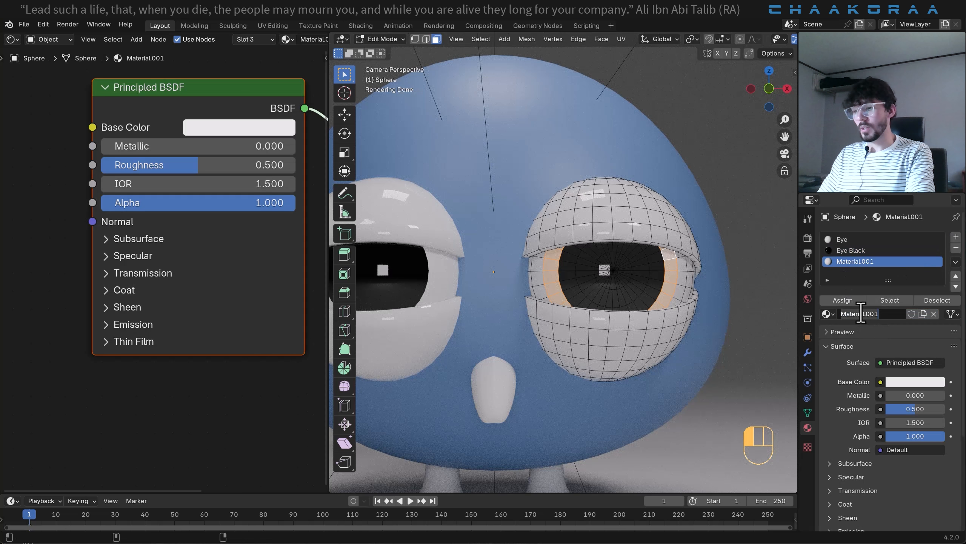
{"action": "type", "text": "Eye Blue"}
{"action": "key", "text": "Return"}
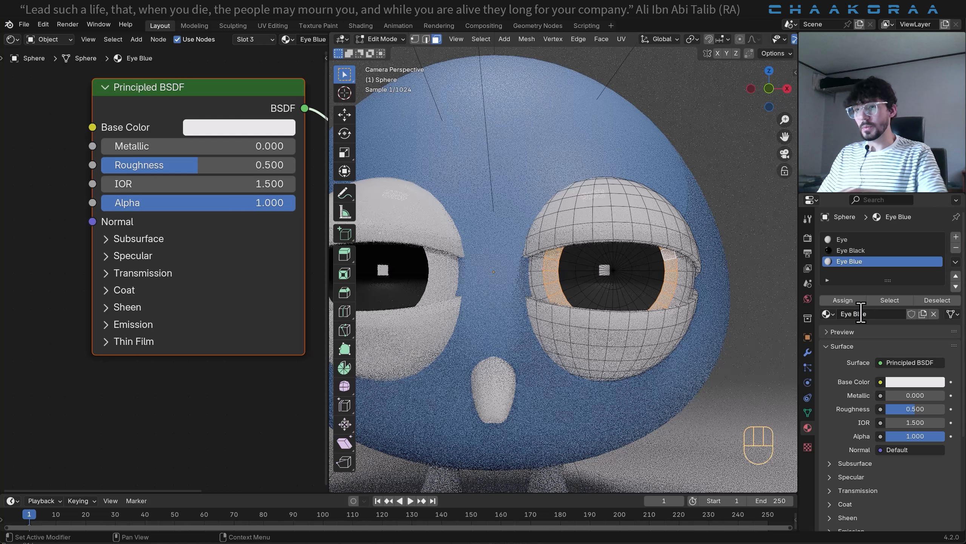
- Set Eye Blue's base color to hex 1A51E7 and its roughness to 0.014
{"action": "left_click", "coordinate": [254, 128]}
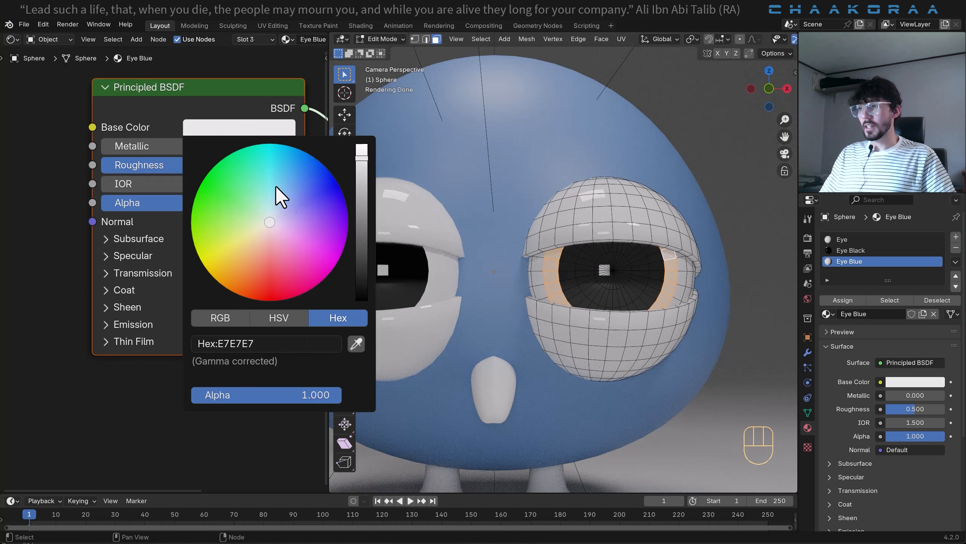
{"action": "left_click_drag", "start_coordinate": [312, 176], "coordinate": [319, 172]}
{"action": "left_click_drag", "start_coordinate": [176, 164], "coordinate": [82, 165]}
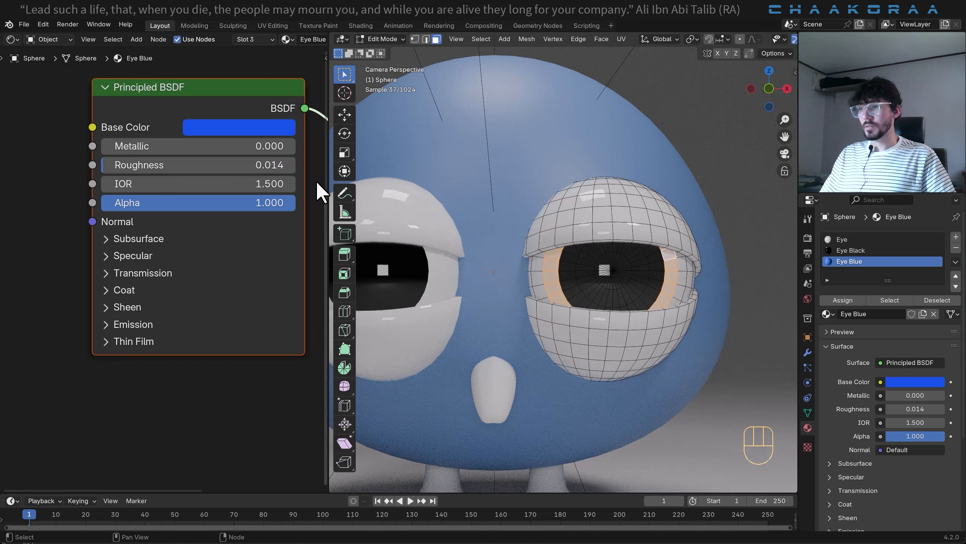
- Assign Eye Blue to the selected iris ring and lighten its base color to hex 2D6EE7
{"action": "left_click", "coordinate": [852, 301]}
{"action": "left_click", "coordinate": [260, 129]}
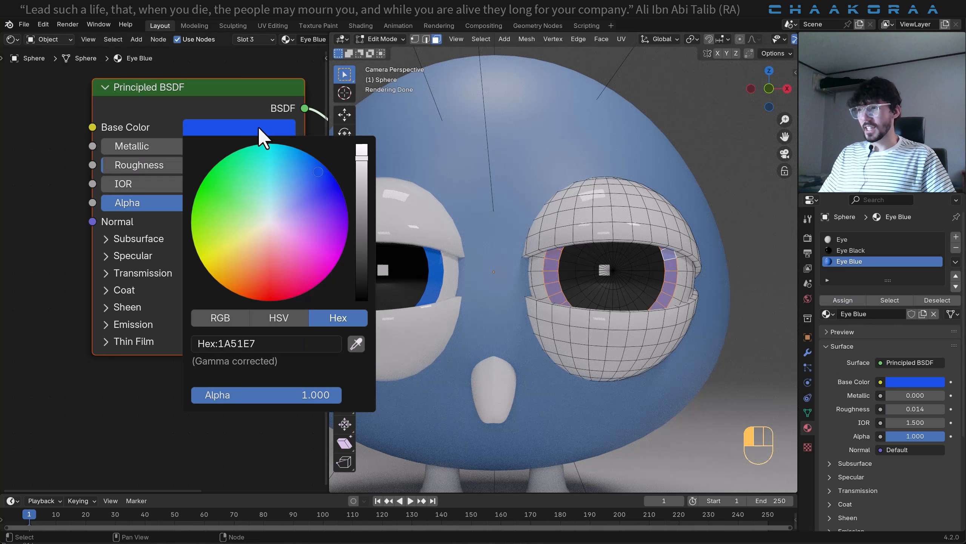
{"action": "left_click_drag", "start_coordinate": [328, 183], "coordinate": [309, 173]}
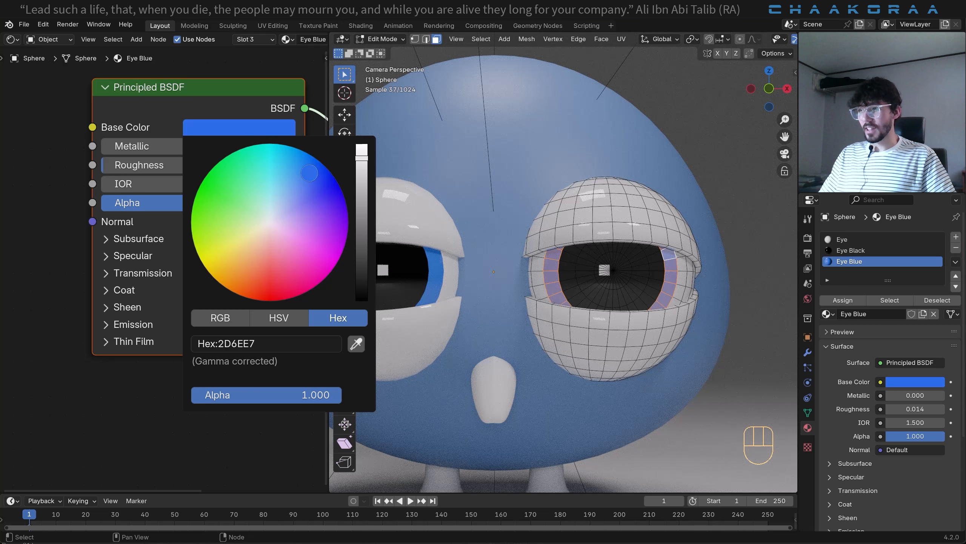
{"action": "scroll", "coordinate": [675, 276], "scroll_direction": "down", "scroll_amount": 4}
{"action": "key", "text": "Tab"}
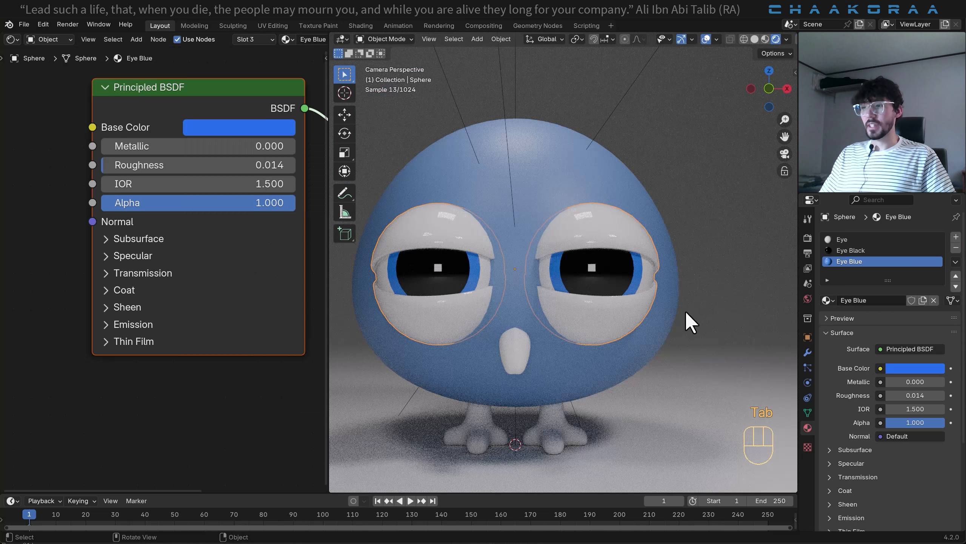
{"action": "scroll", "coordinate": [643, 269], "scroll_direction": "up", "scroll_amount": 2}
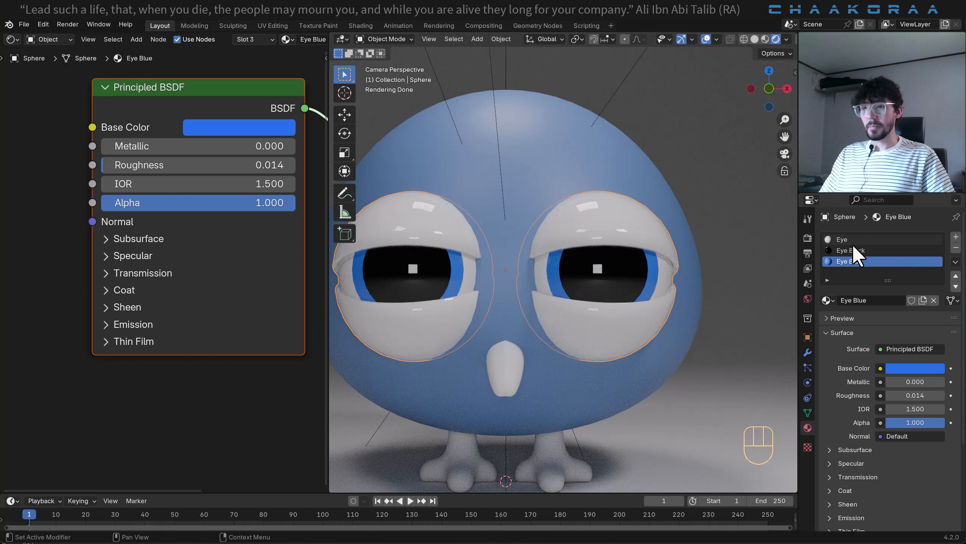
- Add a fourth, empty material slot and select all linked faces of the upper and lower eyelids in Edit Mode
{"action": "left_click", "coordinate": [957, 239]}
{"action": "key", "text": "Tab"}
{"action": "scroll", "coordinate": [618, 235], "scroll_direction": "up", "scroll_amount": 1}
{"action": "left_click", "coordinate": [640, 215]}
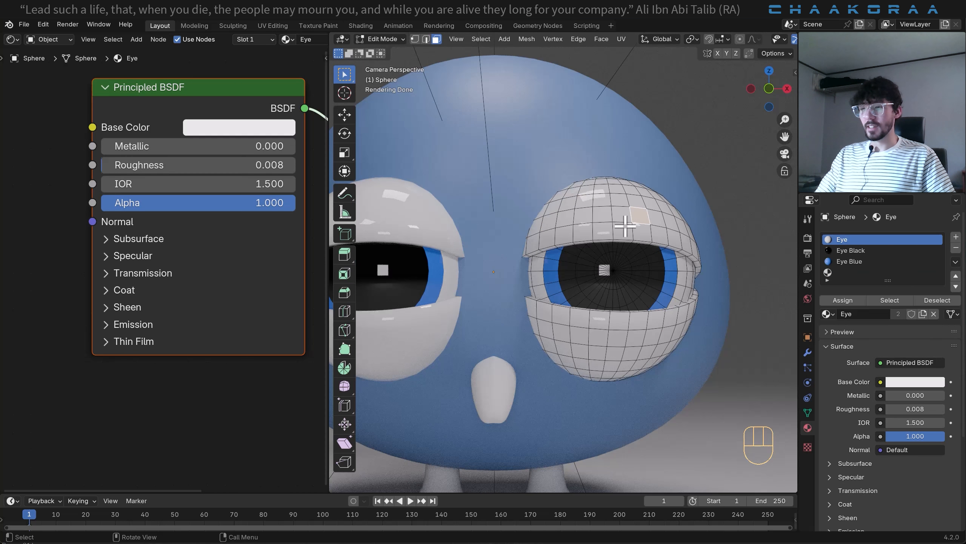
{"action": "key", "text": "l"}
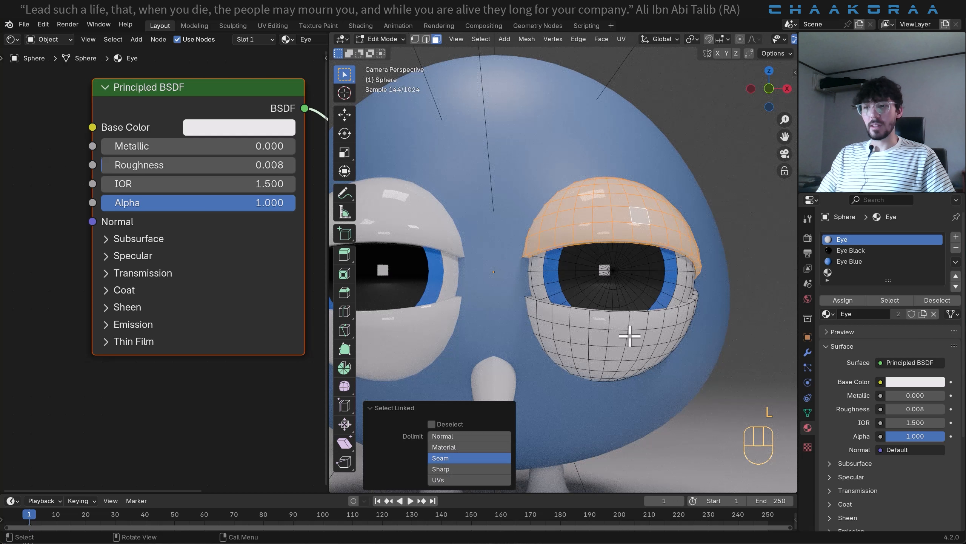
{"action": "key", "text": "l"}
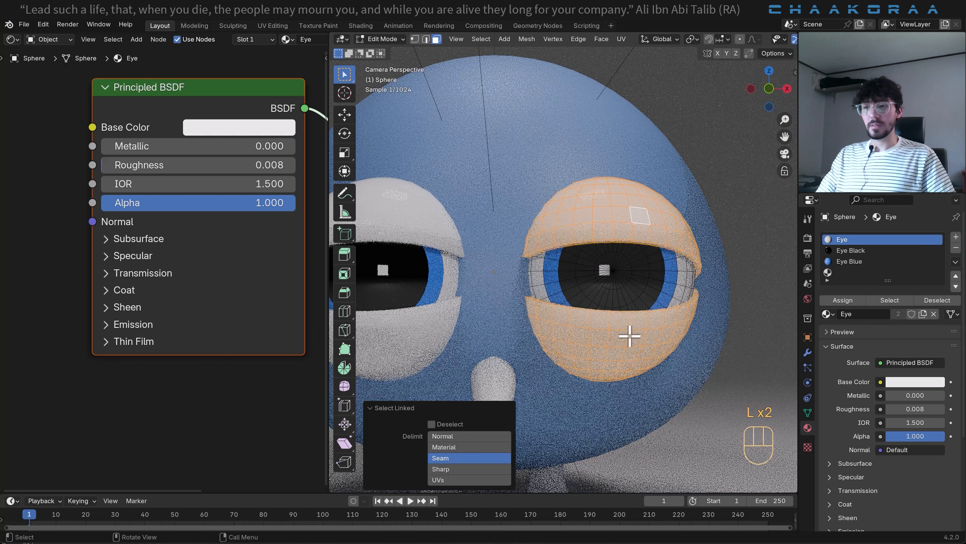
- Put the existing Body material in the empty fourth slot, assign it to the selected eyelid faces and return to Object Mode
{"action": "left_click", "coordinate": [838, 272]}
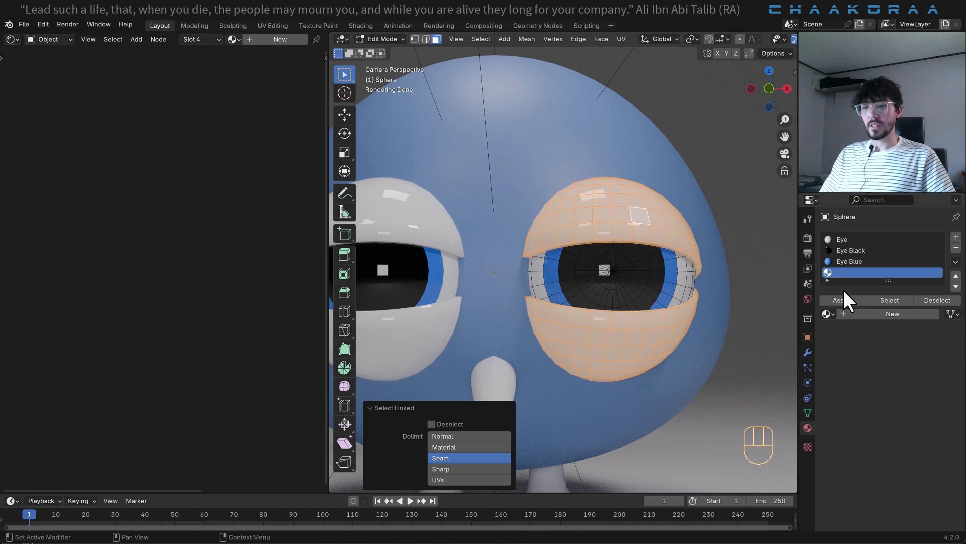
{"action": "left_click", "coordinate": [826, 313]}
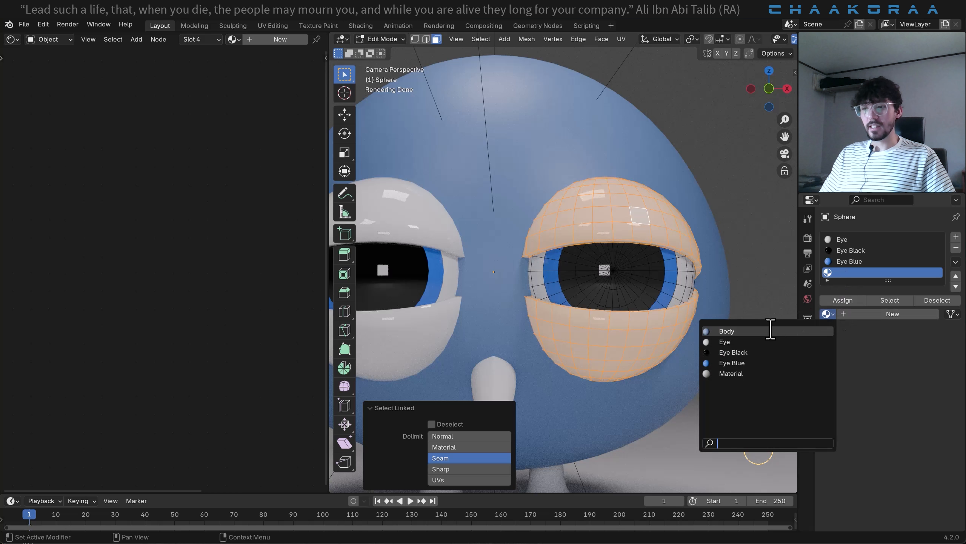
{"action": "left_click", "coordinate": [723, 331]}
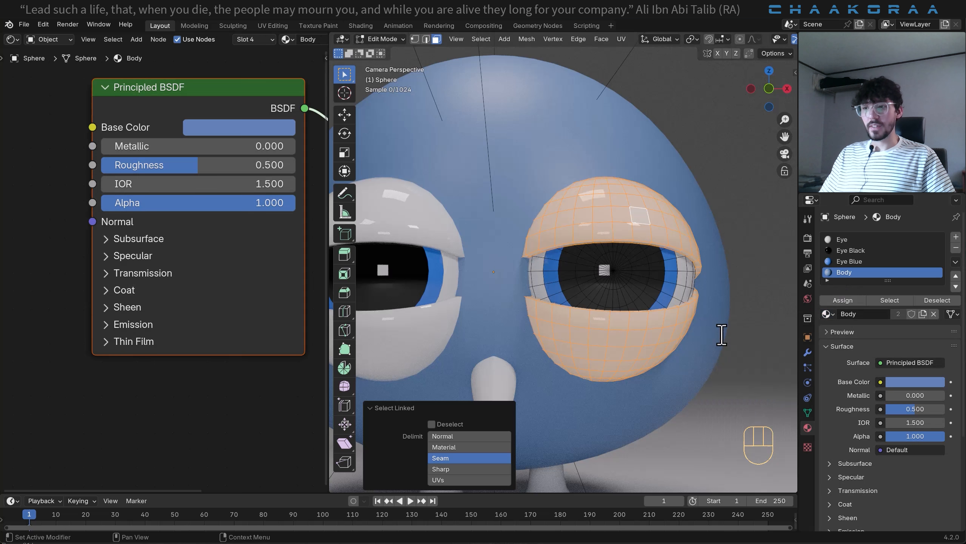
{"action": "left_click", "coordinate": [844, 300]}
{"action": "key", "text": "Tab"}
{"action": "scroll", "coordinate": [642, 252], "scroll_direction": "down", "scroll_amount": 5}
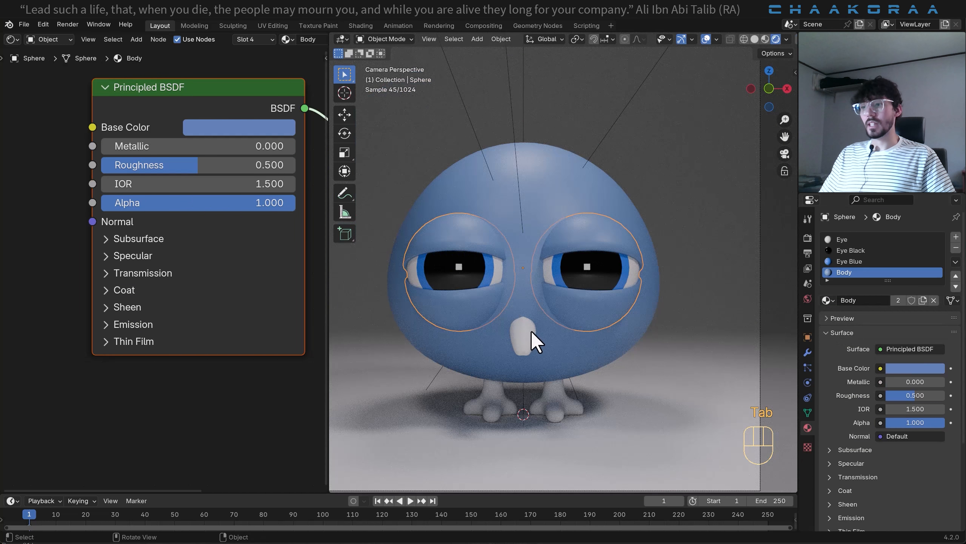
- Give the beak a new material named orange
{"action": "left_click", "coordinate": [532, 331]}
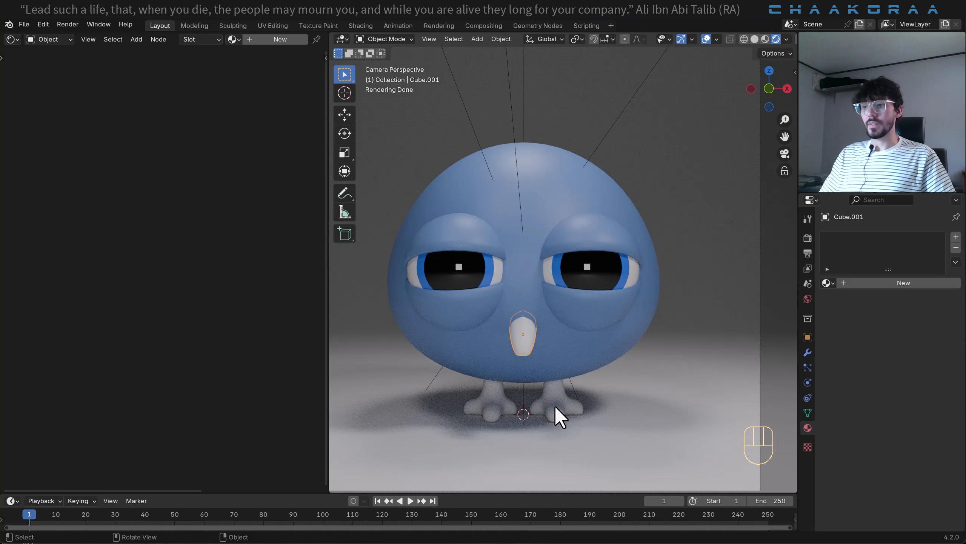
{"action": "left_click", "coordinate": [880, 283]}
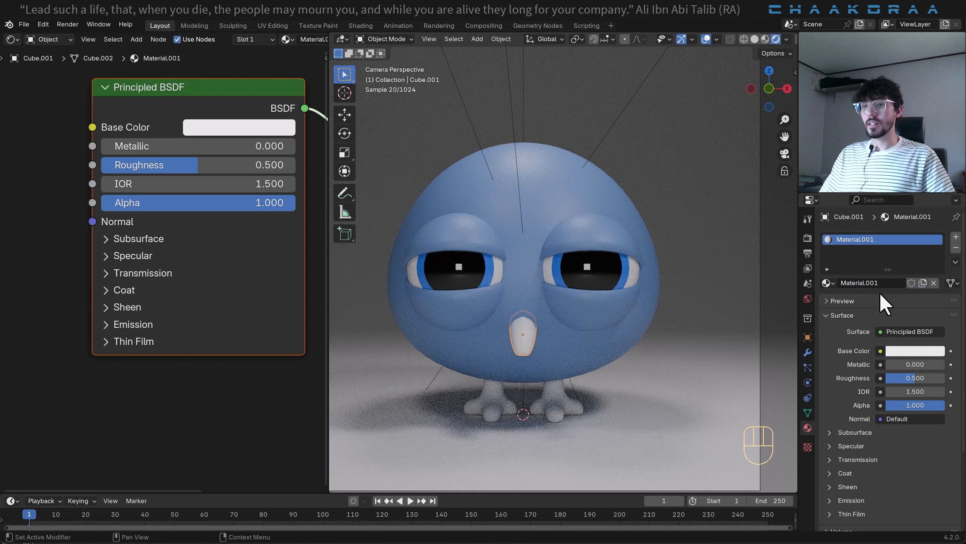
{"action": "double_click", "coordinate": [870, 284]}
{"action": "type", "text": "o"}
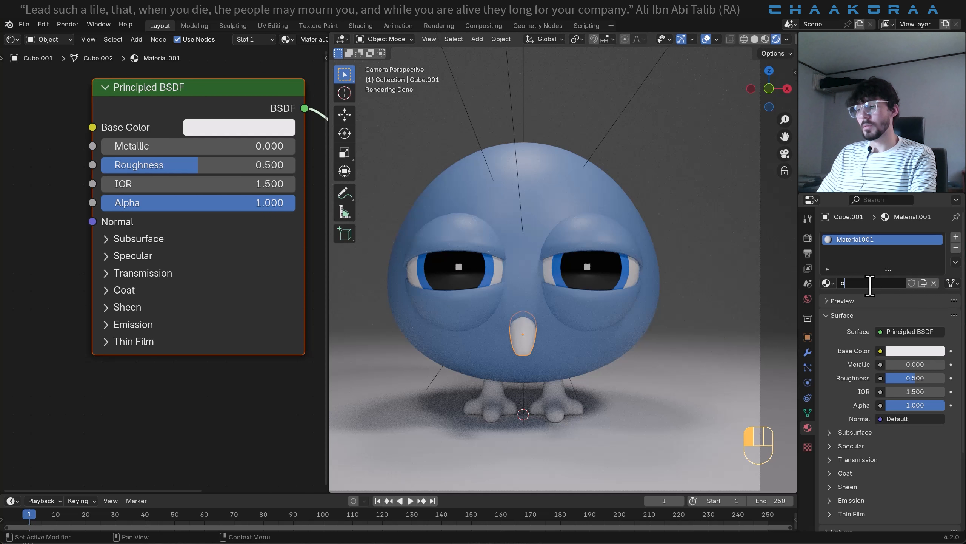
{"action": "type", "text": "range"}
{"action": "key", "text": "Return"}
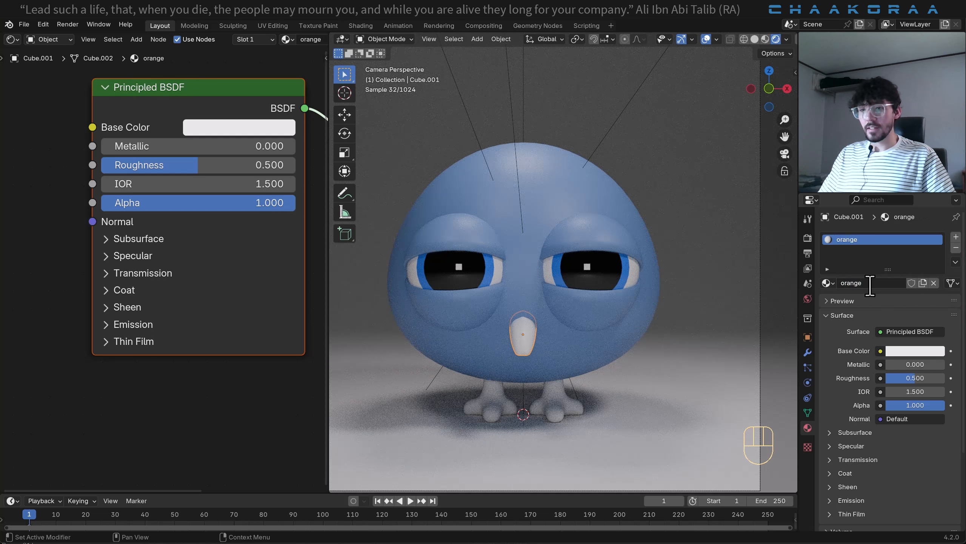
- Set the beak material's base color to a bright orange and its roughness to 0.307
{"action": "left_click", "coordinate": [897, 353]}
{"action": "left_click_drag", "start_coordinate": [869, 220], "coordinate": [864, 261]}
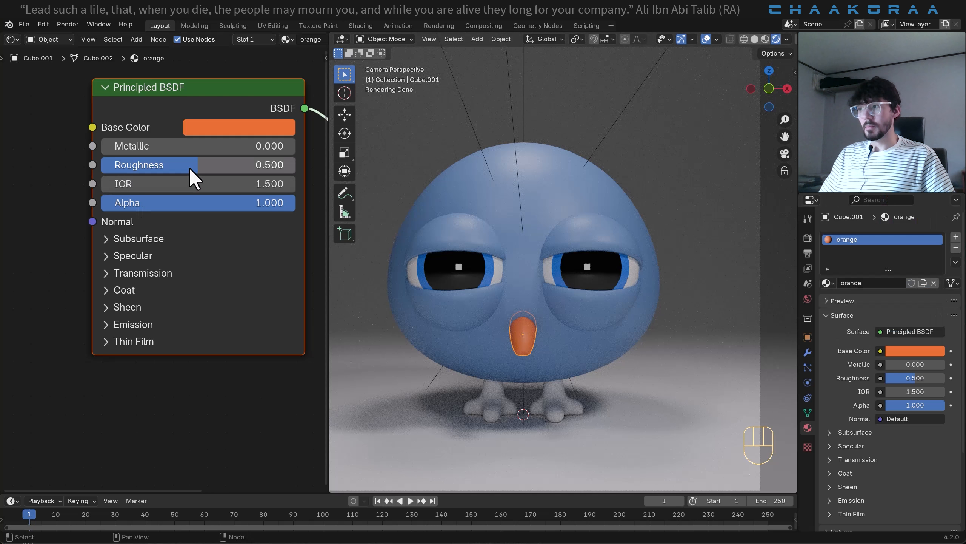
{"action": "left_click_drag", "start_coordinate": [194, 168], "coordinate": [160, 168]}
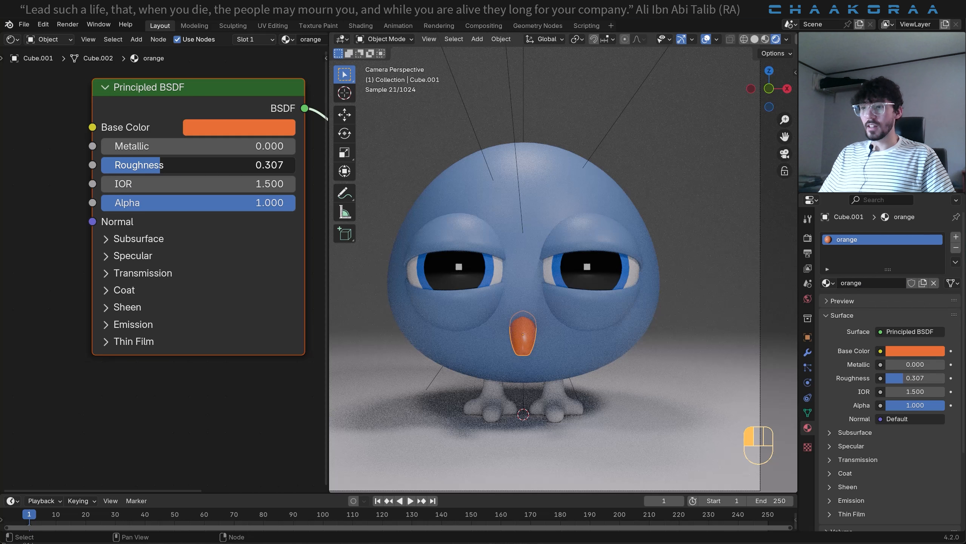
- Select the feet together with the beak as the active object and link the beak's material to the feet
{"action": "left_click", "coordinate": [556, 402]}
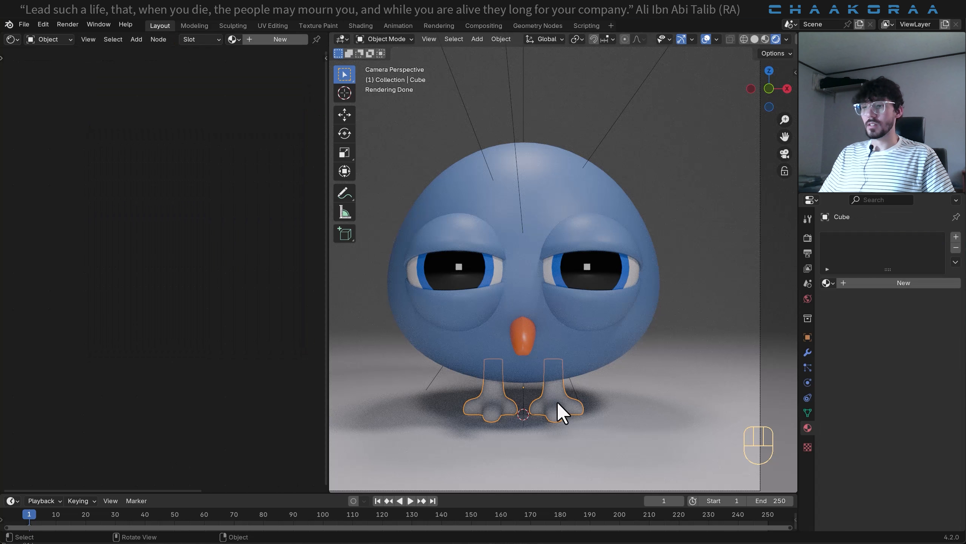
{"action": "left_click", "coordinate": [520, 339], "text": "shift"}
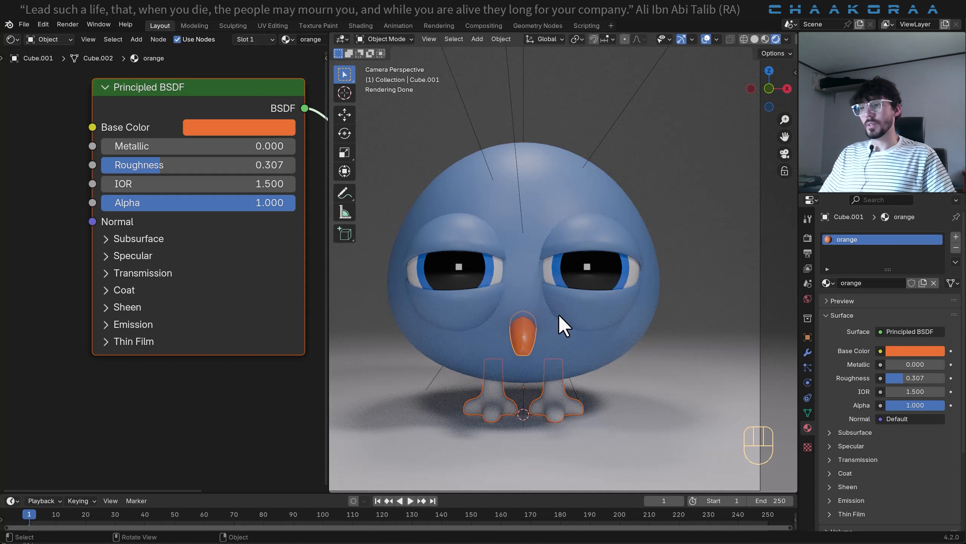
{"action": "key", "text": "ctrl+l"}
{"action": "mouse_move", "coordinate": [558, 314]}
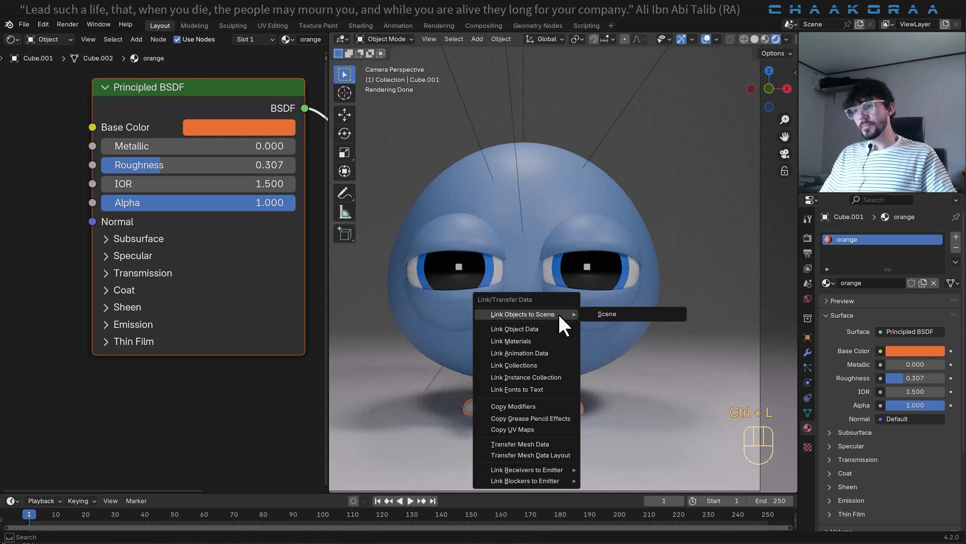
{"action": "left_click", "coordinate": [536, 340]}
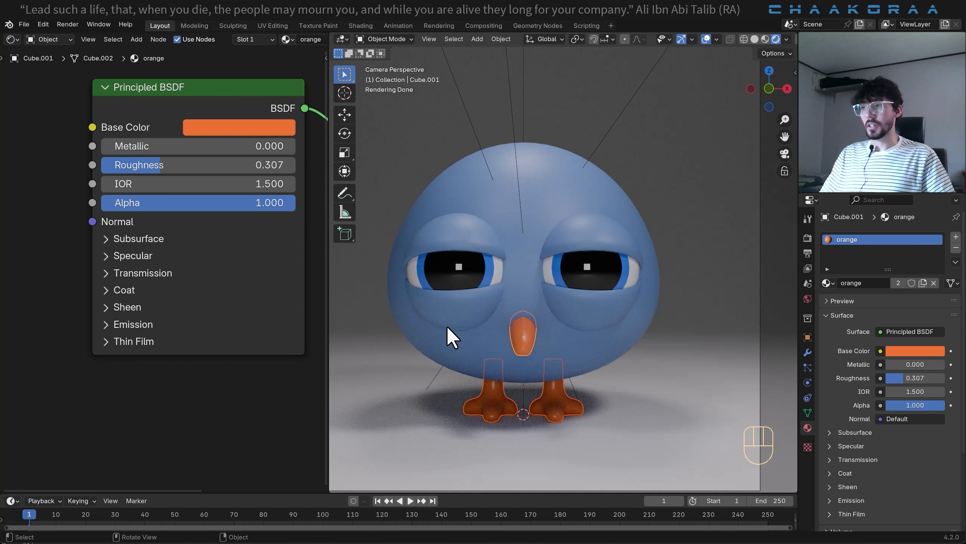
- Give the backdrop plane a new material named Floor
{"action": "left_click", "coordinate": [684, 231]}
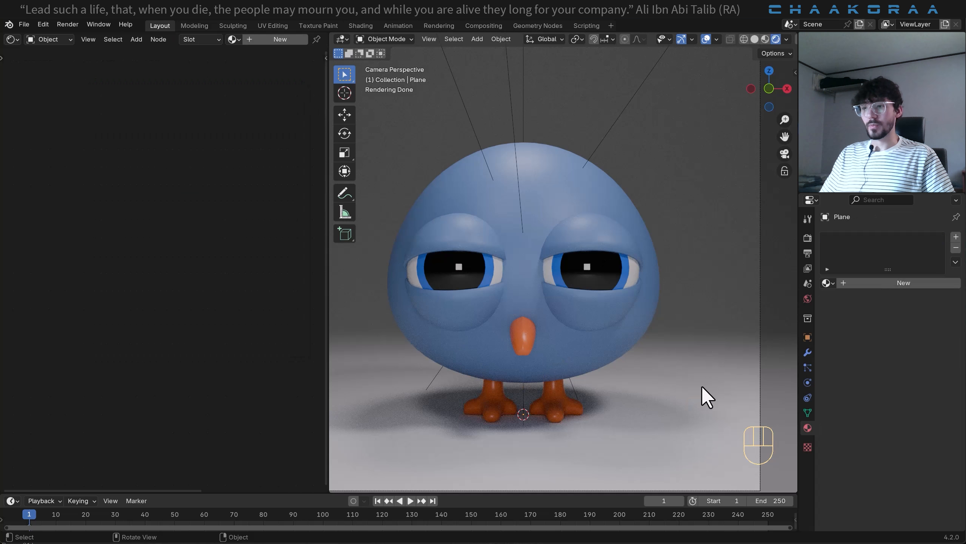
{"action": "left_click", "coordinate": [898, 283]}
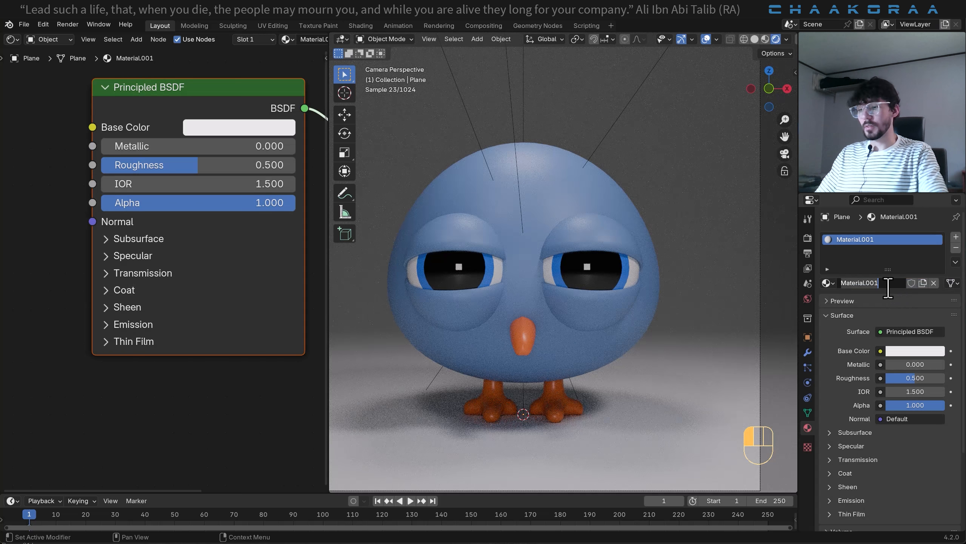
{"action": "type", "text": "Floor"}
{"action": "key", "text": "Return"}
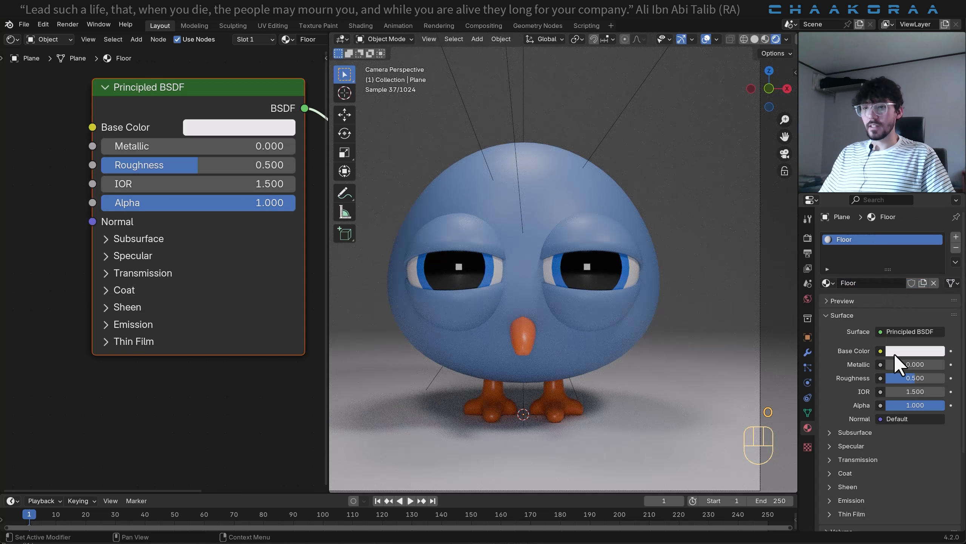
- Set the Floor material's base color to a pale blue-lavender, hex C1C8E7, and its roughness to 0.095
{"action": "left_click", "coordinate": [894, 354]}
{"action": "type", "text": "B4C8E7"}
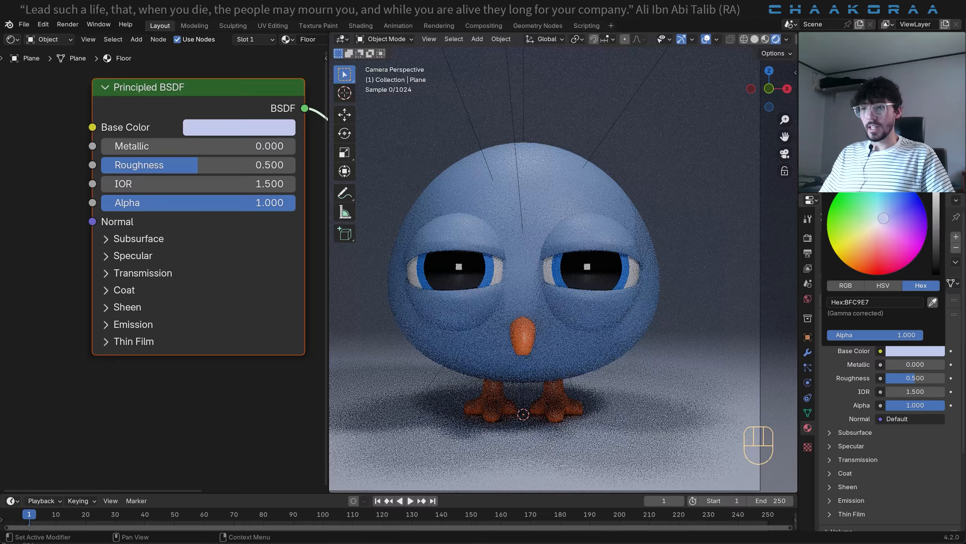
{"action": "left_click_drag", "start_coordinate": [883, 218], "coordinate": [883, 219]}
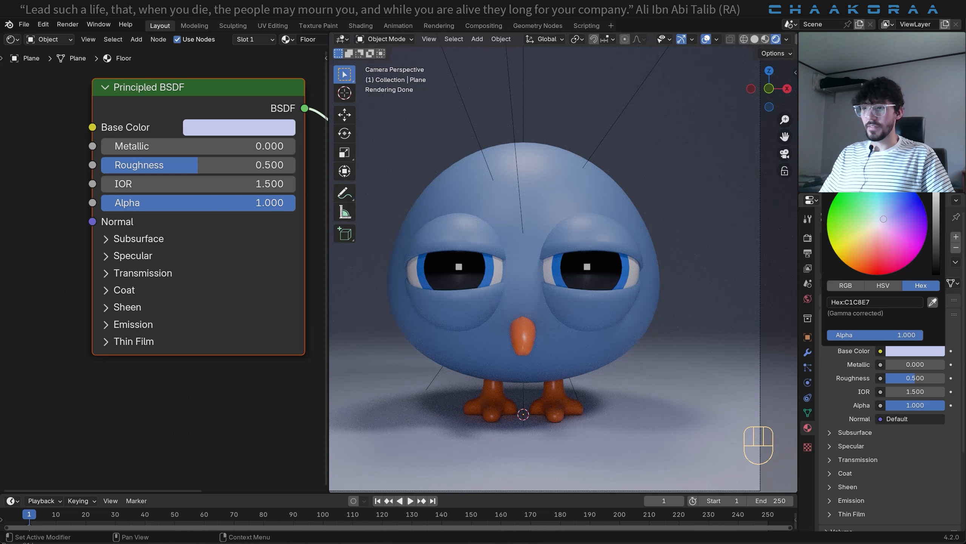
{"action": "left_click_drag", "start_coordinate": [206, 165], "coordinate": [126, 165]}
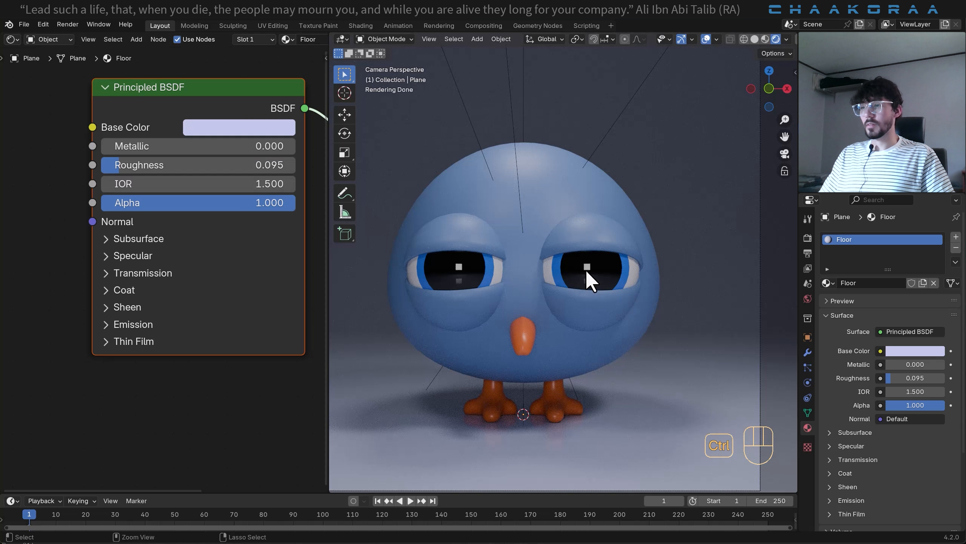
- Save the file, then widen the 3D viewport by narrowing the shader editor and fit the whole camera frame in it
{"action": "key", "text": "ctrl+s"}
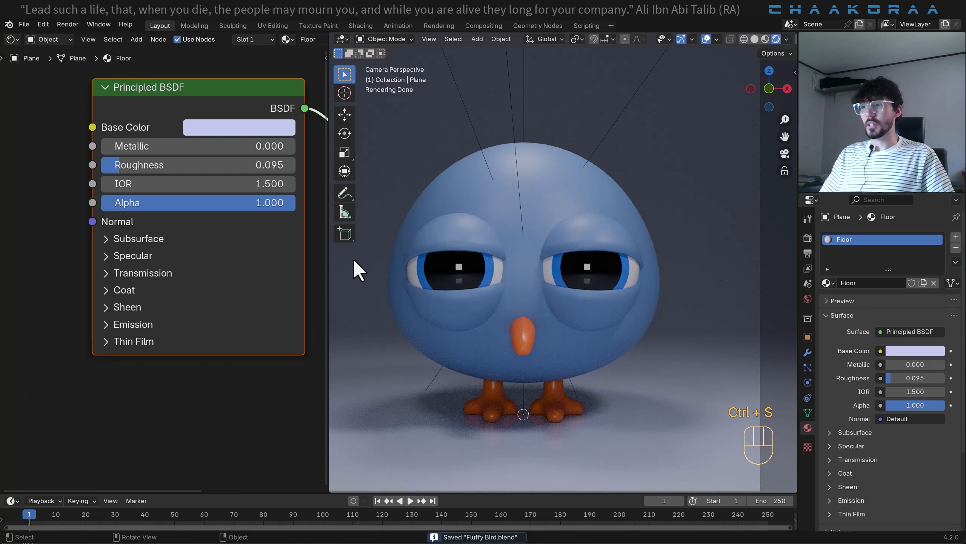
{"action": "left_click_drag", "start_coordinate": [324, 270], "coordinate": [114, 281]}
{"action": "scroll", "coordinate": [584, 220], "scroll_direction": "down", "scroll_amount": 4}
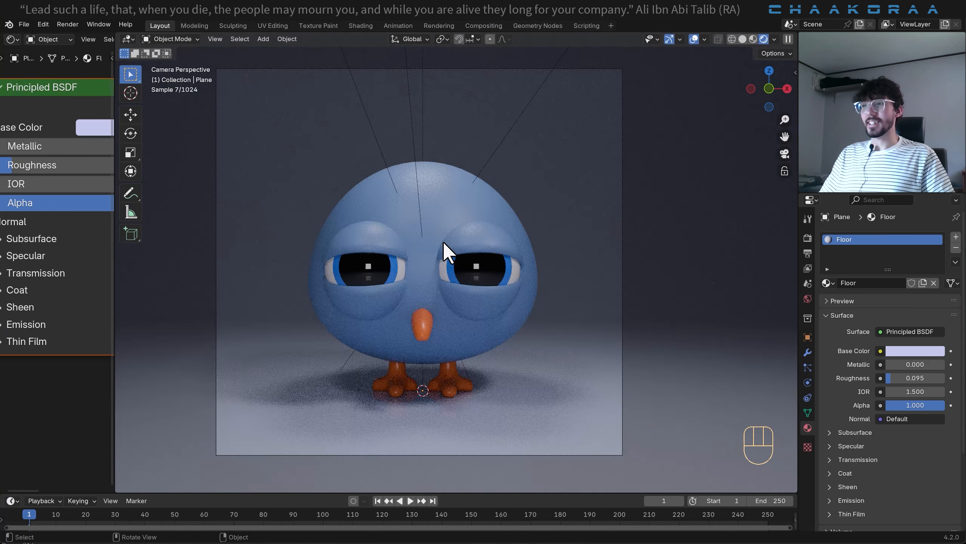
{"action": "middle_click_drag", "start_coordinate": [436, 224], "coordinate": [451, 229], "text": "shift"}
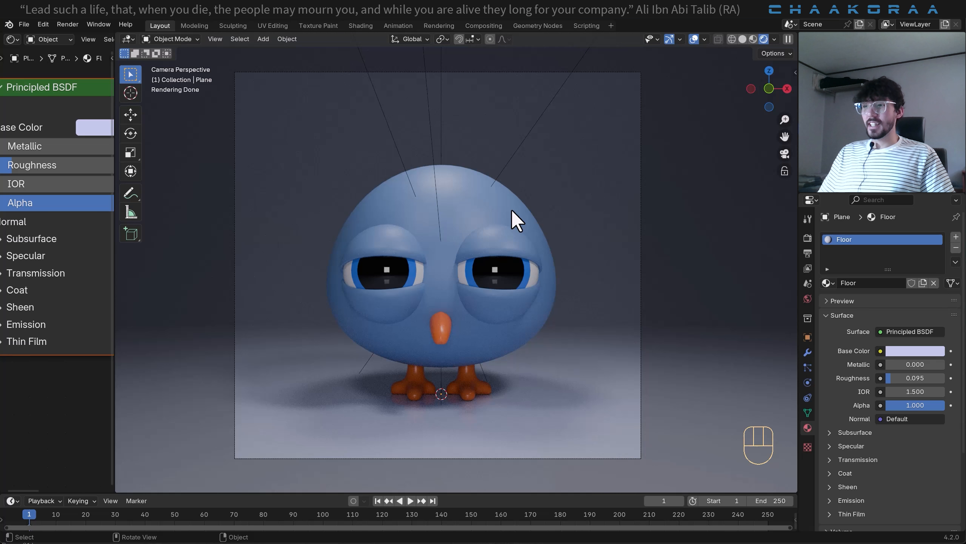
- Add a particle system to the bird's body and set its type to Hair
{"action": "left_click", "coordinate": [807, 366]}
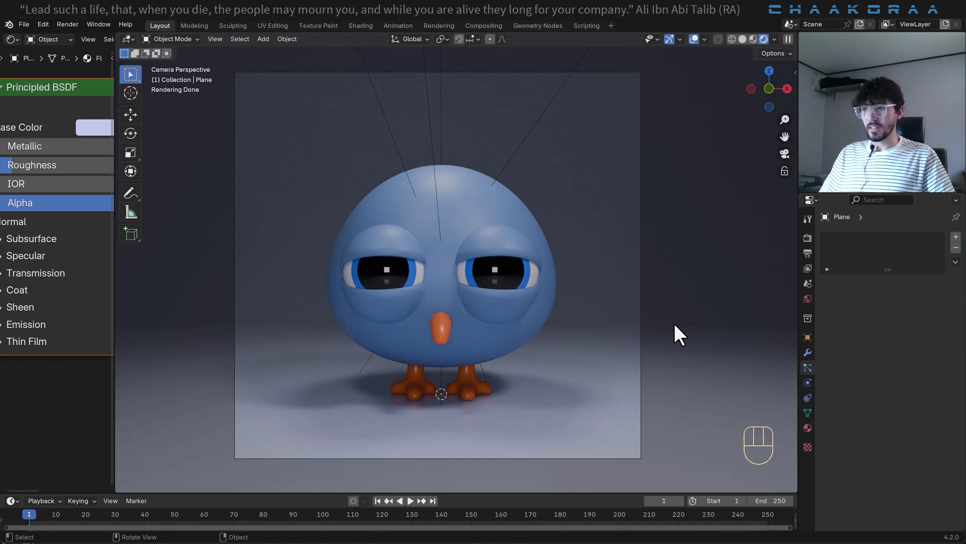
{"action": "left_click", "coordinate": [461, 198]}
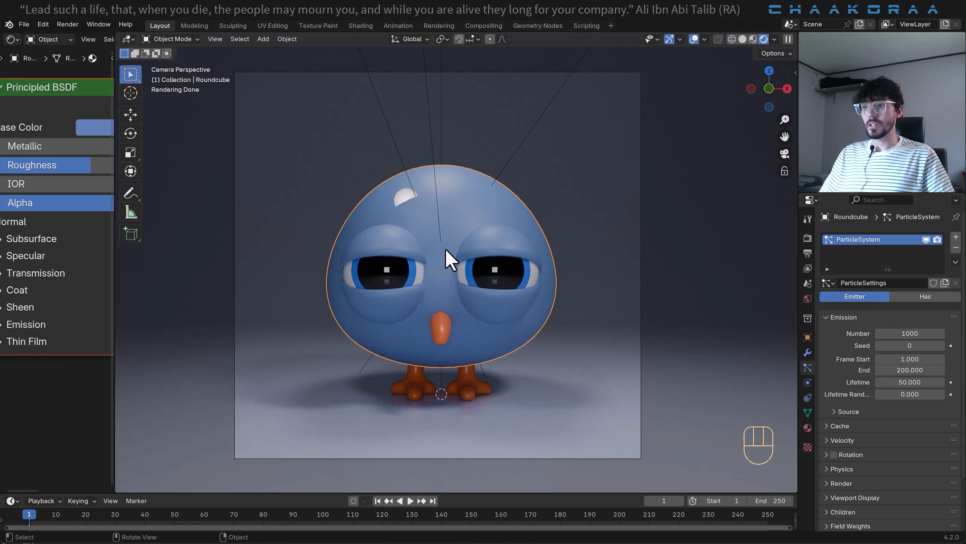
{"action": "left_click", "coordinate": [926, 296]}
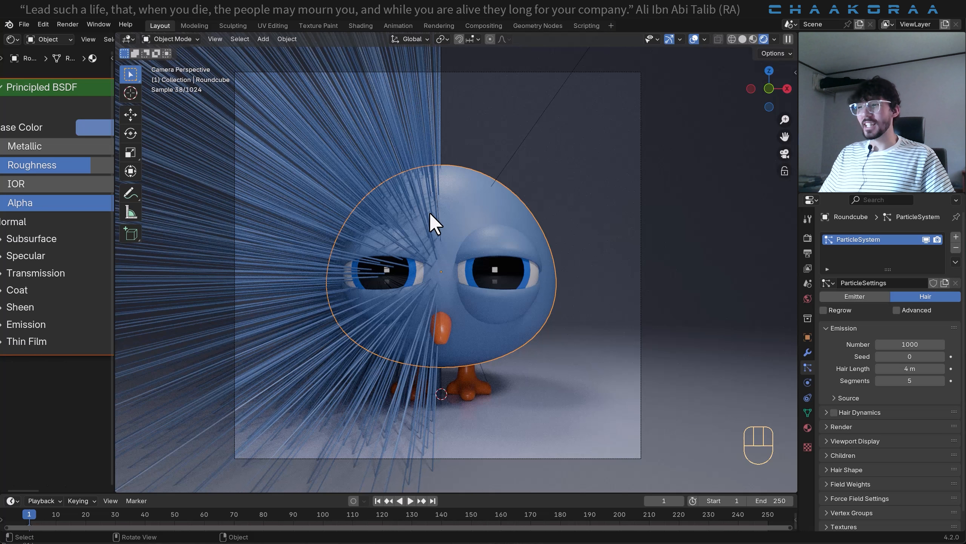
- Check the body's modifiers and make the hair emission source use the modifier stack
{"action": "left_click", "coordinate": [808, 353]}
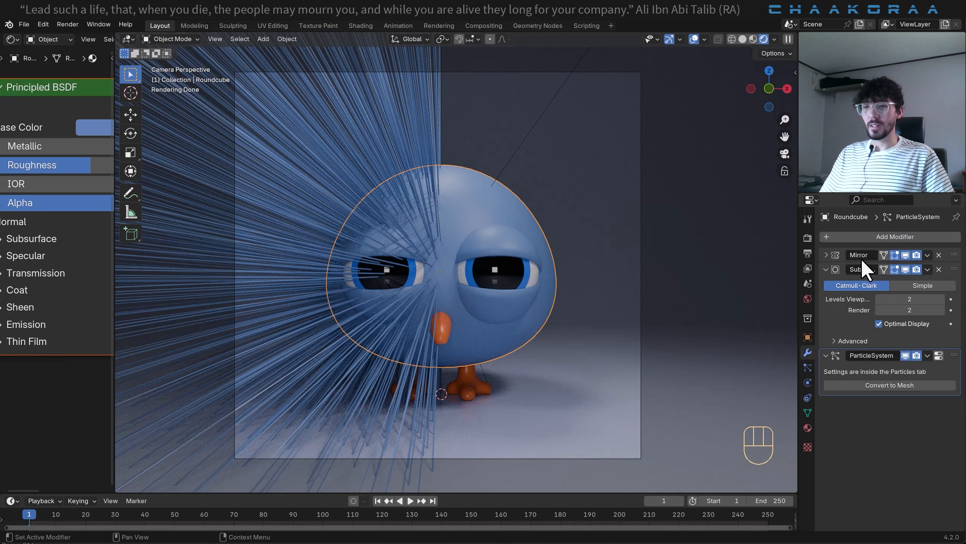
{"action": "left_click", "coordinate": [810, 368]}
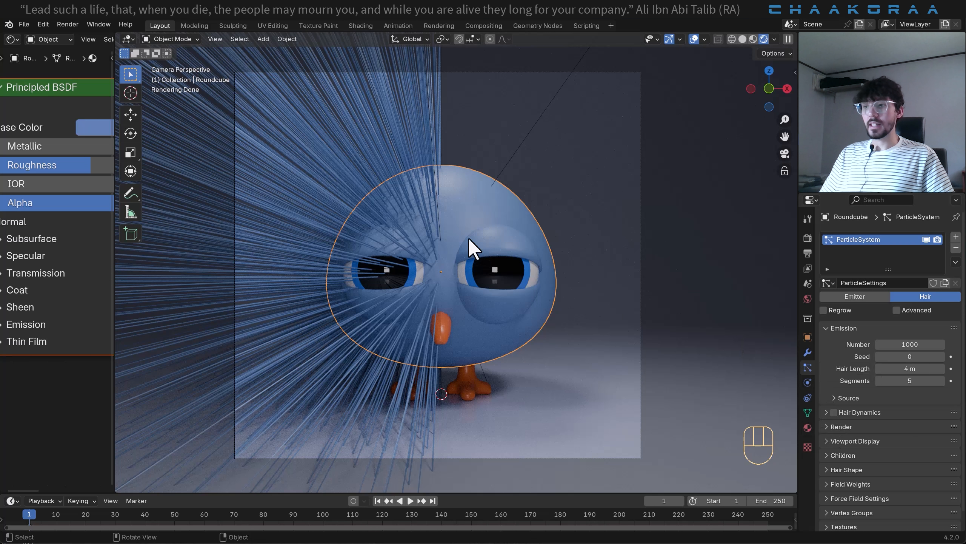
{"action": "left_click", "coordinate": [834, 399]}
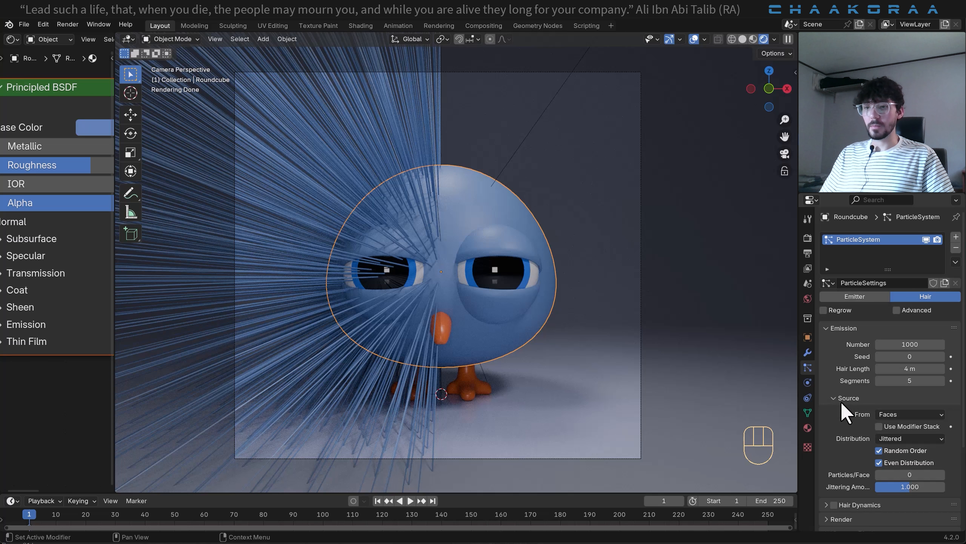
{"action": "left_click", "coordinate": [879, 426]}
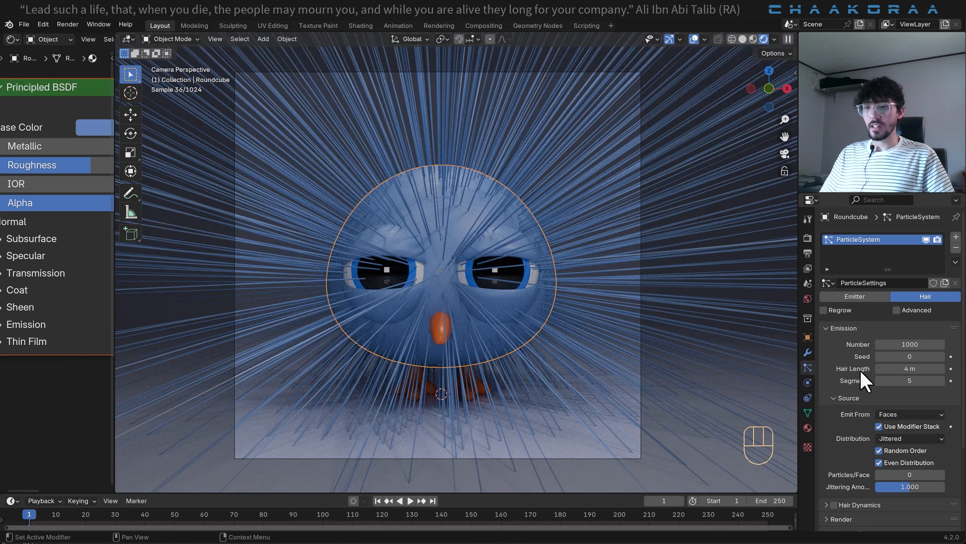
- Set the hair length of the body's particle system to 0.2 m
{"action": "scroll", "coordinate": [474, 235], "scroll_direction": "down", "scroll_amount": 2}
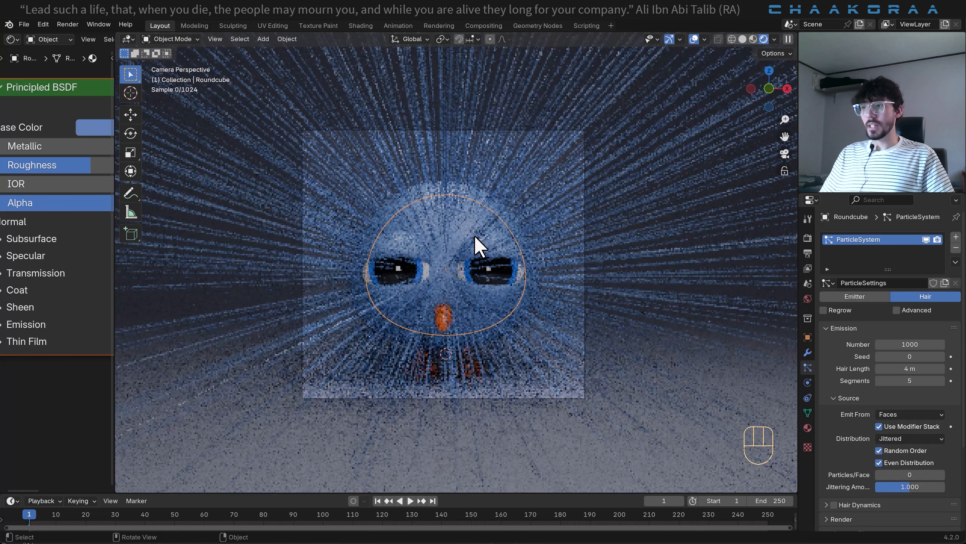
{"action": "scroll", "coordinate": [475, 240], "scroll_direction": "down", "scroll_amount": 4}
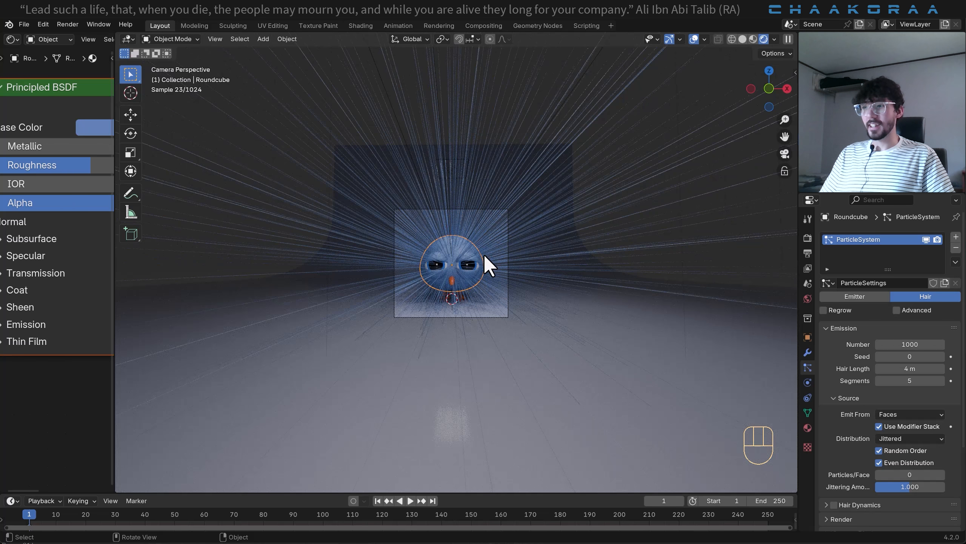
{"action": "scroll", "coordinate": [487, 264], "scroll_direction": "up", "scroll_amount": 5}
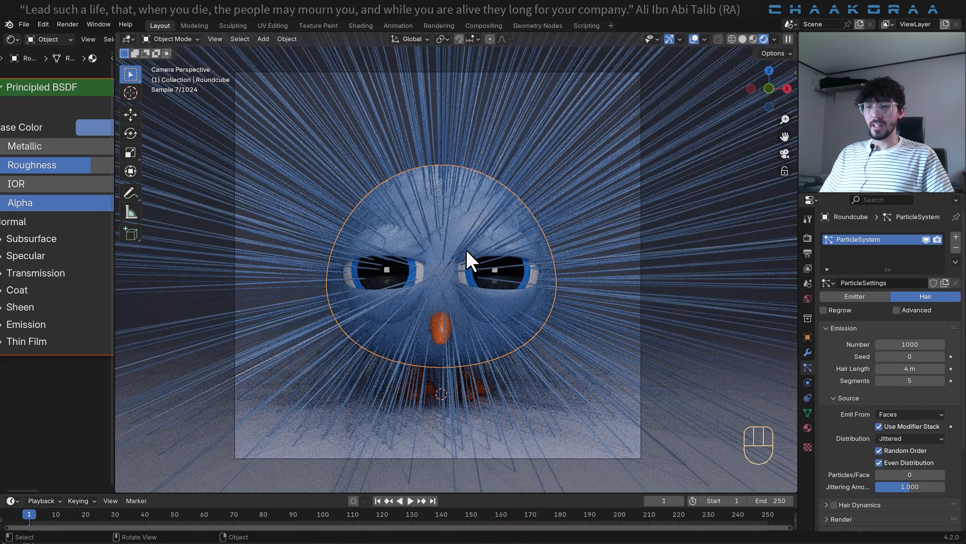
{"action": "left_click", "coordinate": [913, 370]}
{"action": "key", "text": "BackSpace"}
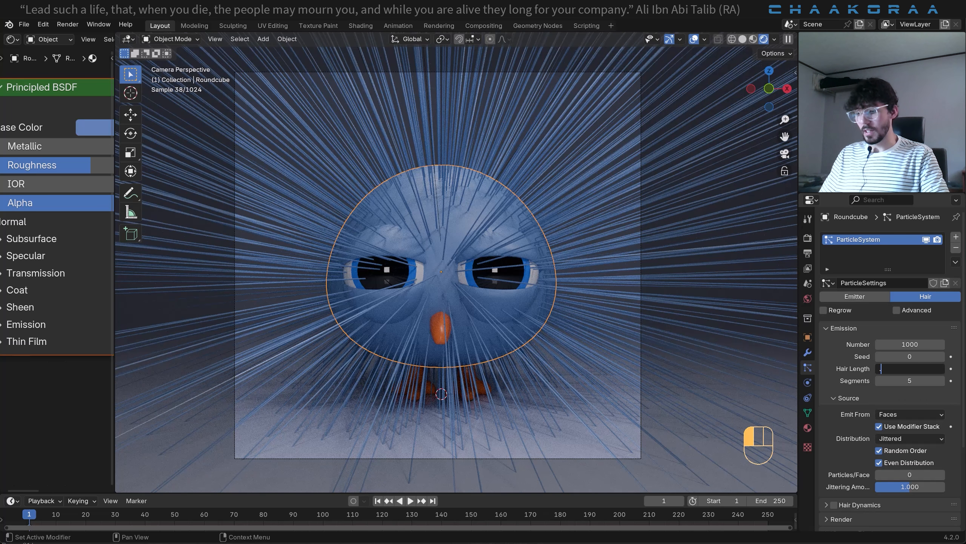
{"action": "key", "text": "Return"}
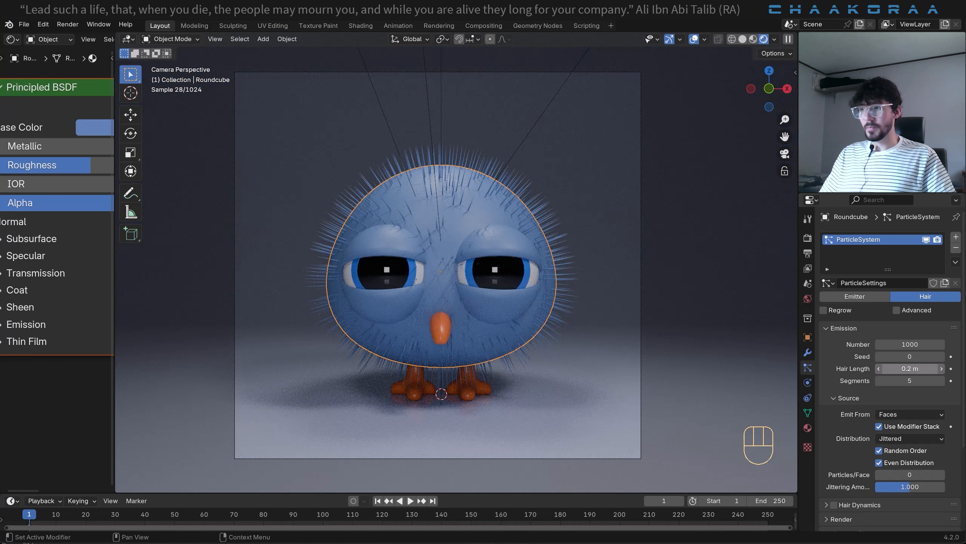
{"action": "scroll", "coordinate": [536, 275], "scroll_direction": "up", "scroll_amount": 1}
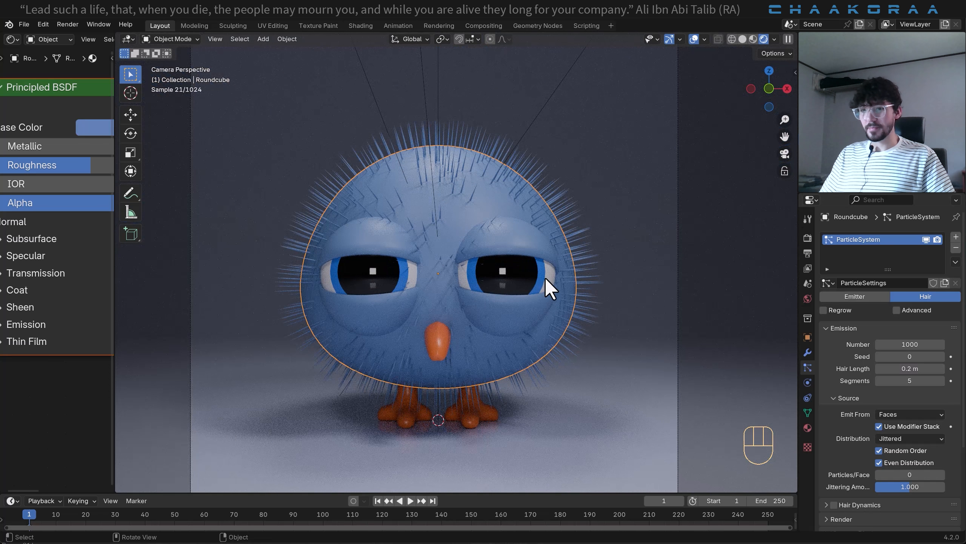
- Examine the hair particle system's emission and render settings, including the material assigned to the hair
{"action": "scroll", "coordinate": [873, 392], "scroll_direction": "down", "scroll_amount": 1}
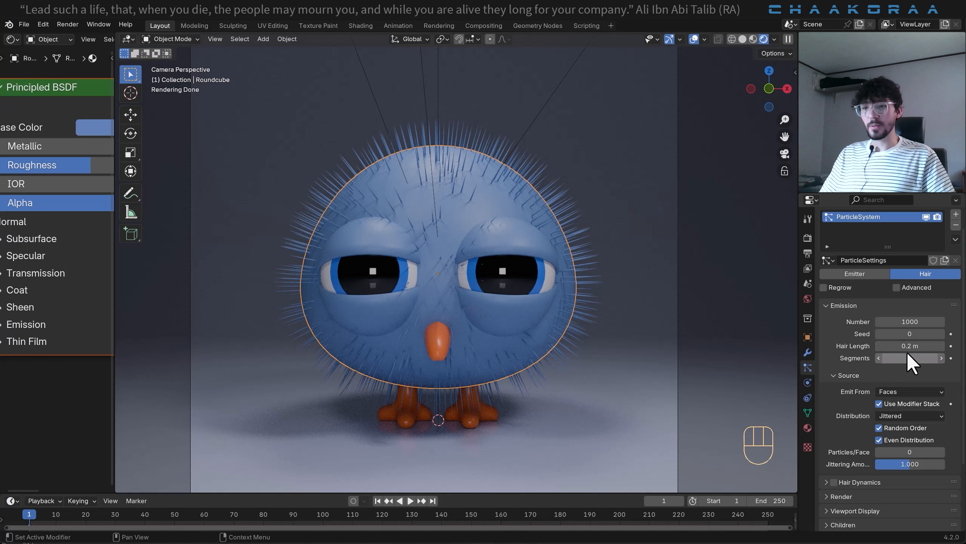
{"action": "scroll", "coordinate": [864, 387], "scroll_direction": "down", "scroll_amount": 2}
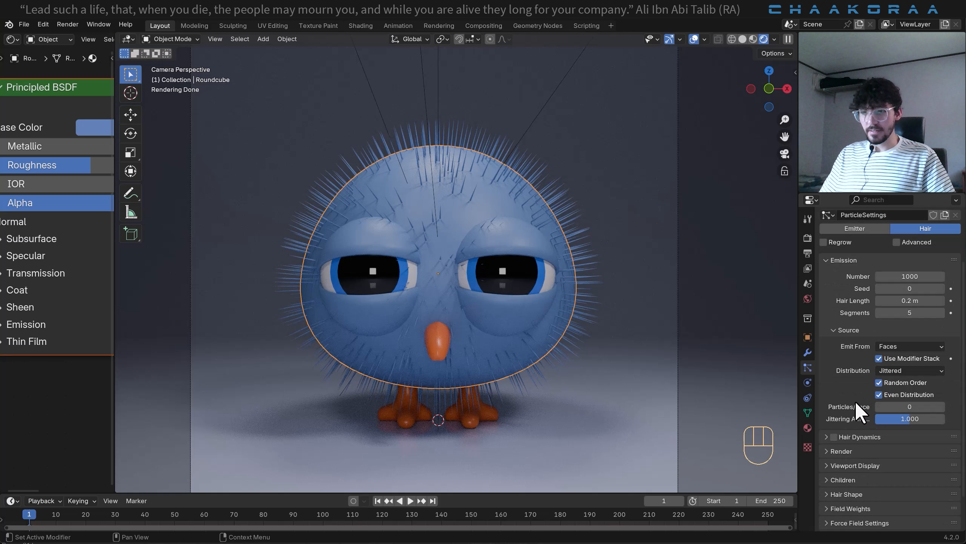
{"action": "scroll", "coordinate": [856, 453], "scroll_direction": "down", "scroll_amount": 1}
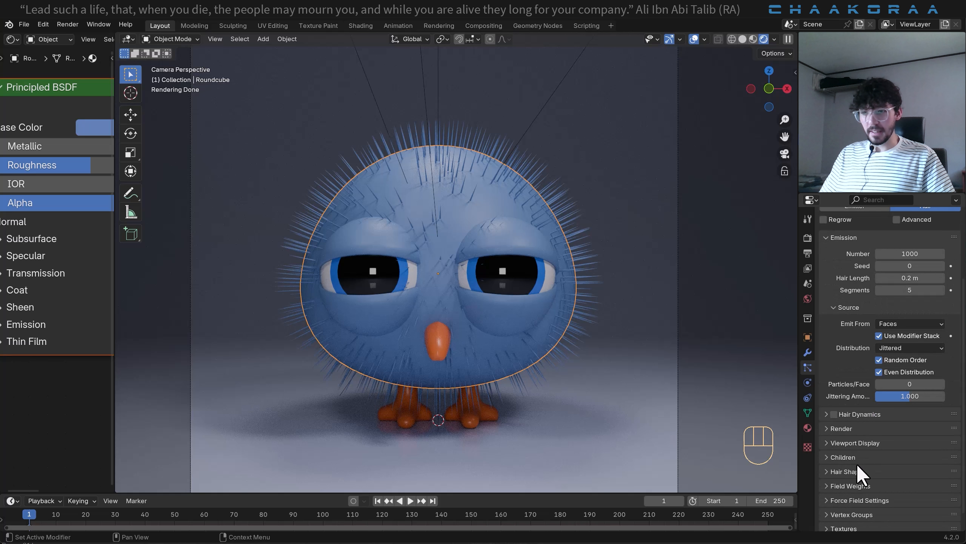
{"action": "left_click", "coordinate": [833, 428]}
{"action": "scroll", "coordinate": [842, 448], "scroll_direction": "down", "scroll_amount": 1}
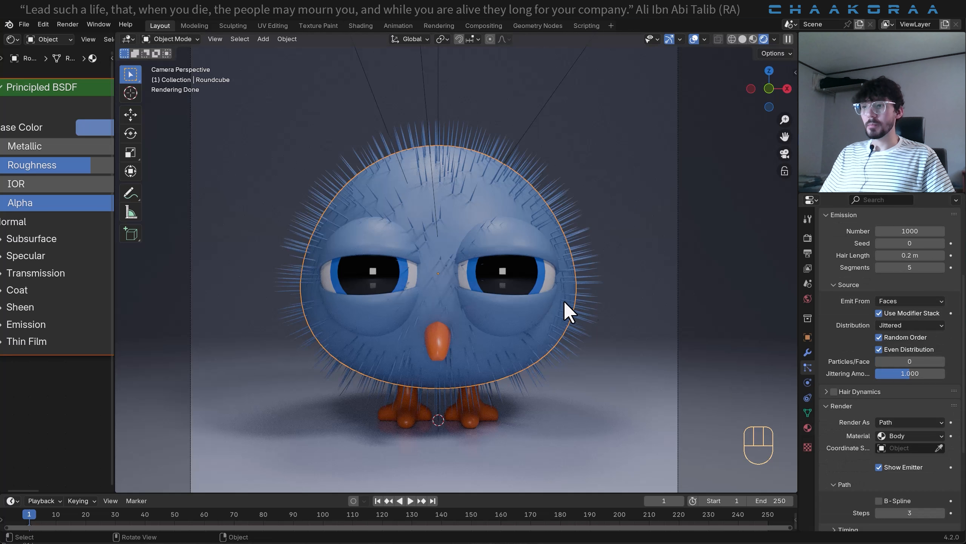
{"action": "scroll", "coordinate": [823, 266], "scroll_direction": "up", "scroll_amount": 3}
{"action": "scroll", "coordinate": [823, 265], "scroll_direction": "up", "scroll_amount": 3}
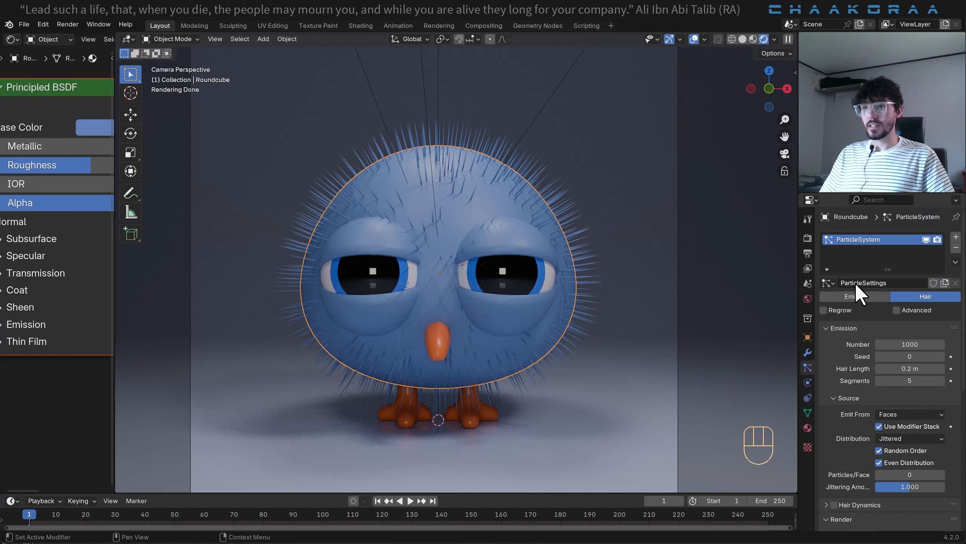
{"action": "scroll", "coordinate": [853, 260], "scroll_direction": "down", "scroll_amount": 5}
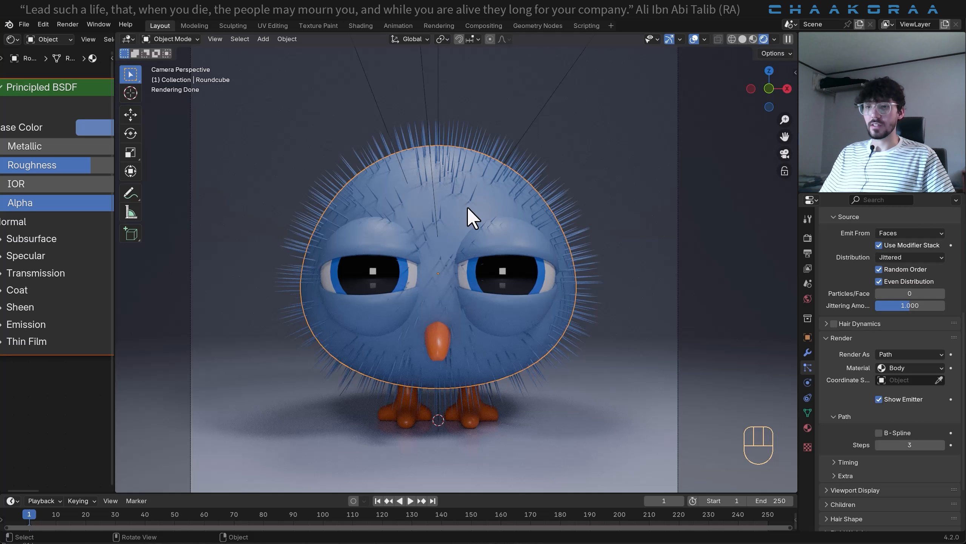
{"action": "scroll", "coordinate": [850, 415], "scroll_direction": "down", "scroll_amount": 3}
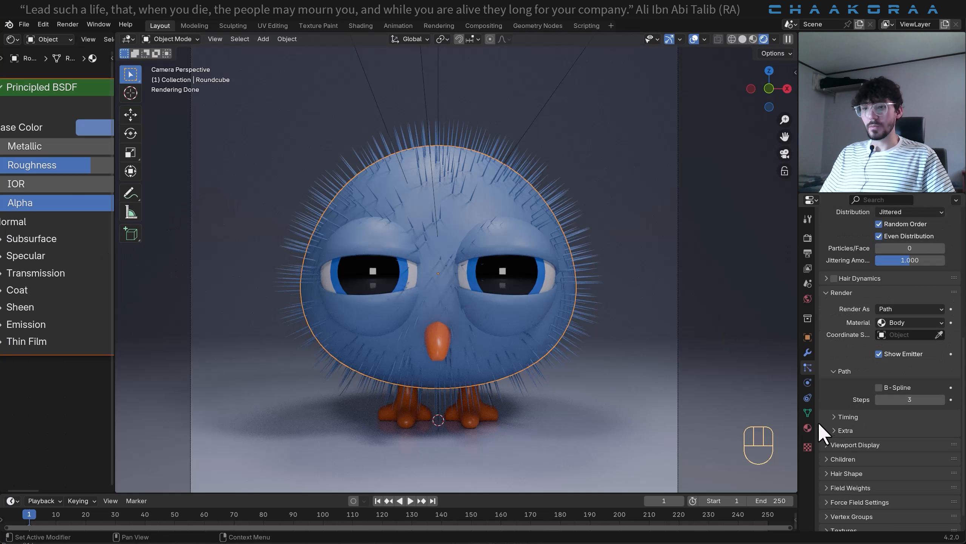
- Add a second material slot with a new material to the bird's body and name the material Hair
{"action": "left_click", "coordinate": [808, 427]}
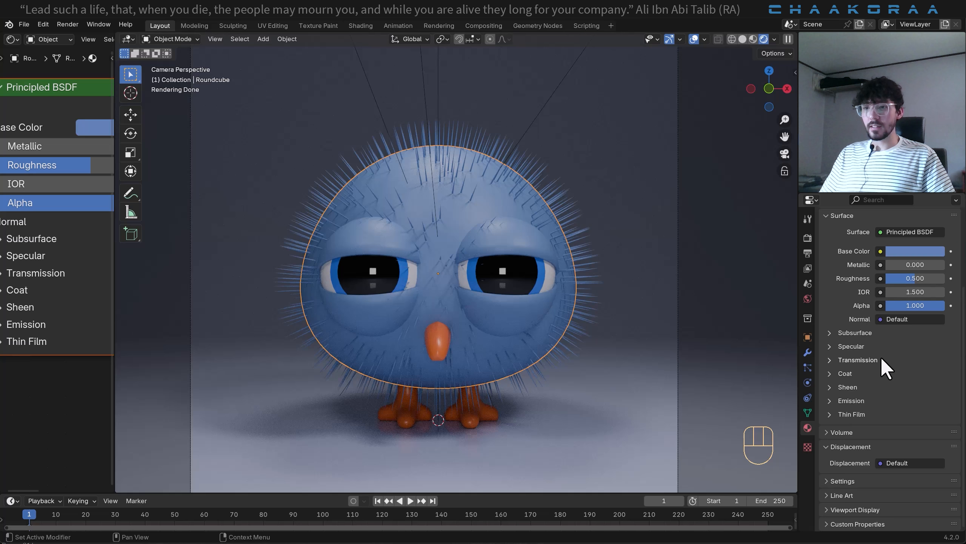
{"action": "scroll", "coordinate": [880, 357], "scroll_direction": "up", "scroll_amount": 4}
{"action": "scroll", "coordinate": [913, 335], "scroll_direction": "up", "scroll_amount": 2}
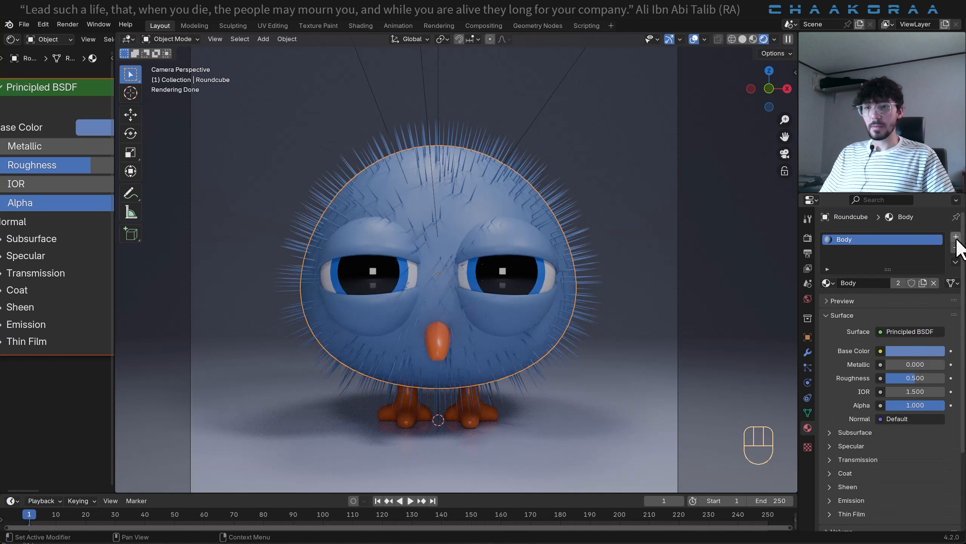
{"action": "left_click", "coordinate": [956, 237]}
{"action": "left_click", "coordinate": [871, 303]}
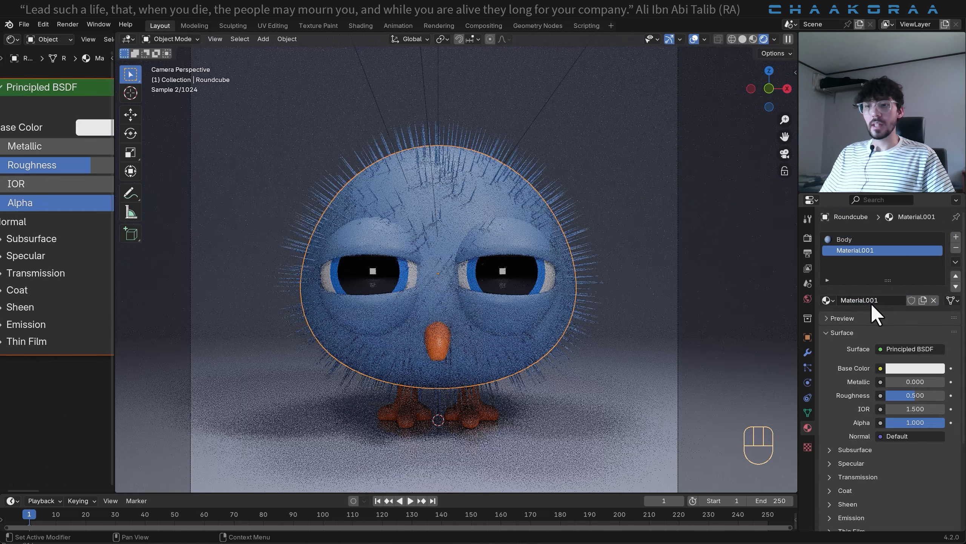
{"action": "double_click", "coordinate": [871, 300]}
{"action": "type", "text": "Hair"}
{"action": "key", "text": "Return"}
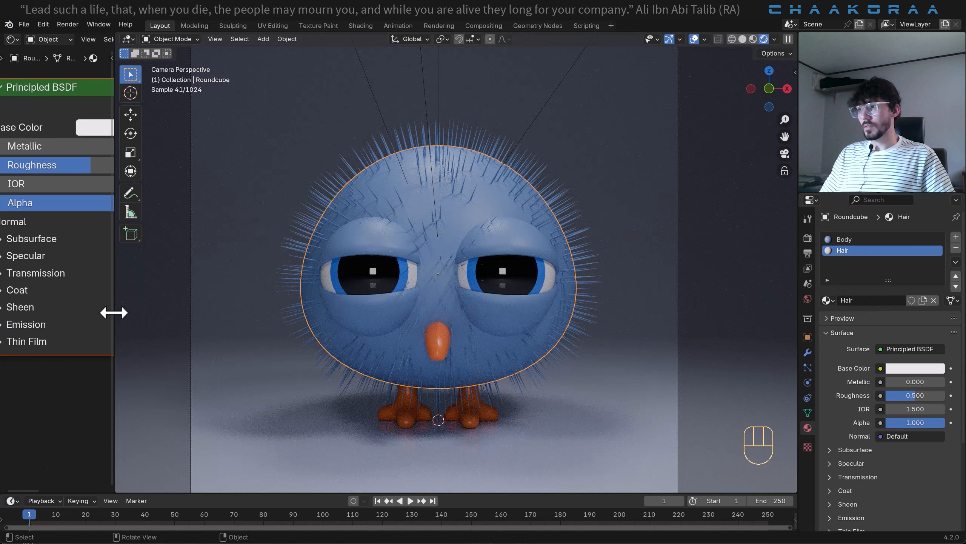
- Widen the shader editor and delete the Principled BSDF node from the Hair material
{"action": "left_click_drag", "start_coordinate": [112, 313], "coordinate": [341, 319]}
{"action": "middle_click_drag", "start_coordinate": [233, 277], "coordinate": [155, 319]}
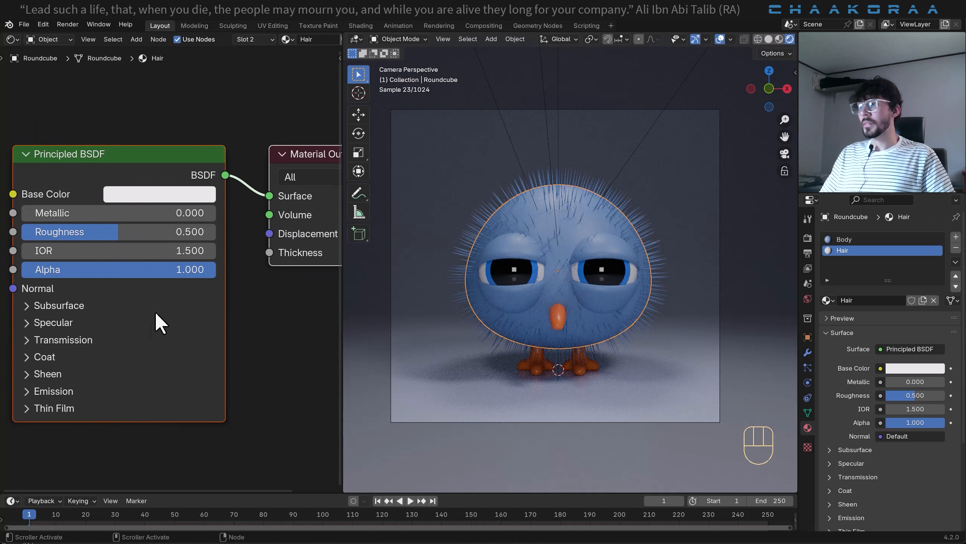
{"action": "scroll", "coordinate": [211, 281], "scroll_direction": "down", "scroll_amount": 2}
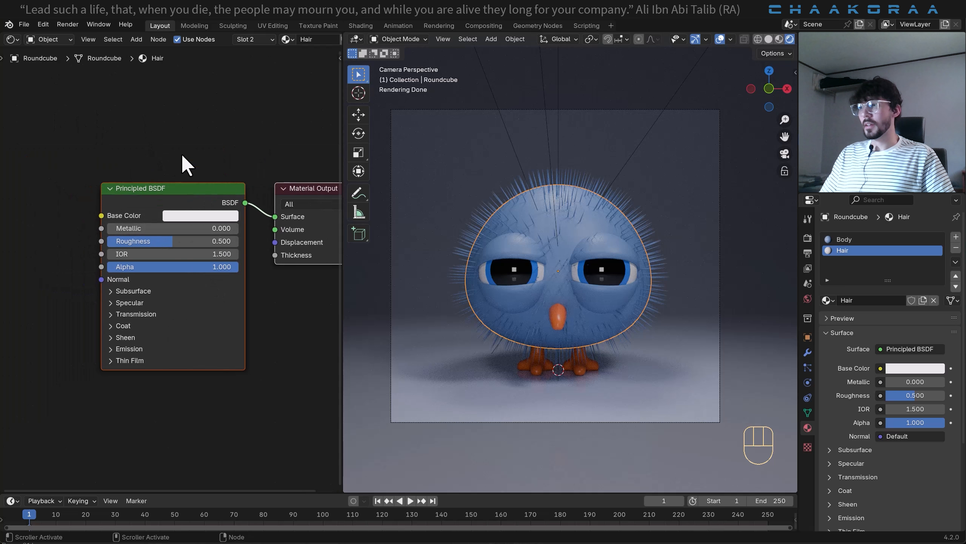
{"action": "left_click_drag", "start_coordinate": [186, 151], "coordinate": [125, 303]}
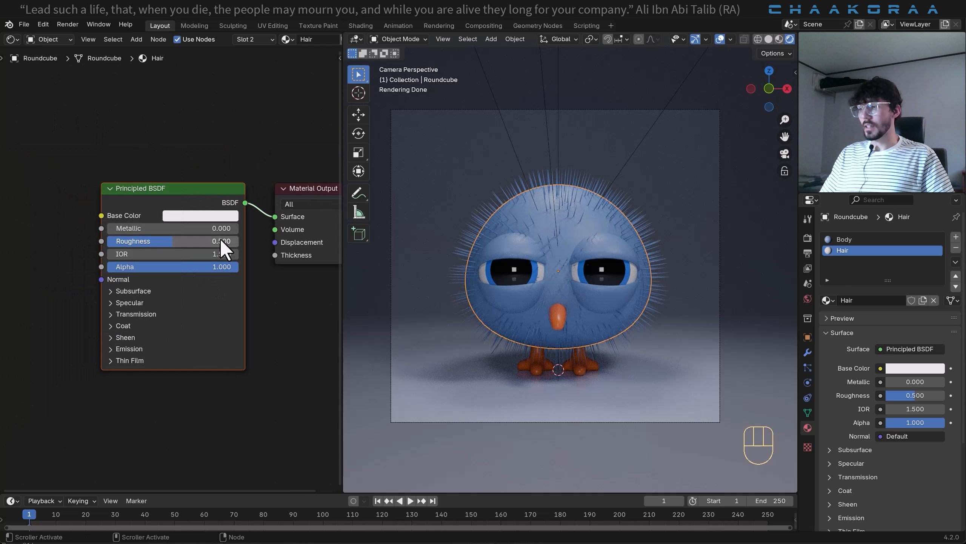
{"action": "key", "text": "x"}
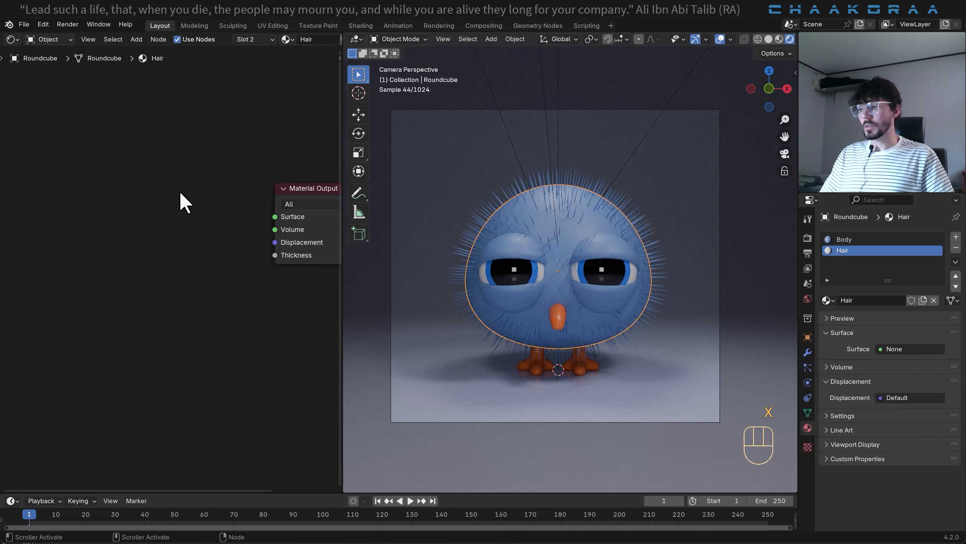
- Add a Principled Hair BSDF node and connect its BSDF output to the Material Output's Surface input
{"action": "key", "text": "shift+a"}
{"action": "type", "text": "hai"}
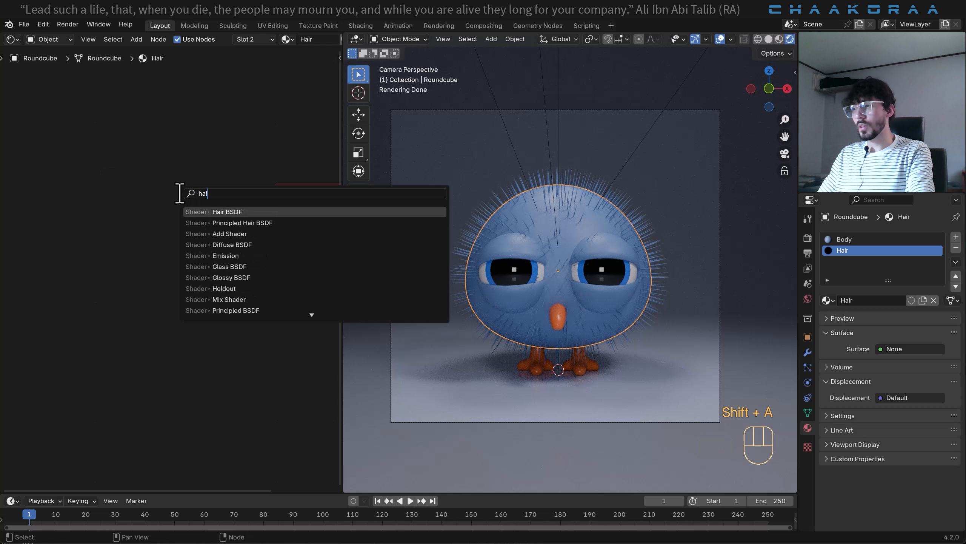
{"action": "key", "text": "Down"}
{"action": "key", "text": "Return"}
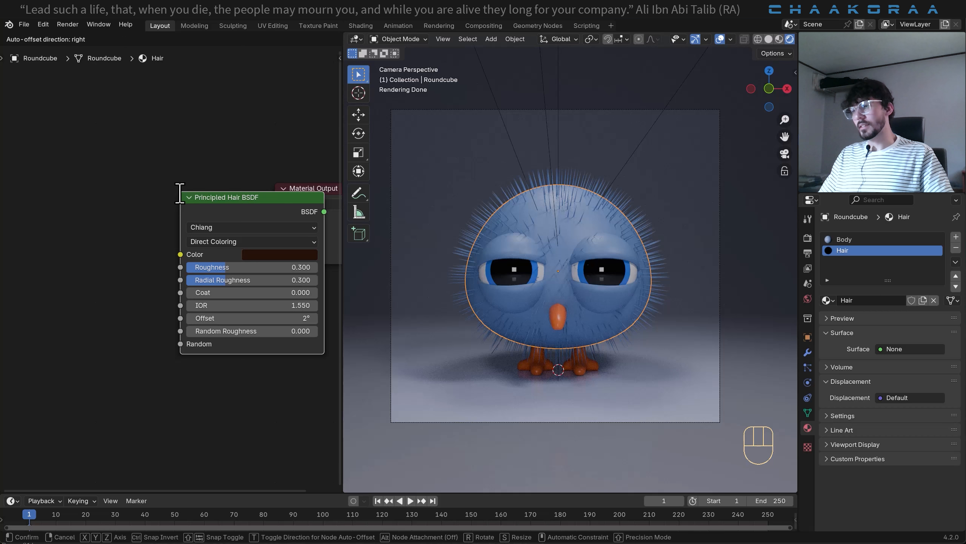
{"action": "left_click", "coordinate": [60, 202]}
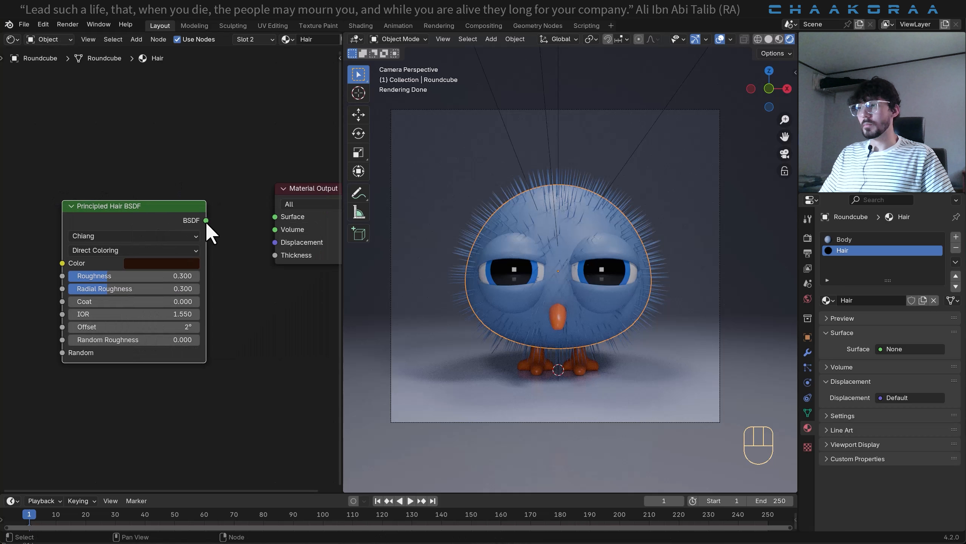
{"action": "left_click_drag", "start_coordinate": [205, 220], "coordinate": [270, 216]}
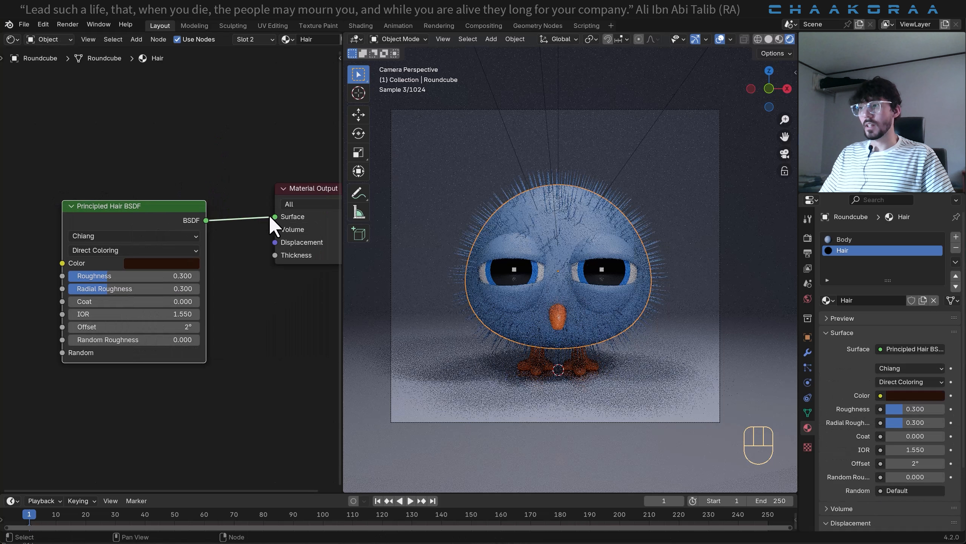
- Copy the Body material's base color into the color of the Hair material's Principled Hair BSDF
{"action": "left_click", "coordinate": [848, 238]}
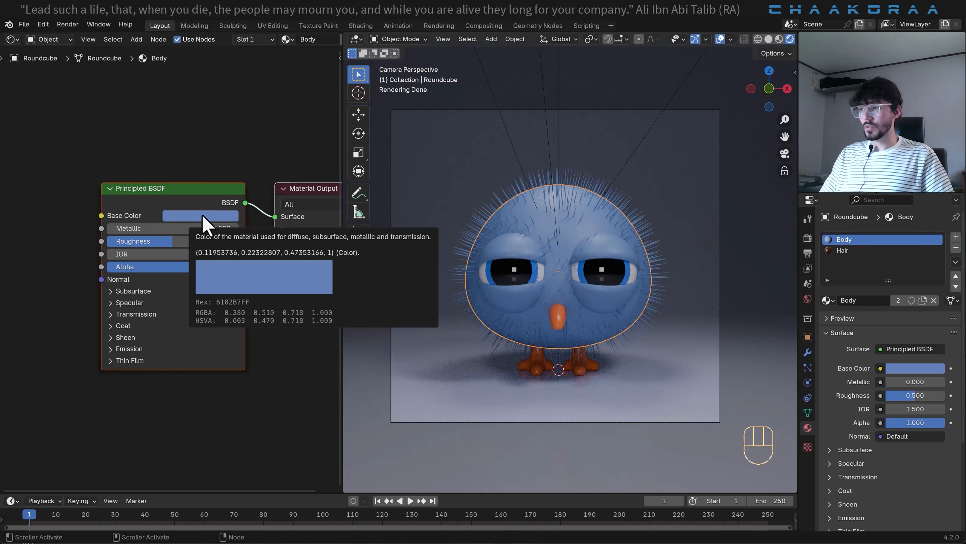
{"action": "key", "text": "ctrl+c"}
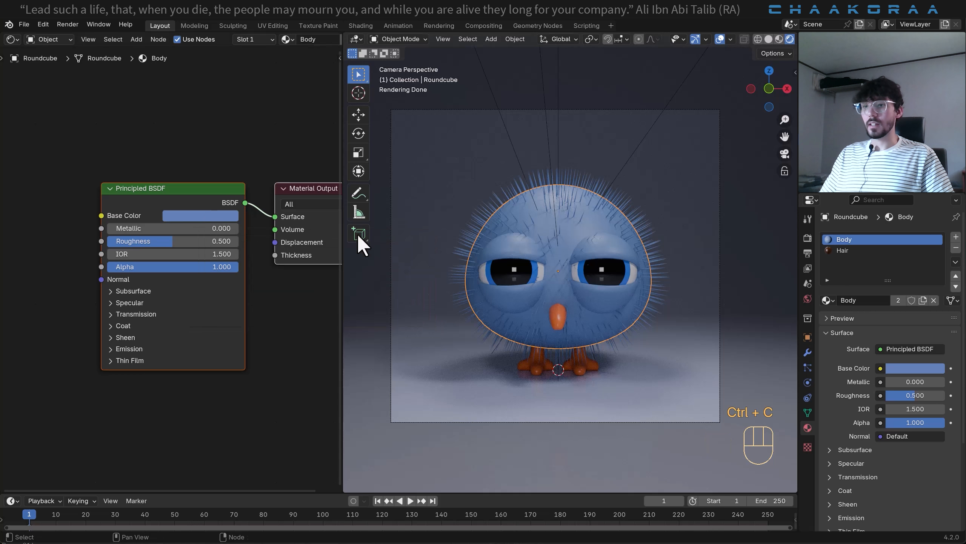
{"action": "left_click", "coordinate": [833, 252]}
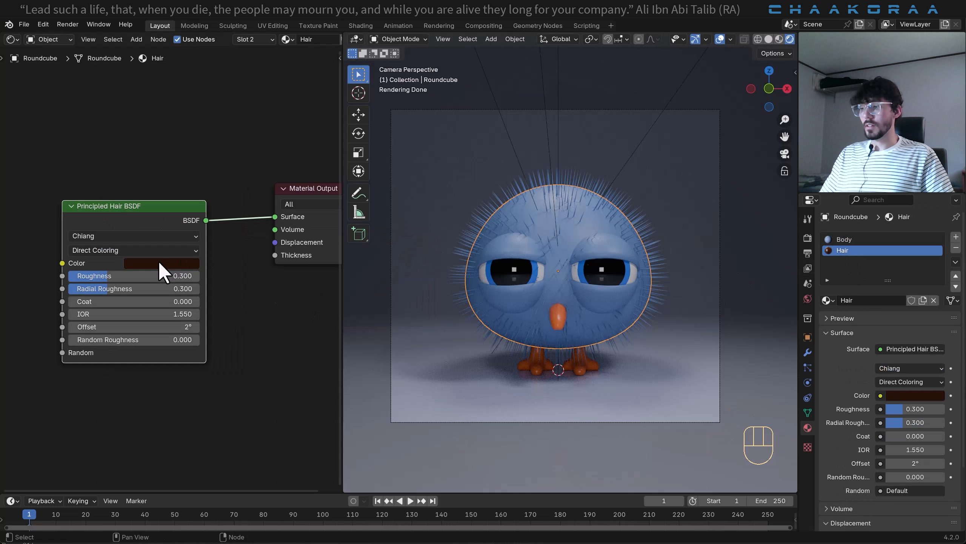
{"action": "key", "text": "ctrl+v"}
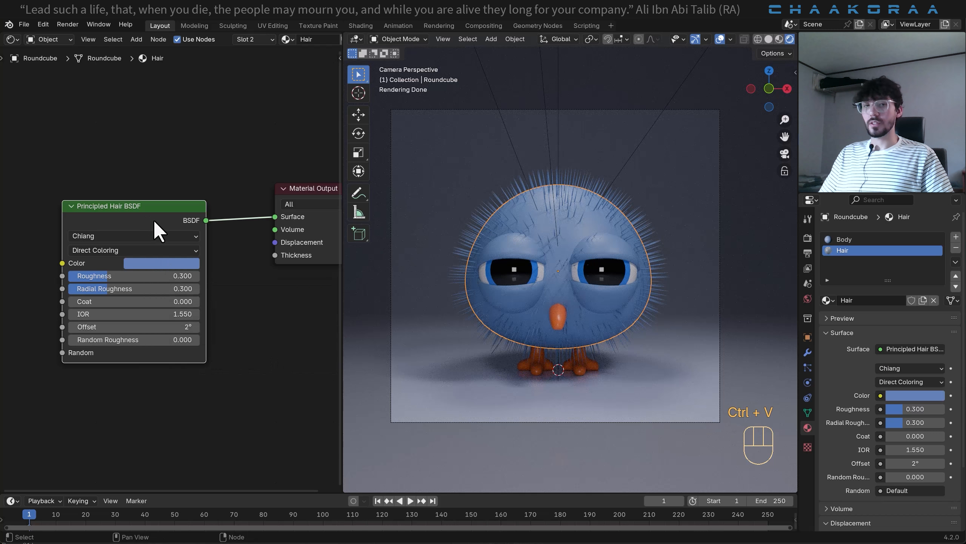
- Widen the 3D viewport and set the particle system's render material to Hair
{"action": "left_click_drag", "start_coordinate": [340, 291], "coordinate": [167, 299]}
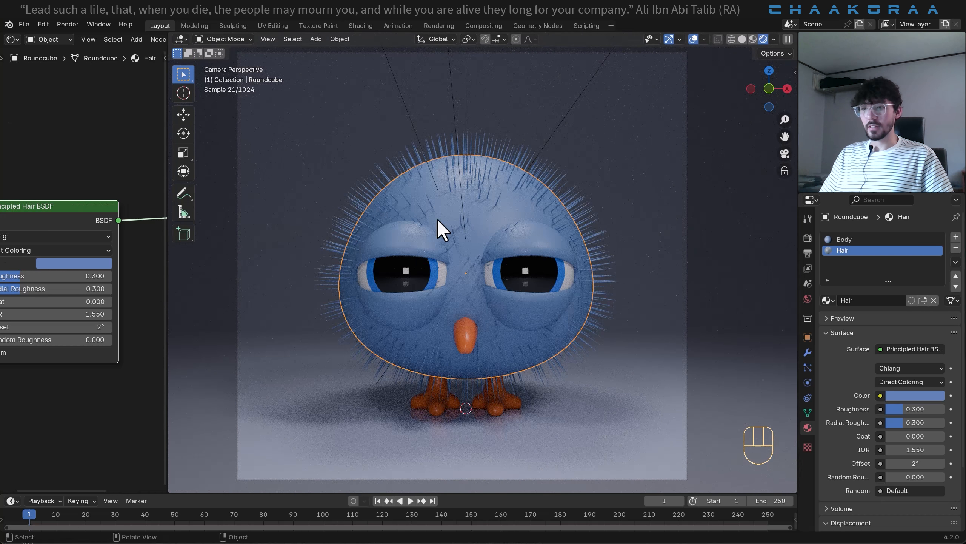
{"action": "left_click", "coordinate": [809, 368]}
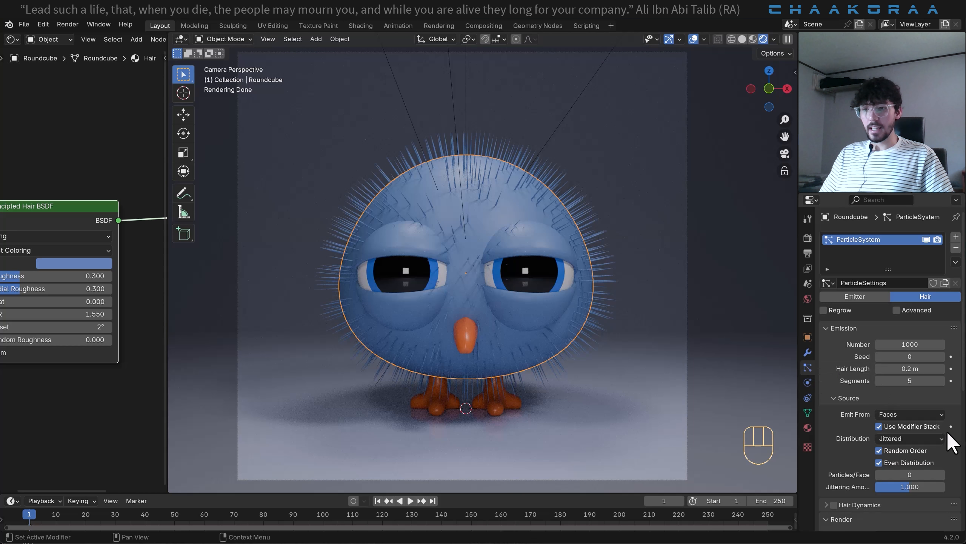
{"action": "scroll", "coordinate": [949, 443], "scroll_direction": "down", "scroll_amount": 5}
{"action": "scroll", "coordinate": [837, 430], "scroll_direction": "down", "scroll_amount": 1}
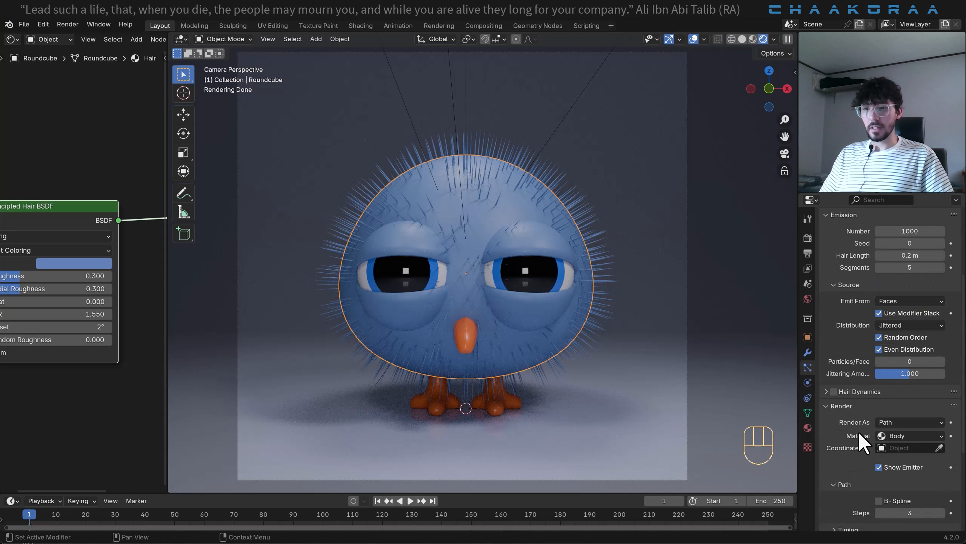
{"action": "left_click", "coordinate": [932, 436]}
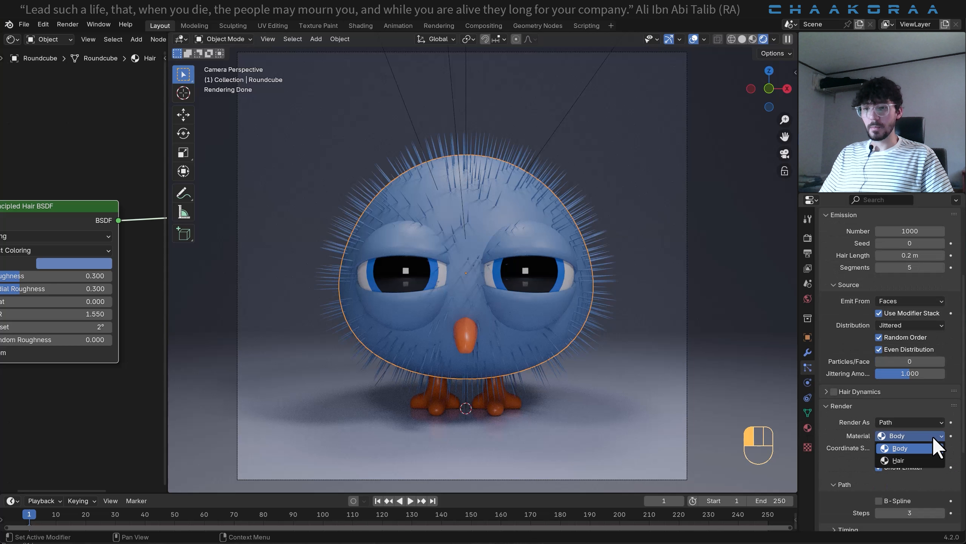
{"action": "left_click", "coordinate": [915, 459]}
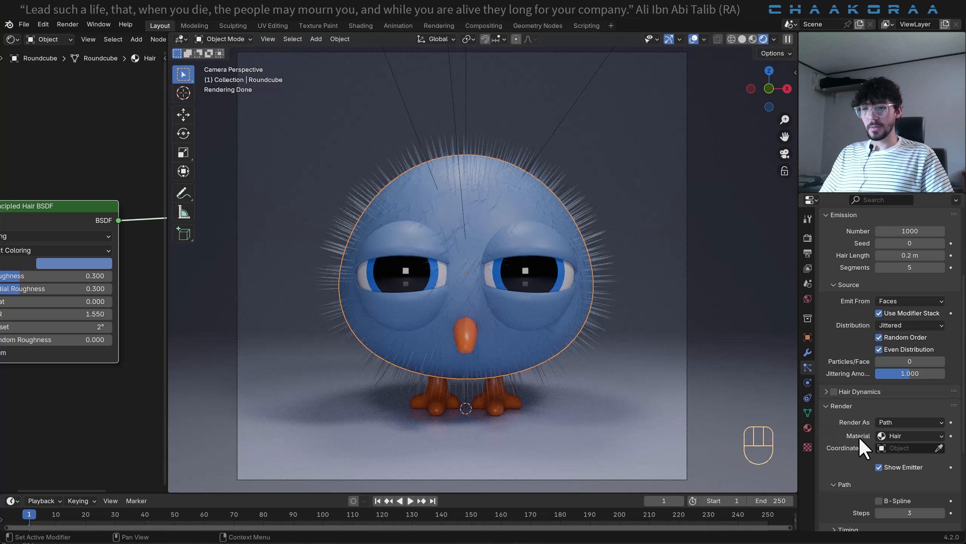
- Set the child type of the body's hair particles to Interpolated
{"action": "scroll", "coordinate": [860, 441], "scroll_direction": "down", "scroll_amount": 5}
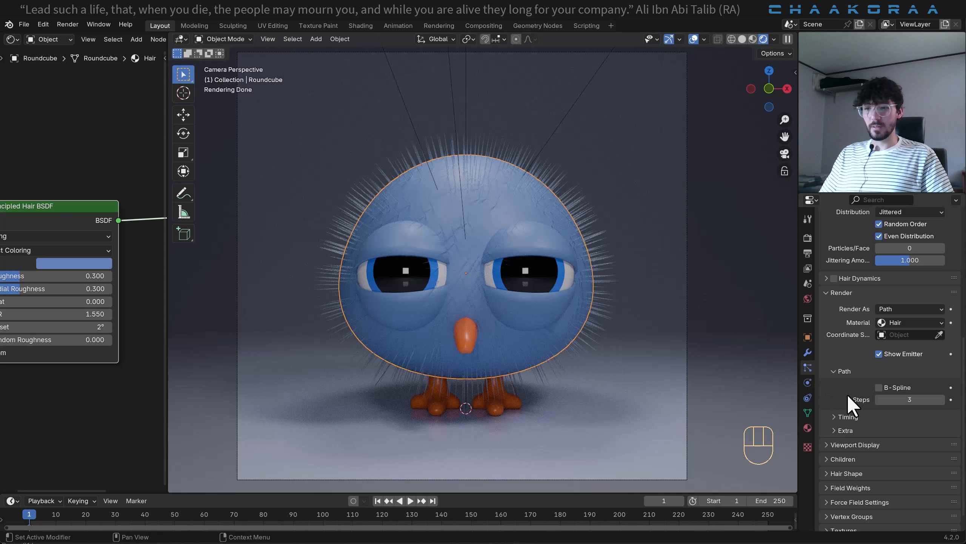
{"action": "left_click", "coordinate": [834, 459]}
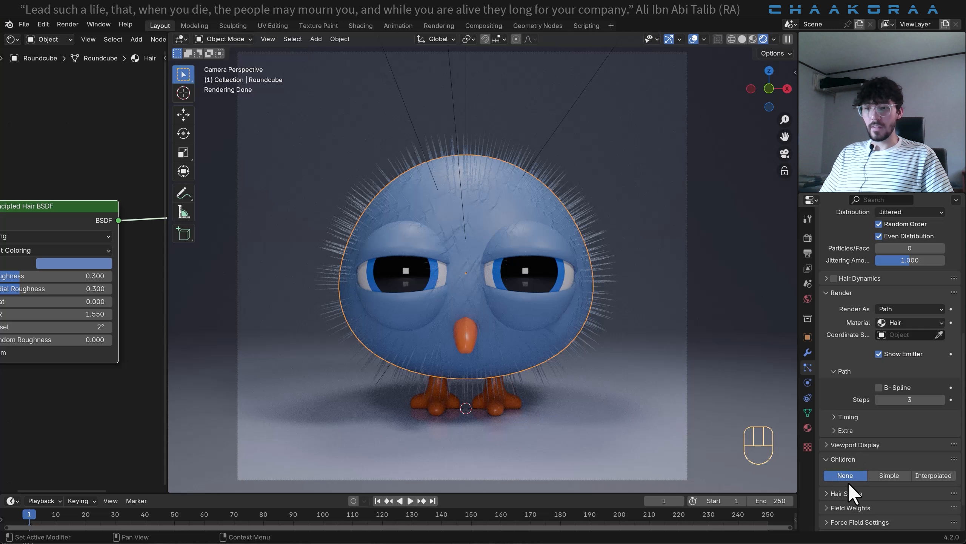
{"action": "left_click", "coordinate": [934, 477]}
- Set the display amount of the body hair's interpolated children to 100
{"action": "scroll", "coordinate": [959, 451], "scroll_direction": "down", "scroll_amount": 3}
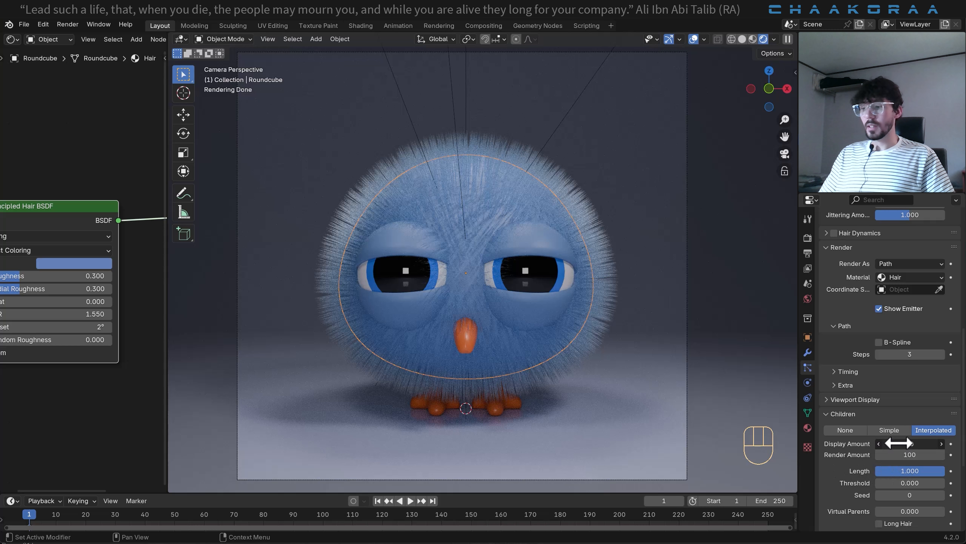
{"action": "left_click", "coordinate": [875, 443]}
{"action": "type", "text": "100"}
{"action": "key", "text": "Return"}
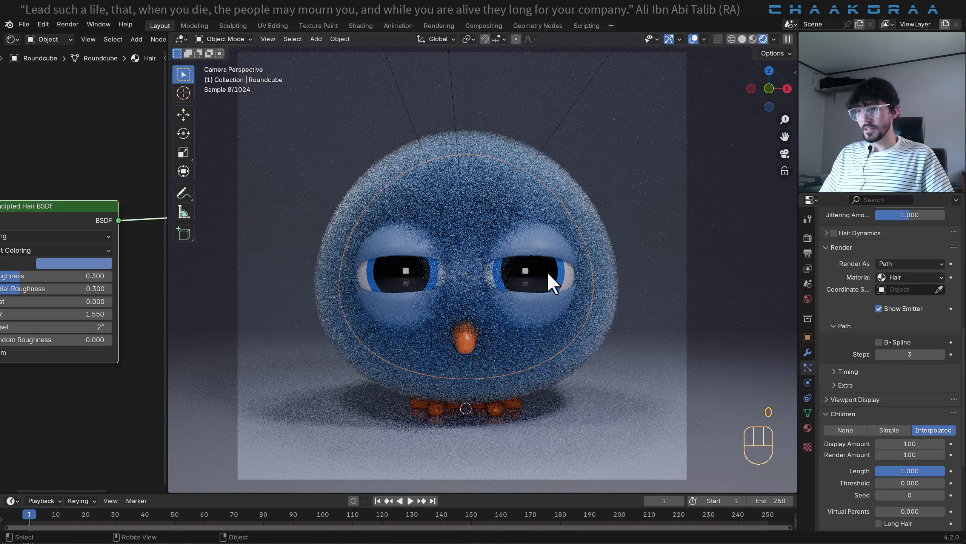
{"action": "scroll", "coordinate": [548, 273], "scroll_direction": "up", "scroll_amount": 2}
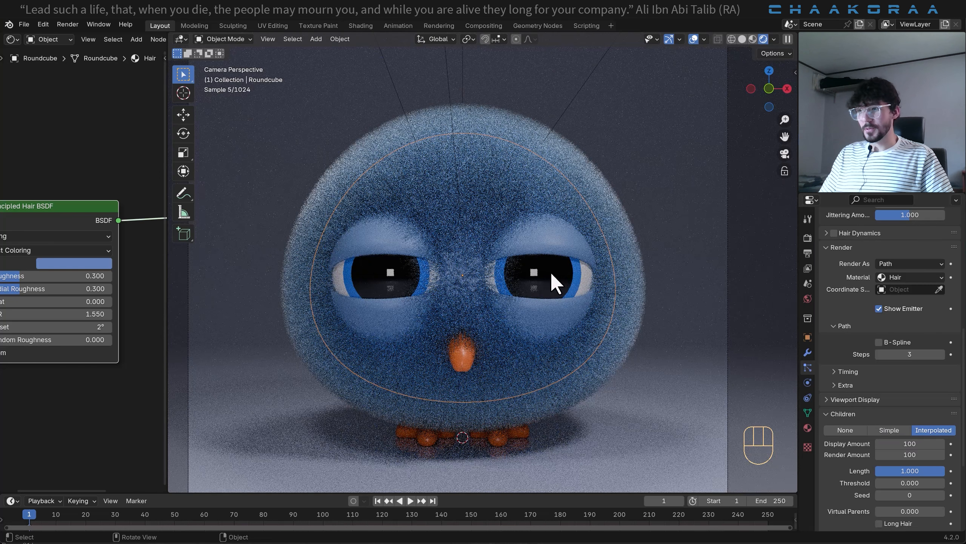
- Set the render amount of the hair children to 150
{"action": "left_click", "coordinate": [911, 454]}
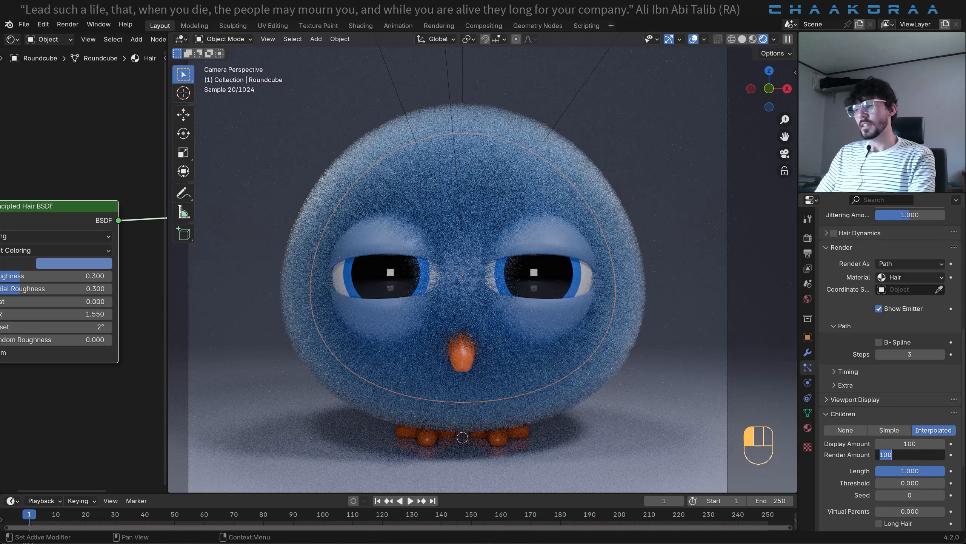
{"action": "type", "text": "150"}
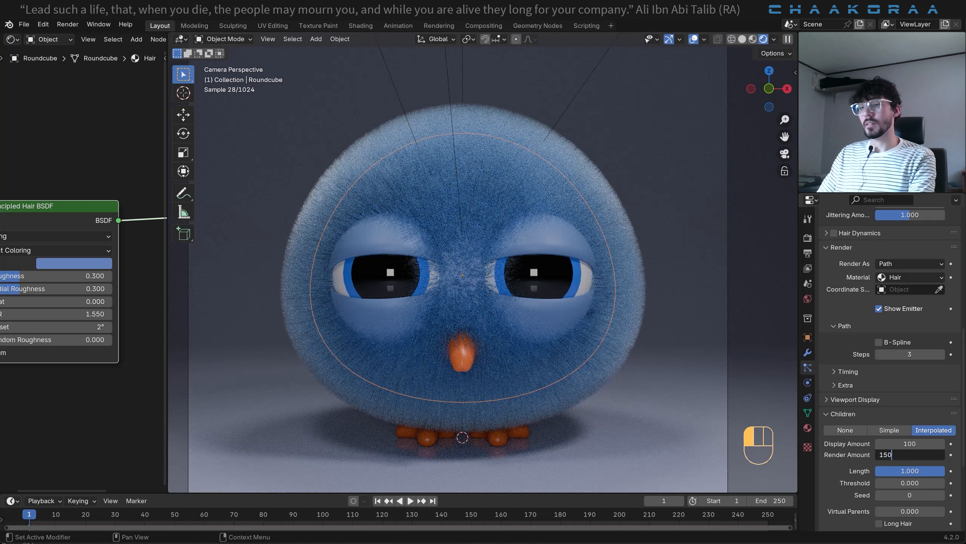
{"action": "key", "text": "Return"}
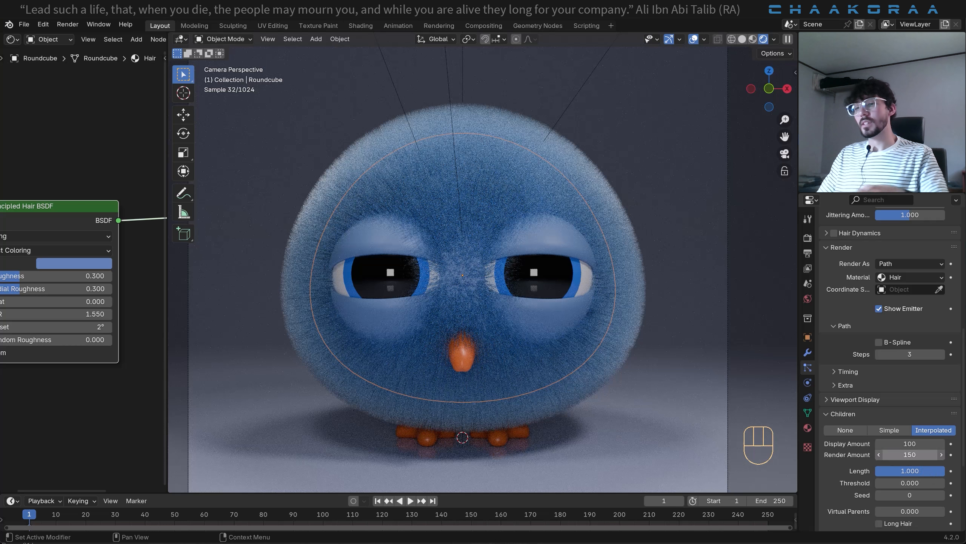
- Set the render amount of the hair children to 200 and save the file
{"action": "left_click", "coordinate": [930, 454]}
{"action": "type", "text": "200"}
{"action": "key", "text": "Return"}
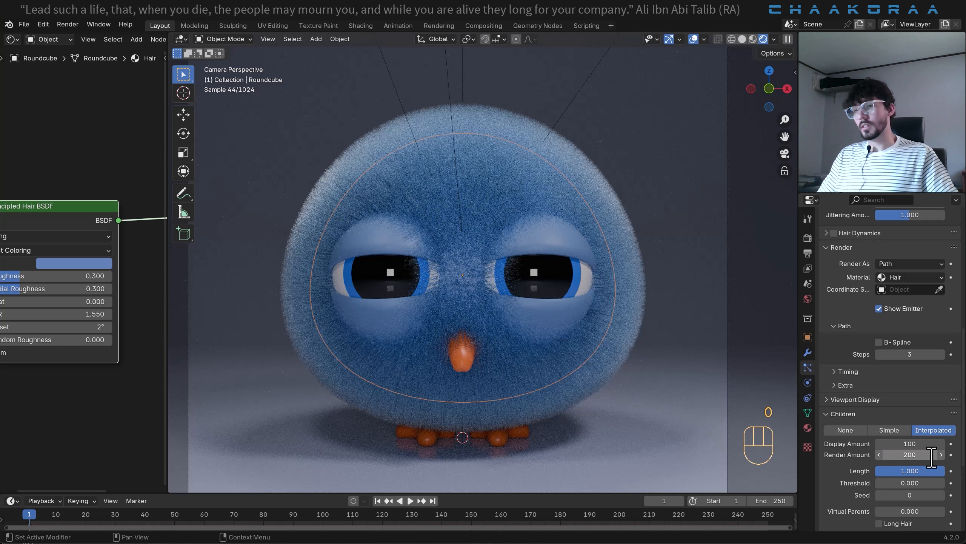
{"action": "key", "text": "ctrl+s"}
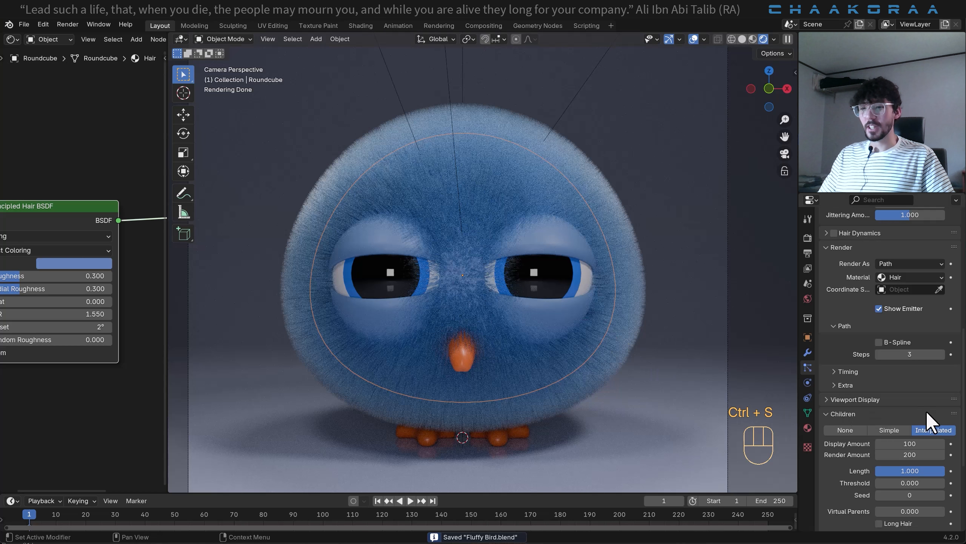
- Try stronger clumping on the hair children and set their Clump value to 0.2
{"action": "scroll", "coordinate": [917, 437], "scroll_direction": "down", "scroll_amount": 4}
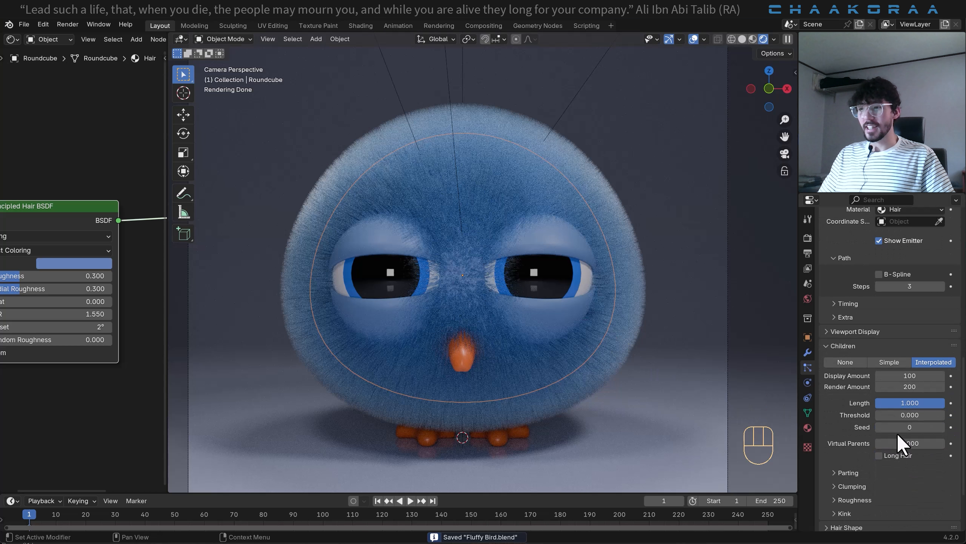
{"action": "scroll", "coordinate": [904, 468], "scroll_direction": "down", "scroll_amount": 3}
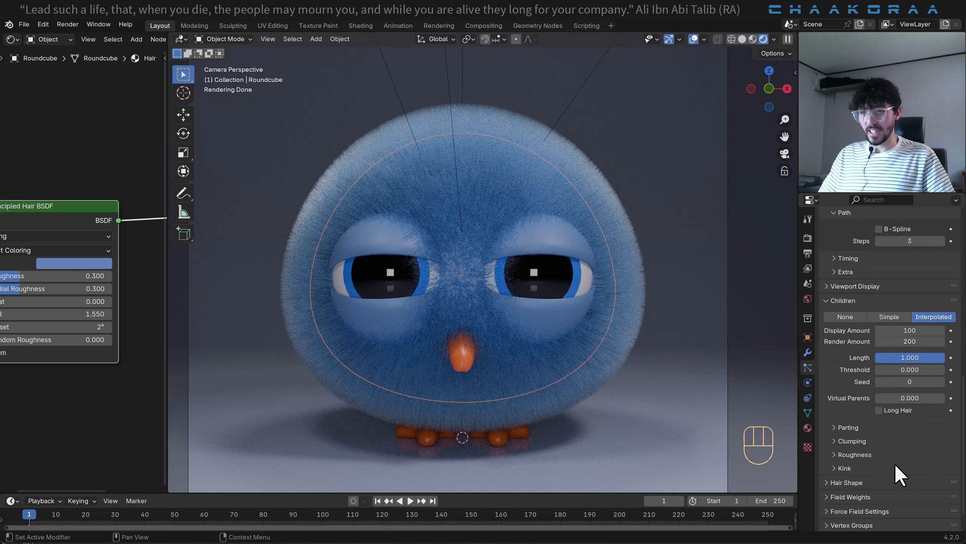
{"action": "left_click", "coordinate": [833, 441]}
{"action": "scroll", "coordinate": [893, 424], "scroll_direction": "down", "scroll_amount": 4}
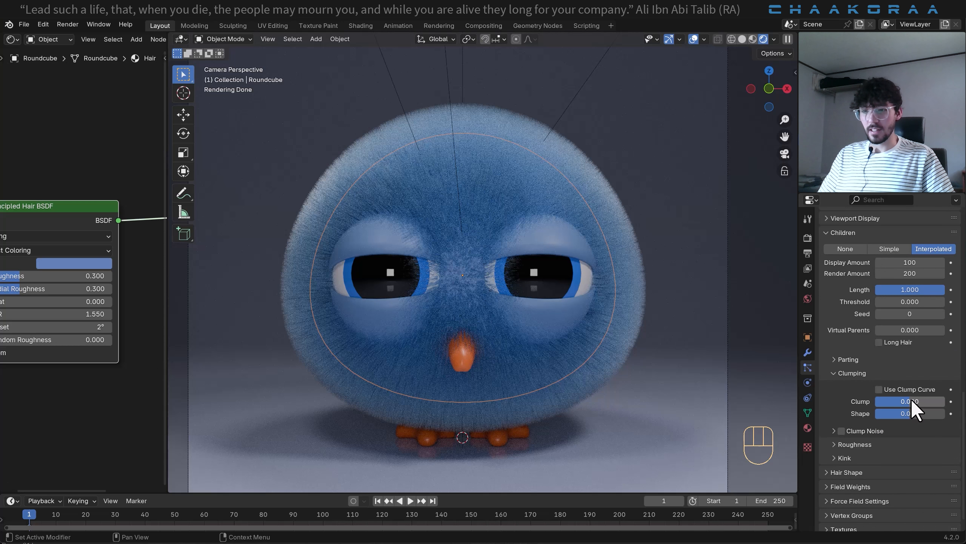
{"action": "mouse_move", "coordinate": [912, 400]}
{"action": "left_mouse_down"}
{"action": "mouse_move", "coordinate": [944, 400]}
{"action": "mouse_move", "coordinate": [909, 402]}
{"action": "left_mouse_up"}
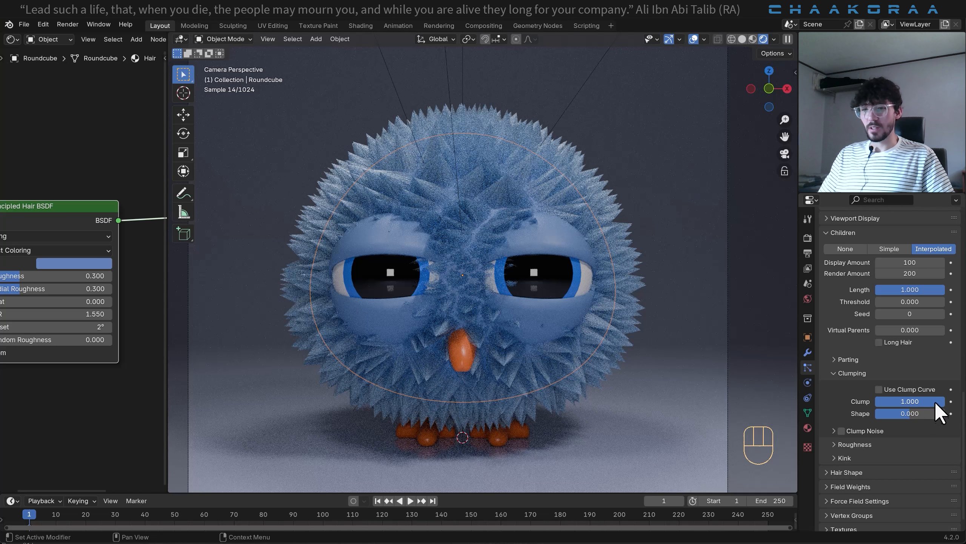
{"action": "left_click_drag", "start_coordinate": [934, 401], "coordinate": [880, 401]}
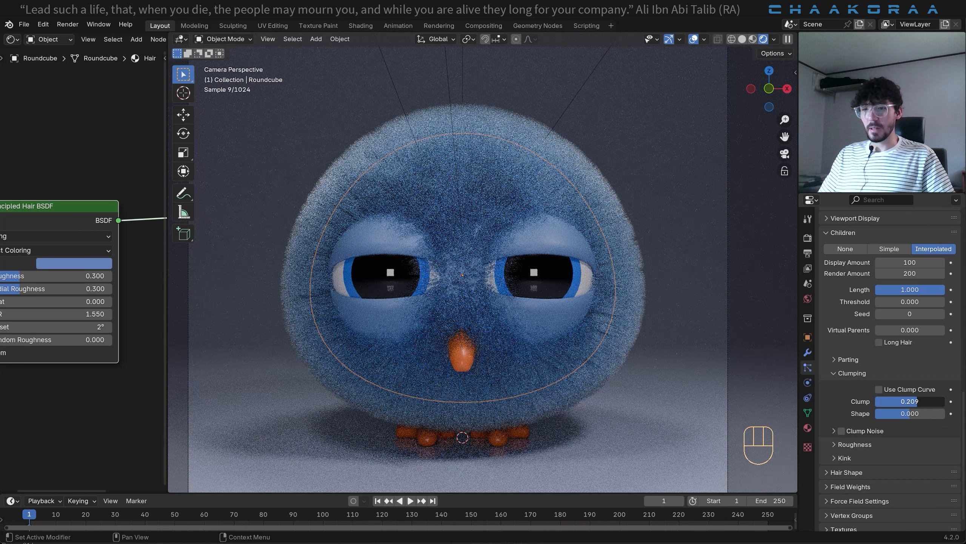
{"action": "left_click", "coordinate": [924, 402]}
{"action": "key", "text": "BackSpace"}
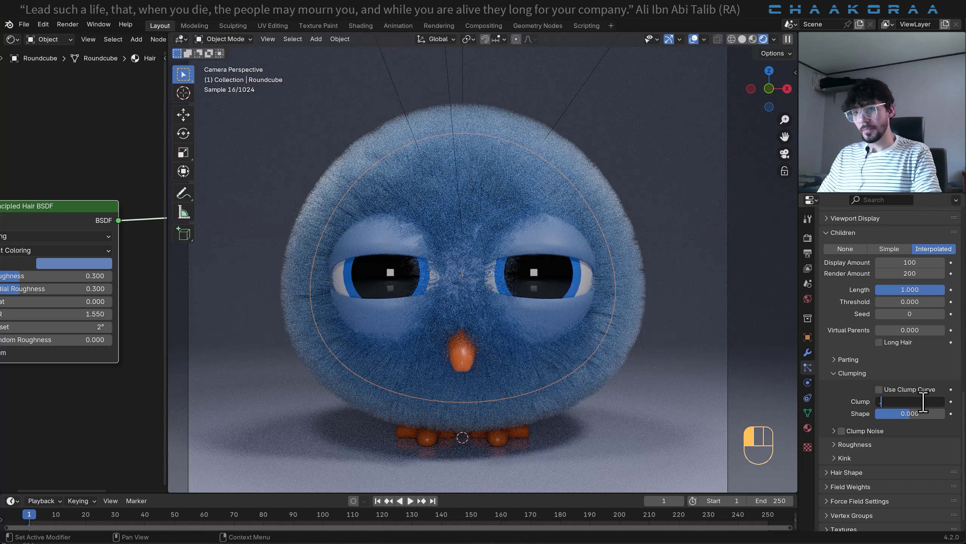
{"action": "type", "text": ".2"}
{"action": "key", "text": "Return"}
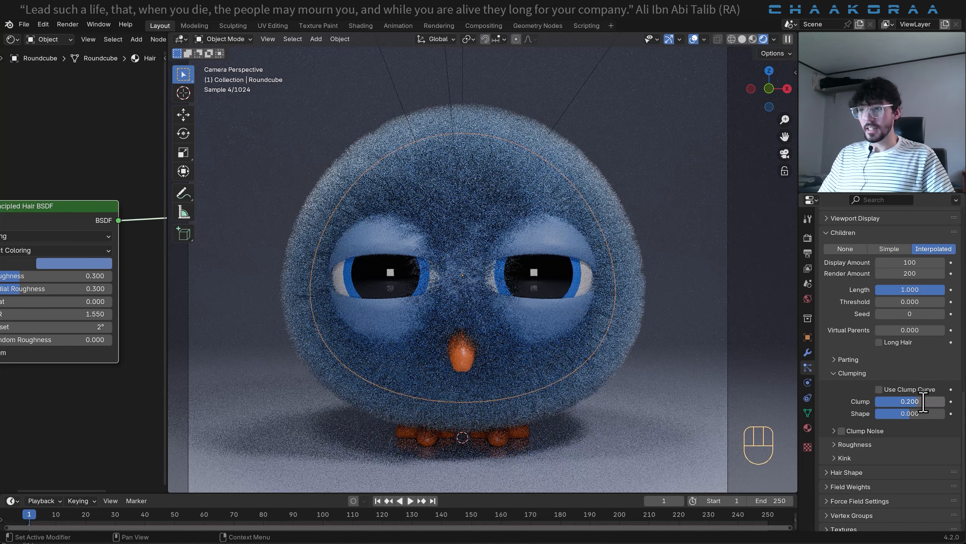
- Set the children's roughness to Uniform 0.020 with Size 1.004, Endpoint 0.037 with Shape 9.600, and Random 0.045 with Size 1.013 and Threshold 0.010
{"action": "scroll", "coordinate": [922, 402], "scroll_direction": "down", "scroll_amount": 1}
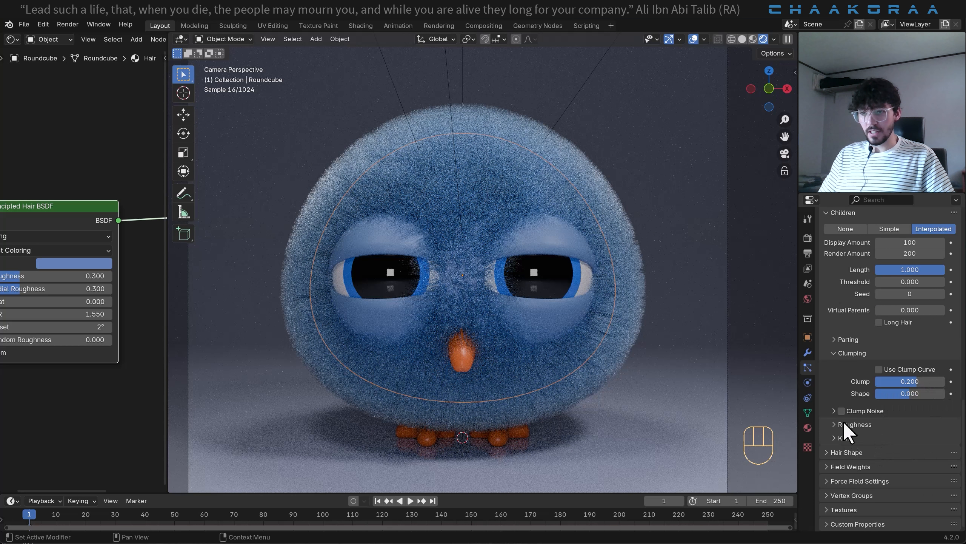
{"action": "left_click", "coordinate": [852, 425]}
{"action": "scroll", "coordinate": [953, 425], "scroll_direction": "down", "scroll_amount": 4}
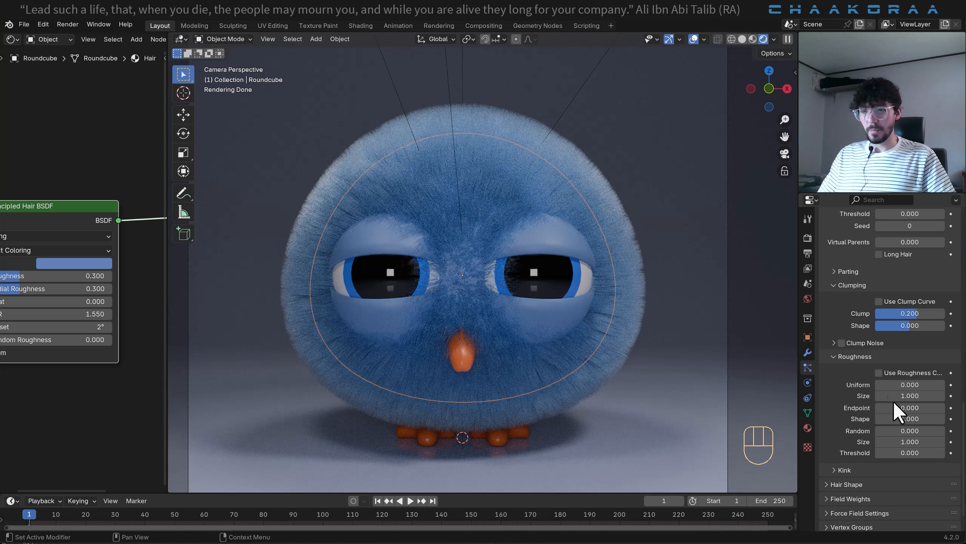
{"action": "mouse_move", "coordinate": [907, 412]}
{"action": "left_mouse_down", "text": "shift"}
{"action": "mouse_move", "coordinate": [913, 405]}
{"action": "mouse_move", "coordinate": [908, 418]}
{"action": "mouse_move", "coordinate": [922, 419]}
{"action": "left_mouse_up", "text": "shift"}
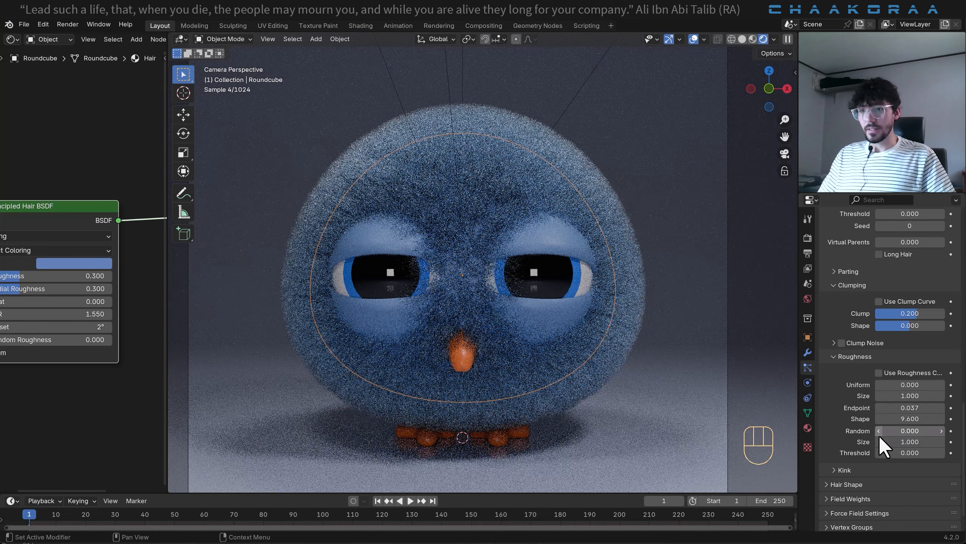
{"action": "left_click_drag", "start_coordinate": [909, 385], "coordinate": [911, 396], "text": "shift"}
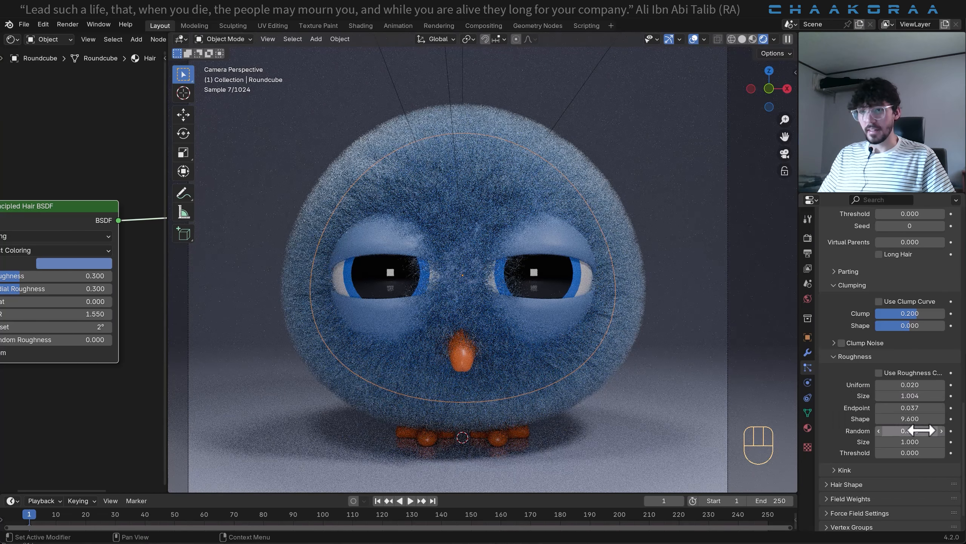
{"action": "left_click_drag", "start_coordinate": [920, 431], "coordinate": [926, 431], "text": "shift"}
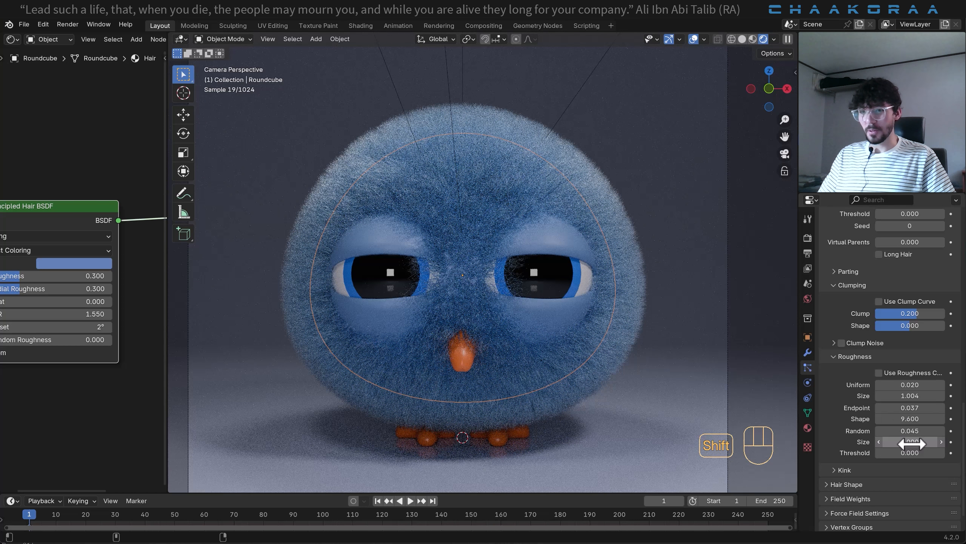
{"action": "left_click_drag", "start_coordinate": [910, 442], "coordinate": [912, 452], "text": "shift"}
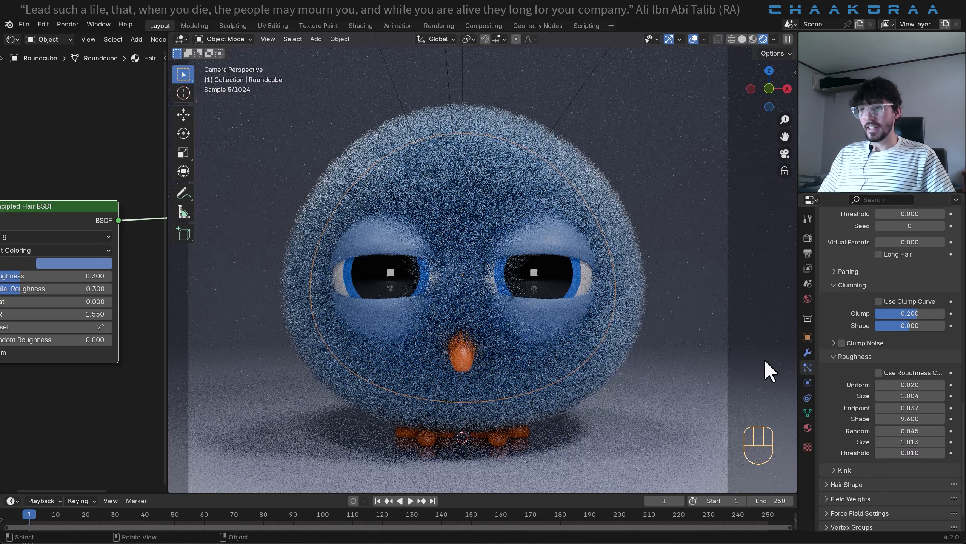
- Reduce the root diameter in the hair shape settings to 0.76 m
{"action": "left_click", "coordinate": [826, 485]}
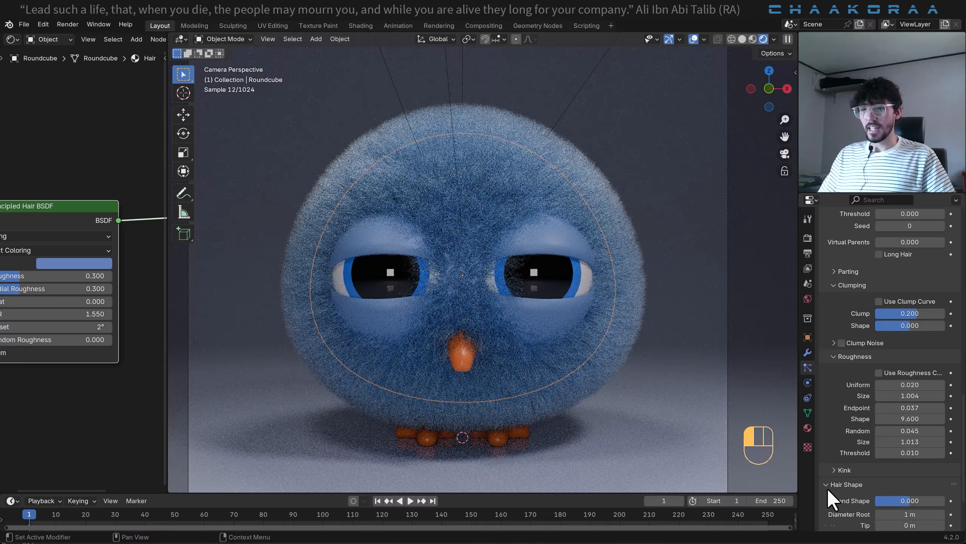
{"action": "scroll", "coordinate": [845, 459], "scroll_direction": "down", "scroll_amount": 4}
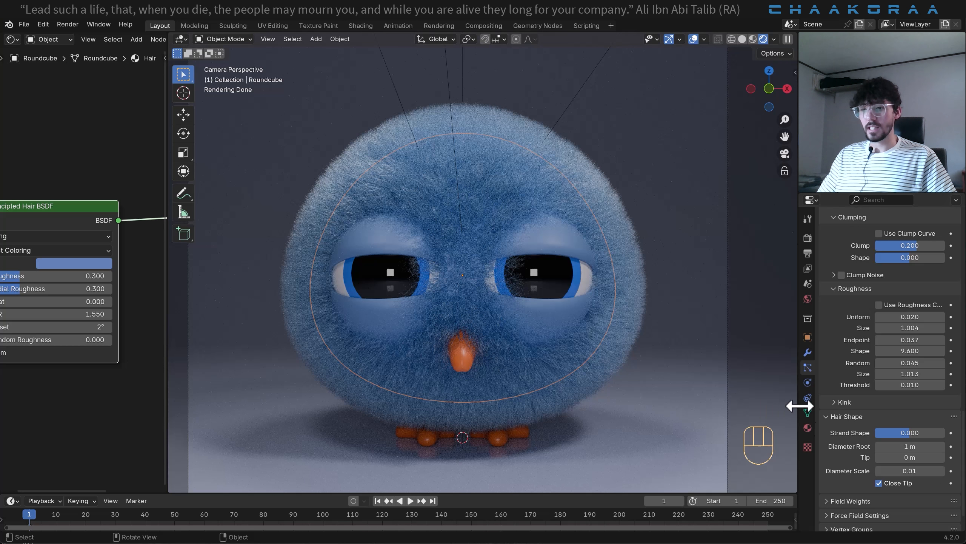
{"action": "left_click_drag", "start_coordinate": [913, 446], "coordinate": [927, 451]}
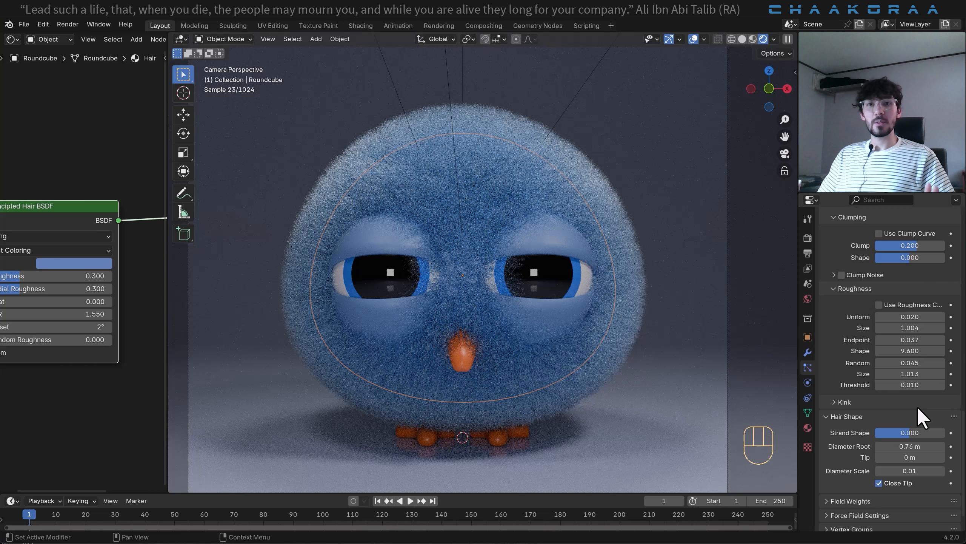
{"action": "scroll", "coordinate": [916, 406], "scroll_direction": "up", "scroll_amount": 5}
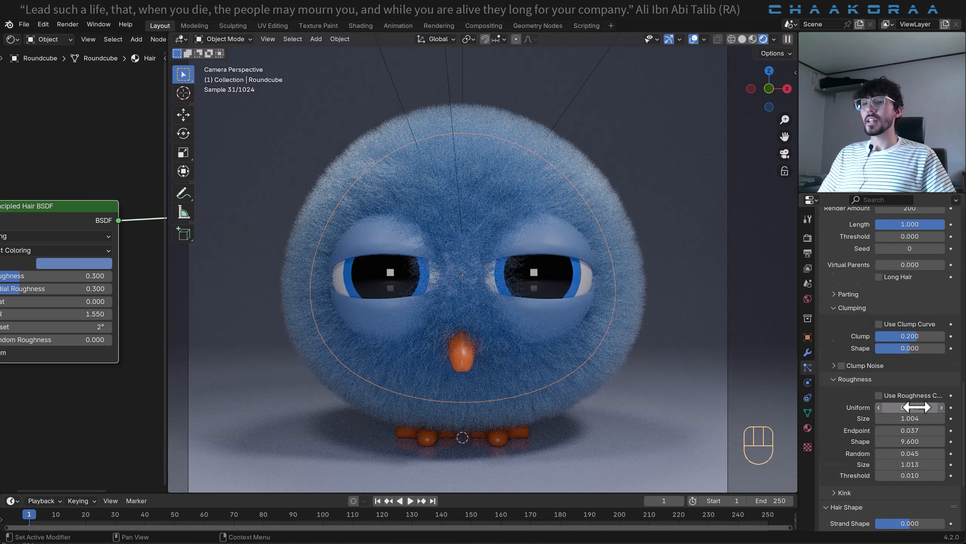
{"action": "left_click", "coordinate": [220, 39]}
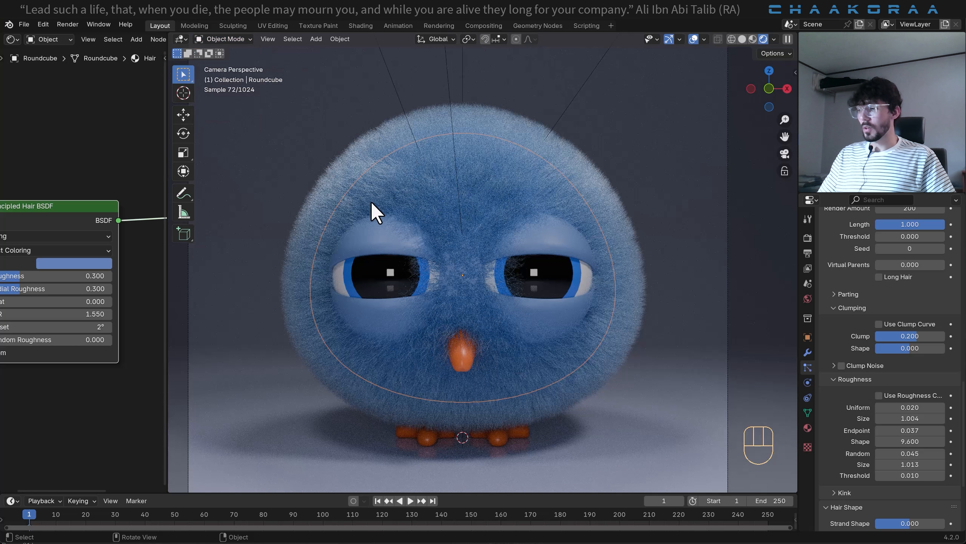
{"action": "key", "text": "ctrl+Tab"}
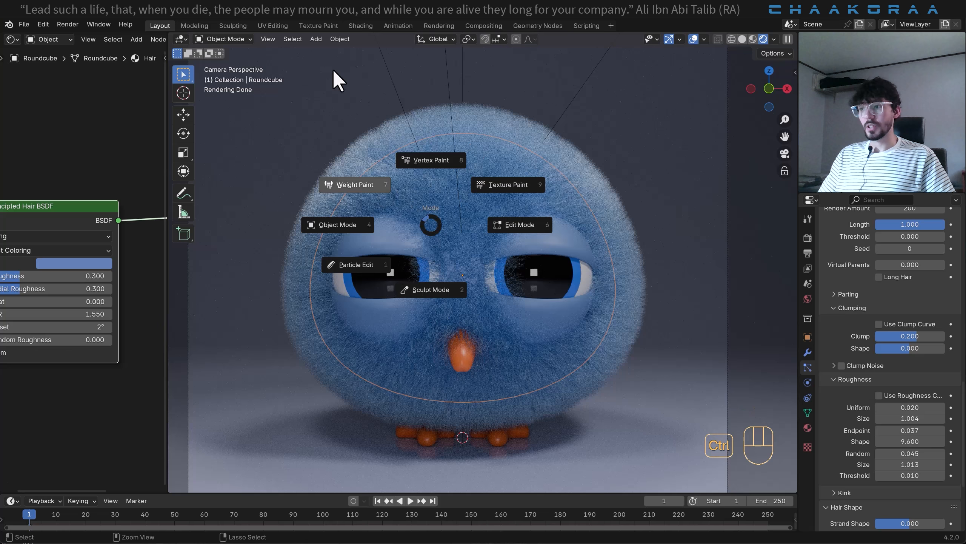
{"action": "left_click", "coordinate": [358, 266]}
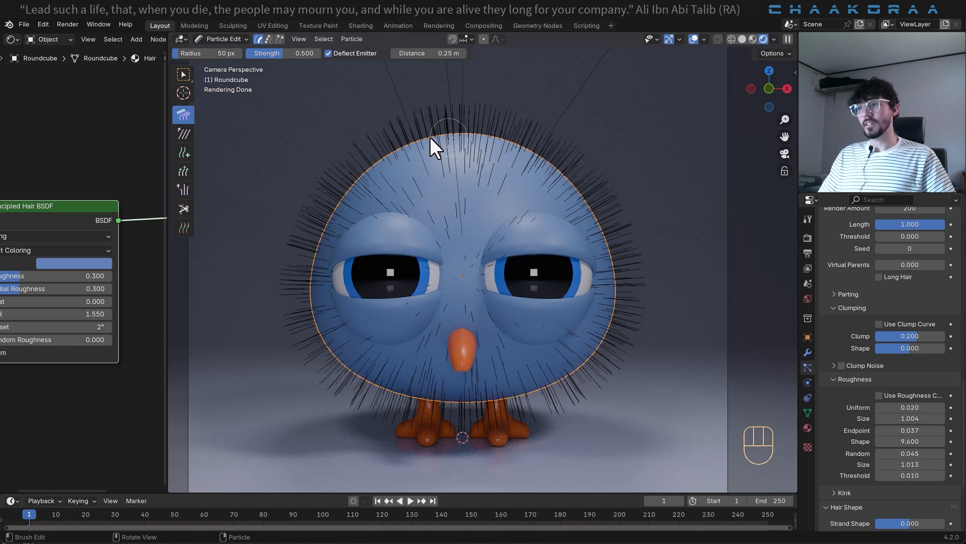
{"action": "left_click", "coordinate": [223, 39]}
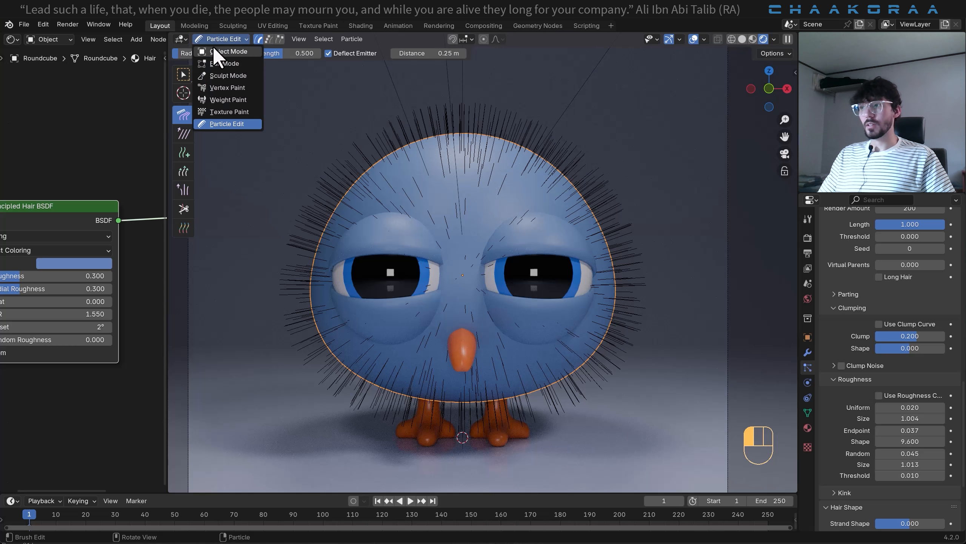
{"action": "left_click", "coordinate": [213, 46]}
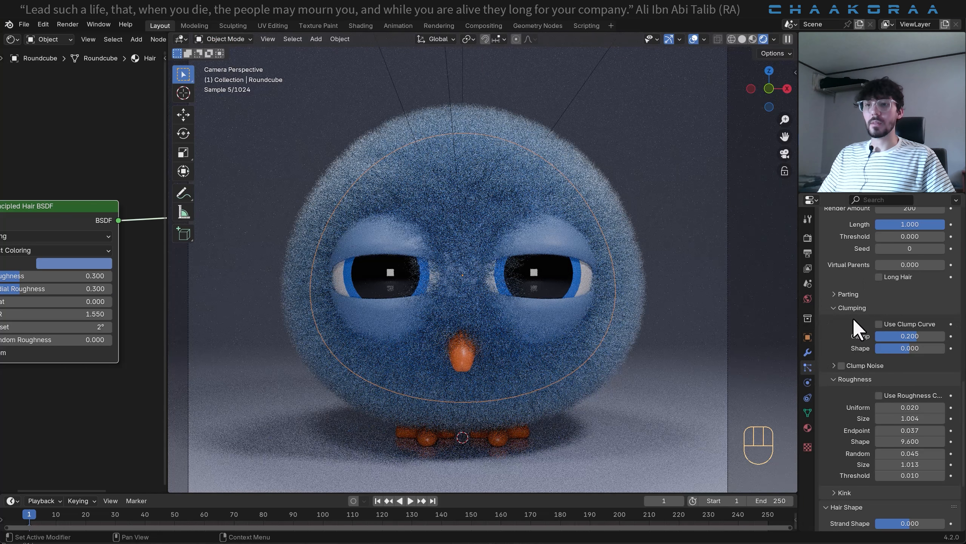
{"action": "scroll", "coordinate": [855, 323], "scroll_direction": "up", "scroll_amount": 12}
{"action": "scroll", "coordinate": [855, 322], "scroll_direction": "up", "scroll_amount": 14}
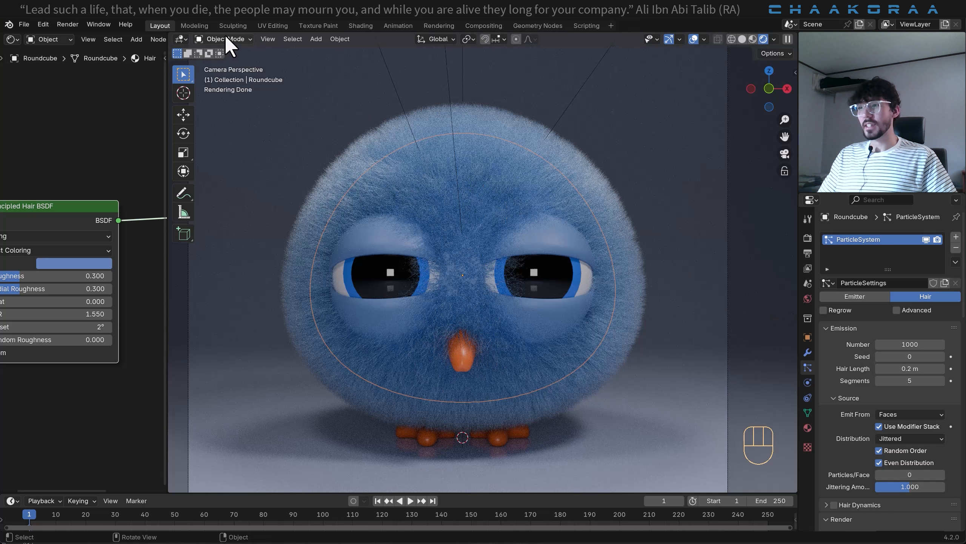
{"action": "scroll", "coordinate": [881, 354], "scroll_direction": "down", "scroll_amount": 5}
{"action": "scroll", "coordinate": [881, 354], "scroll_direction": "down", "scroll_amount": 5}
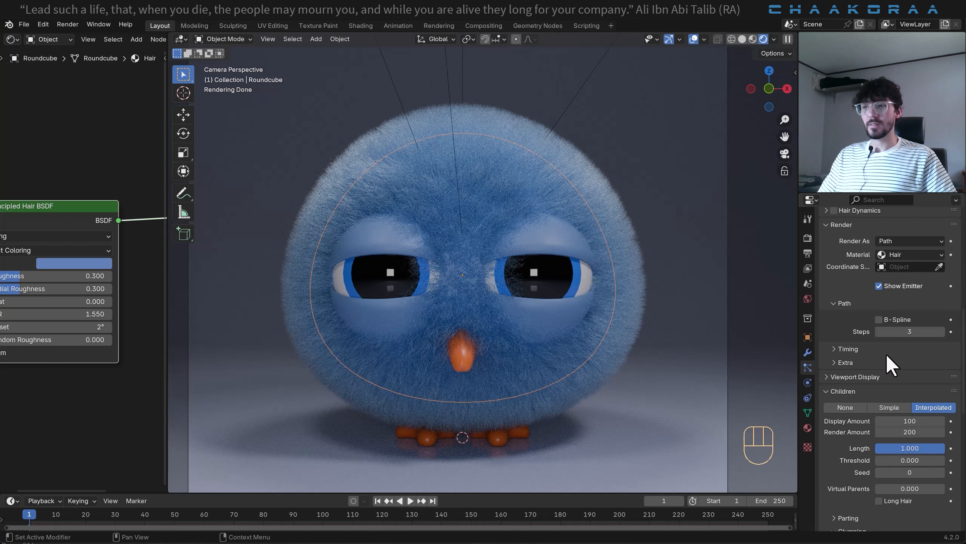
- Switch the body to Particle Edit mode and try the Comb brush on the hairs atop the head, undoing the stroke
{"action": "left_click", "coordinate": [235, 39]}
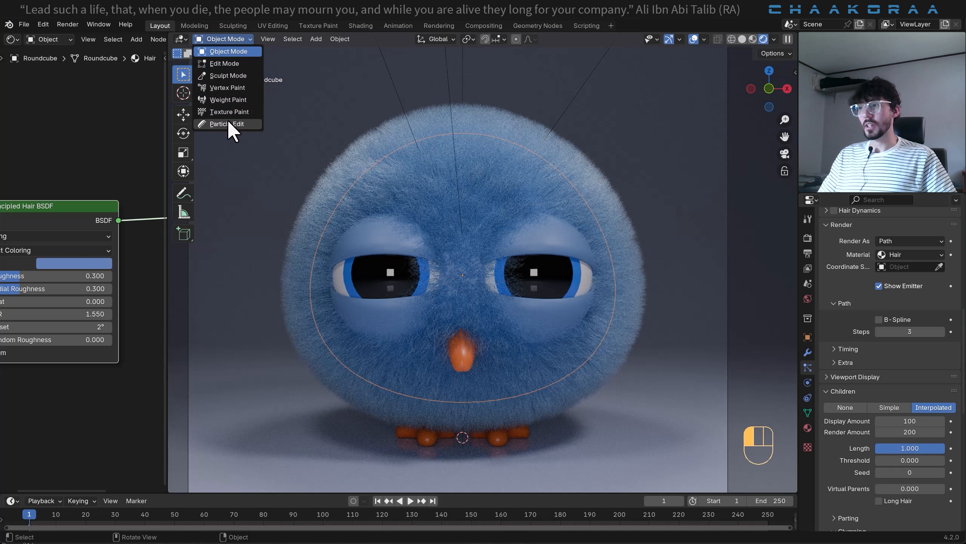
{"action": "left_click", "coordinate": [228, 121]}
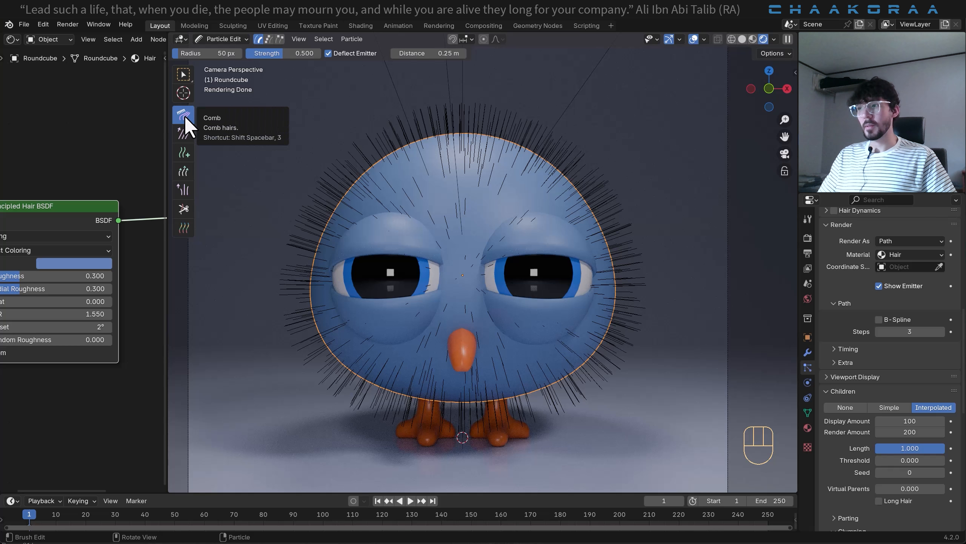
{"action": "mouse_move", "coordinate": [483, 130]}
{"action": "left_mouse_down"}
{"action": "mouse_move", "coordinate": [530, 124]}
{"action": "mouse_move", "coordinate": [486, 116]}
{"action": "left_mouse_up"}
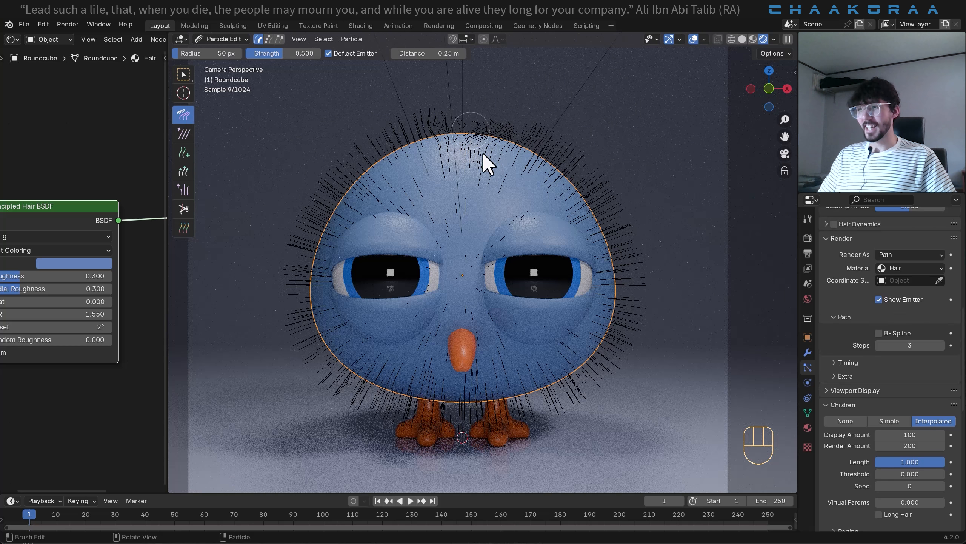
{"action": "key", "text": "ctrl+z"}
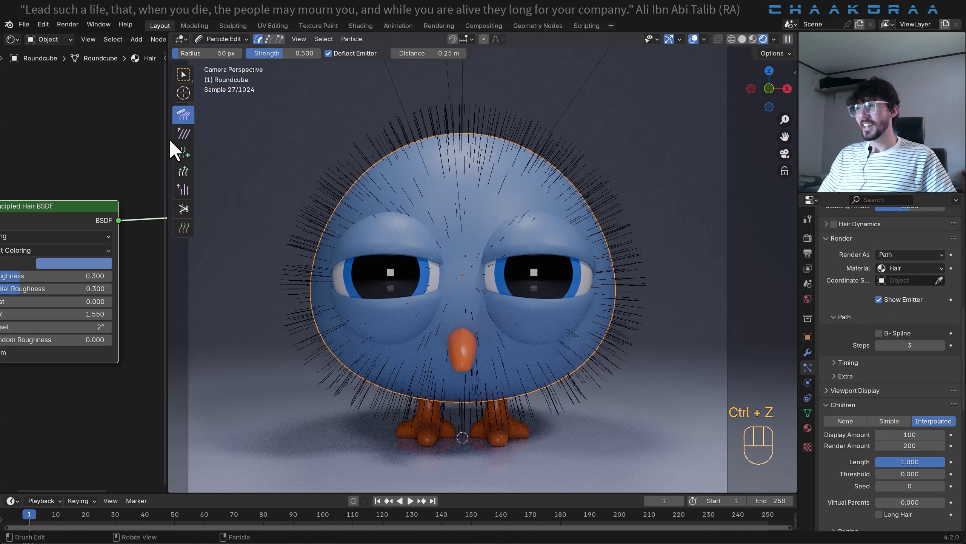
- Try the Smooth and Add brushes on the hairs atop the head, undoing each stroke
{"action": "left_click", "coordinate": [181, 134]}
{"action": "mouse_move", "coordinate": [510, 134]}
{"action": "left_mouse_down"}
{"action": "mouse_move", "coordinate": [451, 111]}
{"action": "mouse_move", "coordinate": [440, 116]}
{"action": "left_mouse_up"}
{"action": "key", "text": "ctrl+z"}
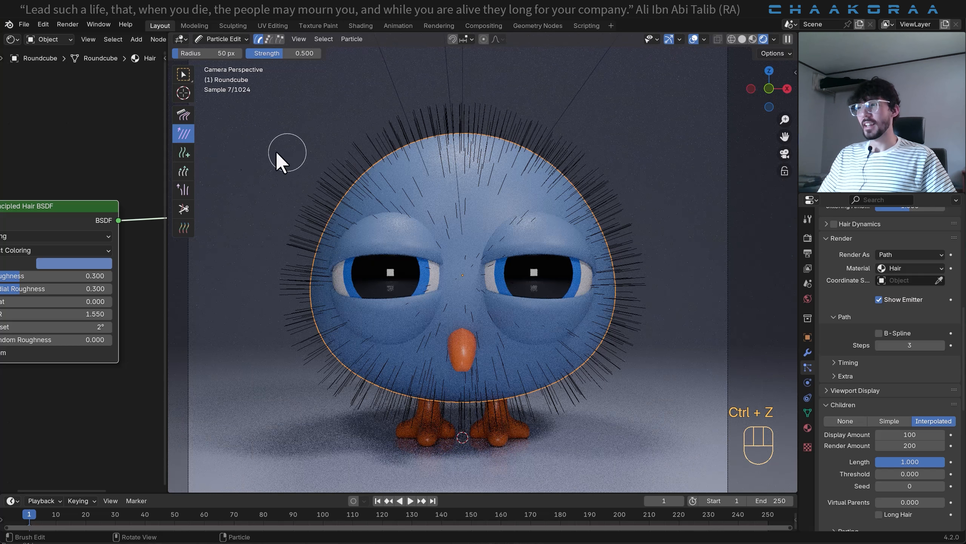
{"action": "left_click", "coordinate": [179, 156]}
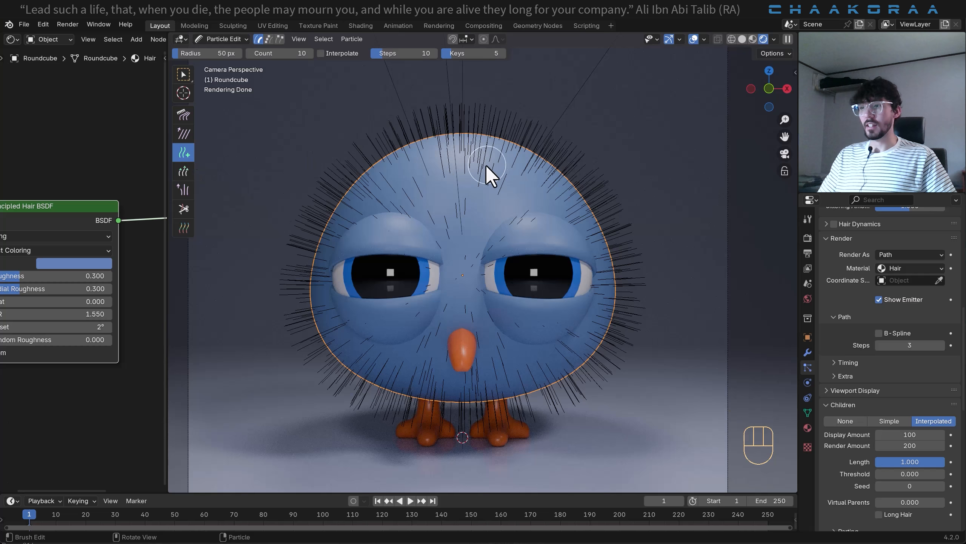
{"action": "mouse_move", "coordinate": [486, 165]}
{"action": "left_mouse_down"}
{"action": "mouse_move", "coordinate": [524, 190]}
{"action": "mouse_move", "coordinate": [463, 161]}
{"action": "mouse_move", "coordinate": [388, 175]}
{"action": "mouse_move", "coordinate": [463, 160]}
{"action": "left_mouse_up"}
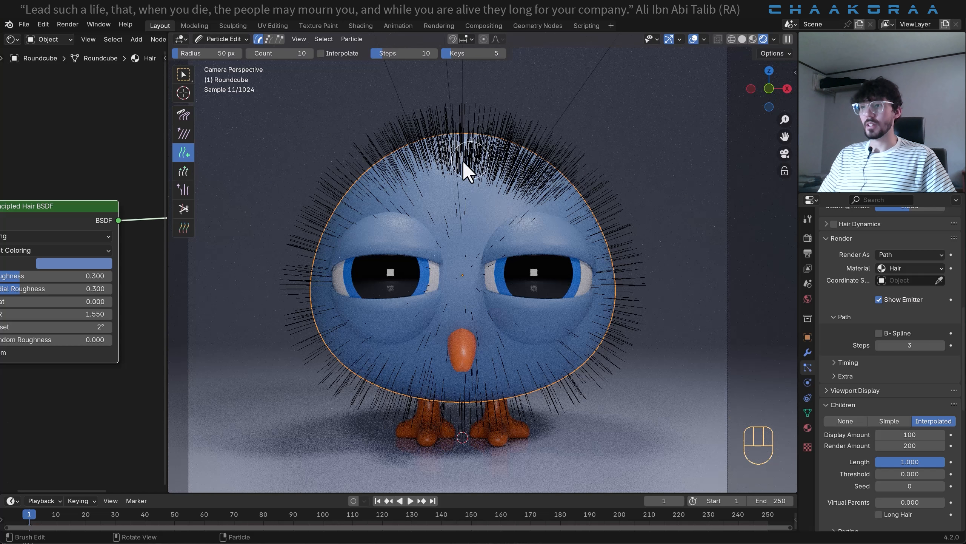
{"action": "key", "text": "ctrl+z"}
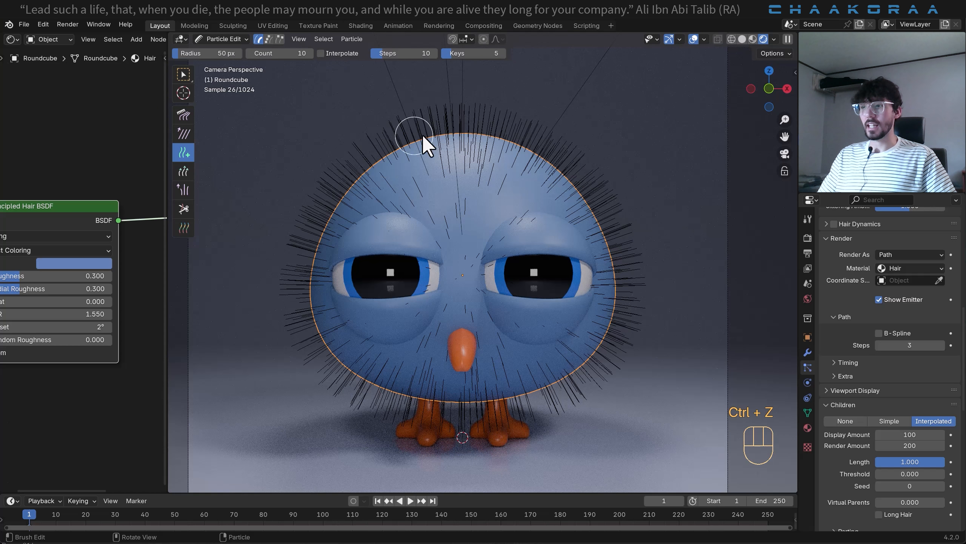
- Try the Length brush at 50 px radius on the hairs atop the head and undo the growth
{"action": "left_click", "coordinate": [186, 175]}
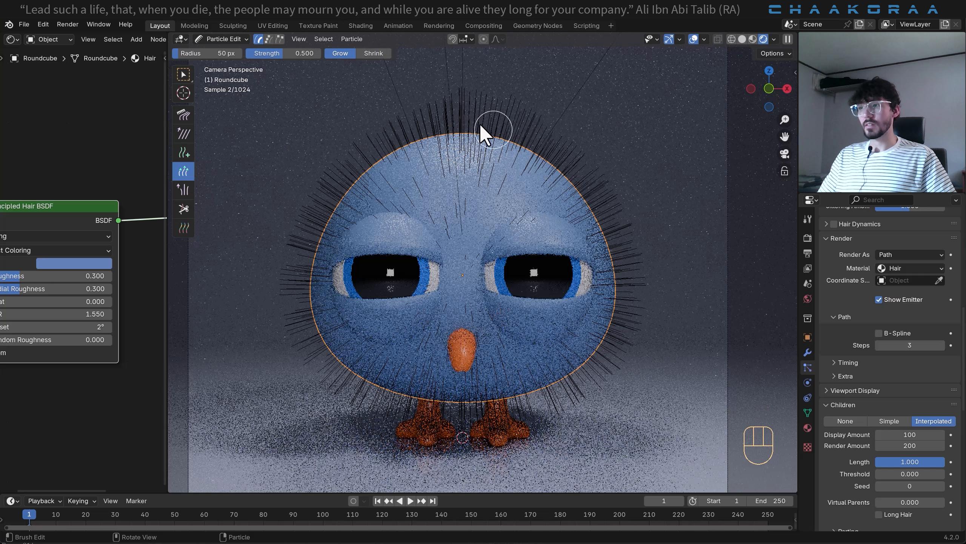
{"action": "left_click_drag", "start_coordinate": [483, 134], "coordinate": [442, 107]}
{"action": "key", "text": "ctrl+z"}
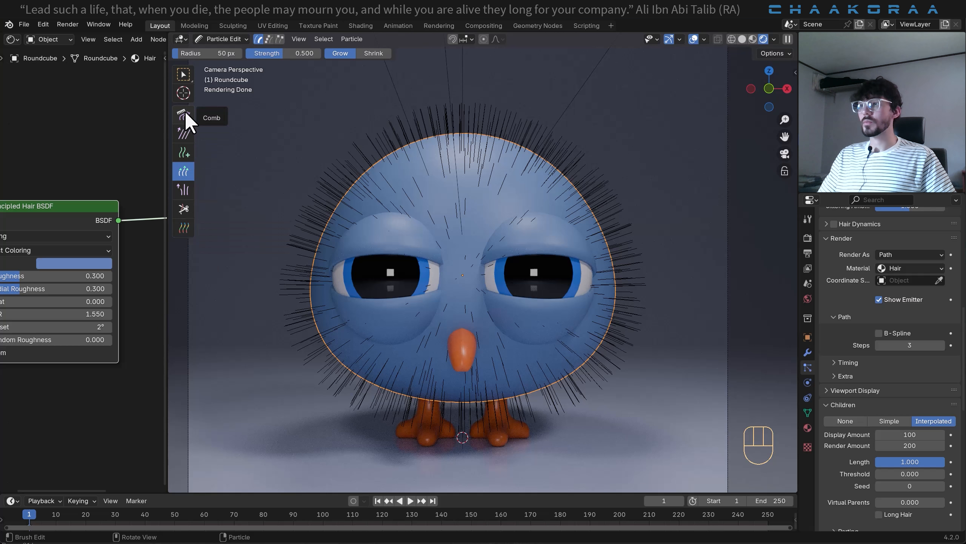
- Grow the hairs on top of the head into a tall crest using the Length brush at 130 px radius and 0.228 strength
{"action": "left_click", "coordinate": [184, 168]}
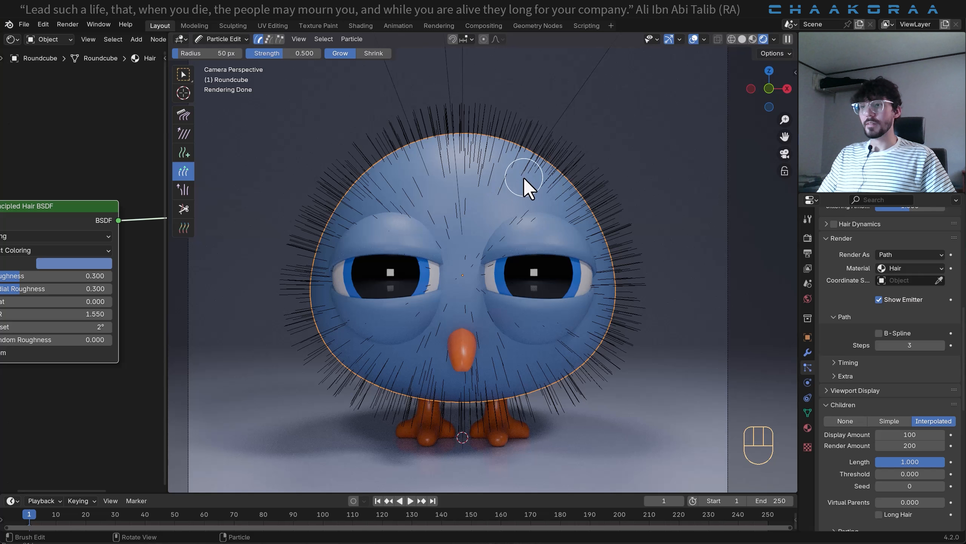
{"action": "key", "text": "f"}
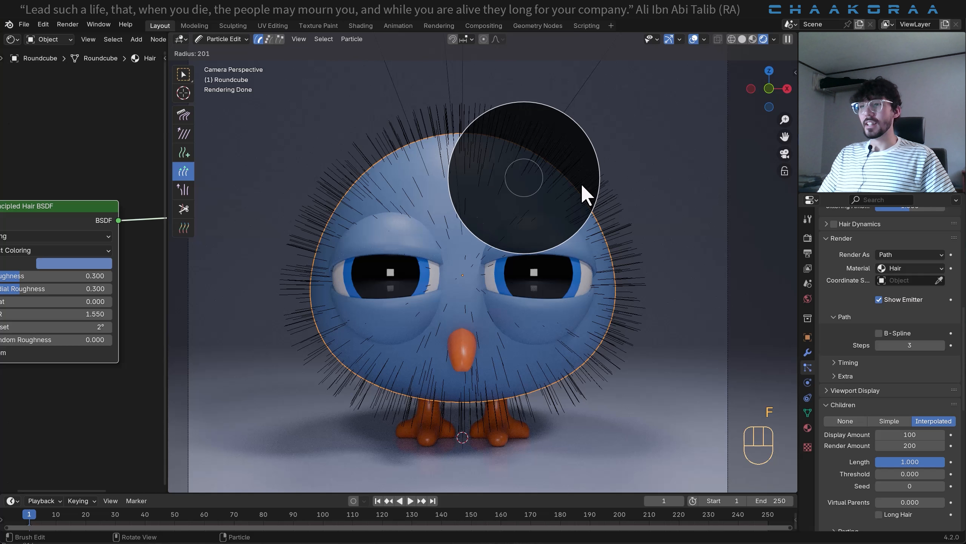
{"action": "left_click", "coordinate": [497, 192]}
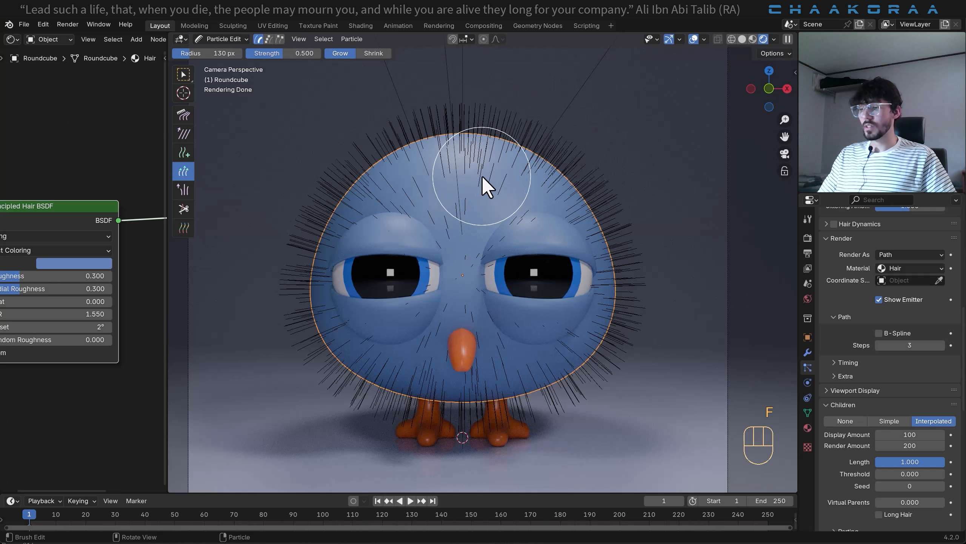
{"action": "key", "text": "shift+f"}
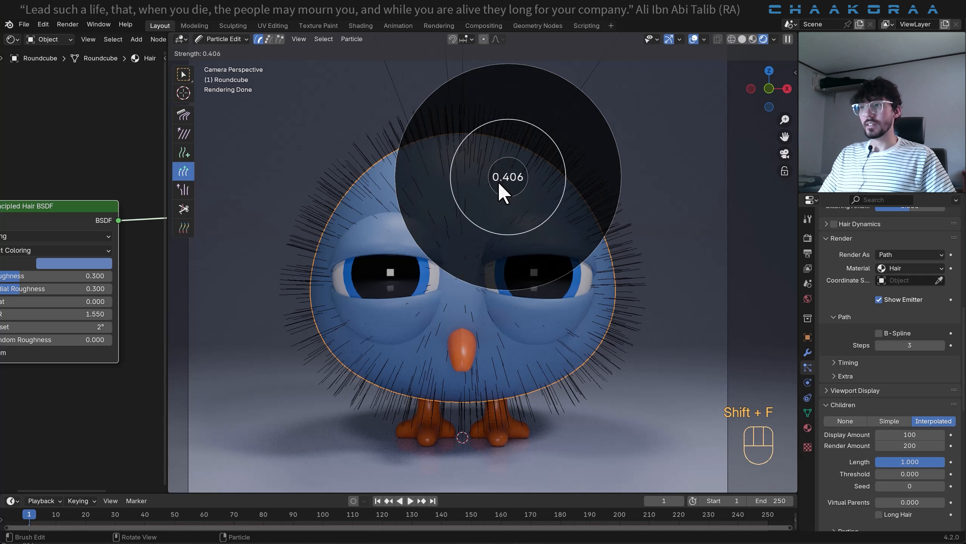
{"action": "left_click", "coordinate": [504, 187]}
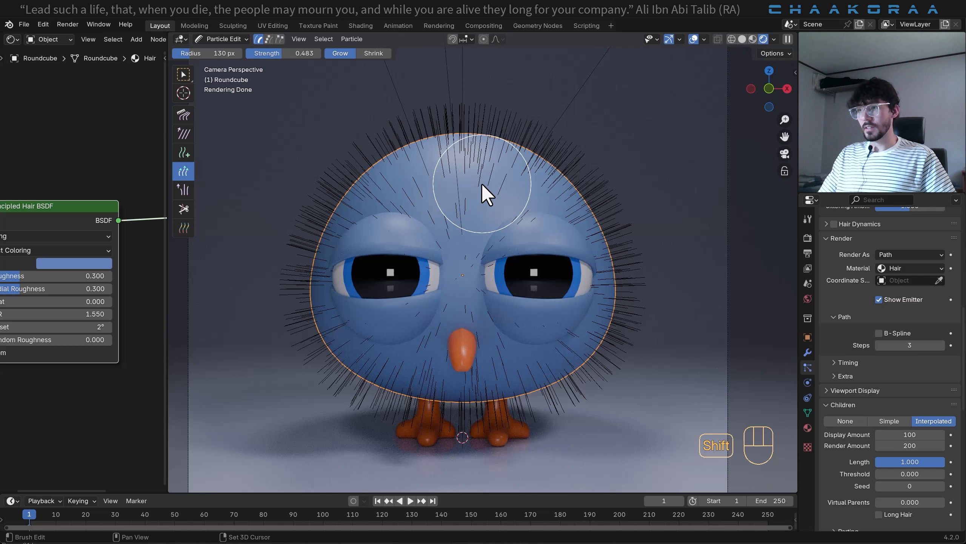
{"action": "key", "text": "shift+f"}
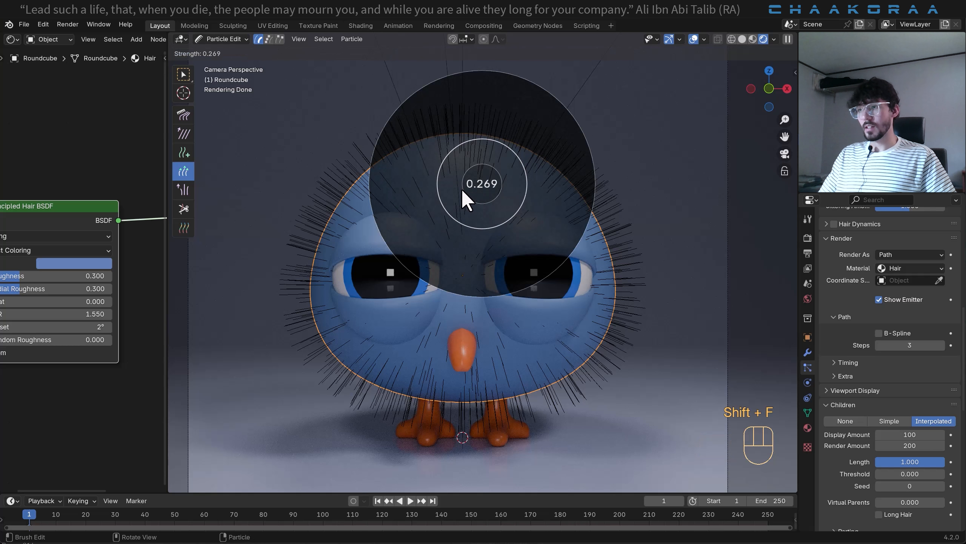
{"action": "left_click", "coordinate": [459, 190]}
{"action": "middle_click_drag", "start_coordinate": [459, 198], "coordinate": [459, 233], "text": "shift"}
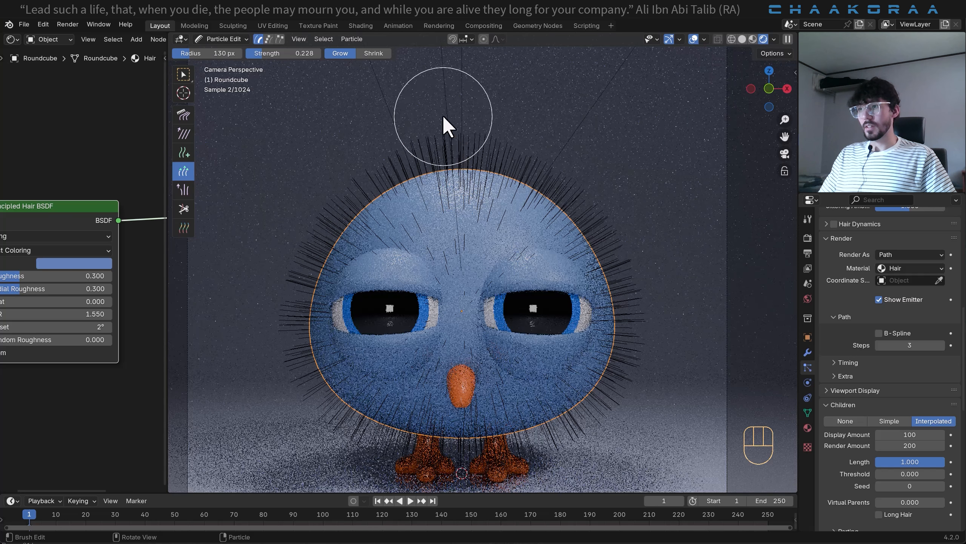
{"action": "mouse_move", "coordinate": [462, 162]}
{"action": "left_mouse_down"}
{"action": "mouse_move", "coordinate": [444, 145]}
{"action": "mouse_move", "coordinate": [453, 147]}
{"action": "mouse_move", "coordinate": [463, 97]}
{"action": "mouse_move", "coordinate": [487, 134]}
{"action": "mouse_move", "coordinate": [421, 173]}
{"action": "mouse_move", "coordinate": [467, 137]}
{"action": "mouse_move", "coordinate": [488, 165]}
{"action": "mouse_move", "coordinate": [429, 148]}
{"action": "mouse_move", "coordinate": [500, 173]}
{"action": "mouse_move", "coordinate": [432, 167]}
{"action": "mouse_move", "coordinate": [471, 121]}
{"action": "mouse_move", "coordinate": [471, 129]}
{"action": "left_mouse_up"}
{"action": "scroll", "coordinate": [474, 137], "scroll_direction": "down", "scroll_amount": 2}
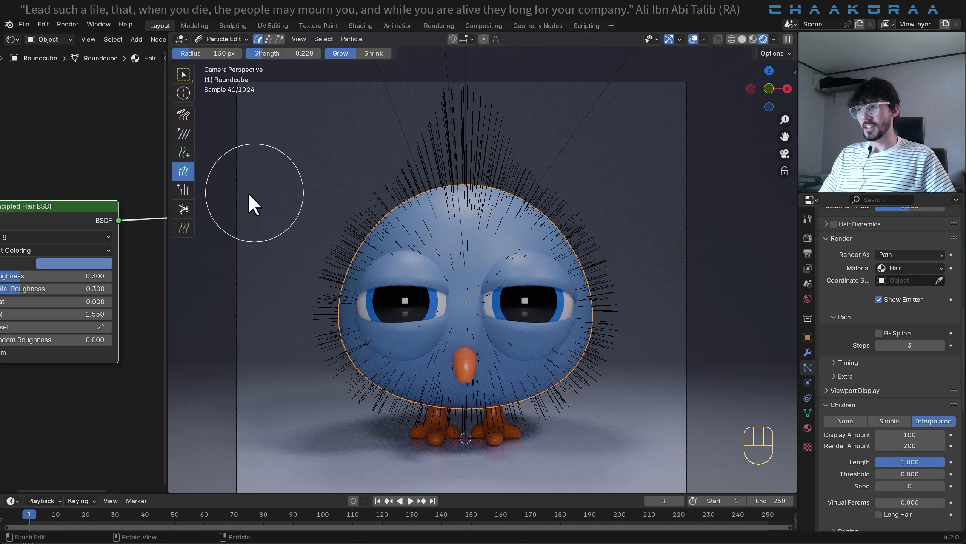
- Trim the tips of the tall crest to a shorter height with the Cut brush at 50 px radius
{"action": "left_click", "coordinate": [186, 208]}
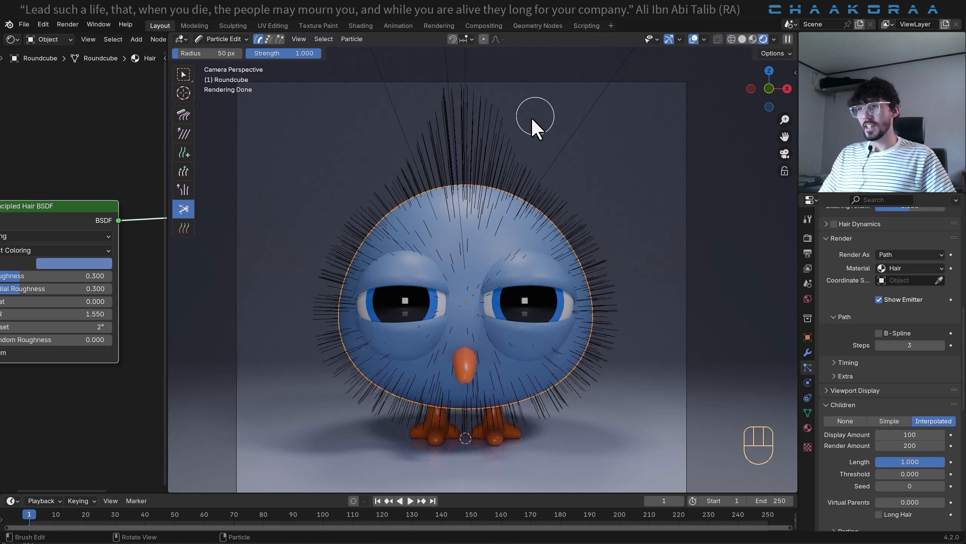
{"action": "left_click", "coordinate": [513, 110]}
{"action": "mouse_move", "coordinate": [449, 102]}
{"action": "left_mouse_down"}
{"action": "mouse_move", "coordinate": [402, 129]}
{"action": "mouse_move", "coordinate": [412, 128]}
{"action": "left_mouse_up"}
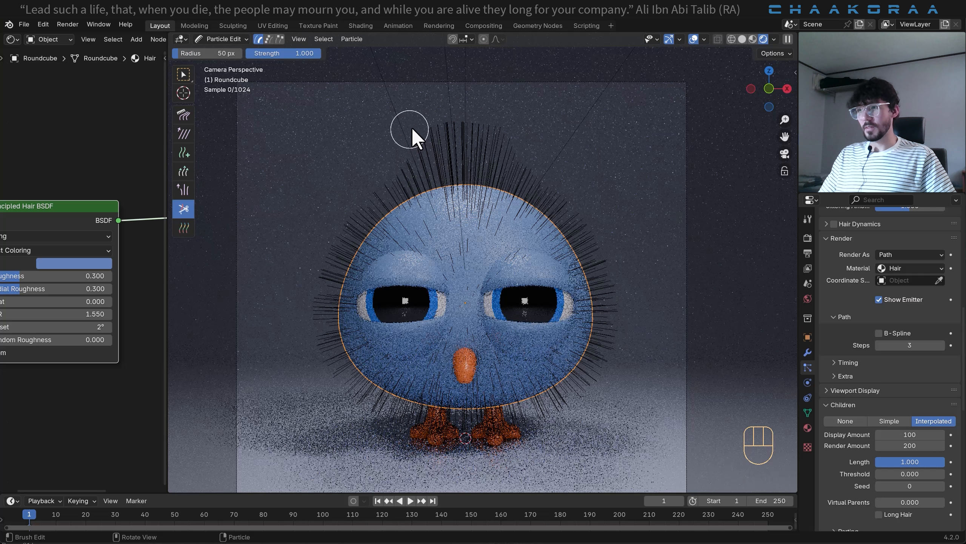
- Comb the head's crest and upper side hairs with the Comb brush at 130 px radius and 0.500 strength
{"action": "left_click", "coordinate": [184, 115]}
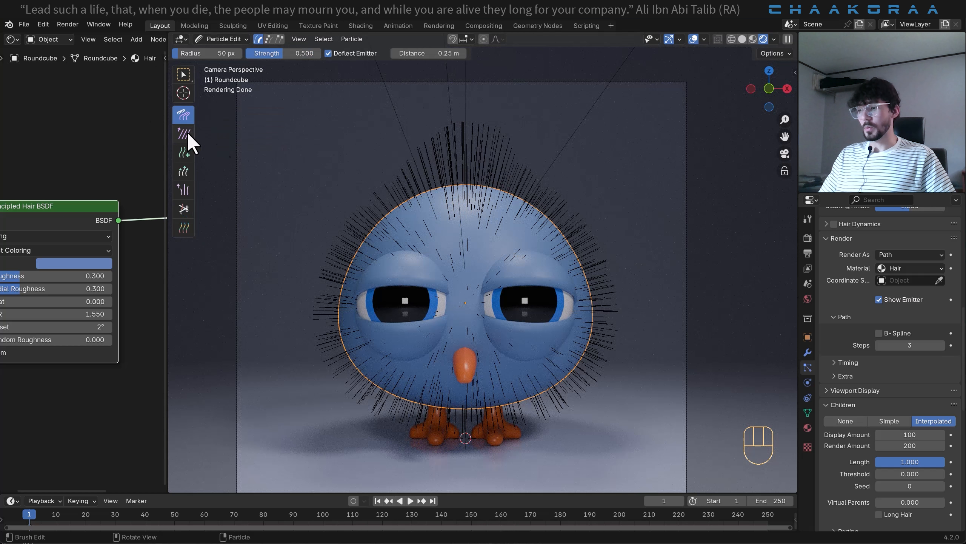
{"action": "key", "text": "f"}
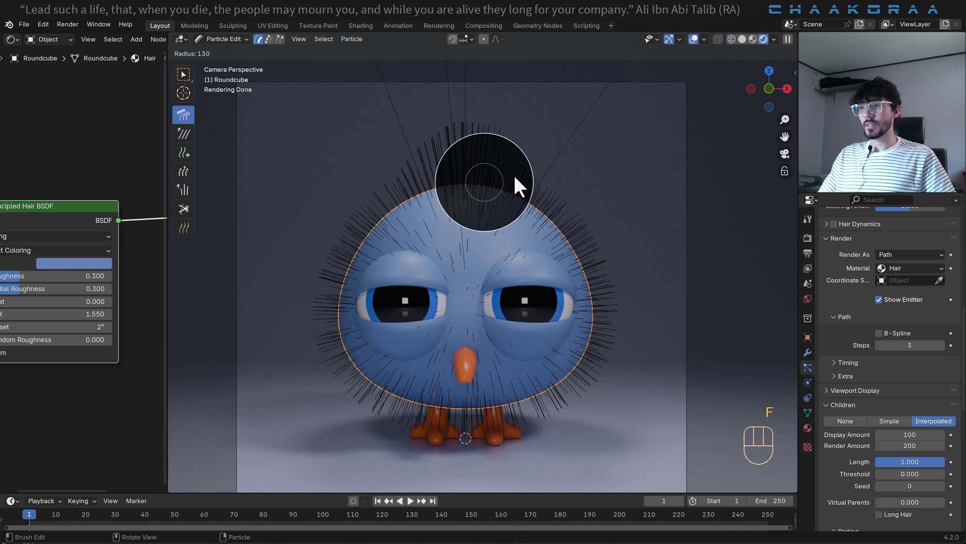
{"action": "left_click", "coordinate": [517, 172]}
{"action": "left_click_drag", "start_coordinate": [528, 154], "coordinate": [509, 147]}
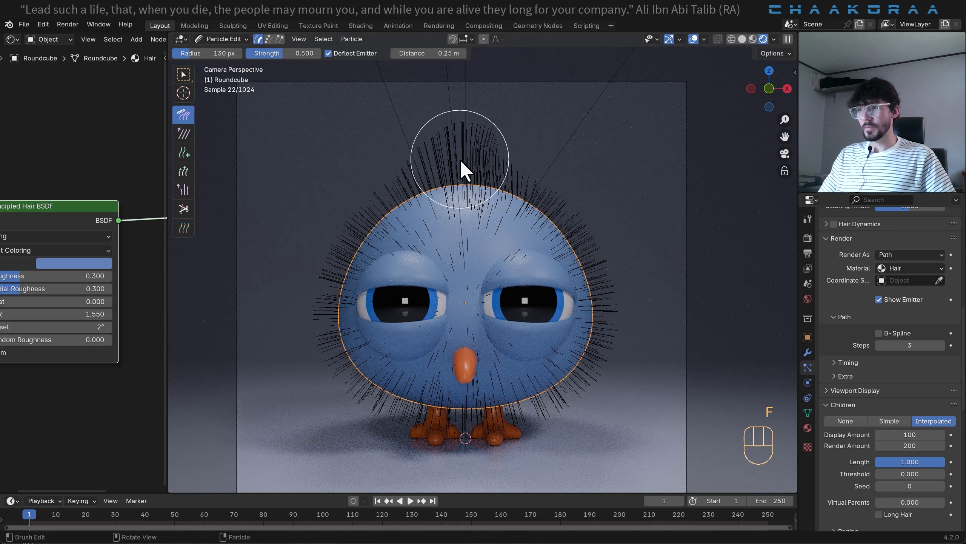
{"action": "mouse_move", "coordinate": [427, 139]}
{"action": "left_mouse_down"}
{"action": "mouse_move", "coordinate": [390, 190]}
{"action": "mouse_move", "coordinate": [371, 199]}
{"action": "left_mouse_up"}
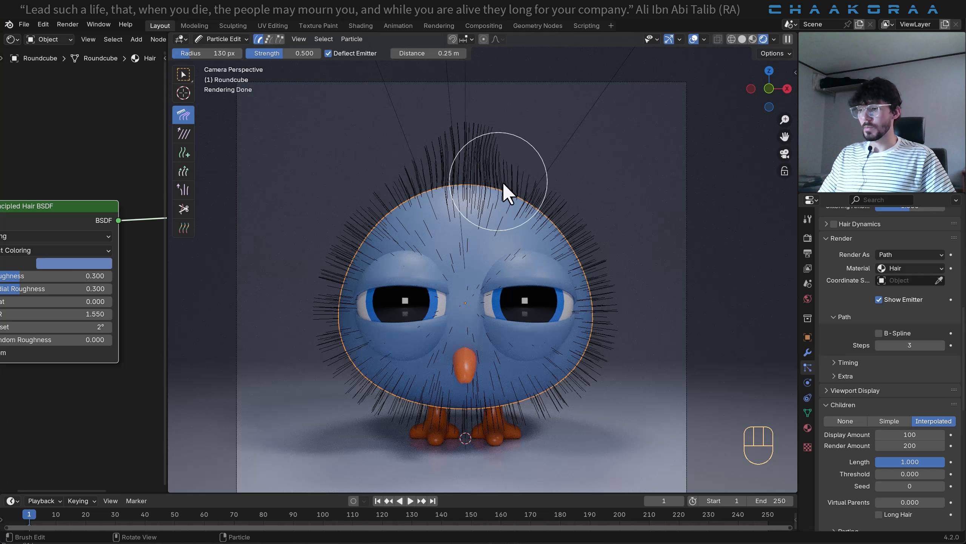
- Reduce the Comb strength to 0.212 and style the head's crest into a curved tuft
{"action": "key", "text": "shift+f"}
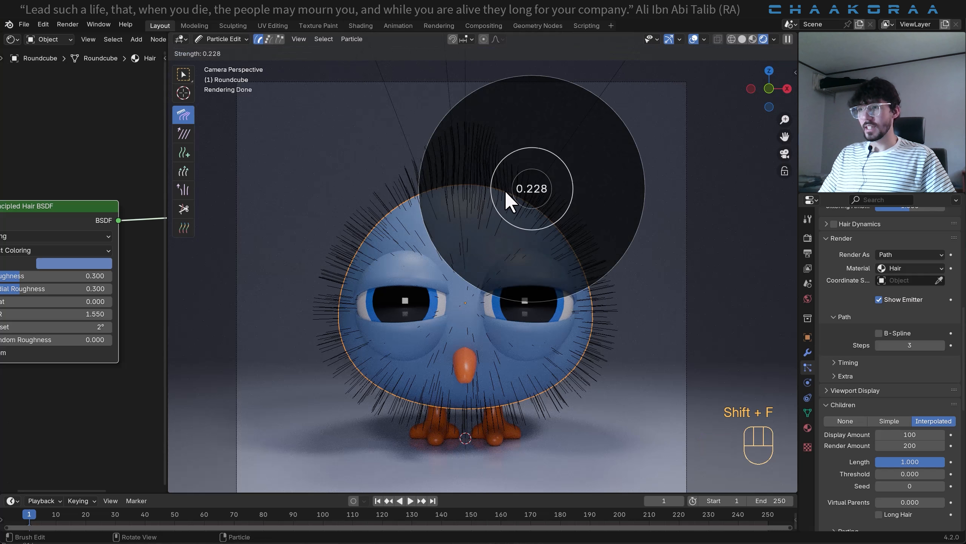
{"action": "left_click", "coordinate": [504, 191]}
{"action": "mouse_move", "coordinate": [504, 190]}
{"action": "left_mouse_down"}
{"action": "mouse_move", "coordinate": [403, 179]}
{"action": "mouse_move", "coordinate": [438, 153]}
{"action": "mouse_move", "coordinate": [510, 142]}
{"action": "mouse_move", "coordinate": [483, 160]}
{"action": "mouse_move", "coordinate": [476, 142]}
{"action": "mouse_move", "coordinate": [496, 163]}
{"action": "mouse_move", "coordinate": [439, 160]}
{"action": "mouse_move", "coordinate": [451, 133]}
{"action": "mouse_move", "coordinate": [484, 141]}
{"action": "mouse_move", "coordinate": [439, 150]}
{"action": "mouse_move", "coordinate": [453, 131]}
{"action": "mouse_move", "coordinate": [470, 147]}
{"action": "mouse_move", "coordinate": [602, 173]}
{"action": "mouse_move", "coordinate": [408, 166]}
{"action": "mouse_move", "coordinate": [418, 172]}
{"action": "mouse_move", "coordinate": [372, 196]}
{"action": "mouse_move", "coordinate": [349, 231]}
{"action": "left_mouse_up"}
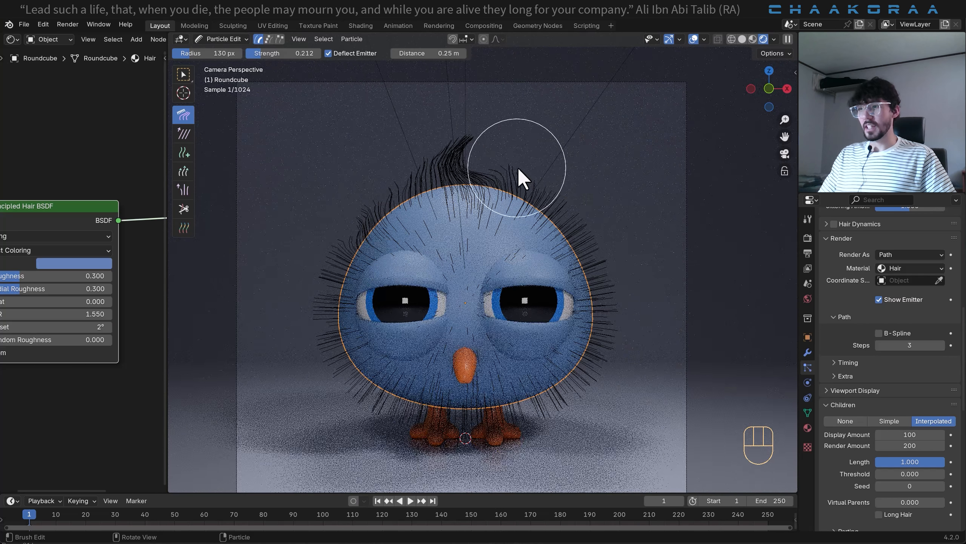
- Comb the hairs along both sides and the underside of the body downward
{"action": "mouse_move", "coordinate": [599, 211]}
{"action": "left_mouse_down"}
{"action": "mouse_move", "coordinate": [617, 283]}
{"action": "mouse_move", "coordinate": [616, 335]}
{"action": "mouse_move", "coordinate": [581, 412]}
{"action": "left_mouse_up"}
{"action": "mouse_move", "coordinate": [591, 376]}
{"action": "left_mouse_down"}
{"action": "mouse_move", "coordinate": [521, 428]}
{"action": "mouse_move", "coordinate": [536, 419]}
{"action": "mouse_move", "coordinate": [473, 408]}
{"action": "left_mouse_up"}
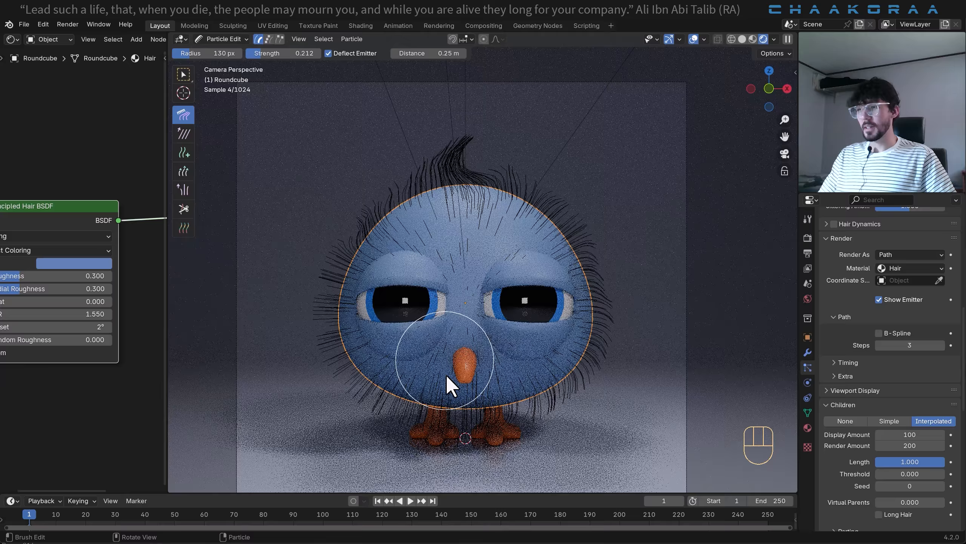
{"action": "left_click_drag", "start_coordinate": [348, 397], "coordinate": [367, 411]}
{"action": "left_click_drag", "start_coordinate": [328, 342], "coordinate": [338, 366]}
{"action": "left_click_drag", "start_coordinate": [312, 305], "coordinate": [325, 324]}
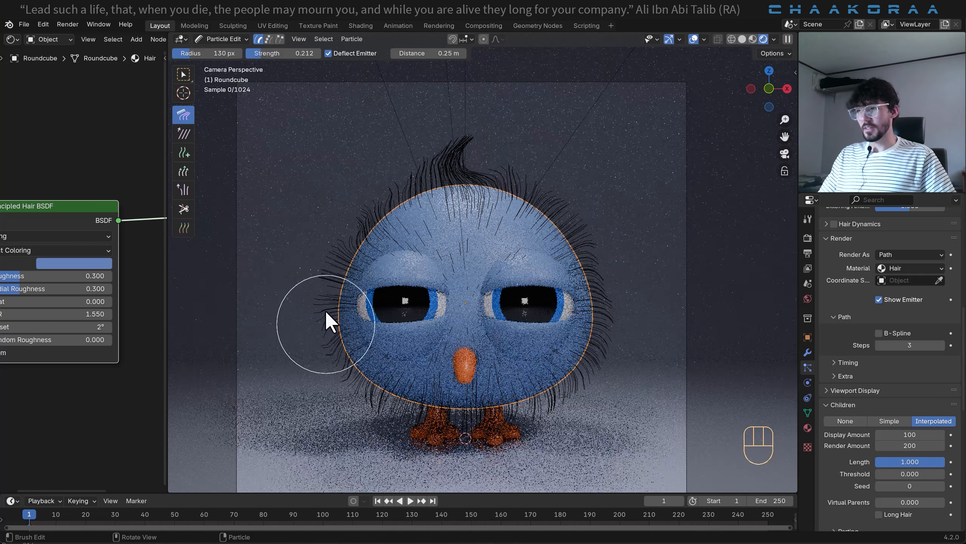
{"action": "mouse_move", "coordinate": [342, 241]}
{"action": "left_mouse_down"}
{"action": "mouse_move", "coordinate": [324, 337]}
{"action": "mouse_move", "coordinate": [358, 401]}
{"action": "left_mouse_up"}
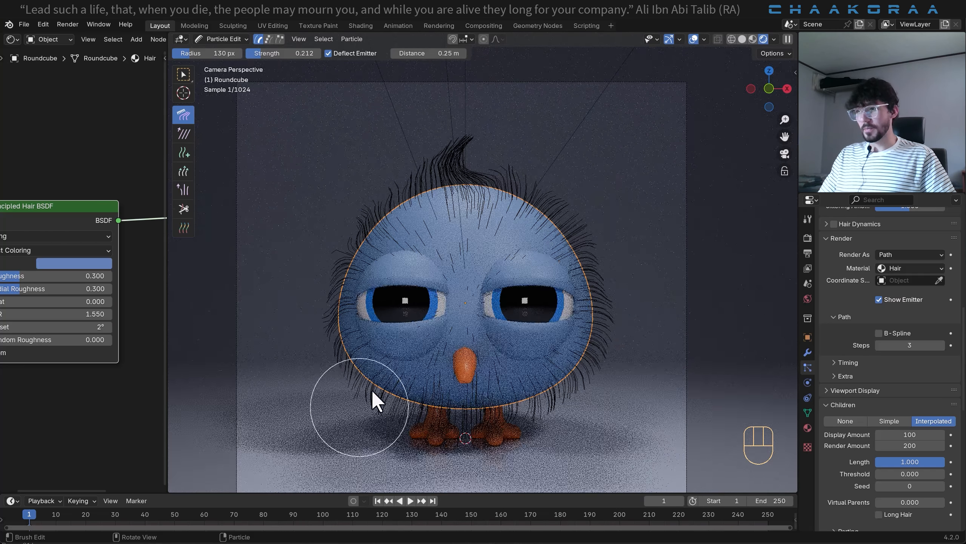
- Refine the bend of the head tuft and comb the hairs beside the body and across the forehead
{"action": "mouse_move", "coordinate": [536, 181]}
{"action": "left_mouse_down"}
{"action": "mouse_move", "coordinate": [489, 169]}
{"action": "mouse_move", "coordinate": [457, 145]}
{"action": "mouse_move", "coordinate": [465, 135]}
{"action": "mouse_move", "coordinate": [423, 148]}
{"action": "mouse_move", "coordinate": [411, 179]}
{"action": "mouse_move", "coordinate": [495, 138]}
{"action": "left_mouse_up"}
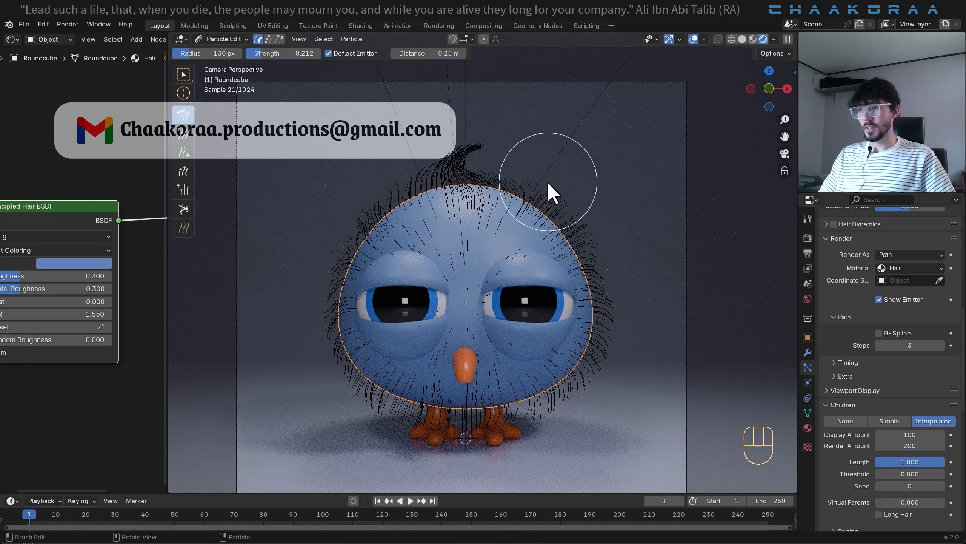
{"action": "mouse_move", "coordinate": [582, 199]}
{"action": "left_mouse_down"}
{"action": "mouse_move", "coordinate": [547, 178]}
{"action": "mouse_move", "coordinate": [613, 235]}
{"action": "mouse_move", "coordinate": [580, 209]}
{"action": "mouse_move", "coordinate": [601, 264]}
{"action": "mouse_move", "coordinate": [566, 216]}
{"action": "mouse_move", "coordinate": [574, 208]}
{"action": "mouse_move", "coordinate": [632, 334]}
{"action": "mouse_move", "coordinate": [590, 331]}
{"action": "mouse_move", "coordinate": [599, 330]}
{"action": "mouse_move", "coordinate": [602, 368]}
{"action": "mouse_move", "coordinate": [584, 385]}
{"action": "left_mouse_up"}
{"action": "mouse_move", "coordinate": [458, 234]}
{"action": "left_mouse_down"}
{"action": "mouse_move", "coordinate": [460, 272]}
{"action": "mouse_move", "coordinate": [471, 279]}
{"action": "mouse_move", "coordinate": [479, 212]}
{"action": "mouse_move", "coordinate": [453, 166]}
{"action": "mouse_move", "coordinate": [555, 243]}
{"action": "left_mouse_up"}
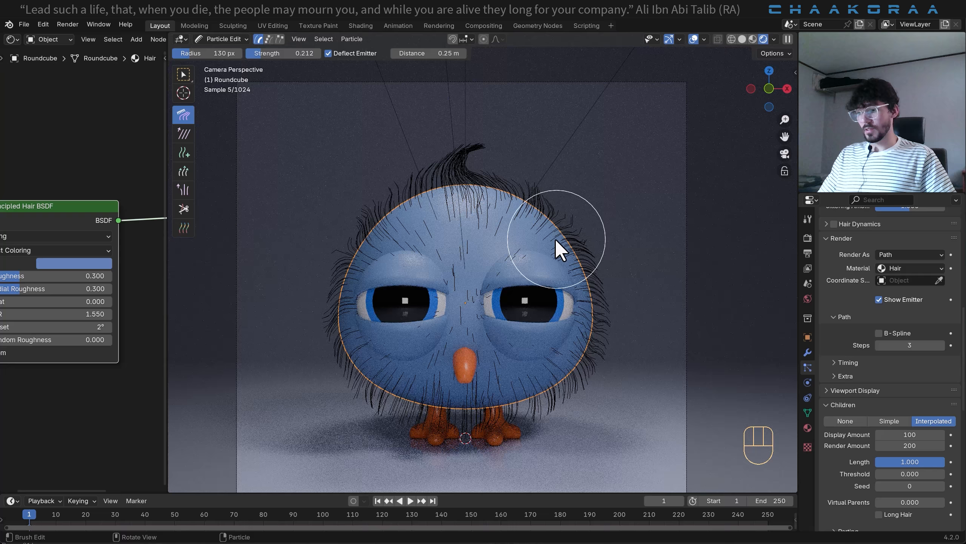
- Comb the hair from the right side view, shaping the tuft above the forehead and laying the back hairs downward
{"action": "middle_click_drag", "start_coordinate": [536, 234], "coordinate": [455, 238]}
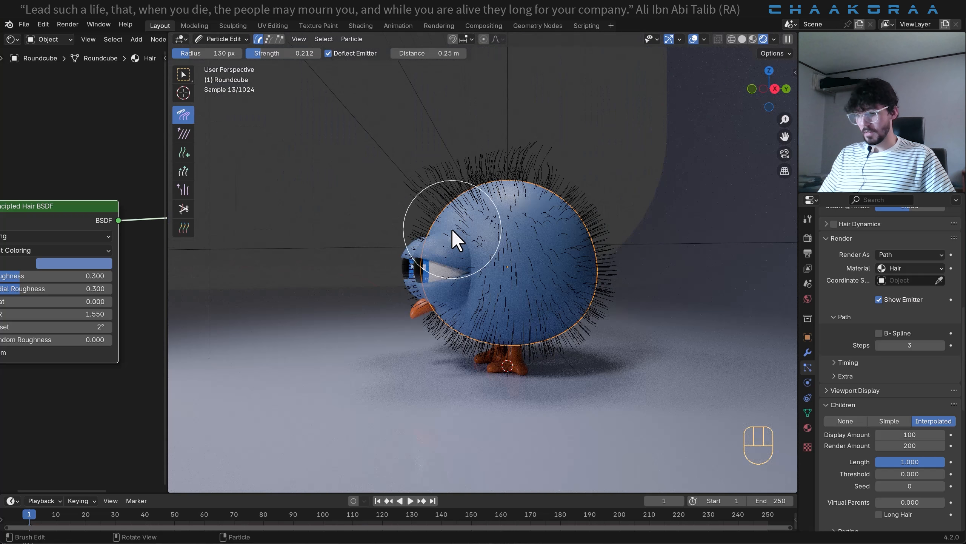
{"action": "key", "text": "KP_3"}
{"action": "scroll", "coordinate": [459, 214], "scroll_direction": "up", "scroll_amount": 2}
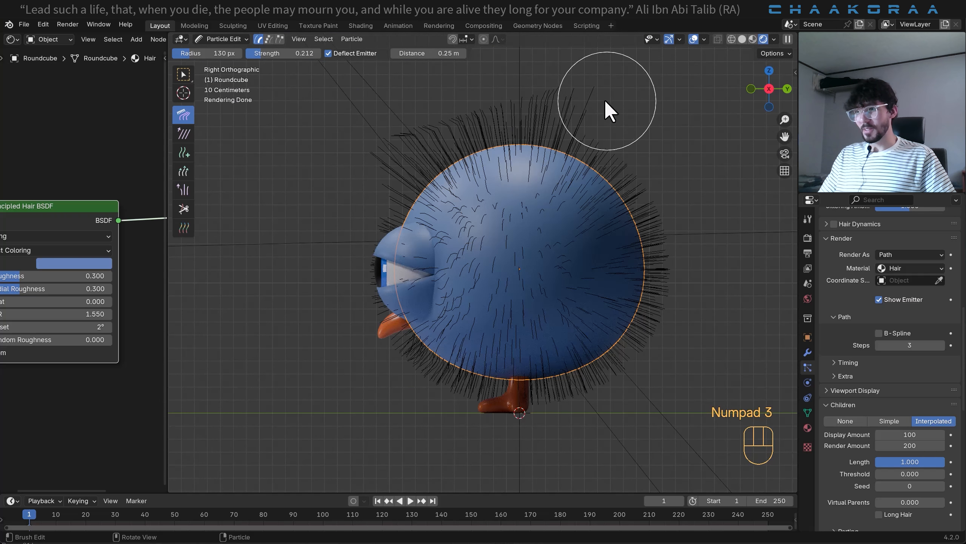
{"action": "mouse_move", "coordinate": [562, 96]}
{"action": "left_mouse_down"}
{"action": "mouse_move", "coordinate": [572, 98]}
{"action": "mouse_move", "coordinate": [400, 131]}
{"action": "mouse_move", "coordinate": [391, 154]}
{"action": "mouse_move", "coordinate": [401, 168]}
{"action": "mouse_move", "coordinate": [453, 119]}
{"action": "mouse_move", "coordinate": [416, 151]}
{"action": "mouse_move", "coordinate": [550, 103]}
{"action": "mouse_move", "coordinate": [524, 119]}
{"action": "mouse_move", "coordinate": [516, 97]}
{"action": "mouse_move", "coordinate": [583, 131]}
{"action": "mouse_move", "coordinate": [558, 120]}
{"action": "mouse_move", "coordinate": [485, 130]}
{"action": "mouse_move", "coordinate": [557, 130]}
{"action": "mouse_move", "coordinate": [599, 145]}
{"action": "mouse_move", "coordinate": [494, 145]}
{"action": "mouse_move", "coordinate": [484, 123]}
{"action": "mouse_move", "coordinate": [455, 119]}
{"action": "mouse_move", "coordinate": [489, 120]}
{"action": "mouse_move", "coordinate": [416, 147]}
{"action": "mouse_move", "coordinate": [425, 179]}
{"action": "mouse_move", "coordinate": [381, 190]}
{"action": "mouse_move", "coordinate": [442, 184]}
{"action": "left_mouse_up"}
{"action": "mouse_move", "coordinate": [425, 337]}
{"action": "left_mouse_down"}
{"action": "mouse_move", "coordinate": [401, 357]}
{"action": "mouse_move", "coordinate": [457, 389]}
{"action": "mouse_move", "coordinate": [552, 395]}
{"action": "mouse_move", "coordinate": [616, 372]}
{"action": "mouse_move", "coordinate": [673, 302]}
{"action": "mouse_move", "coordinate": [673, 276]}
{"action": "mouse_move", "coordinate": [662, 291]}
{"action": "mouse_move", "coordinate": [610, 162]}
{"action": "mouse_move", "coordinate": [665, 227]}
{"action": "mouse_move", "coordinate": [682, 328]}
{"action": "mouse_move", "coordinate": [619, 183]}
{"action": "left_mouse_up"}
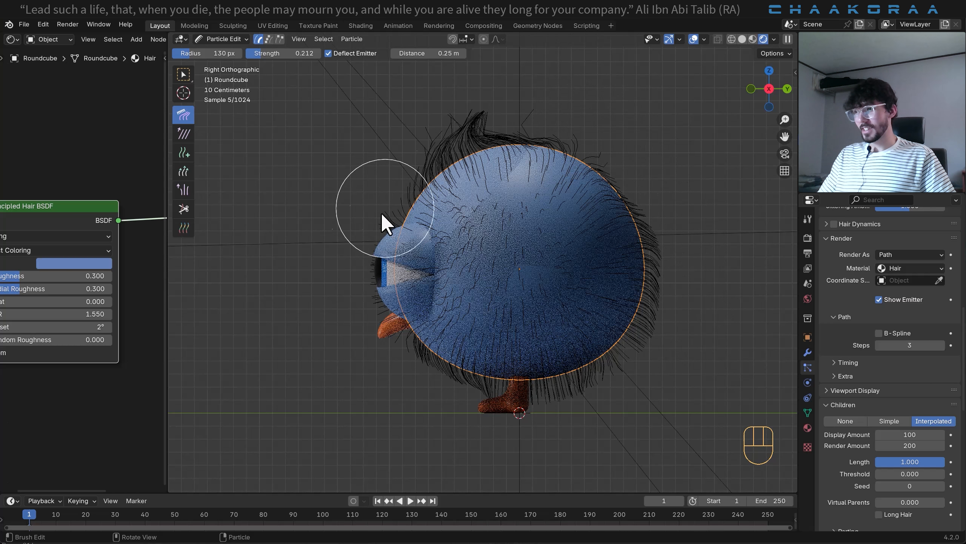
{"action": "key", "text": "KP_1"}
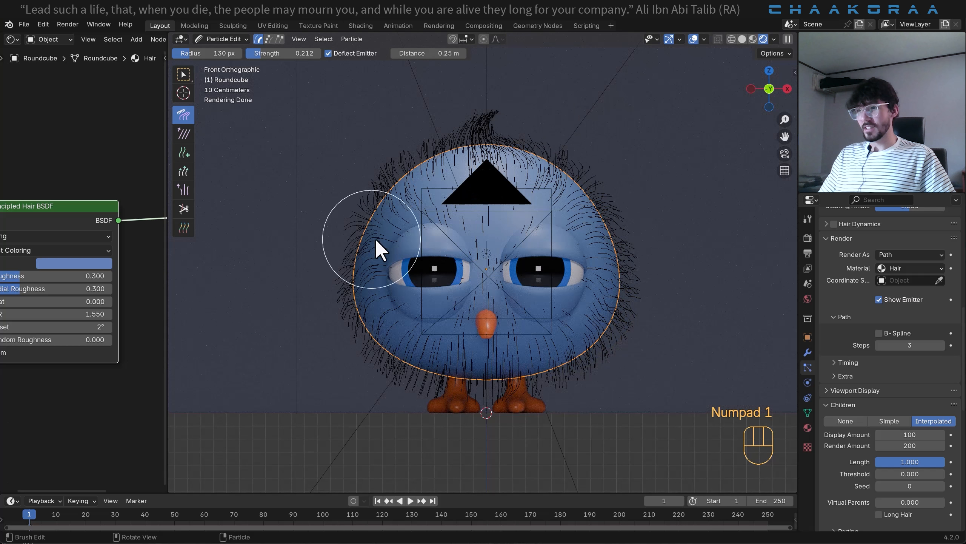
- Lengthen the head tuft with the Length brush set to Grow, comb its tip into a sideways curve, and return to Object Mode
{"action": "left_click", "coordinate": [183, 171]}
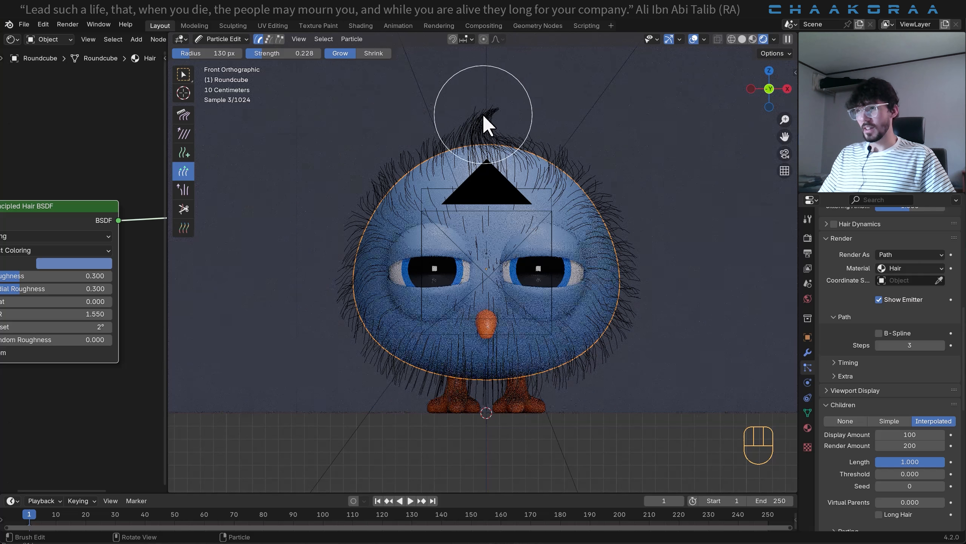
{"action": "mouse_move", "coordinate": [482, 114]}
{"action": "left_mouse_down"}
{"action": "mouse_move", "coordinate": [472, 110]}
{"action": "mouse_move", "coordinate": [516, 97]}
{"action": "mouse_move", "coordinate": [504, 114]}
{"action": "mouse_move", "coordinate": [513, 86]}
{"action": "mouse_move", "coordinate": [475, 115]}
{"action": "left_mouse_up"}
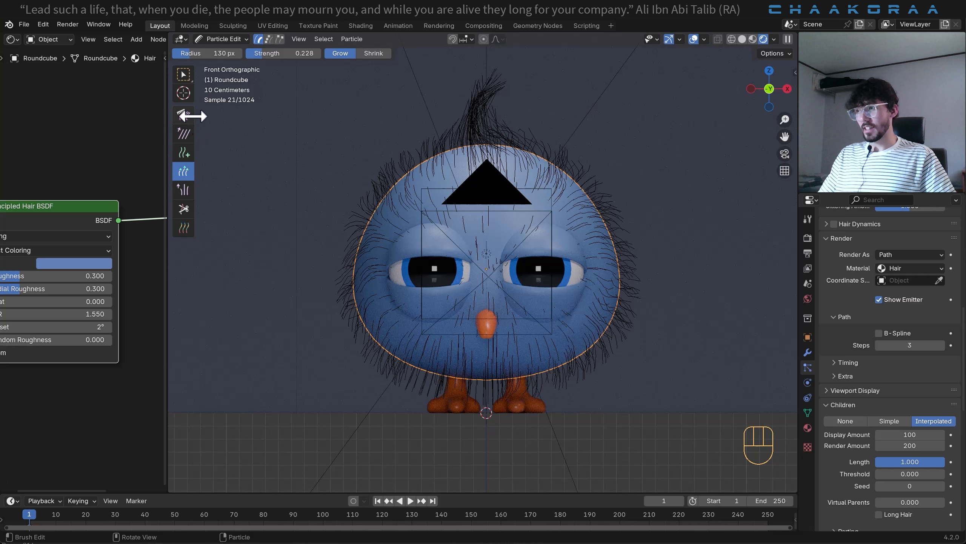
{"action": "left_click", "coordinate": [184, 114]}
{"action": "mouse_move", "coordinate": [510, 115]}
{"action": "left_mouse_down"}
{"action": "mouse_move", "coordinate": [496, 89]}
{"action": "mouse_move", "coordinate": [466, 84]}
{"action": "mouse_move", "coordinate": [511, 71]}
{"action": "mouse_move", "coordinate": [528, 119]}
{"action": "mouse_move", "coordinate": [500, 80]}
{"action": "mouse_move", "coordinate": [537, 99]}
{"action": "mouse_move", "coordinate": [488, 90]}
{"action": "mouse_move", "coordinate": [518, 143]}
{"action": "left_mouse_up"}
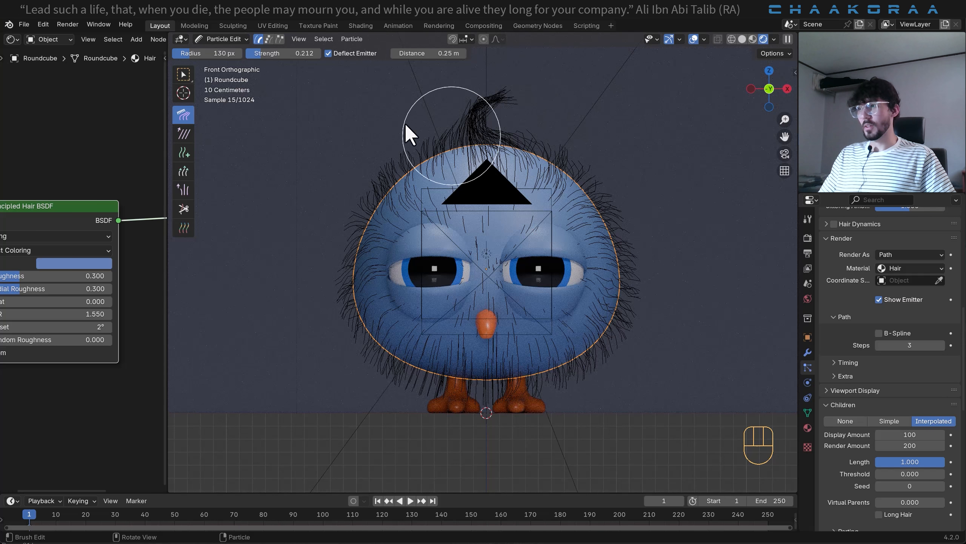
{"action": "left_click", "coordinate": [220, 39]}
{"action": "left_click", "coordinate": [216, 51]}
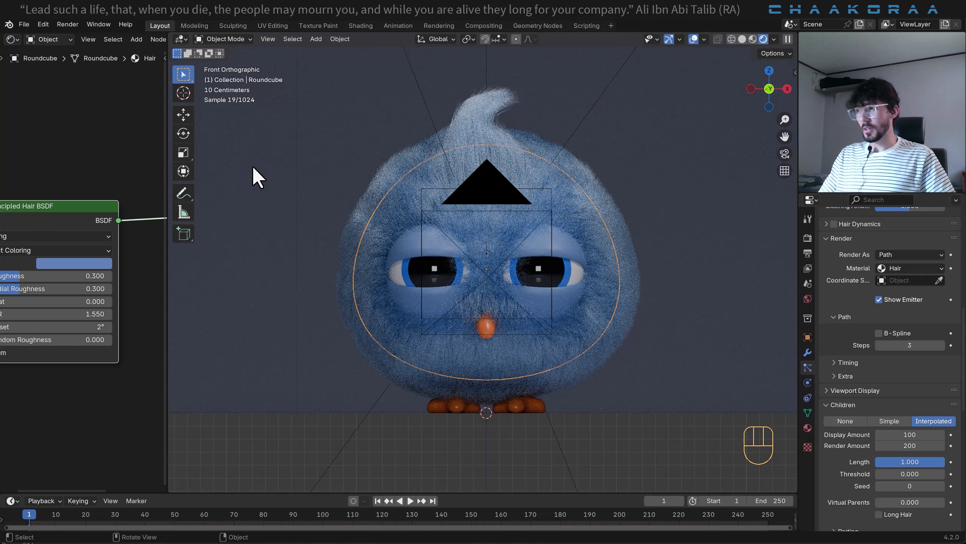
- Comb the hairs around the head and body outline in Particle Edit for an uneven look, then preview the fur in Object Mode
{"action": "left_click", "coordinate": [238, 38]}
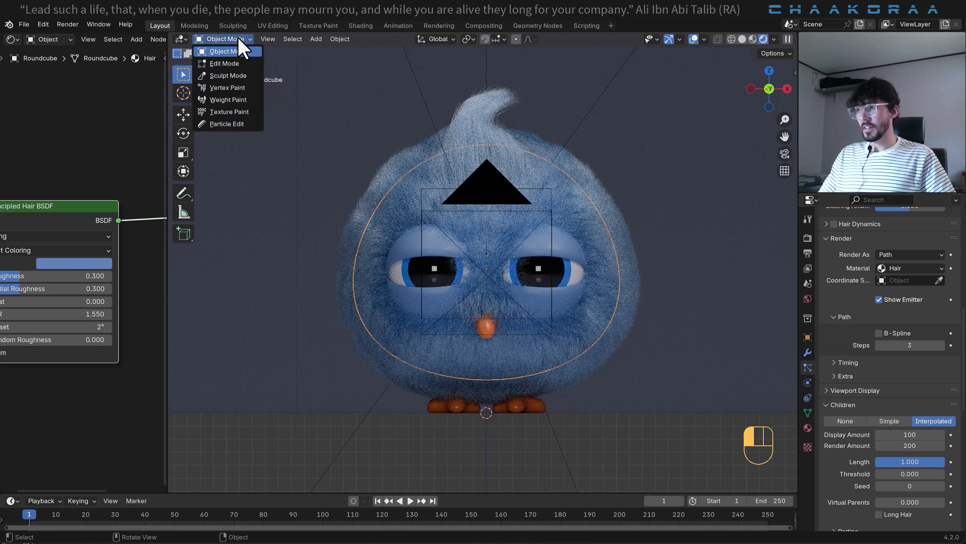
{"action": "left_click", "coordinate": [225, 125]}
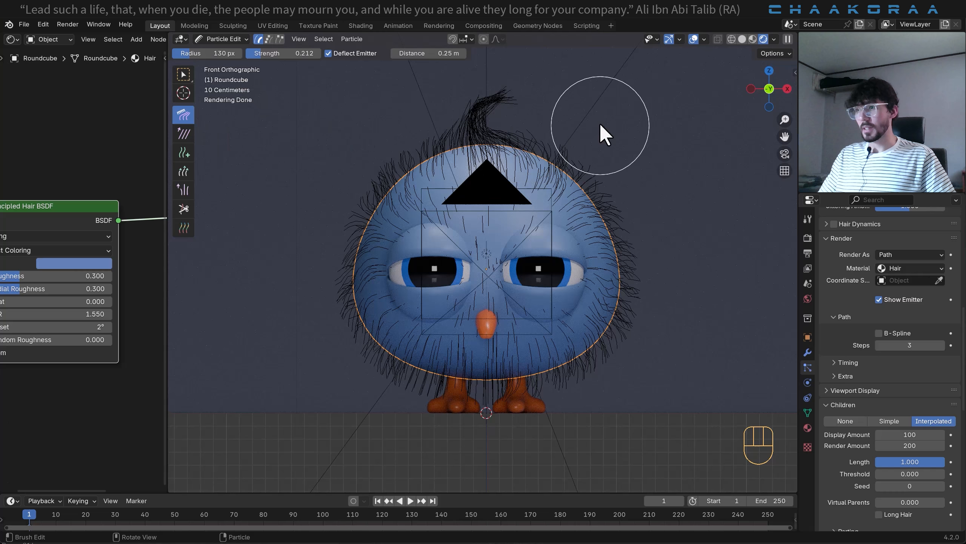
{"action": "left_click_drag", "start_coordinate": [563, 137], "coordinate": [505, 135]}
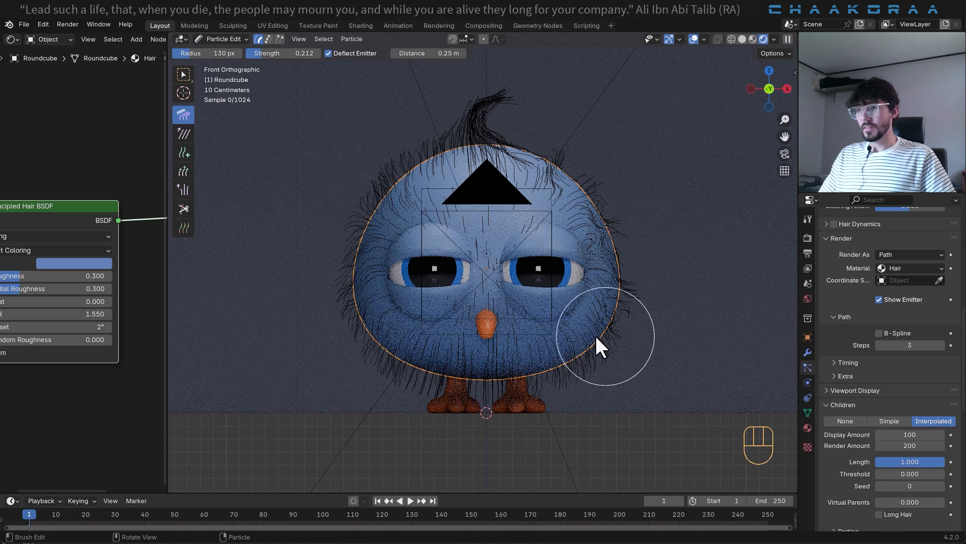
{"action": "mouse_move", "coordinate": [572, 378]}
{"action": "left_mouse_down"}
{"action": "mouse_move", "coordinate": [477, 400]}
{"action": "mouse_move", "coordinate": [426, 381]}
{"action": "mouse_move", "coordinate": [384, 343]}
{"action": "mouse_move", "coordinate": [349, 273]}
{"action": "mouse_move", "coordinate": [366, 215]}
{"action": "mouse_move", "coordinate": [407, 168]}
{"action": "mouse_move", "coordinate": [401, 181]}
{"action": "left_mouse_up"}
{"action": "mouse_move", "coordinate": [535, 161]}
{"action": "left_mouse_down"}
{"action": "mouse_move", "coordinate": [590, 191]}
{"action": "mouse_move", "coordinate": [599, 238]}
{"action": "left_mouse_up"}
{"action": "mouse_move", "coordinate": [496, 136]}
{"action": "left_mouse_down"}
{"action": "mouse_move", "coordinate": [485, 126]}
{"action": "mouse_move", "coordinate": [403, 163]}
{"action": "left_mouse_up"}
{"action": "left_click", "coordinate": [223, 39]}
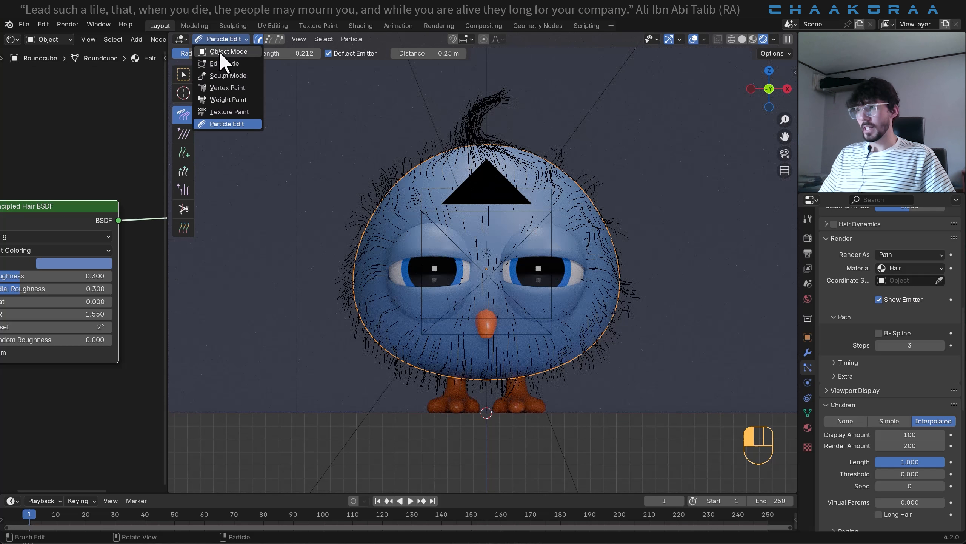
{"action": "left_click", "coordinate": [223, 50]}
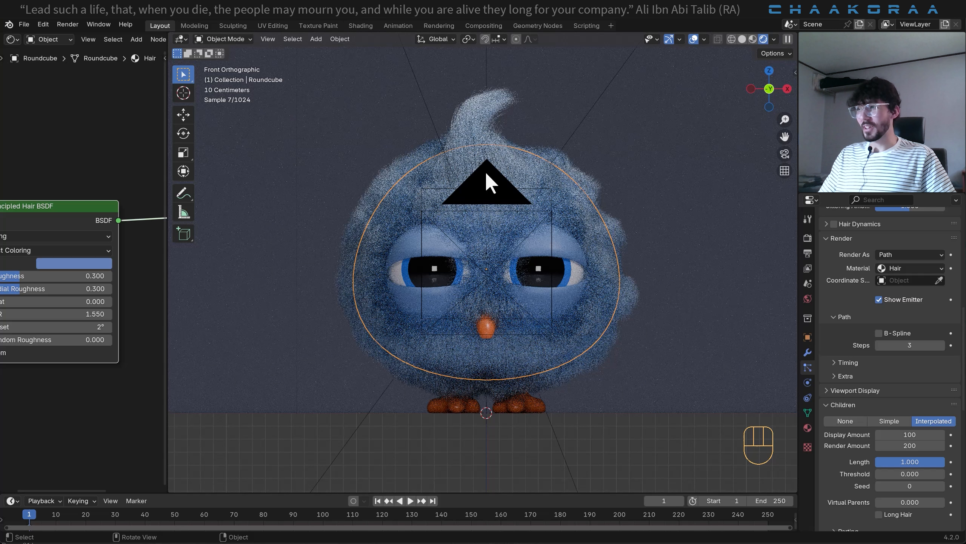
- Smooth the clumped hairs beside the upper head in Particle Edit using the Smooth brush
{"action": "left_click", "coordinate": [238, 39]}
{"action": "left_click", "coordinate": [228, 123]}
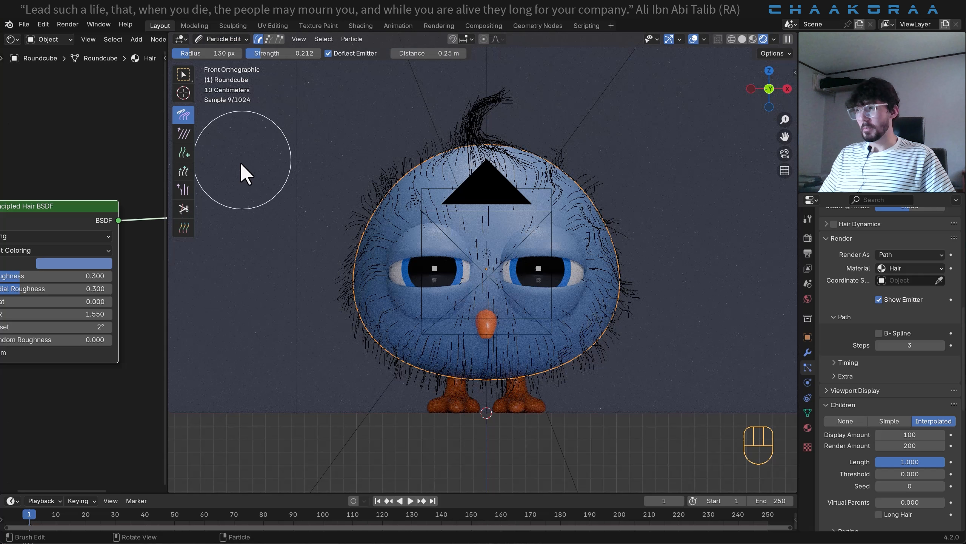
{"action": "left_click", "coordinate": [185, 134]}
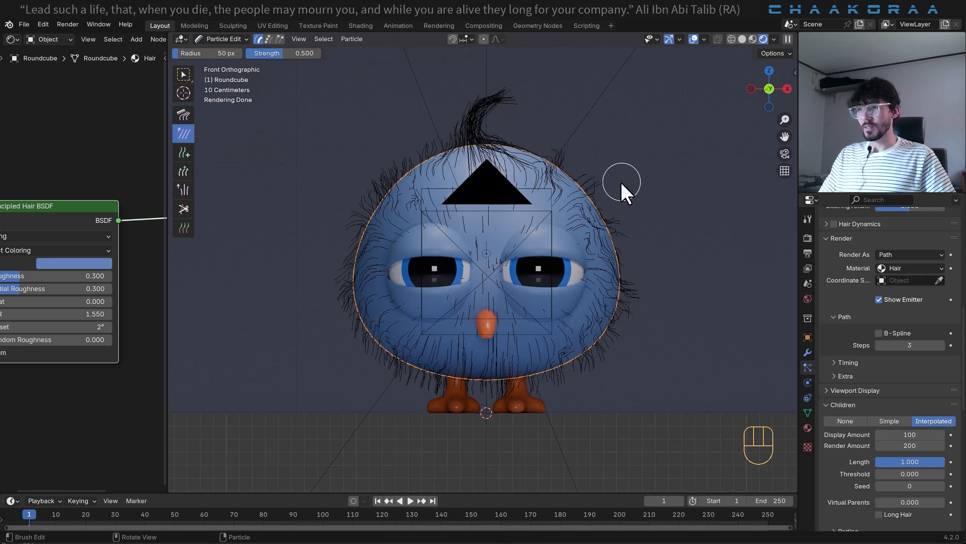
{"action": "mouse_move", "coordinate": [621, 190]}
{"action": "left_mouse_down"}
{"action": "mouse_move", "coordinate": [578, 207]}
{"action": "mouse_move", "coordinate": [564, 173]}
{"action": "left_mouse_up"}
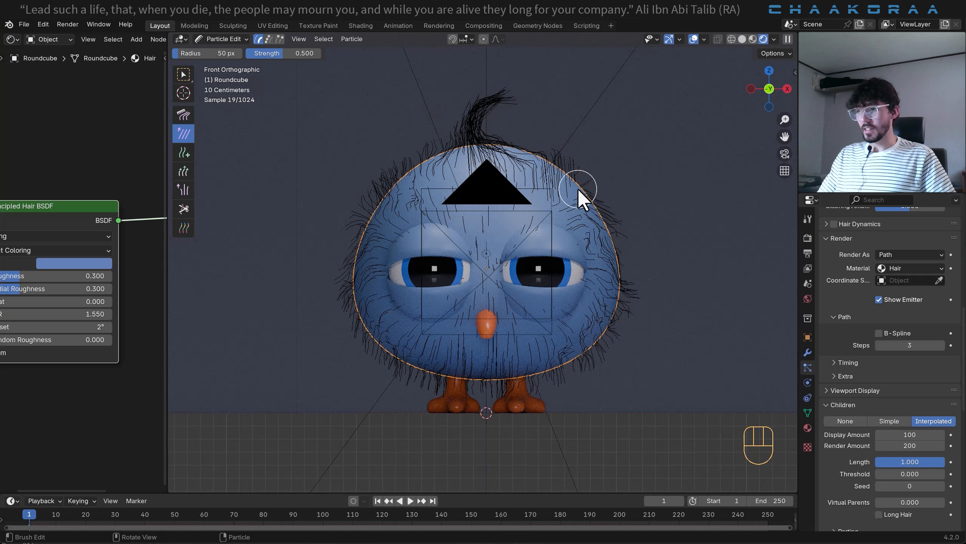
- Enlarge the Smooth brush, reduce its strength to 0.269, smooth the hairs on both sides of the body, and return to Object Mode
{"action": "key", "text": "f"}
{"action": "left_click", "coordinate": [634, 190]}
{"action": "key", "text": "shift+f"}
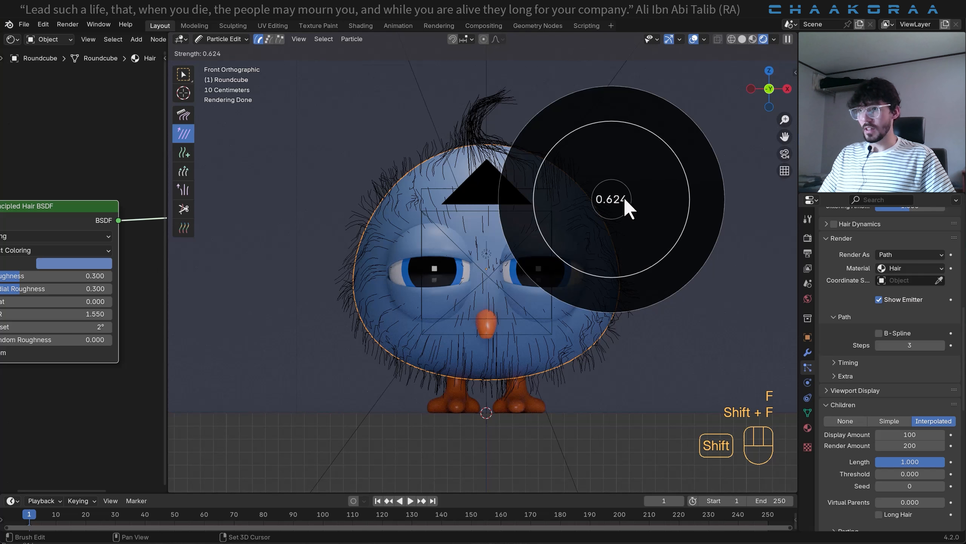
{"action": "left_click", "coordinate": [588, 199]}
{"action": "mouse_move", "coordinate": [569, 215]}
{"action": "left_mouse_down"}
{"action": "mouse_move", "coordinate": [595, 208]}
{"action": "mouse_move", "coordinate": [624, 250]}
{"action": "mouse_move", "coordinate": [625, 281]}
{"action": "mouse_move", "coordinate": [615, 248]}
{"action": "mouse_move", "coordinate": [560, 175]}
{"action": "mouse_move", "coordinate": [618, 301]}
{"action": "left_mouse_up"}
{"action": "left_click_drag", "start_coordinate": [559, 177], "coordinate": [553, 163]}
{"action": "mouse_move", "coordinate": [367, 227]}
{"action": "left_mouse_down"}
{"action": "mouse_move", "coordinate": [397, 328]}
{"action": "mouse_move", "coordinate": [454, 361]}
{"action": "left_mouse_up"}
{"action": "left_click", "coordinate": [223, 39]}
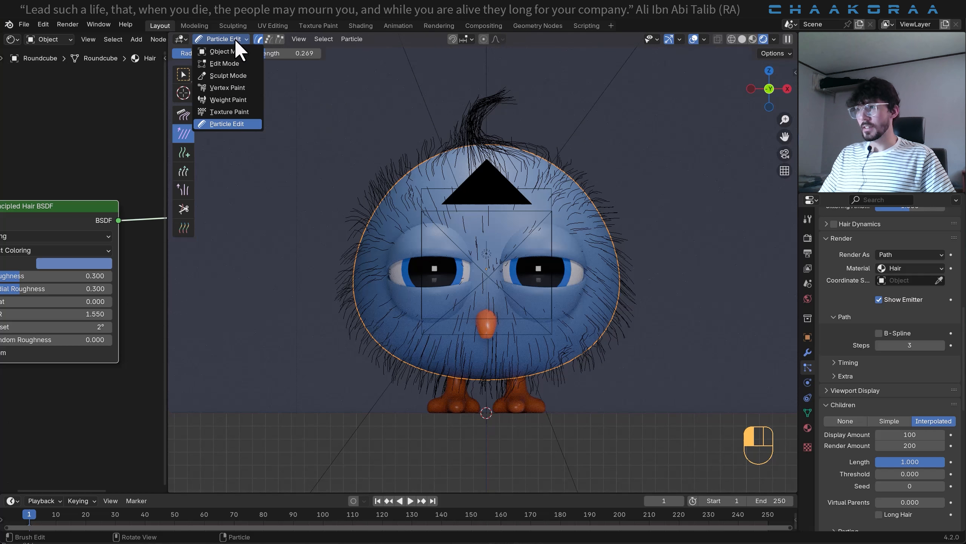
{"action": "left_click", "coordinate": [228, 54]}
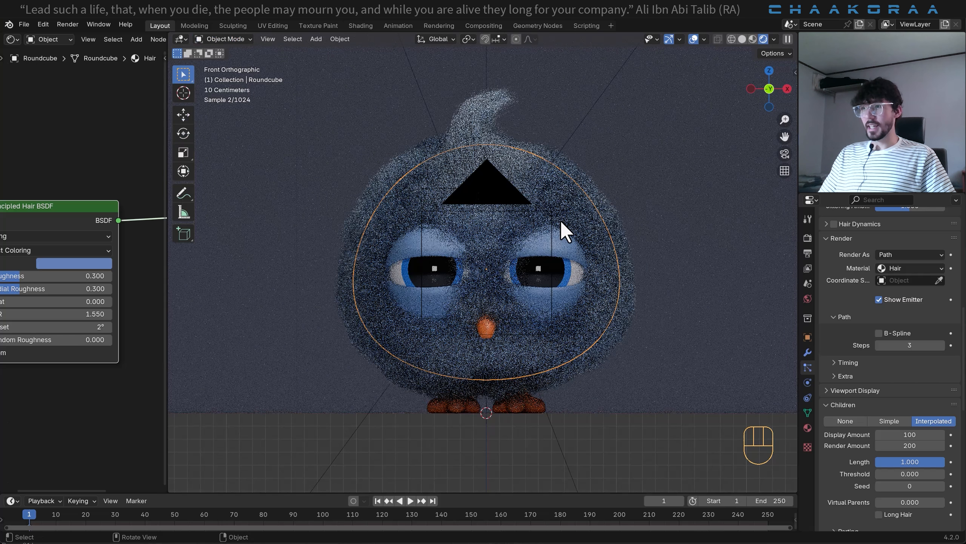
- Add a new particle system to the eyes object and scale its entire mesh up by a factor of 1.126
{"action": "left_click", "coordinate": [577, 259]}
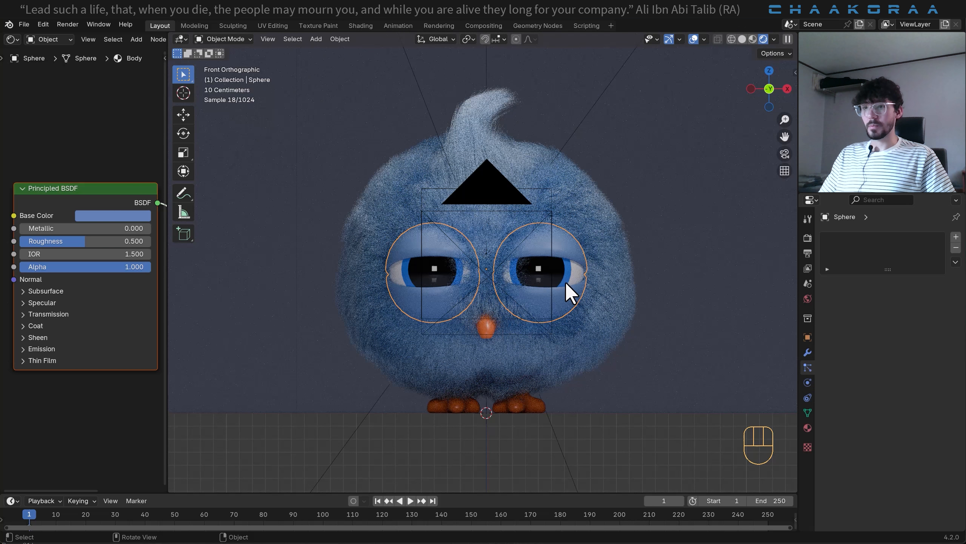
{"action": "left_click", "coordinate": [956, 237]}
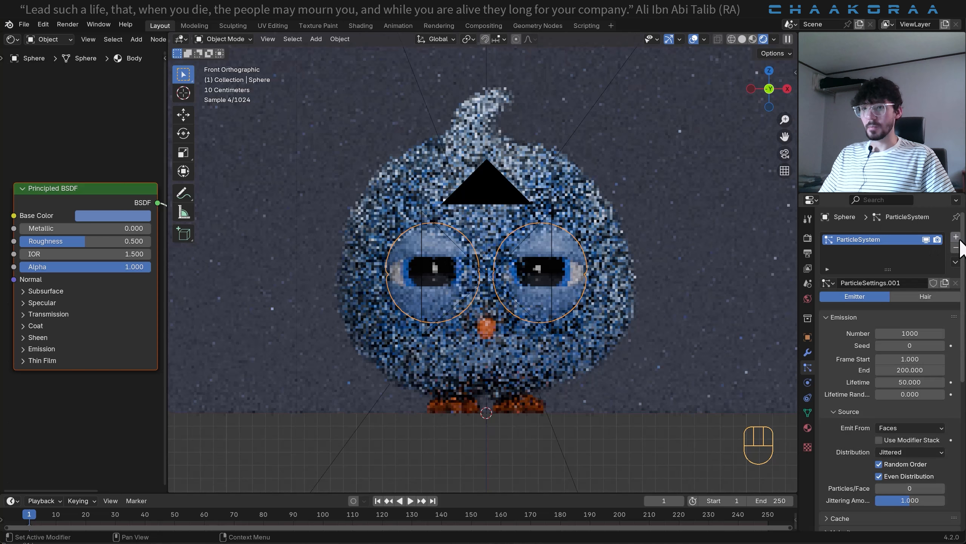
{"action": "scroll", "coordinate": [567, 291], "scroll_direction": "up", "scroll_amount": 3}
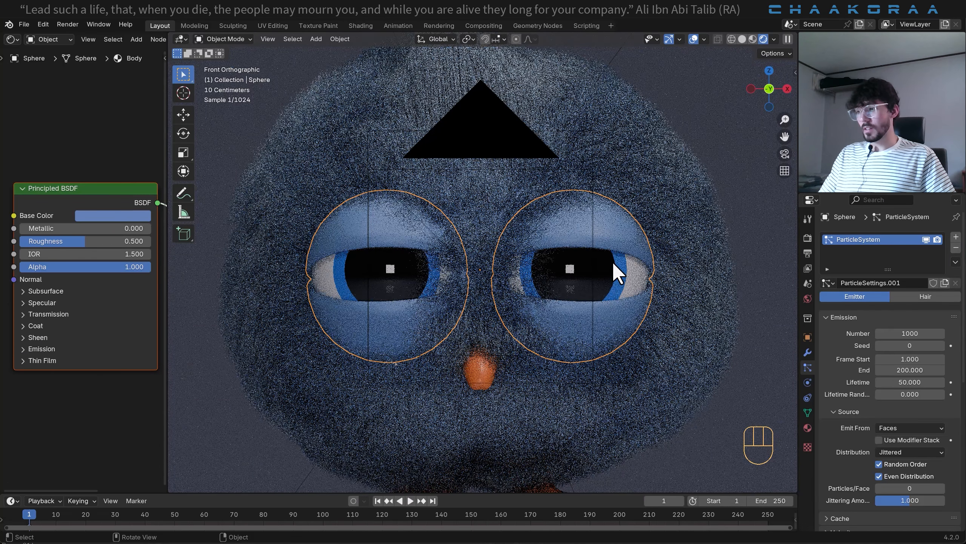
{"action": "left_click", "coordinate": [612, 262]}
{"action": "key", "text": "Tab"}
{"action": "key", "text": "a"}
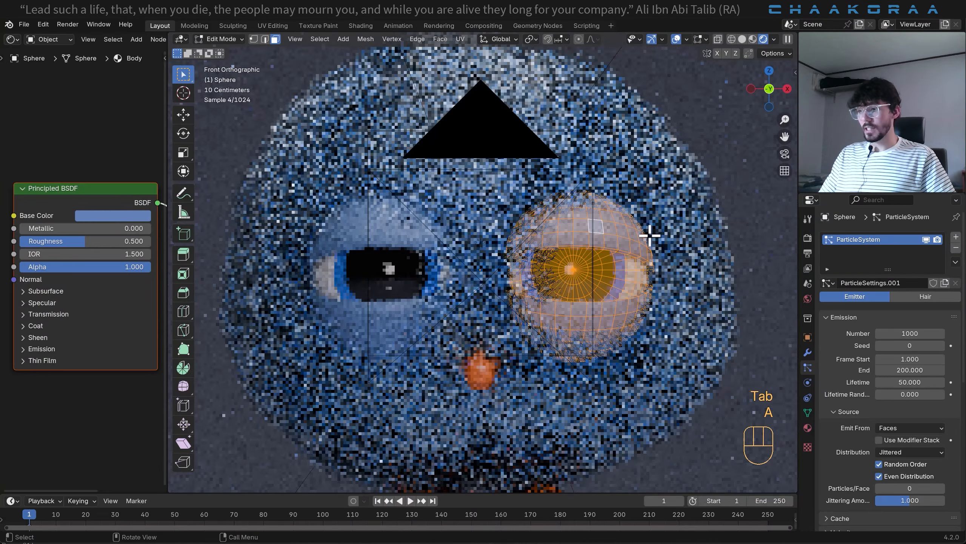
{"action": "key", "text": "s"}
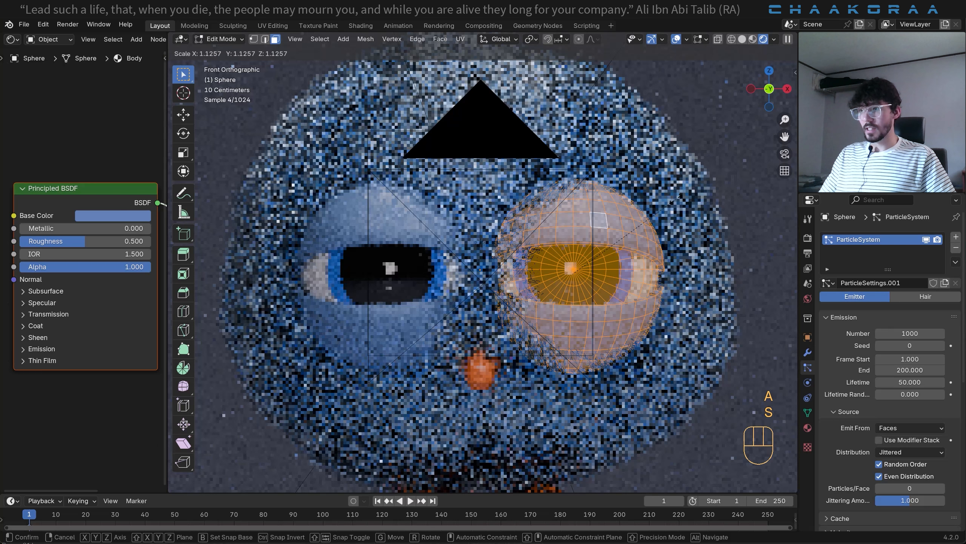
{"action": "left_click", "coordinate": [676, 199]}
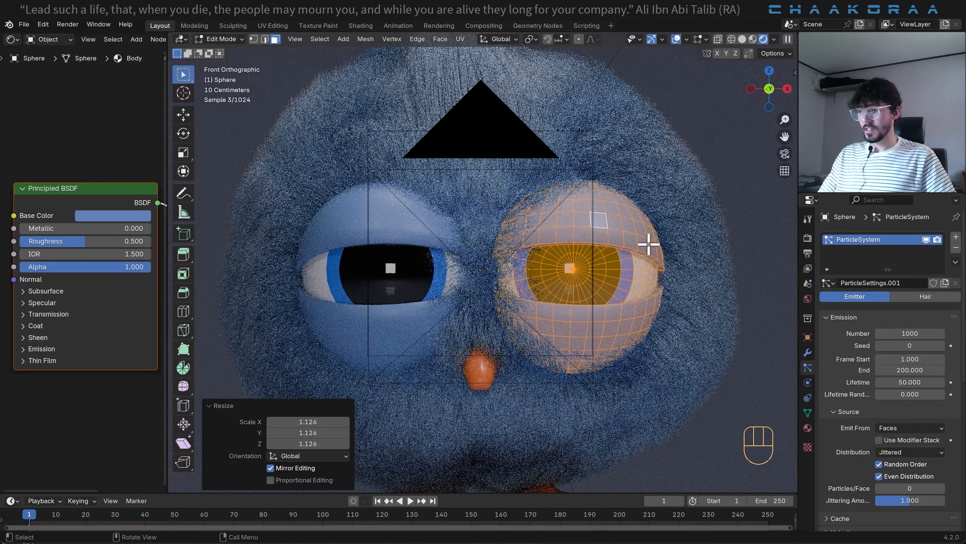
- Move the eye mesh outward along the X axis by about 0.044 m and leave Edit Mode
{"action": "key", "text": "g"}
{"action": "key", "text": "x"}
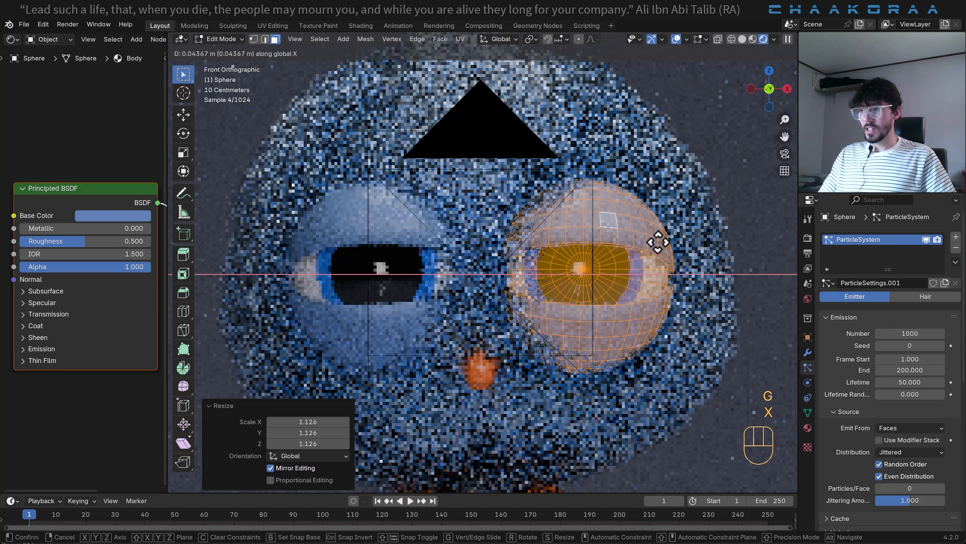
{"action": "left_click", "coordinate": [658, 242]}
{"action": "key", "text": "Tab"}
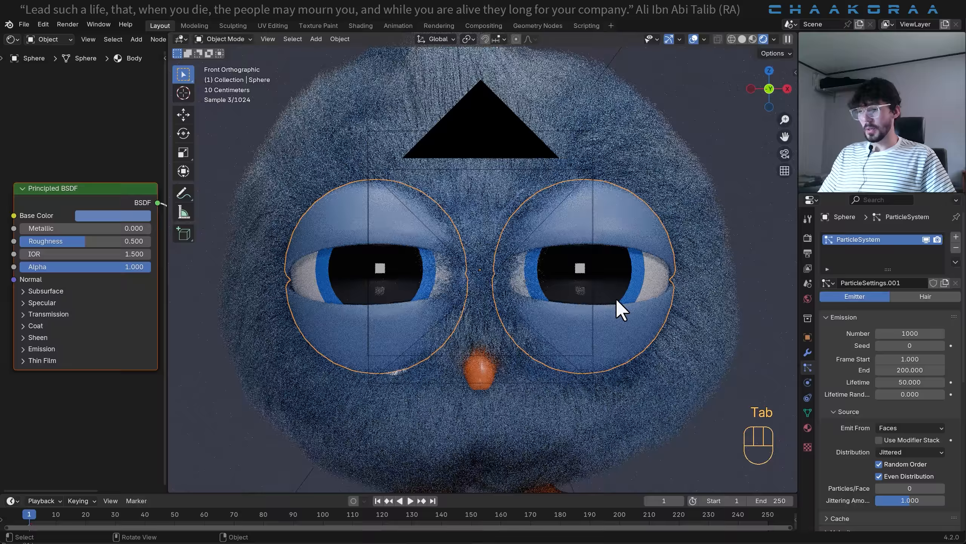
- Rotate the linked upper eyelid about 5.6° in the right side view to open the eye wider
{"action": "key", "text": "KP_3"}
{"action": "key", "text": "Tab"}
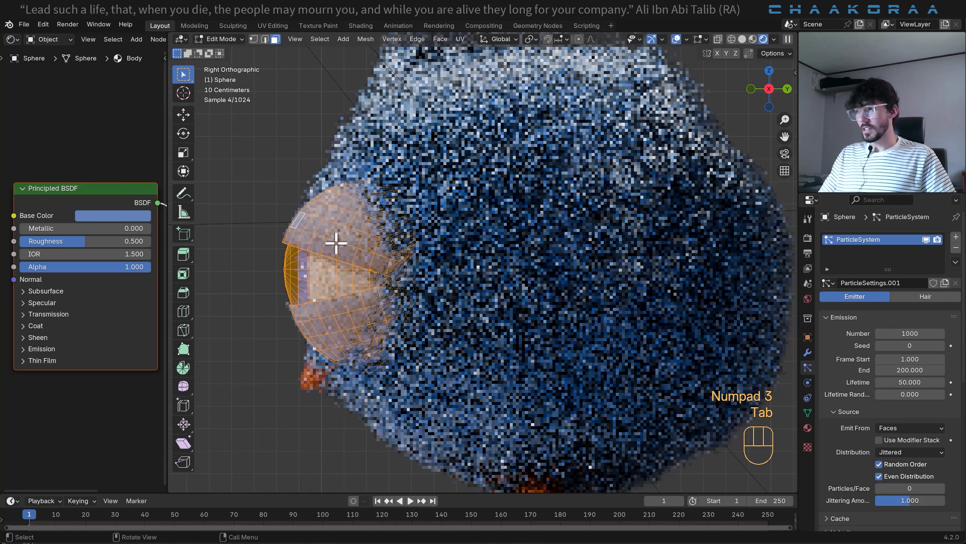
{"action": "key", "text": "l"}
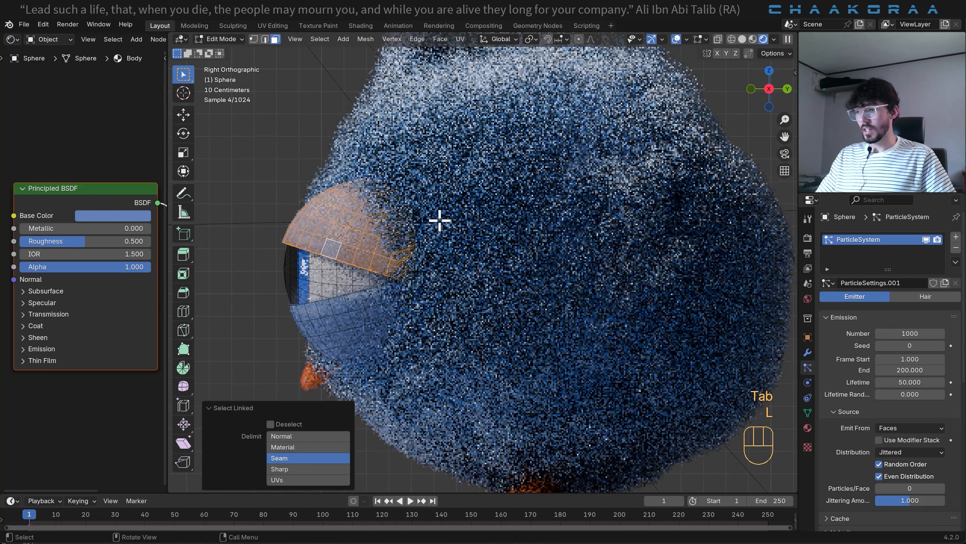
{"action": "key", "text": "r"}
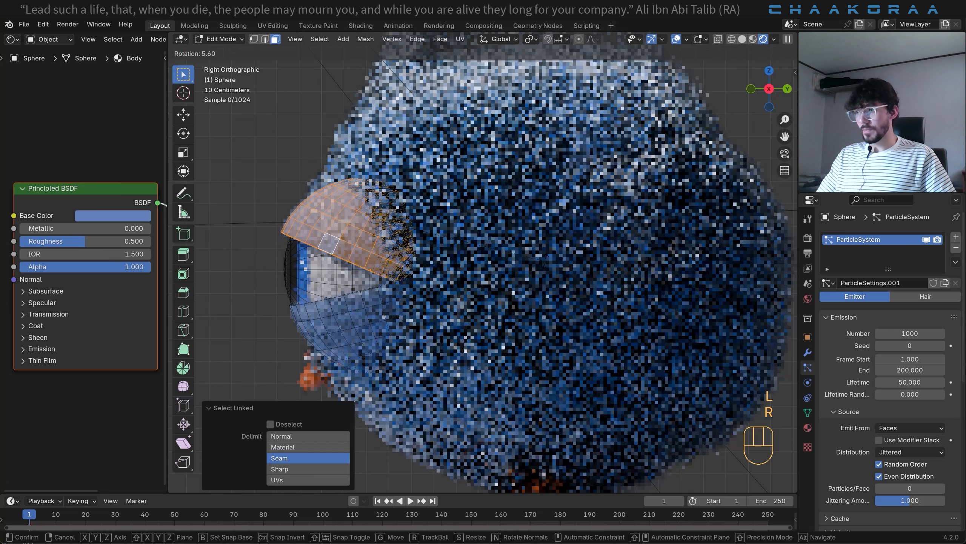
{"action": "left_click", "coordinate": [419, 315]}
- Rotate the linked lower eyelid by -5.18°, shift it slightly back toward the eye by about 0.017 m, and leave Edit Mode
{"action": "left_click", "coordinate": [346, 323]}
{"action": "key", "text": "r"}
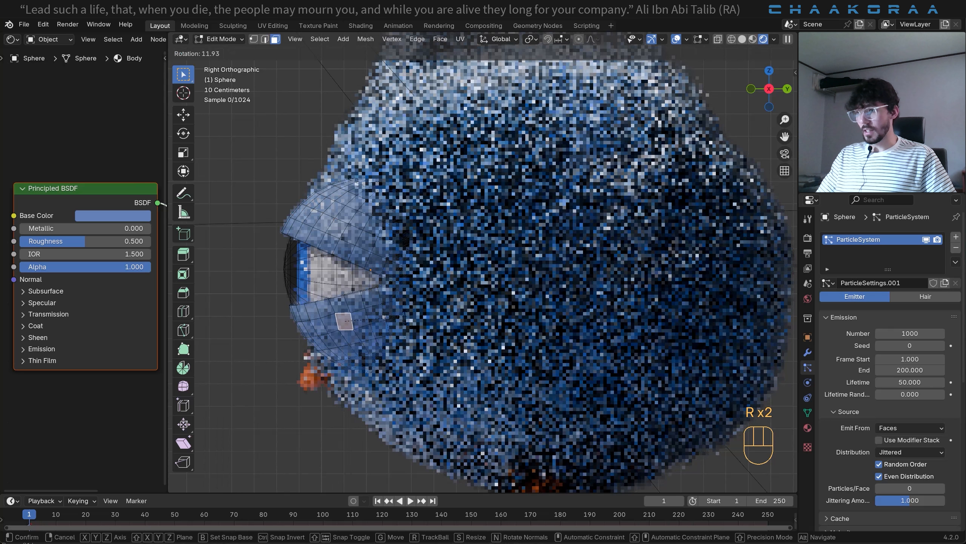
{"action": "right_click", "coordinate": [489, 280]}
{"action": "key", "text": "l"}
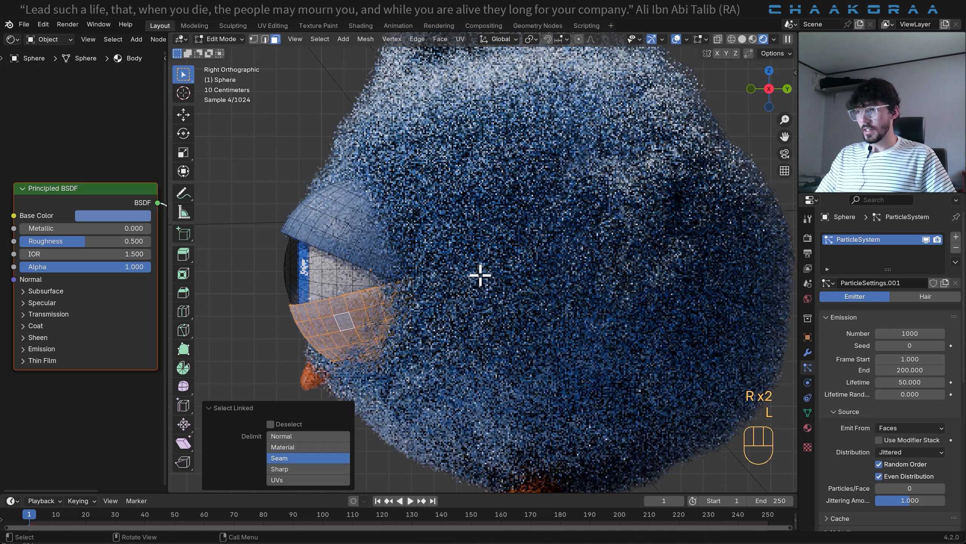
{"action": "key", "text": "r"}
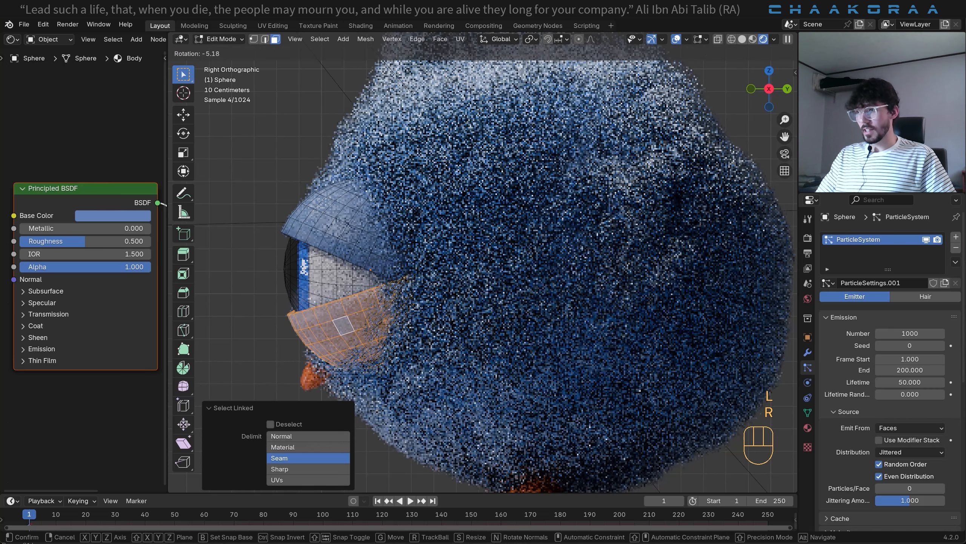
{"action": "left_click", "coordinate": [398, 300]}
{"action": "key", "text": "g"}
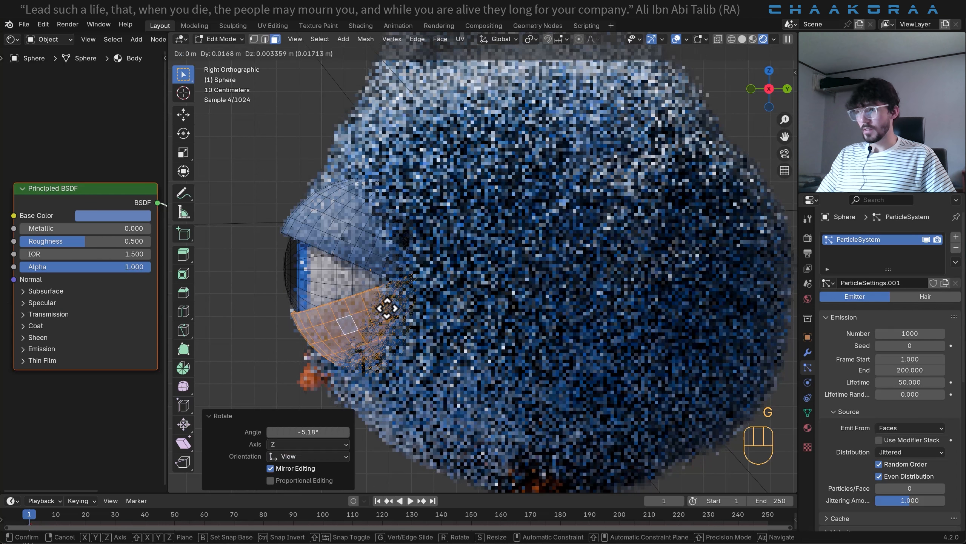
{"action": "left_click", "coordinate": [387, 307]}
{"action": "key", "text": "Tab"}
{"action": "middle_click_drag", "start_coordinate": [328, 248], "coordinate": [428, 265]}
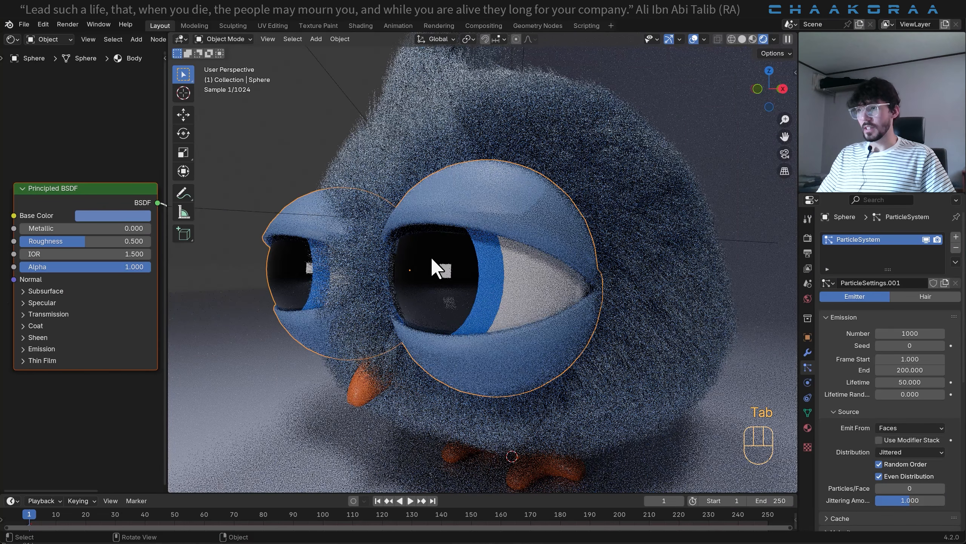
- Switch the eyes' particle system to Hair, enable Use Modifier Stack, and set the hair length to 0.03 m
{"action": "key", "text": "KP_1"}
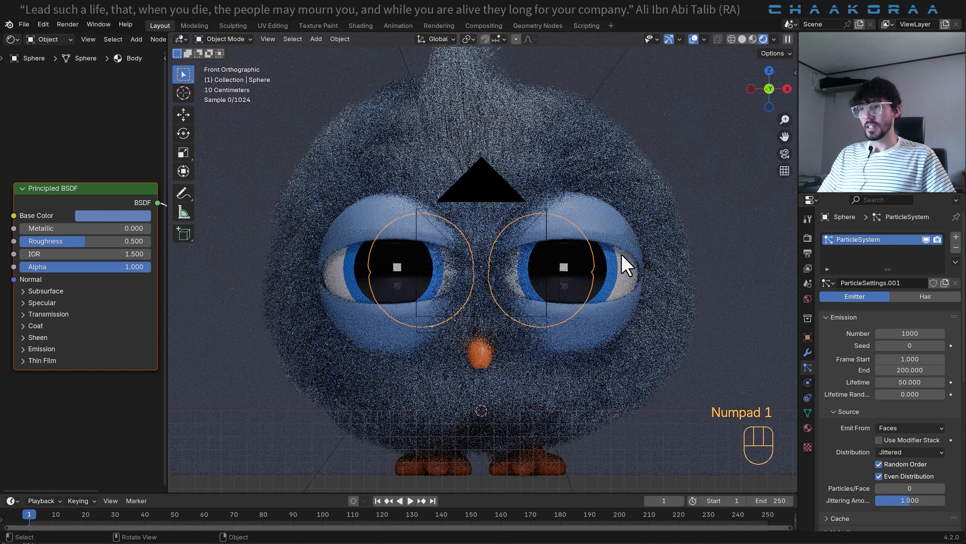
{"action": "scroll", "coordinate": [626, 257], "scroll_direction": "down", "scroll_amount": 2}
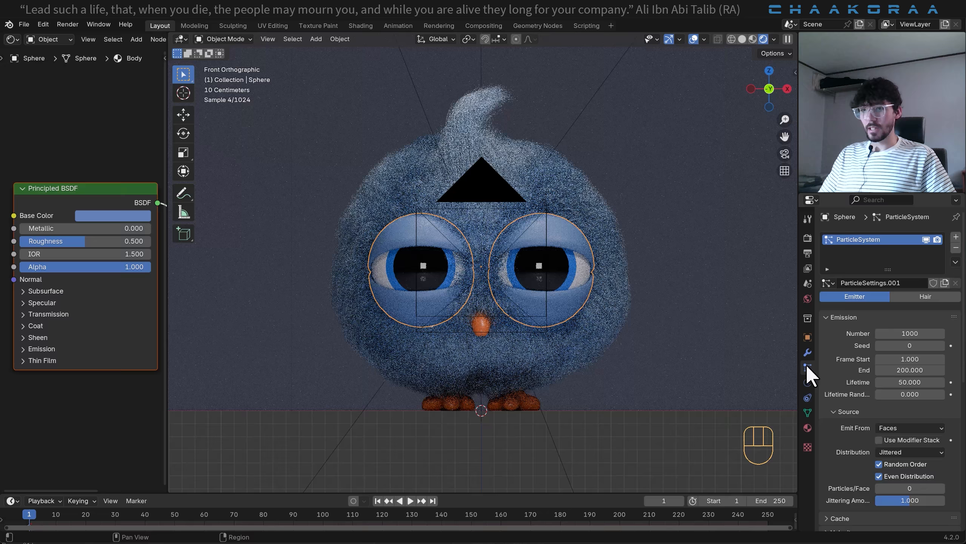
{"action": "left_click", "coordinate": [915, 295]}
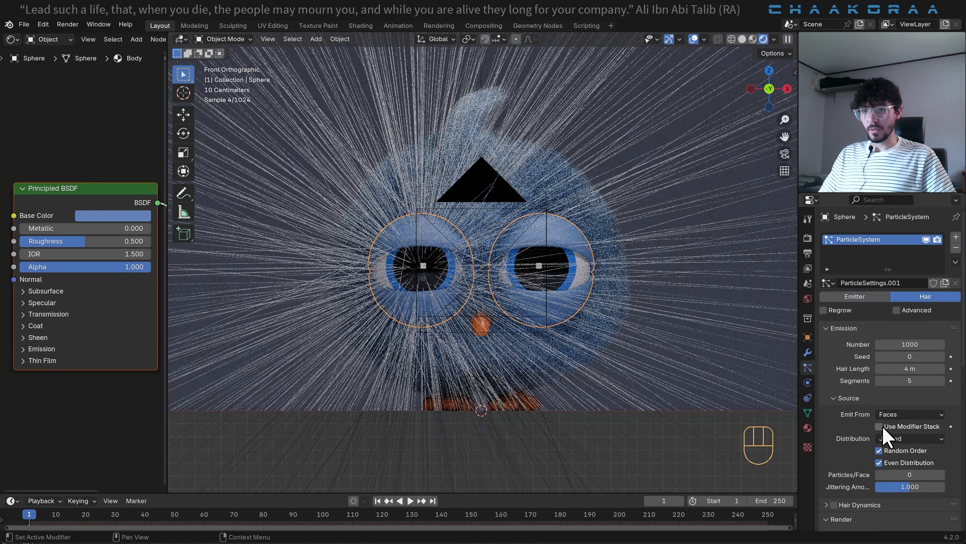
{"action": "left_click", "coordinate": [881, 426]}
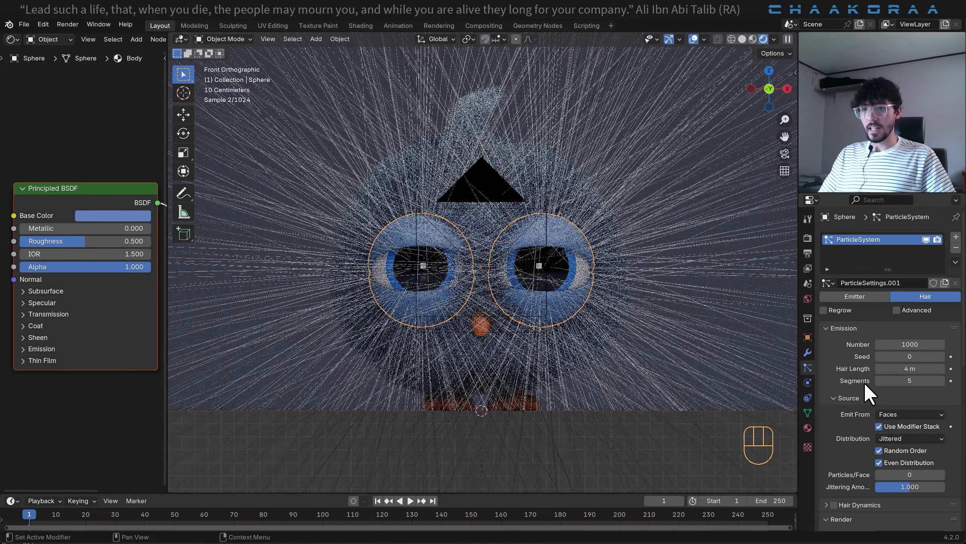
{"action": "left_click", "coordinate": [906, 368]}
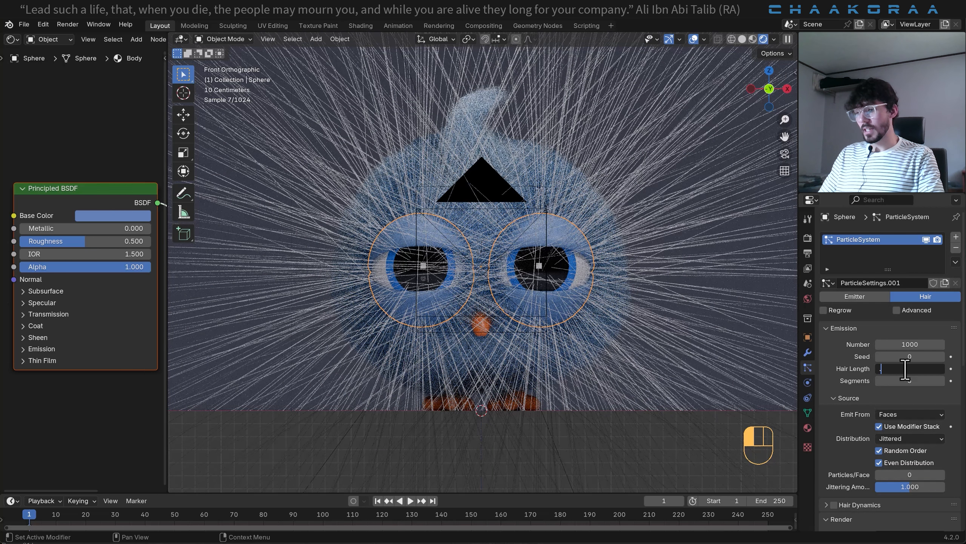
{"action": "type", "text": ".0"}
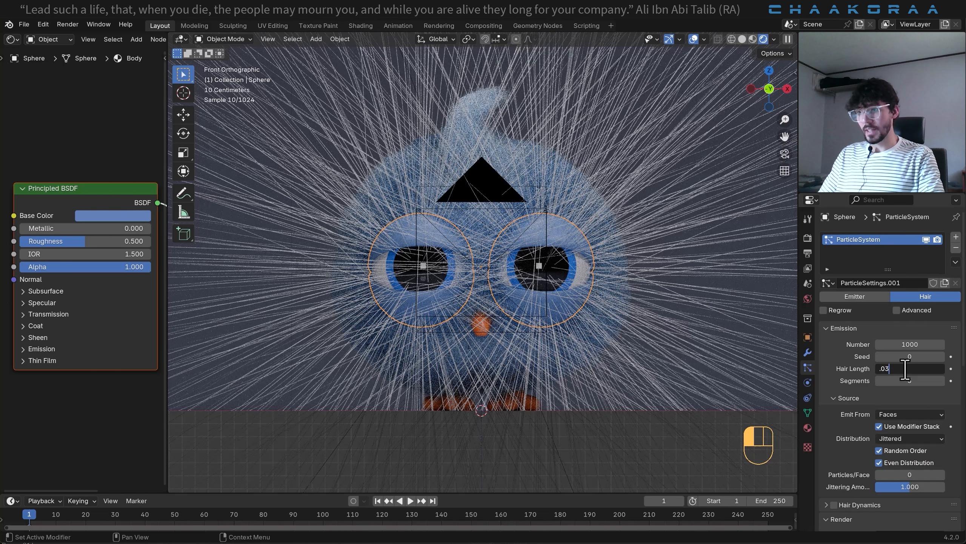
{"action": "type", "text": "3"}
{"action": "key", "text": "Return"}
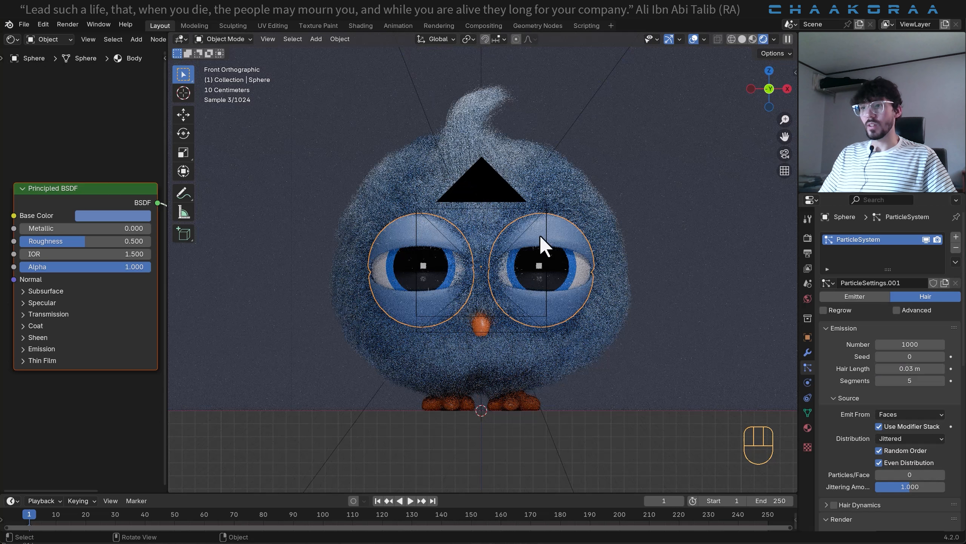
{"action": "scroll", "coordinate": [572, 194], "scroll_direction": "up", "scroll_amount": 3}
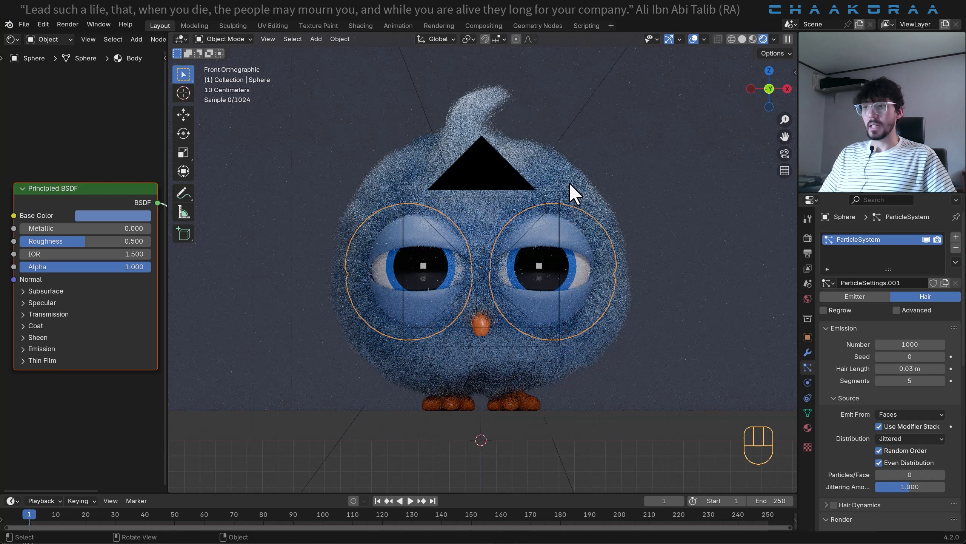
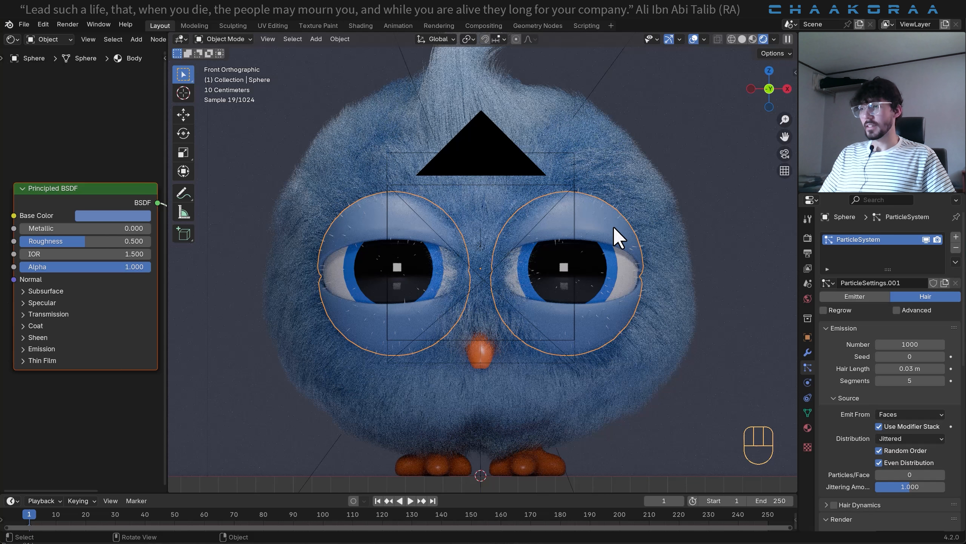
- Switch the viewport to solid shading and isolate the eye object in local view
{"action": "key", "text": "Tab"}
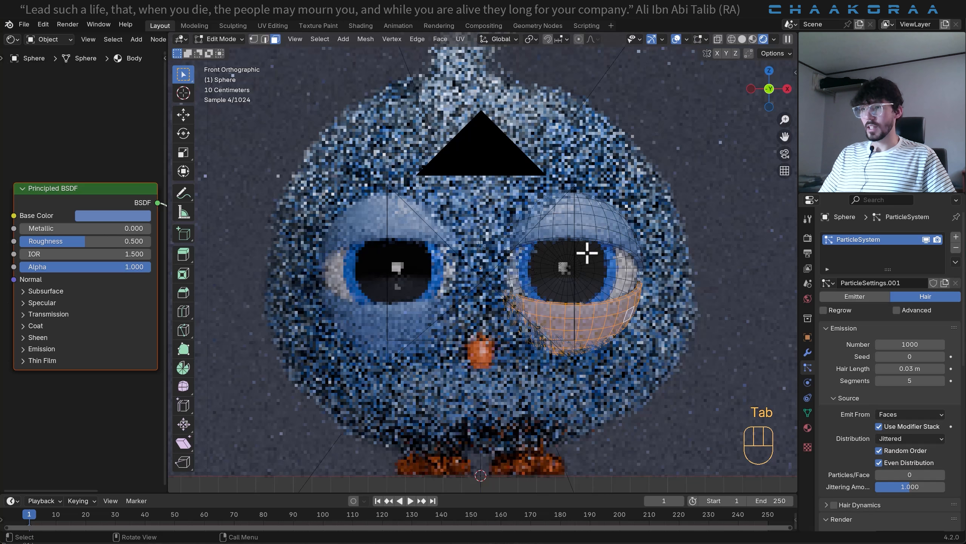
{"action": "middle_click_drag", "start_coordinate": [587, 251], "coordinate": [524, 290]}
{"action": "left_click", "coordinate": [742, 40]}
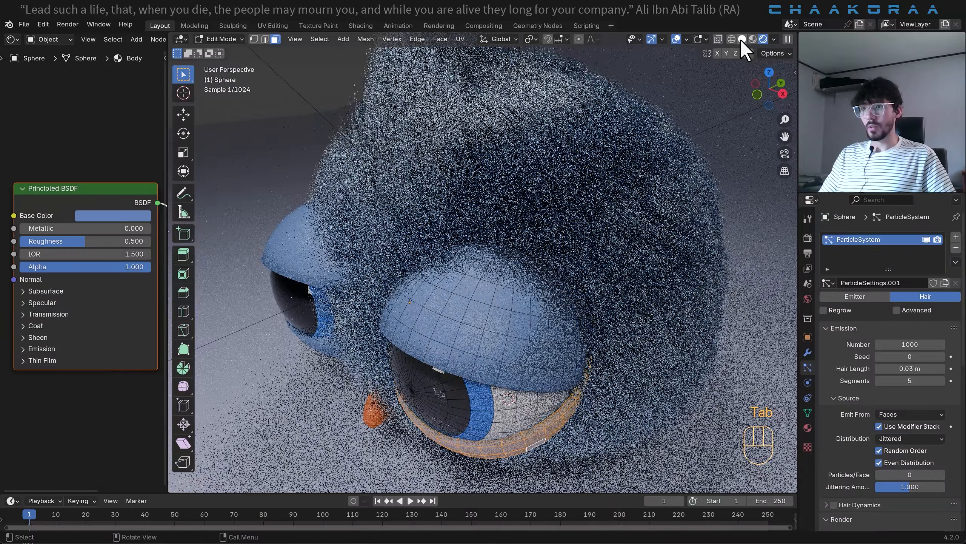
{"action": "middle_click_drag", "start_coordinate": [690, 112], "coordinate": [503, 231]}
{"action": "key", "text": "Tab"}
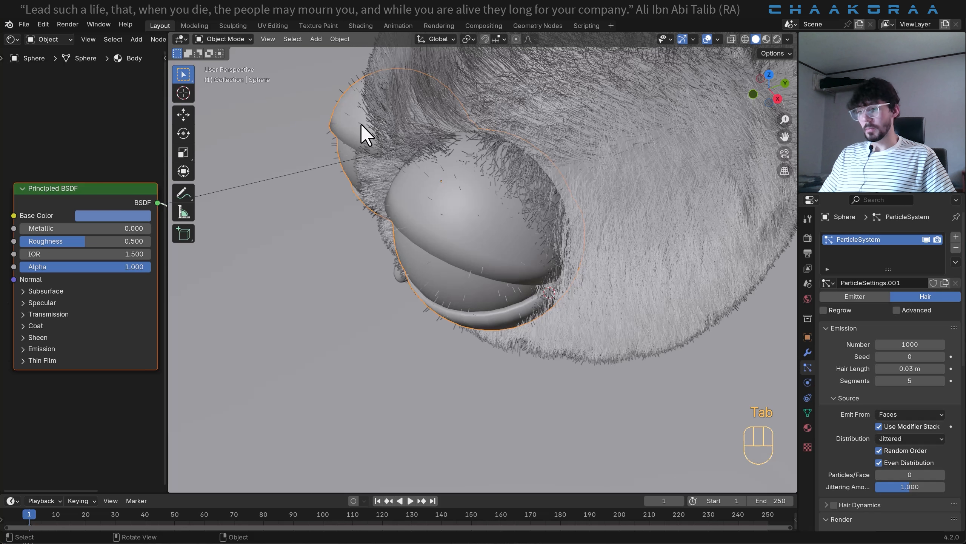
{"action": "key", "text": "KP_Divide"}
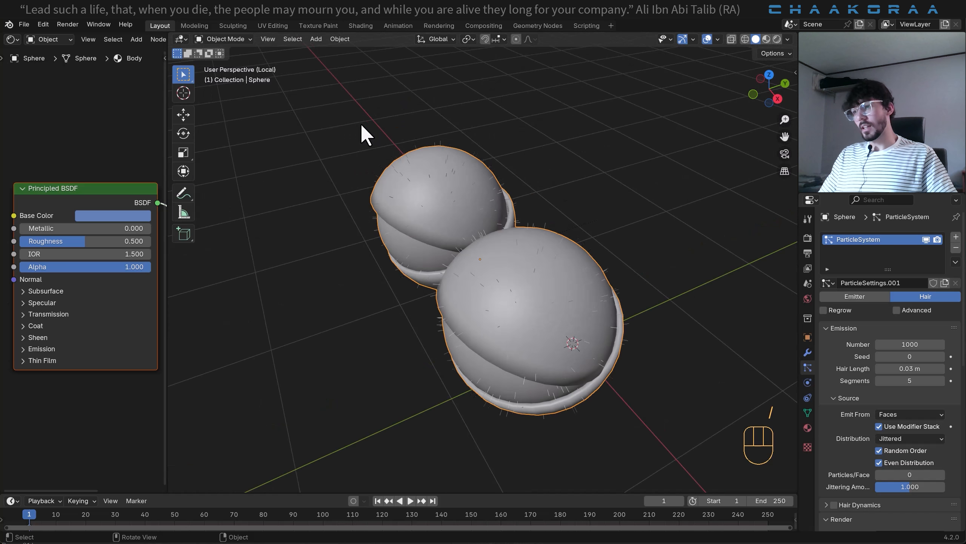
{"action": "middle_click_drag", "start_coordinate": [544, 301], "coordinate": [491, 285]}
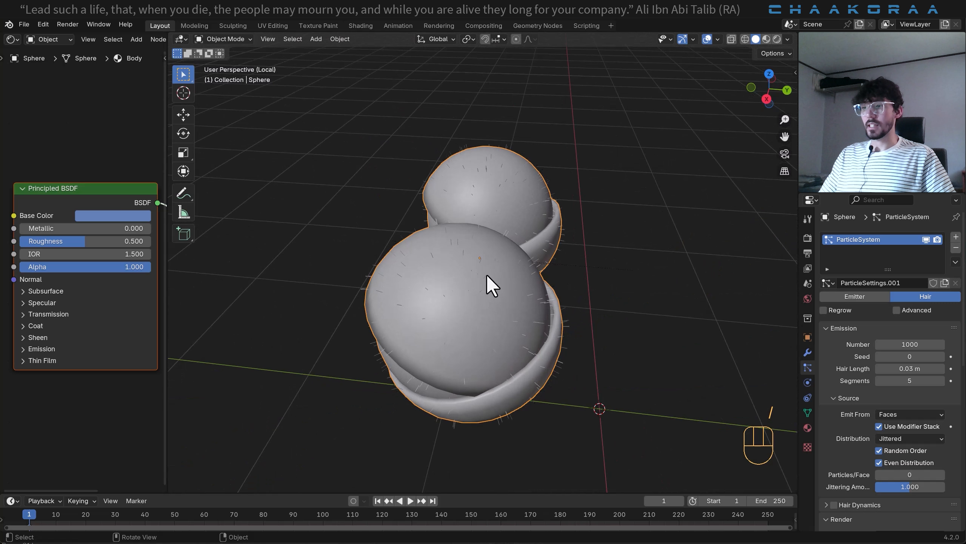
- In vertex select mode, select the pole vertices of both eyelids and grow the selection over the lids' outer surfaces
{"action": "key", "text": "Tab"}
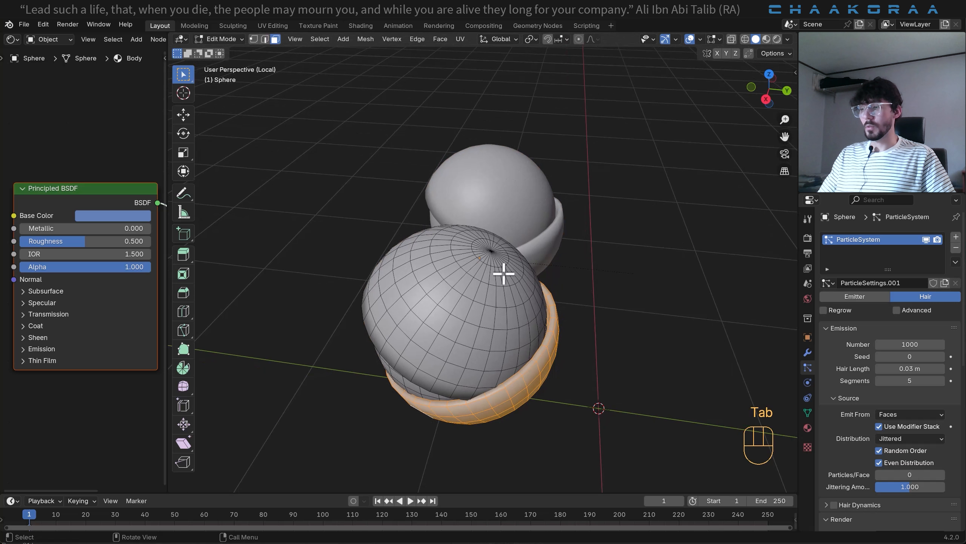
{"action": "key", "text": "1"}
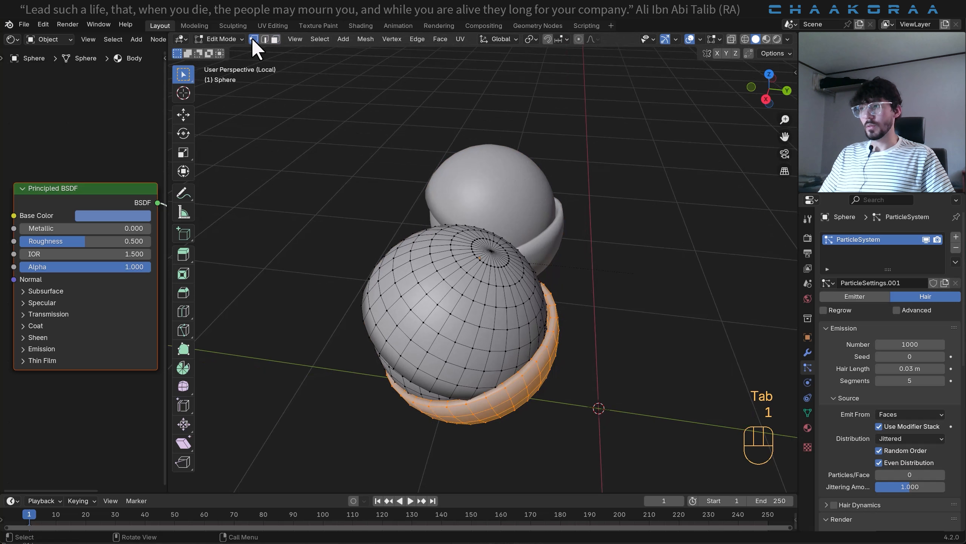
{"action": "left_click", "coordinate": [492, 252]}
{"action": "middle_click_drag", "start_coordinate": [496, 298], "coordinate": [475, 286]}
{"action": "left_click", "coordinate": [475, 240], "text": "shift"}
{"action": "middle_click_drag", "start_coordinate": [493, 209], "coordinate": [522, 314]}
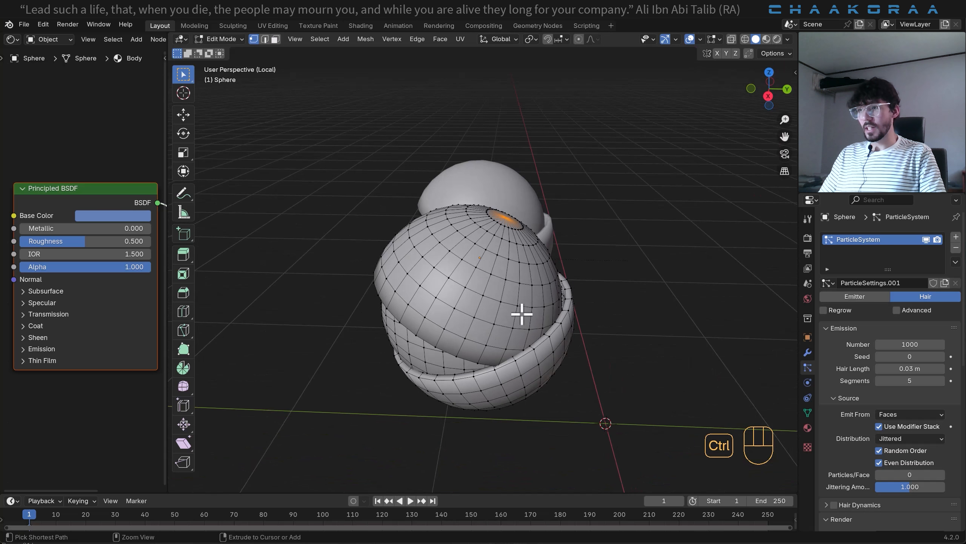
{"action": "key", "text": "ctrl+KP_Add"}
{"action": "key", "text": "ctrl+KP_Add"}
{"action": "key", "text": "ctrl+KP_Add"}
{"action": "key", "text": "ctrl+KP_Add"}
{"action": "key", "text": "ctrl+KP_Add"}
{"action": "key", "text": "ctrl+KP_Add"}
{"action": "key", "text": "ctrl+KP_Add"}
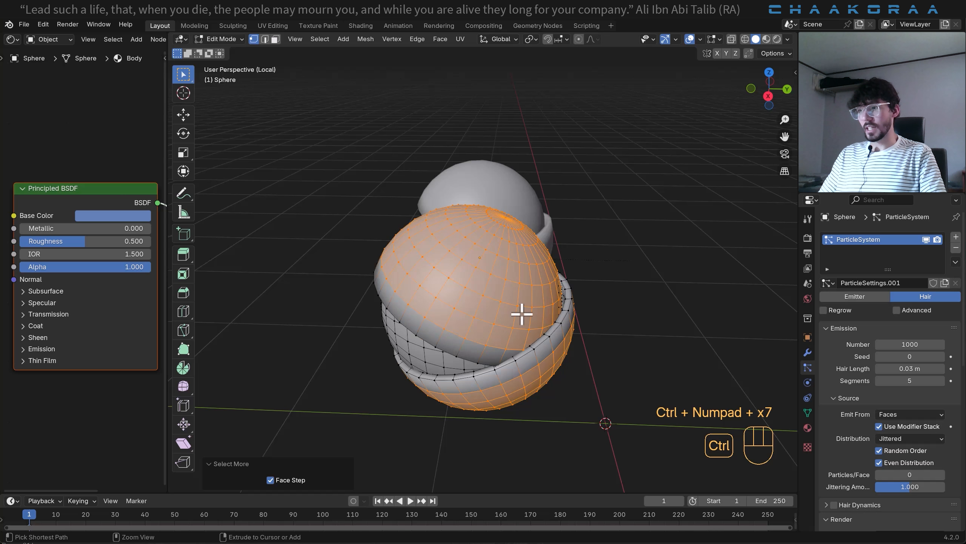
{"action": "key", "text": "ctrl+KP_Add"}
- Check the eyelid selection, create a new vertex group from it with weight 1.000, and leave Edit Mode
{"action": "middle_click_drag", "start_coordinate": [477, 315], "coordinate": [520, 232]}
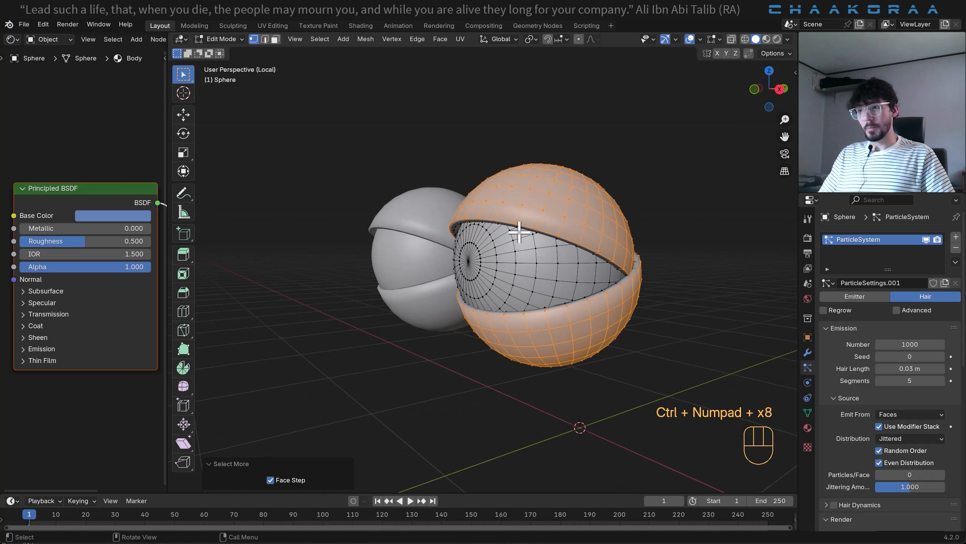
{"action": "scroll", "coordinate": [547, 206], "scroll_direction": "up", "scroll_amount": 3}
{"action": "middle_click_drag", "start_coordinate": [544, 194], "coordinate": [506, 147]}
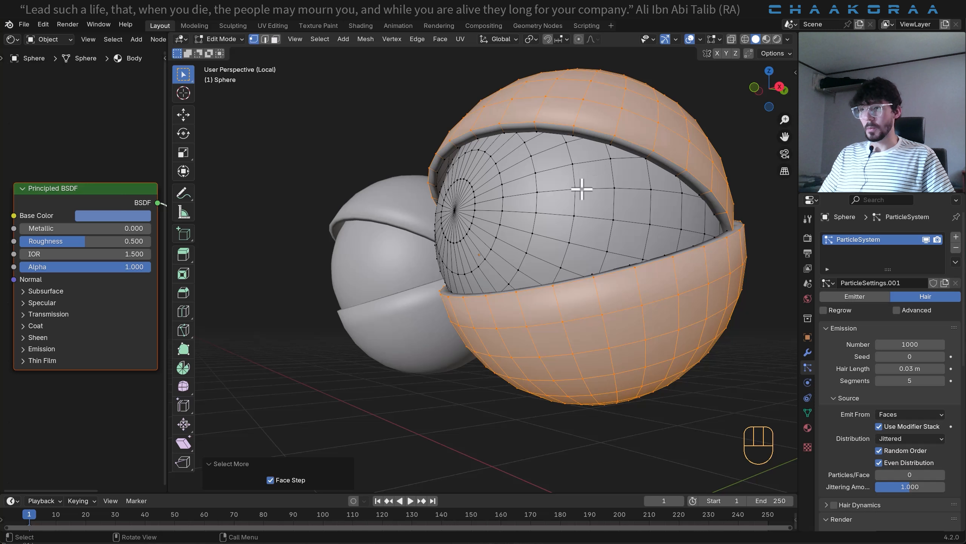
{"action": "middle_click_drag", "start_coordinate": [615, 151], "coordinate": [551, 121]}
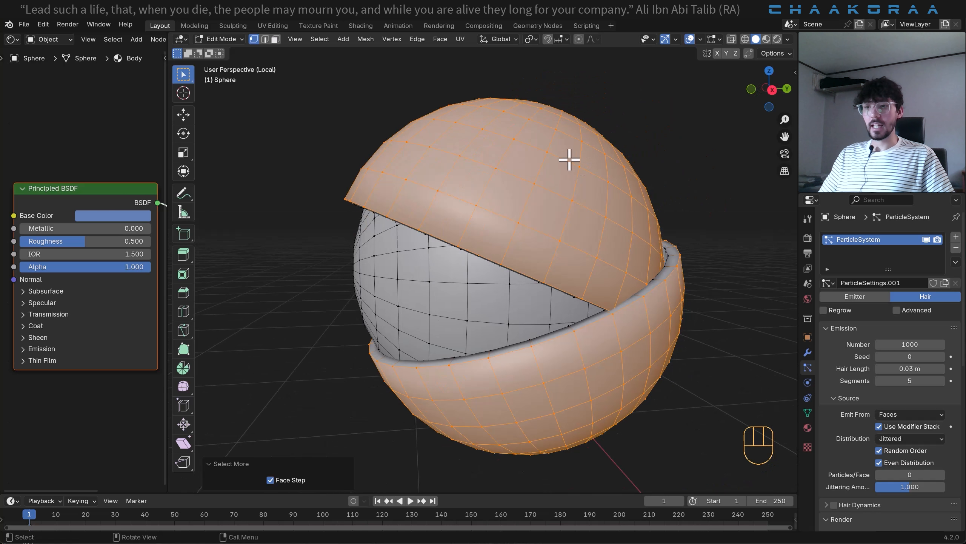
{"action": "left_click", "coordinate": [807, 412]}
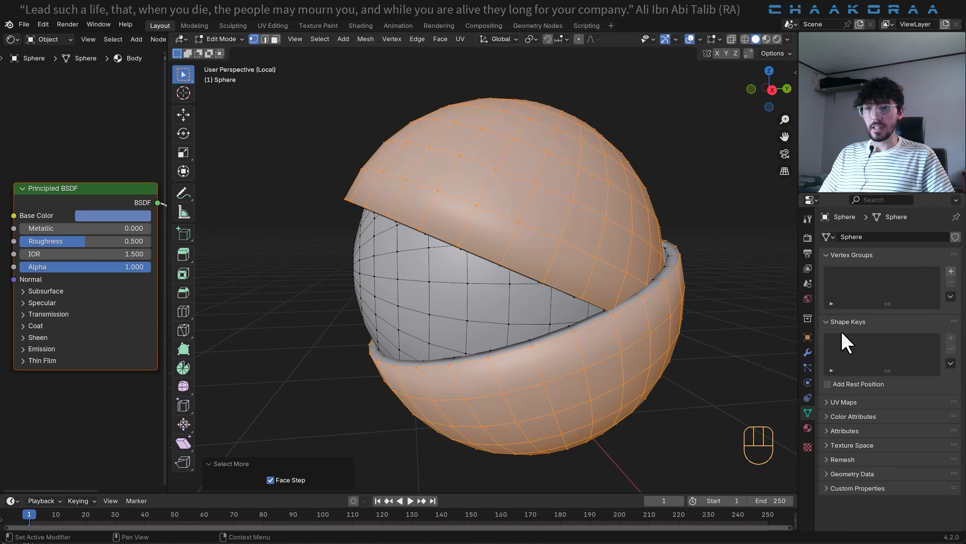
{"action": "left_click", "coordinate": [951, 271]}
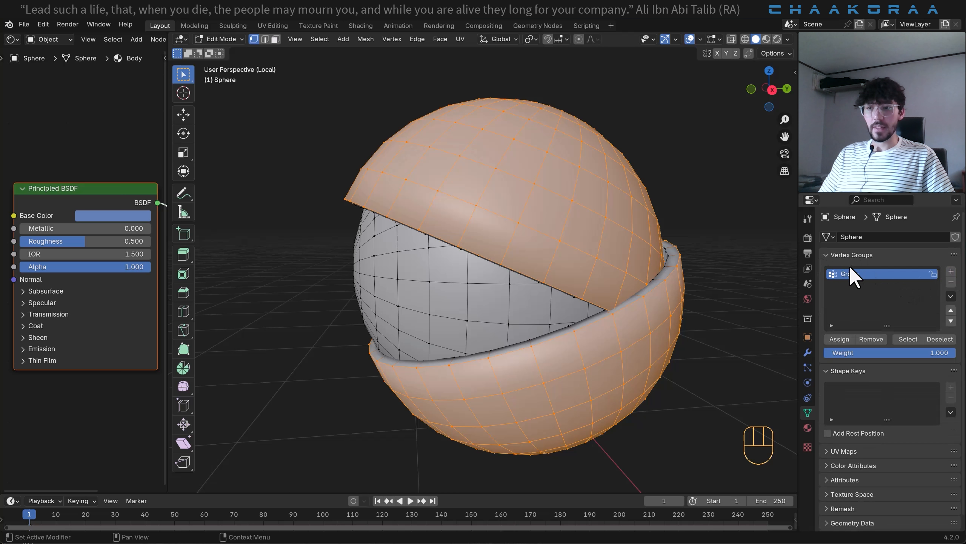
{"action": "left_click", "coordinate": [838, 338]}
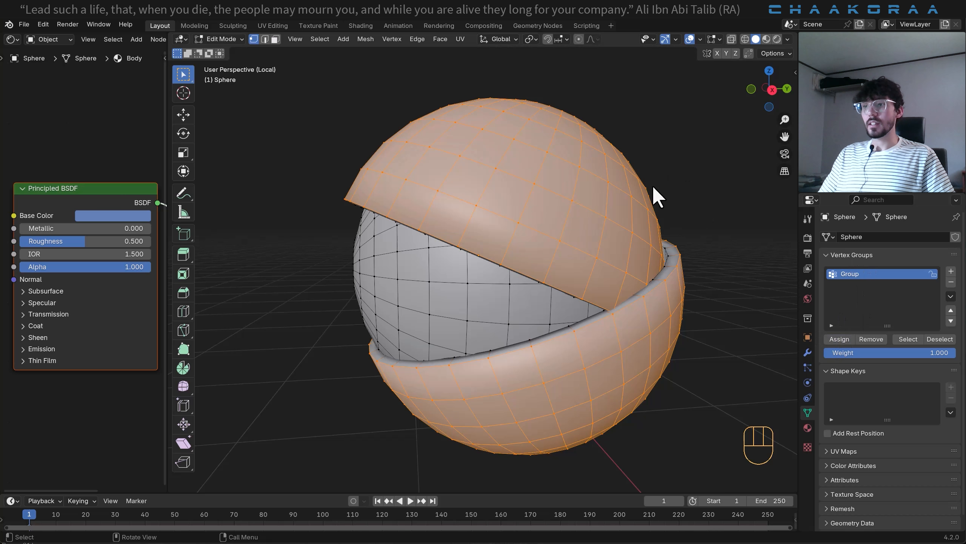
{"action": "key", "text": "Tab"}
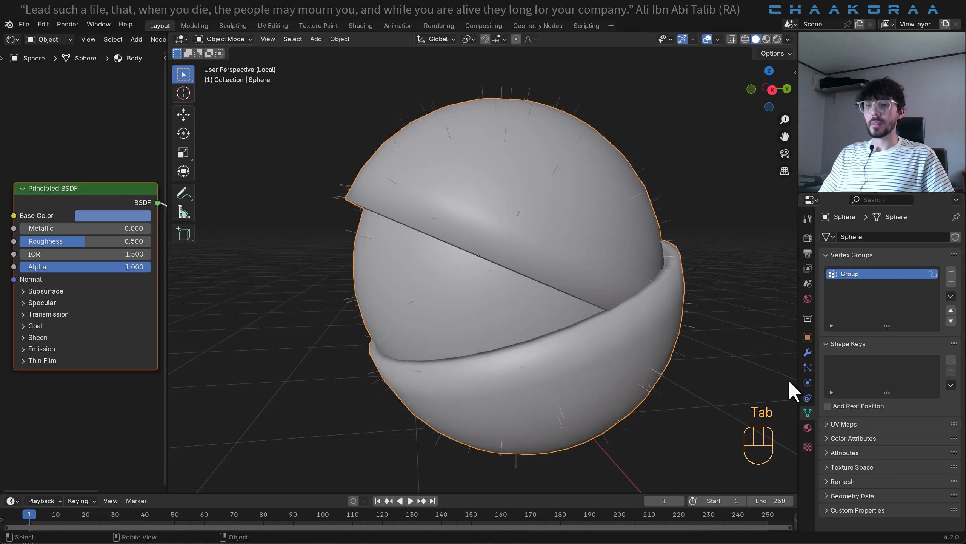
- Exit local view in Object Mode and show the whole bird from the front in rendered shading
{"action": "key", "text": "Tab"}
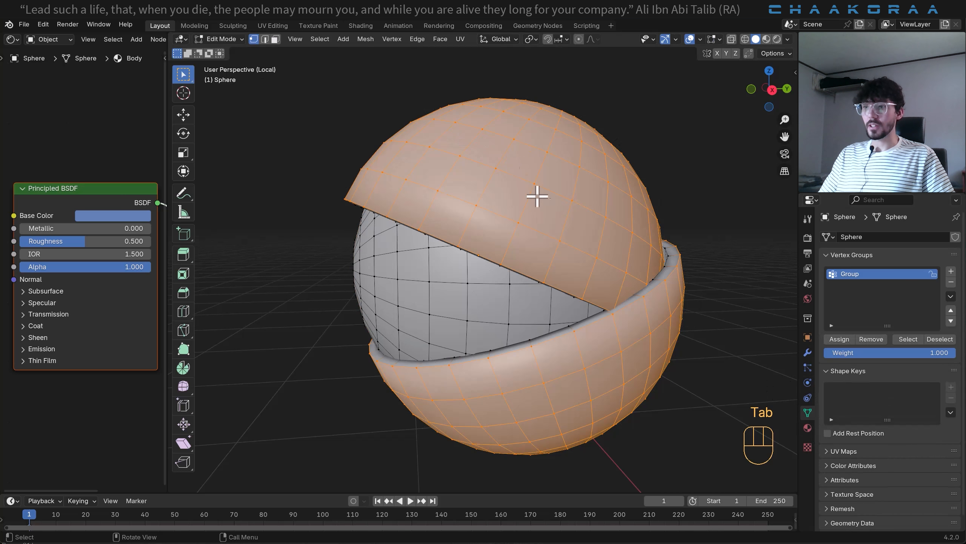
{"action": "key", "text": "Tab"}
{"action": "key", "text": "slash"}
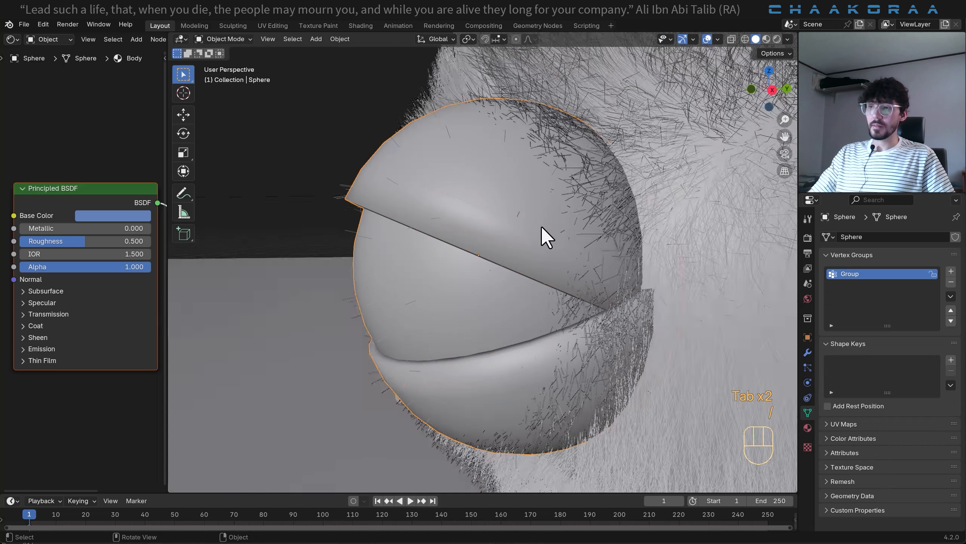
{"action": "mouse_move", "coordinate": [531, 226]}
{"action": "middle_mouse_down"}
{"action": "mouse_move", "coordinate": [559, 222]}
{"action": "mouse_move", "coordinate": [580, 201]}
{"action": "middle_mouse_up"}
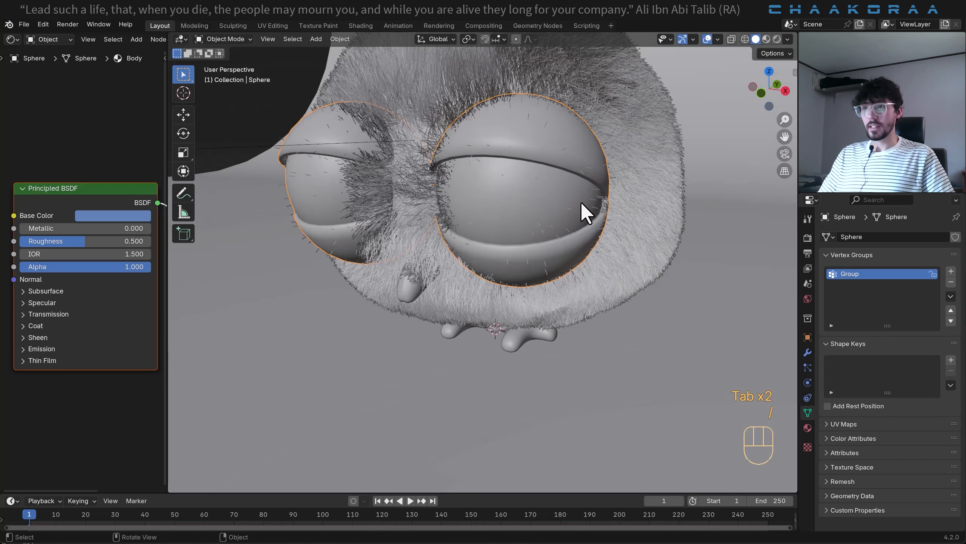
{"action": "left_click", "coordinate": [776, 39]}
{"action": "mouse_move", "coordinate": [538, 226]}
{"action": "middle_mouse_down"}
{"action": "mouse_move", "coordinate": [576, 216]}
{"action": "mouse_move", "coordinate": [560, 216]}
{"action": "mouse_move", "coordinate": [532, 184]}
{"action": "mouse_move", "coordinate": [550, 255]}
{"action": "middle_mouse_up"}
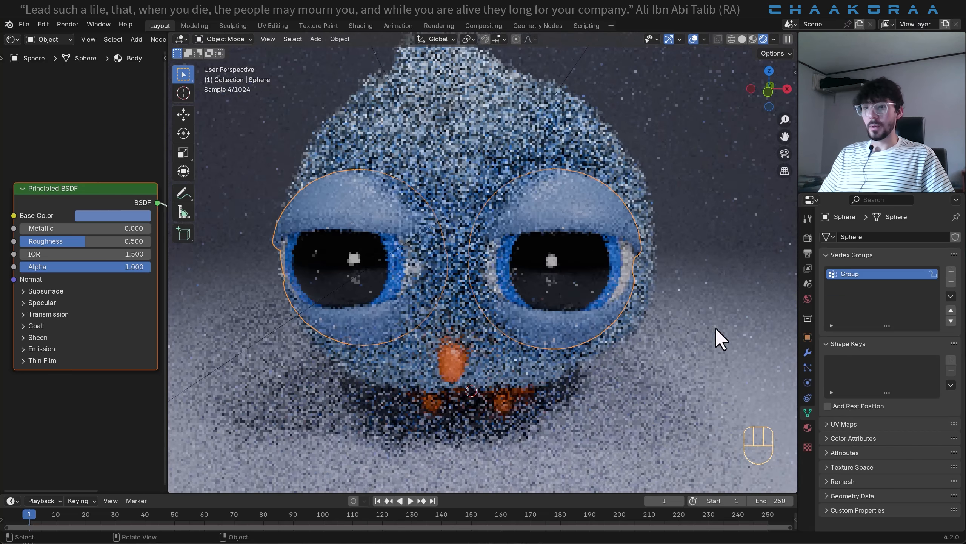
- Give the eye hair particles Interpolated children with a display amount of 100
{"action": "left_click", "coordinate": [806, 367]}
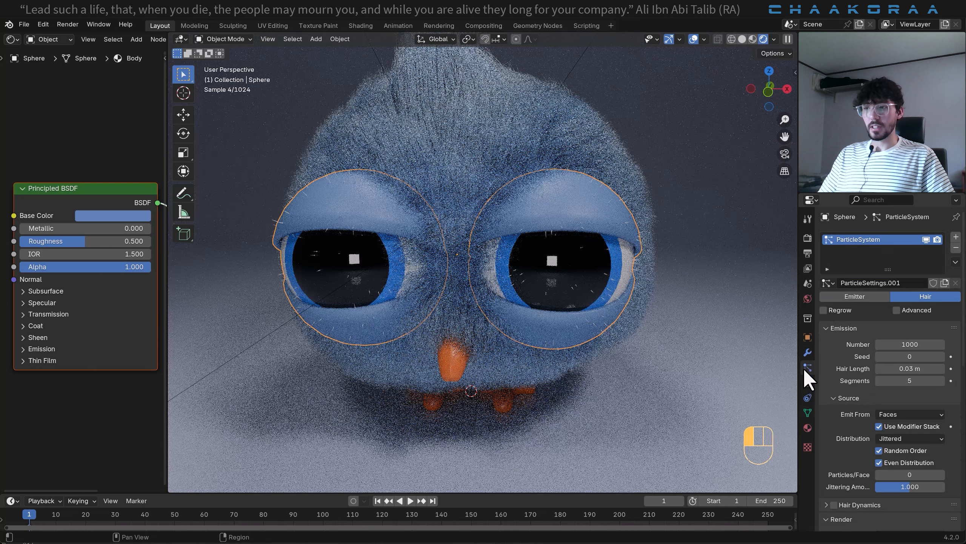
{"action": "scroll", "coordinate": [882, 358], "scroll_direction": "down", "scroll_amount": 15}
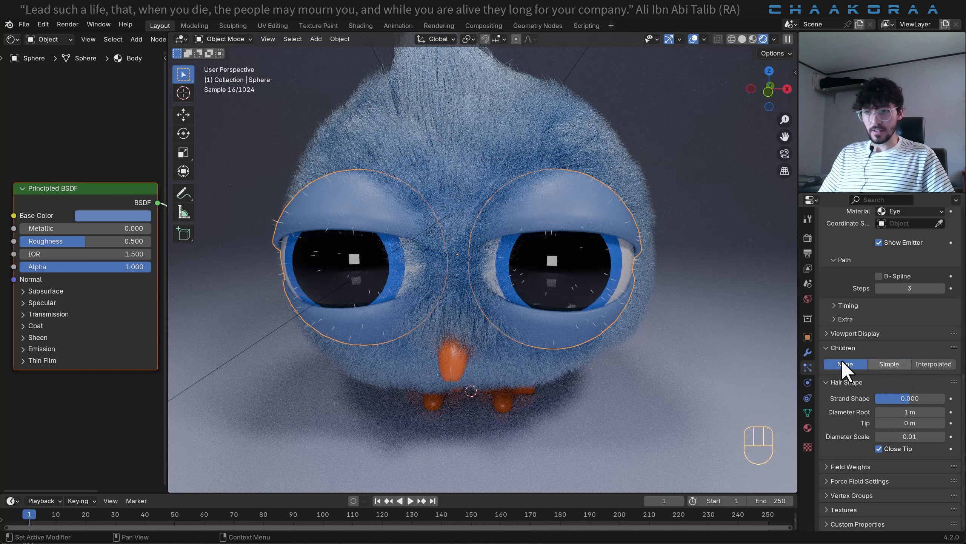
{"action": "left_click", "coordinate": [933, 364]}
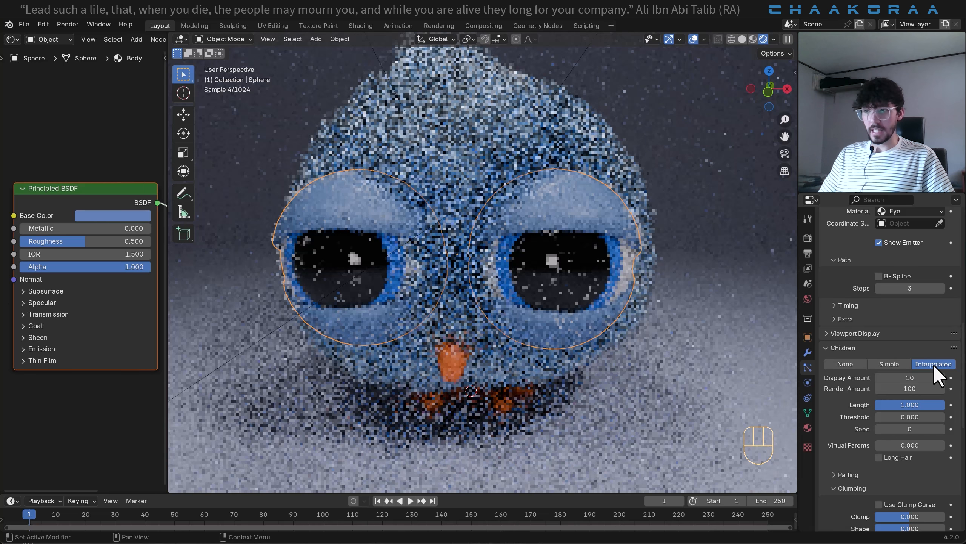
{"action": "left_click", "coordinate": [909, 378]}
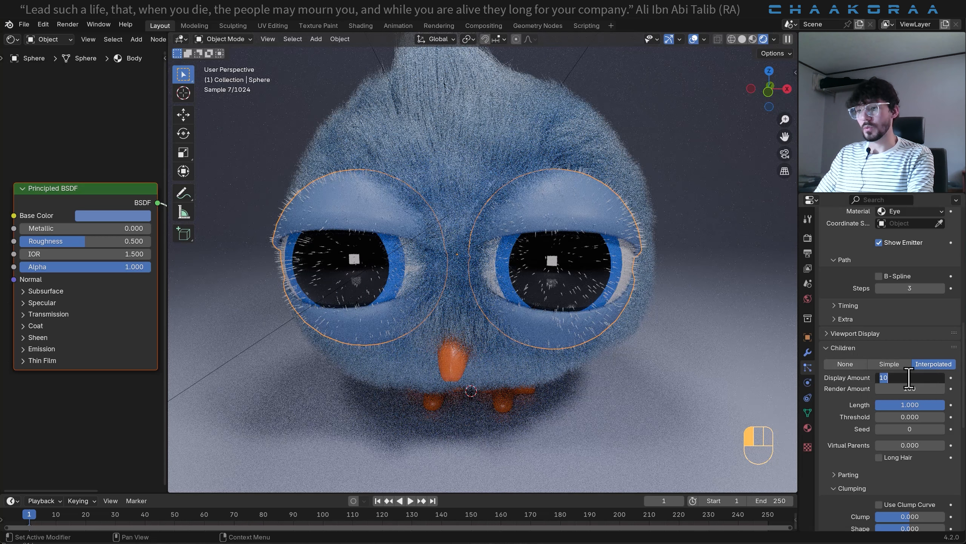
{"action": "type", "text": "100"}
{"action": "key", "text": "Return"}
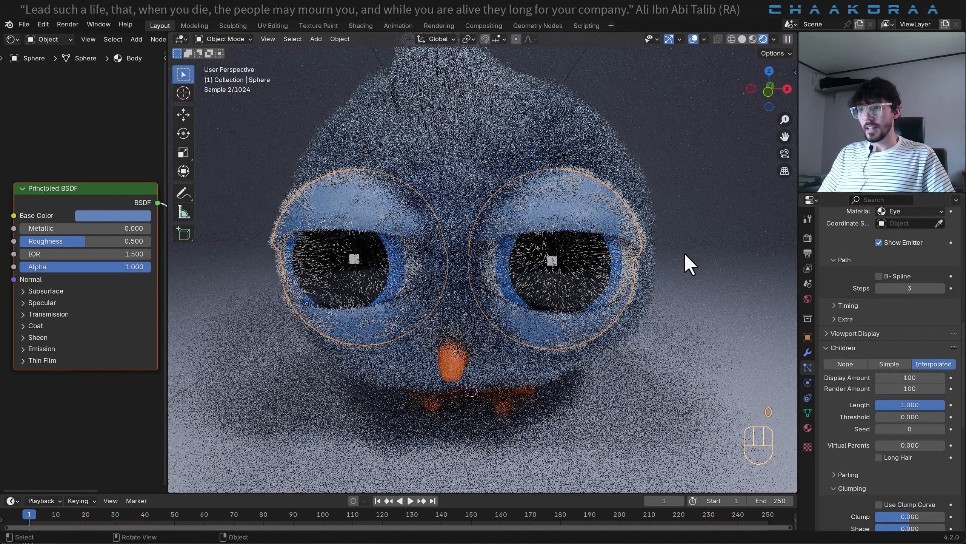
{"action": "scroll", "coordinate": [647, 245], "scroll_direction": "up", "scroll_amount": 2}
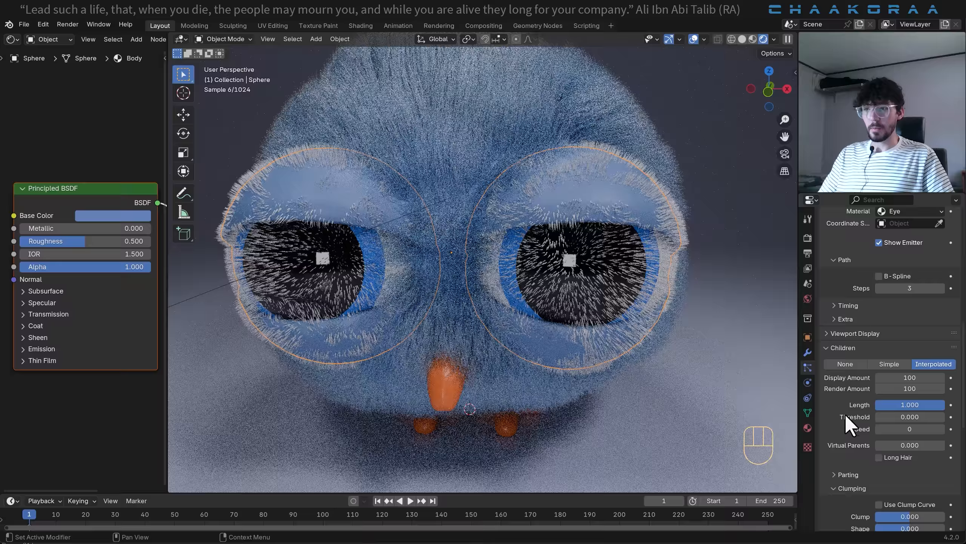
- Limit the eye hair to the eyelids by assigning the vertex group named Group to the particle density
{"action": "scroll", "coordinate": [907, 423], "scroll_direction": "down", "scroll_amount": 8}
{"action": "scroll", "coordinate": [907, 421], "scroll_direction": "down", "scroll_amount": 1}
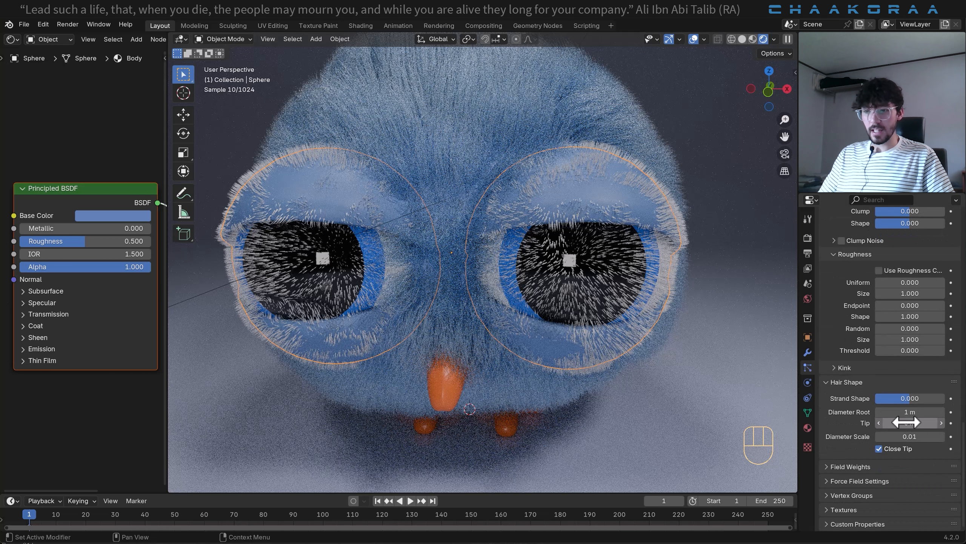
{"action": "left_click", "coordinate": [854, 495]}
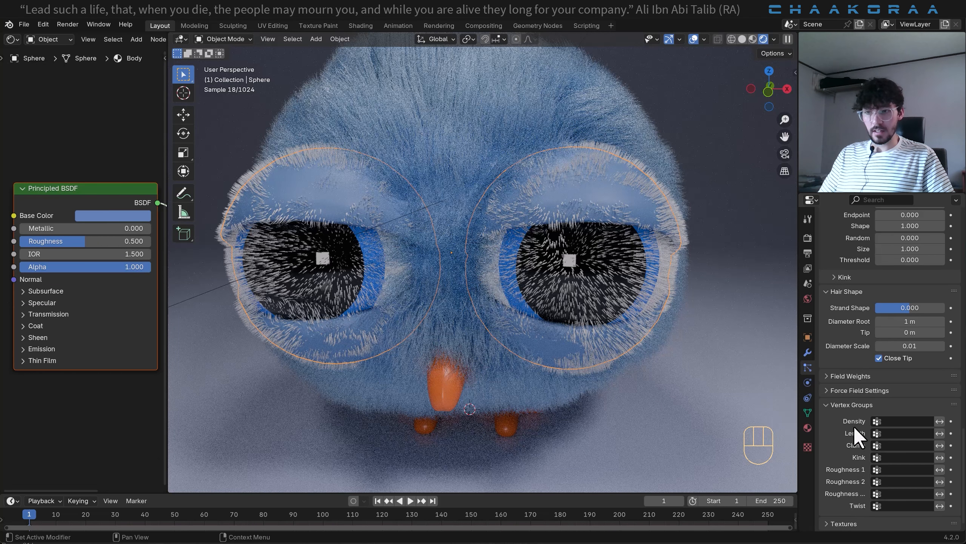
{"action": "left_click", "coordinate": [896, 421]}
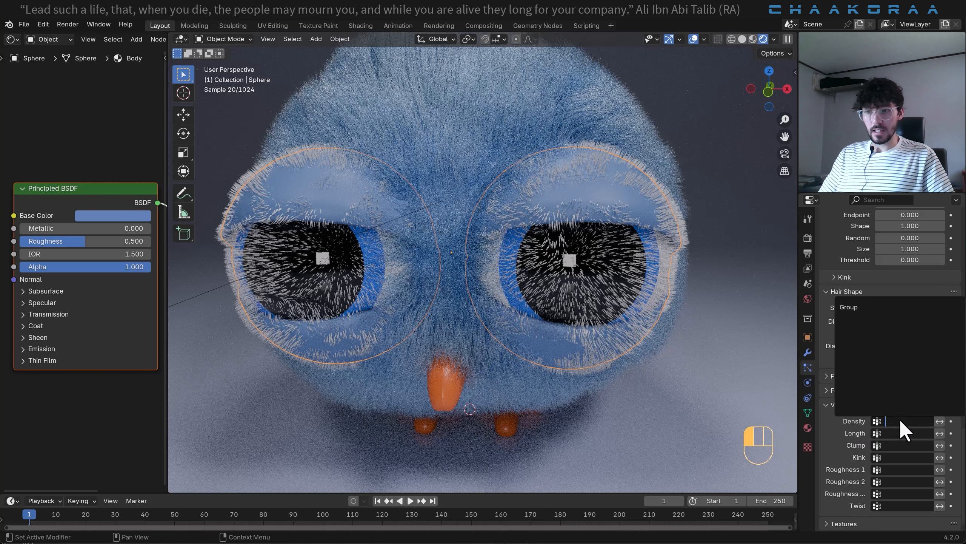
{"action": "left_click", "coordinate": [856, 312]}
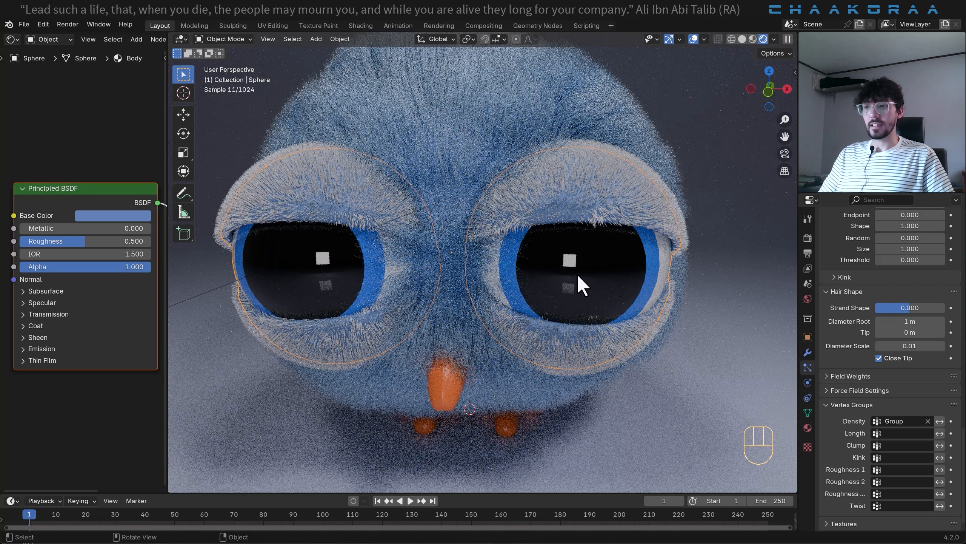
- Thin the eyelid hair strands by setting the hair shape's root diameter to 0.32 m
{"action": "scroll", "coordinate": [867, 338], "scroll_direction": "up", "scroll_amount": 6}
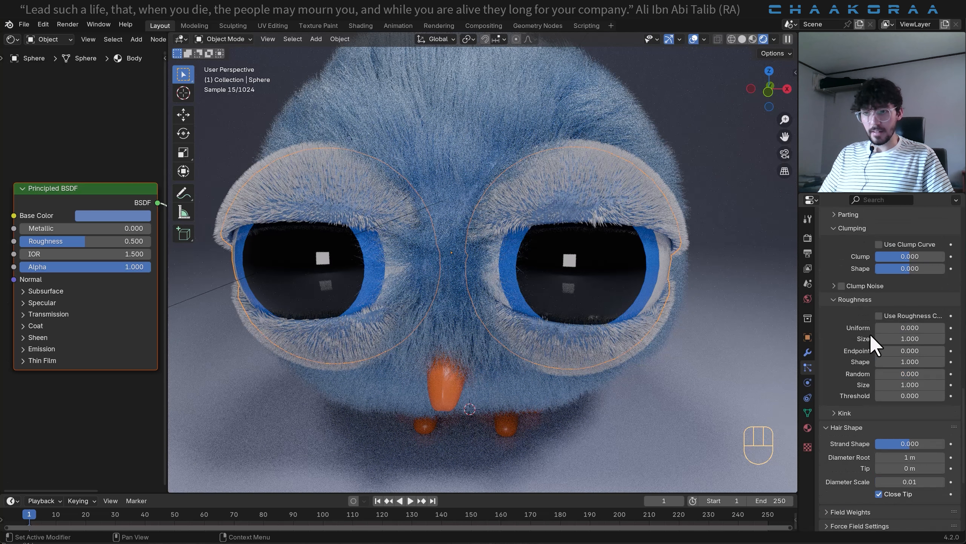
{"action": "scroll", "coordinate": [851, 460], "scroll_direction": "down", "scroll_amount": 2}
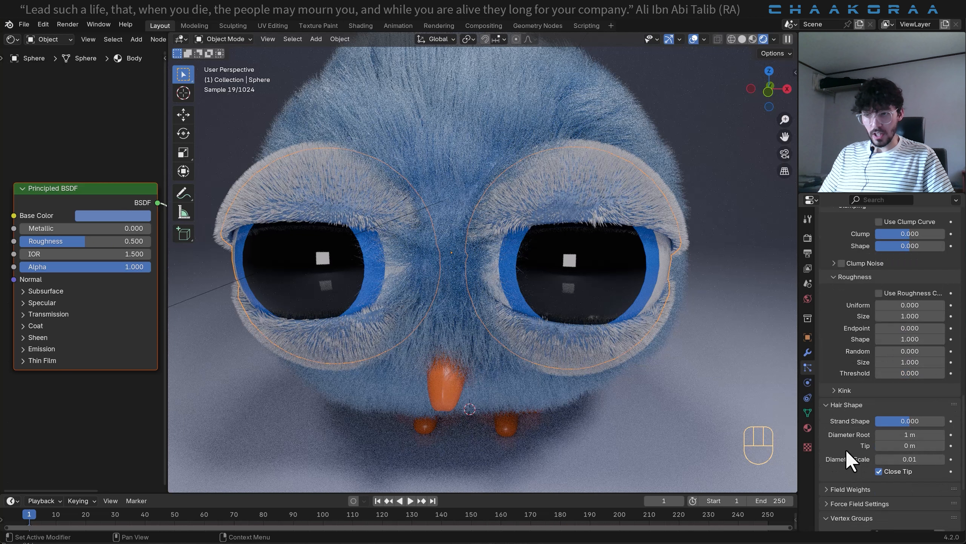
{"action": "mouse_move", "coordinate": [918, 438]}
{"action": "left_mouse_down", "text": "shift"}
{"action": "mouse_move", "coordinate": [882, 439]}
{"action": "mouse_move", "coordinate": [907, 434]}
{"action": "left_mouse_up", "text": "shift"}
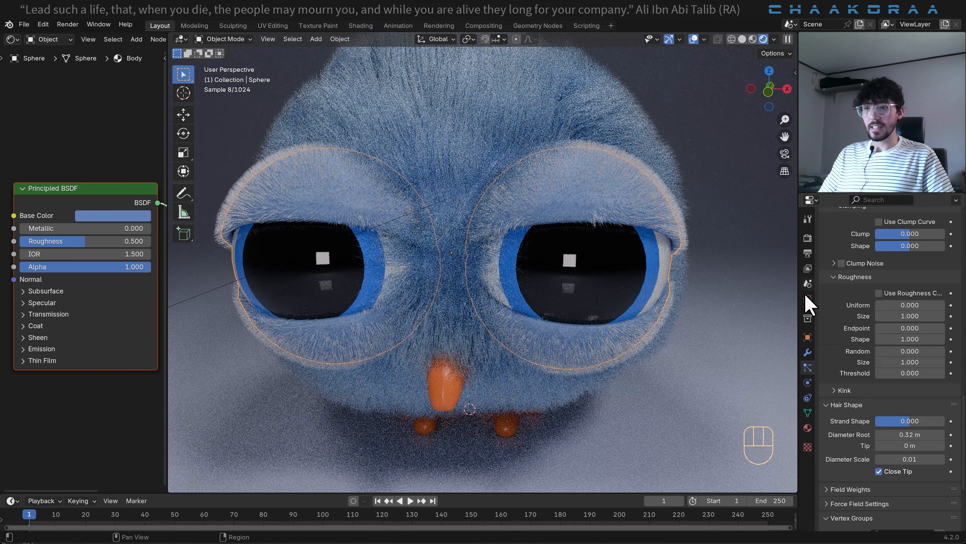
- Add a material slot to the eye object and assign the existing Hair material to it
{"action": "left_click", "coordinate": [808, 426]}
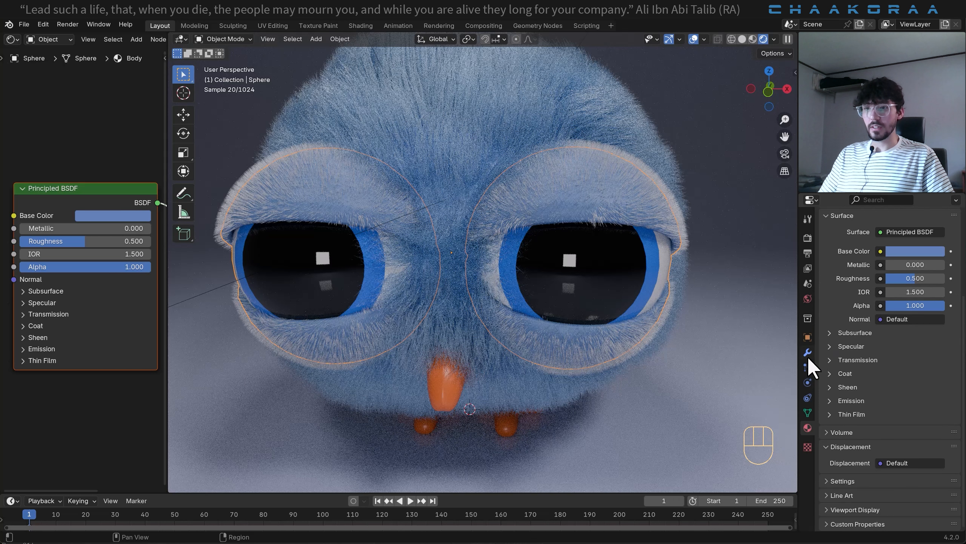
{"action": "scroll", "coordinate": [898, 329], "scroll_direction": "up", "scroll_amount": 5}
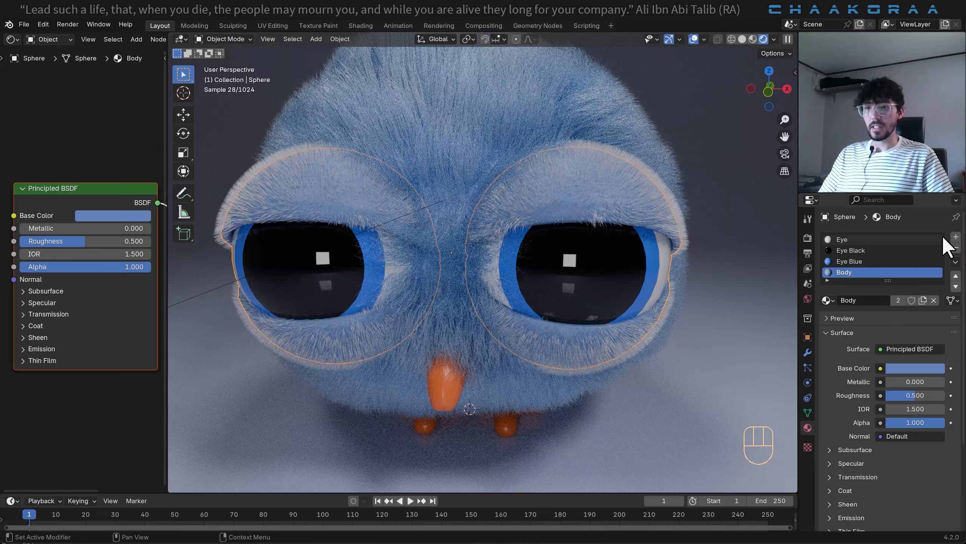
{"action": "left_click", "coordinate": [956, 236]}
{"action": "left_click", "coordinate": [828, 305]}
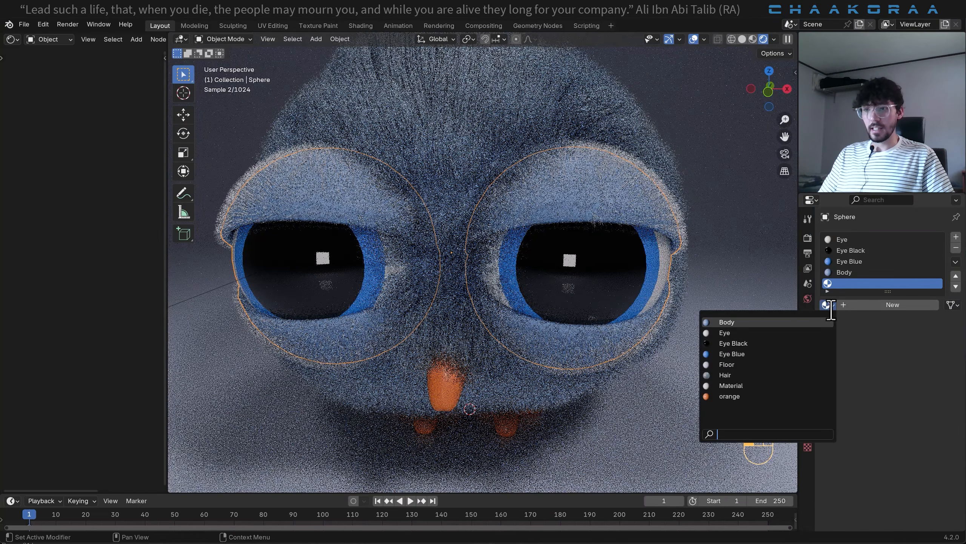
{"action": "left_click", "coordinate": [736, 374]}
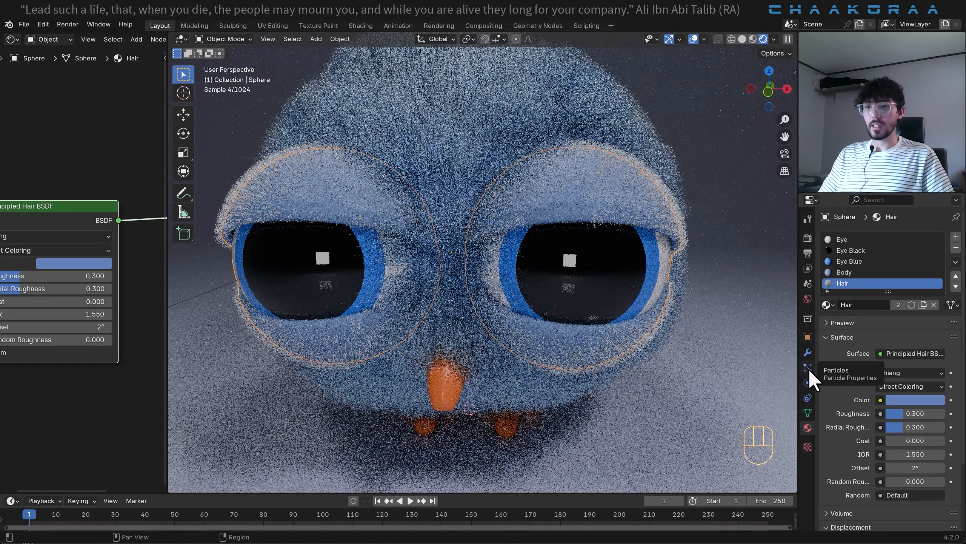
- Set the render material of the eye object's particle hair to Hair
{"action": "left_click", "coordinate": [808, 369]}
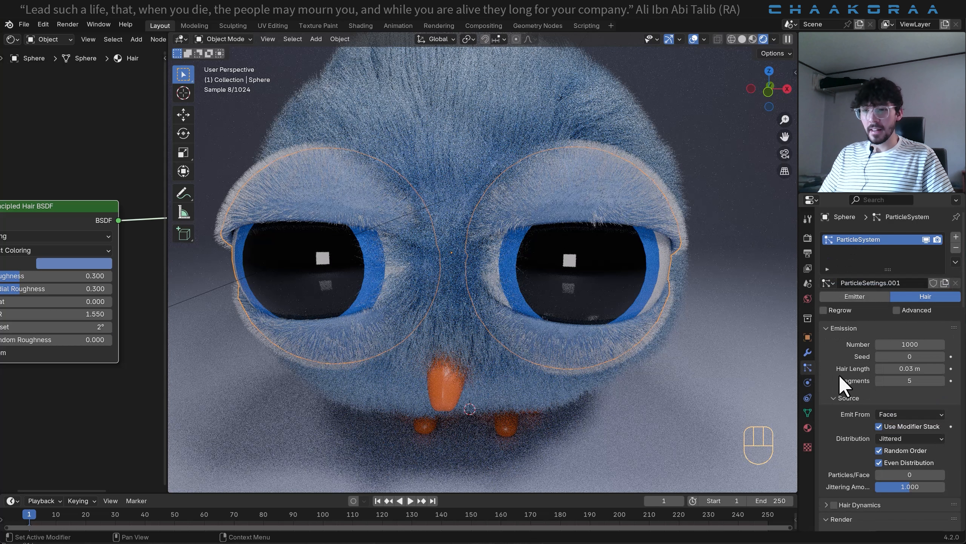
{"action": "scroll", "coordinate": [849, 392], "scroll_direction": "down", "scroll_amount": 5}
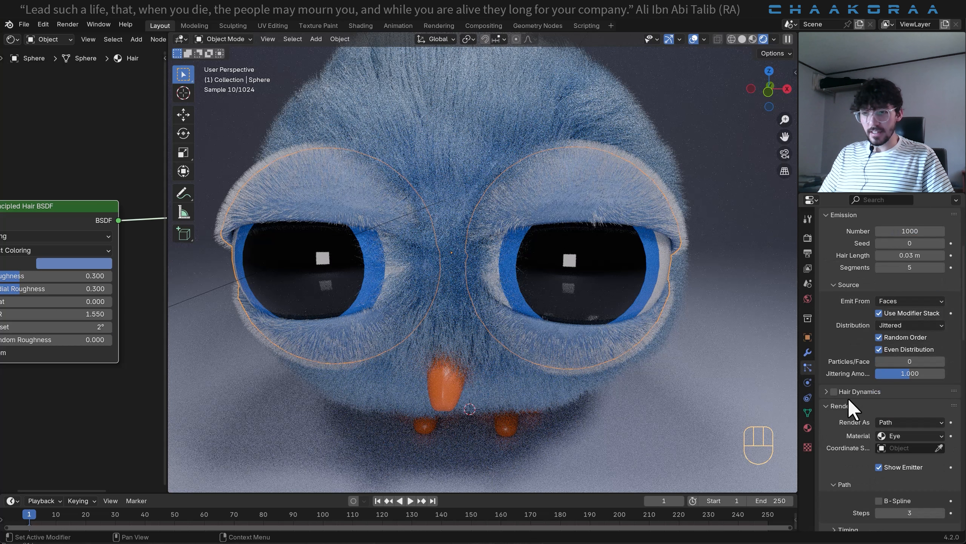
{"action": "left_click", "coordinate": [907, 436]}
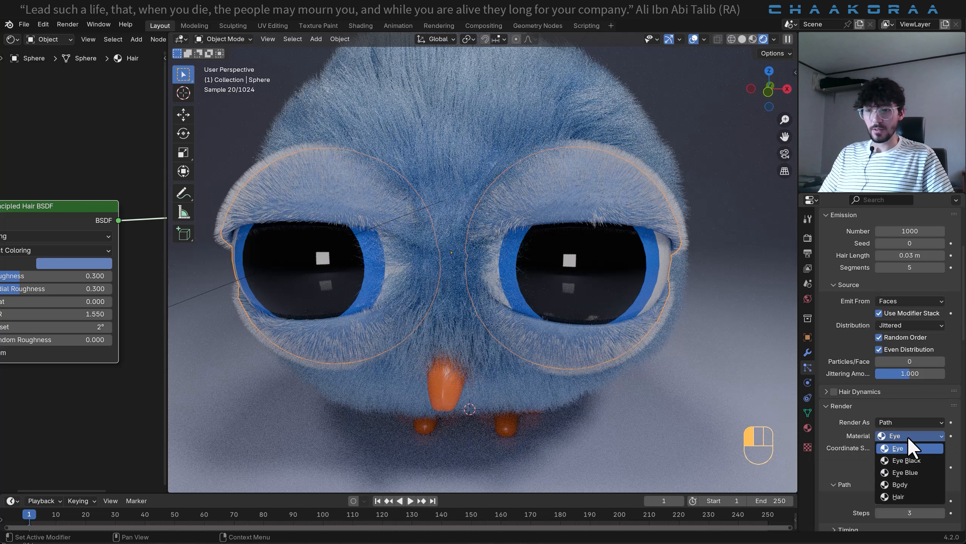
{"action": "left_click", "coordinate": [918, 493]}
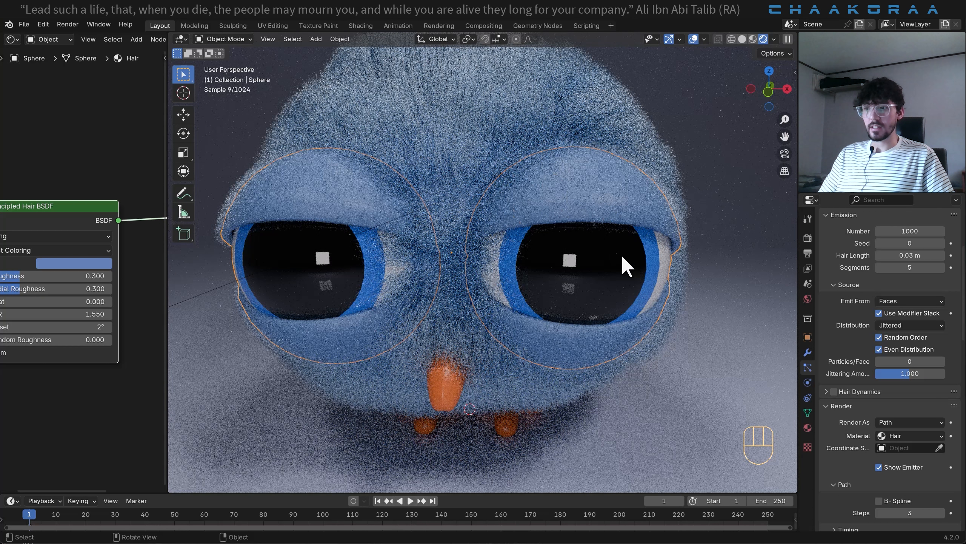
- Style the eyelid hair children with clump 0.226, uniform roughness 0.050, endpoint 0.048 with shape 10, and random 0.113 with size 1.058
{"action": "scroll", "coordinate": [861, 441], "scroll_direction": "down", "scroll_amount": 10}
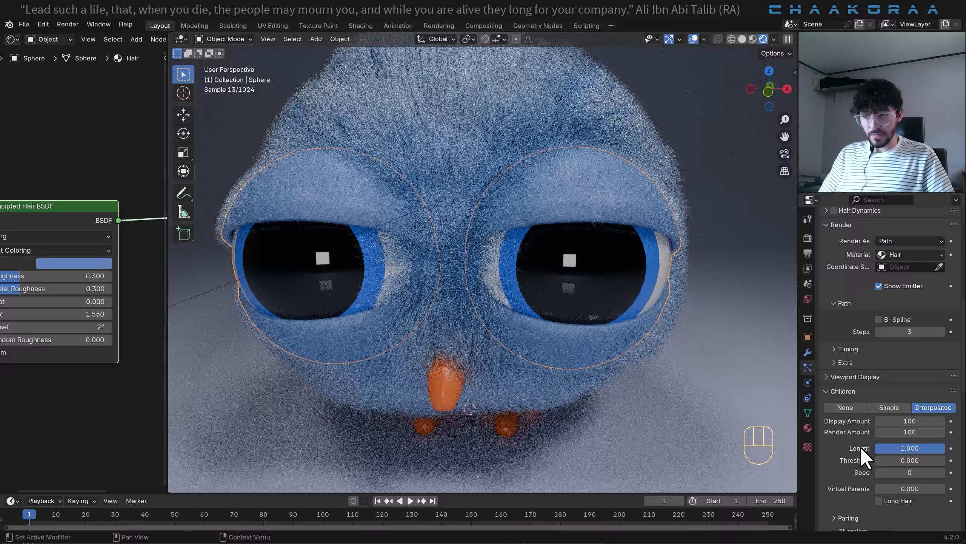
{"action": "scroll", "coordinate": [876, 438], "scroll_direction": "down", "scroll_amount": 8}
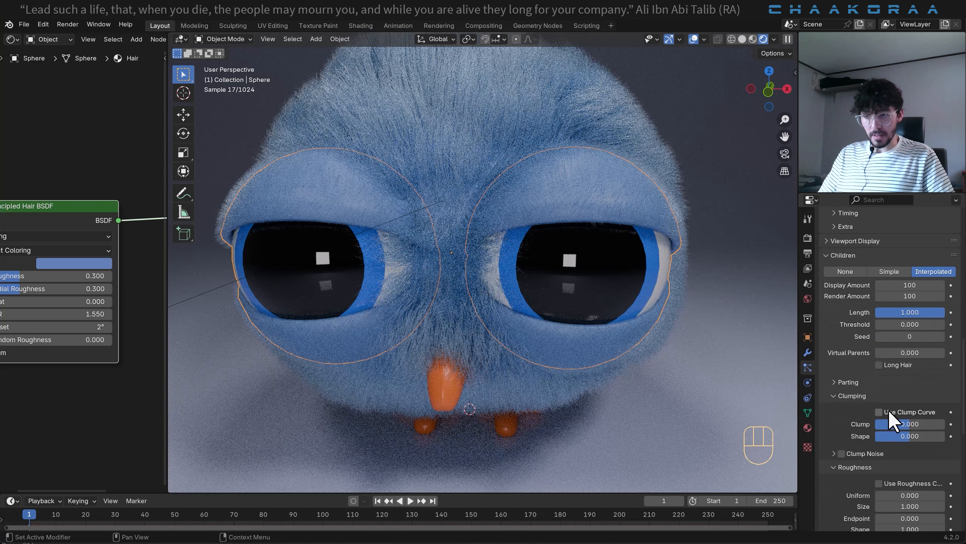
{"action": "left_click_drag", "start_coordinate": [920, 428], "coordinate": [894, 484], "text": "shift"}
{"action": "scroll", "coordinate": [906, 453], "scroll_direction": "down", "scroll_amount": 4}
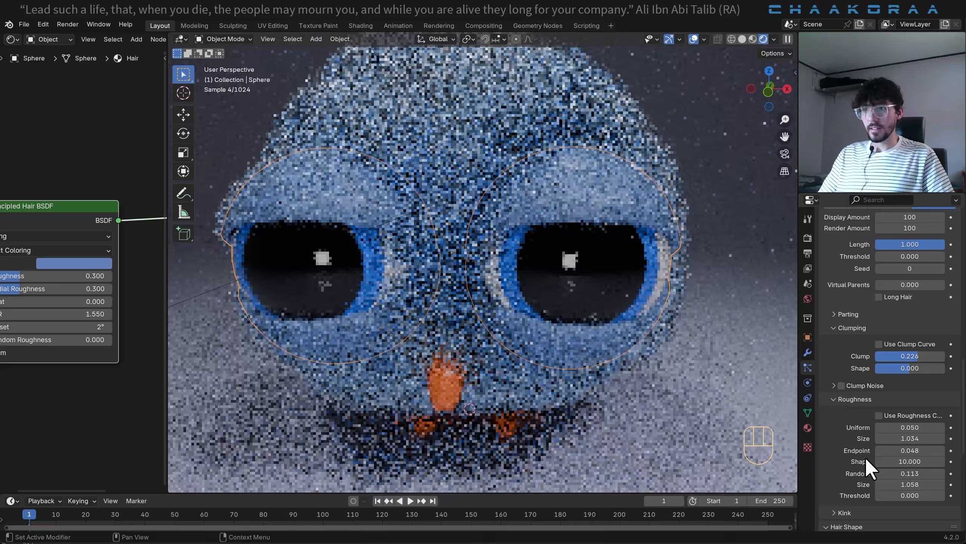
- Apply the scale of the eye object so its hair follows the true dimensions
{"action": "middle_click_drag", "start_coordinate": [646, 260], "coordinate": [613, 217]}
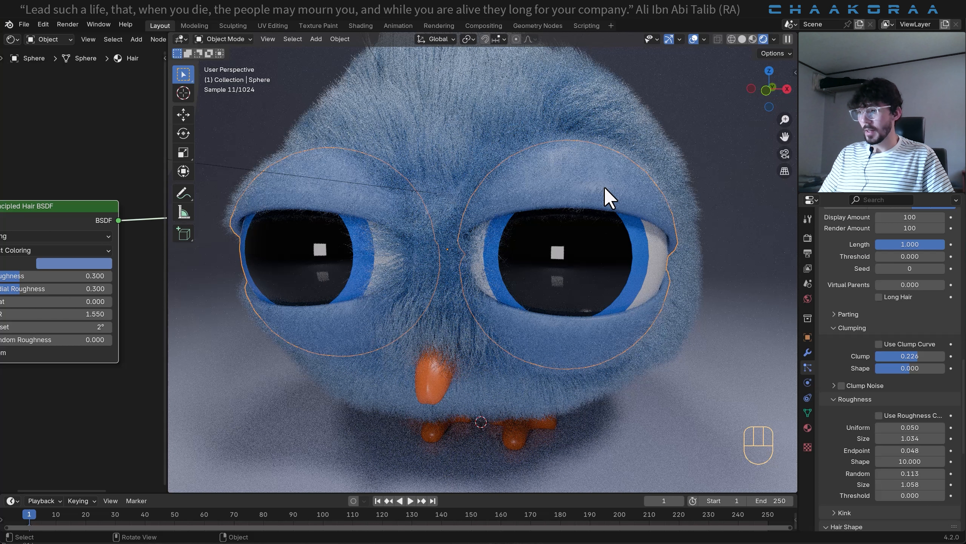
{"action": "key", "text": "ctrl+a"}
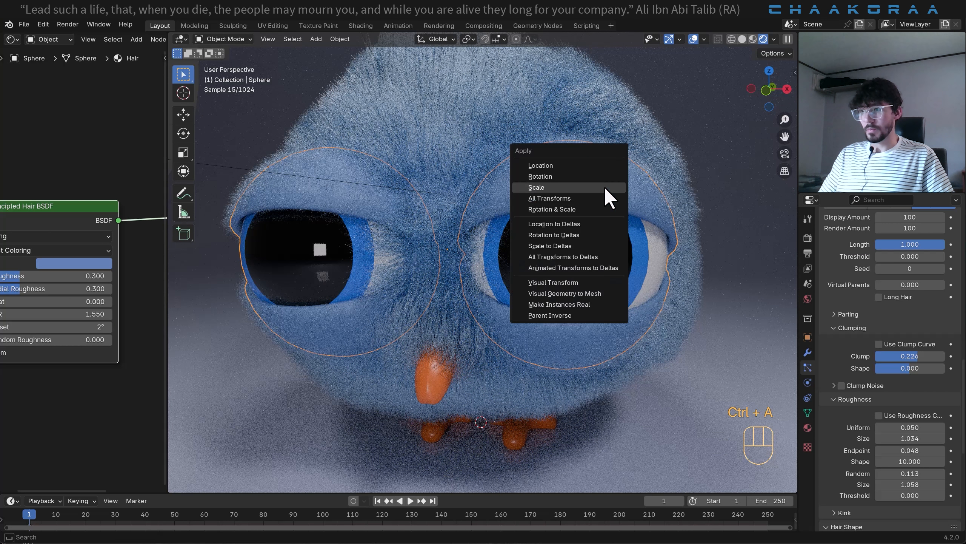
{"action": "left_click", "coordinate": [555, 187]}
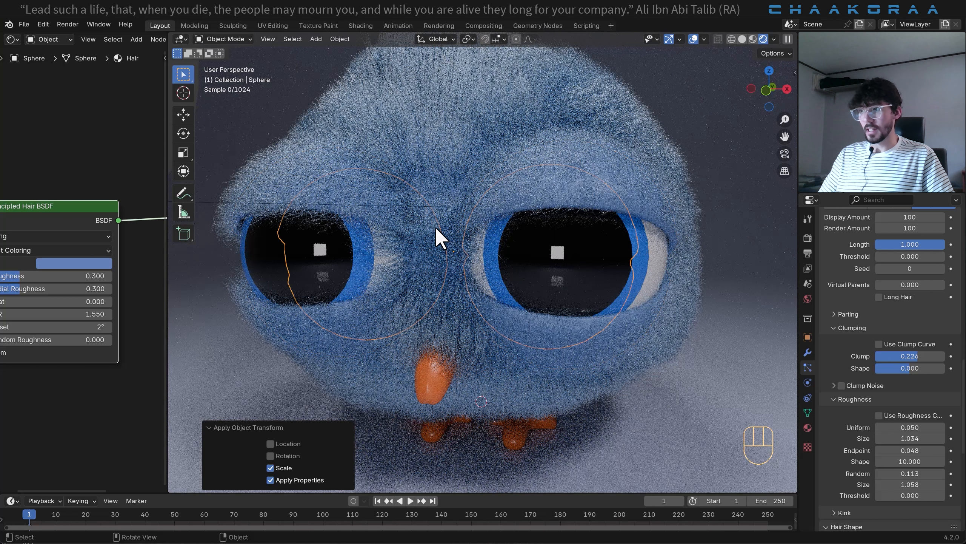
{"action": "scroll", "coordinate": [435, 227], "scroll_direction": "down", "scroll_amount": 1}
{"action": "scroll", "coordinate": [576, 247], "scroll_direction": "up", "scroll_amount": 2}
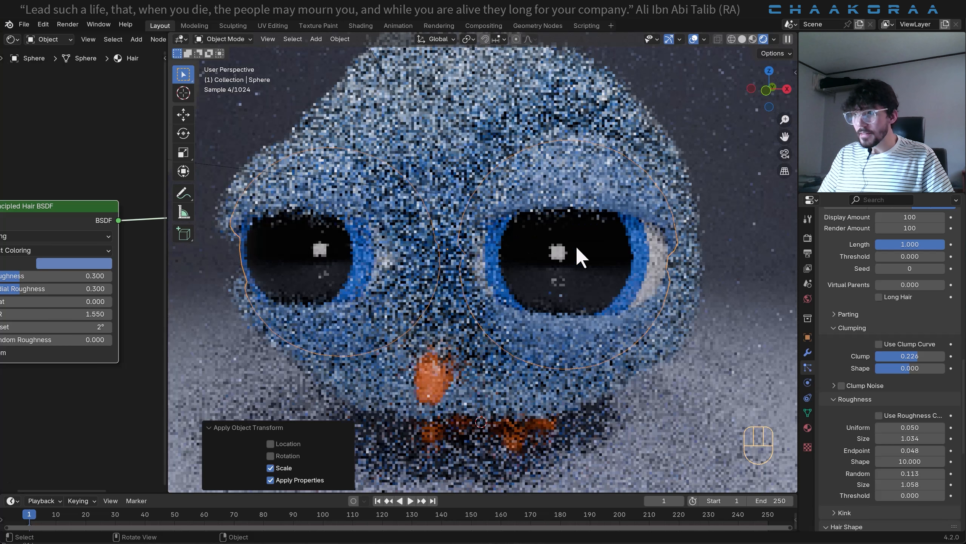
{"action": "middle_click_drag", "start_coordinate": [619, 250], "coordinate": [629, 251]}
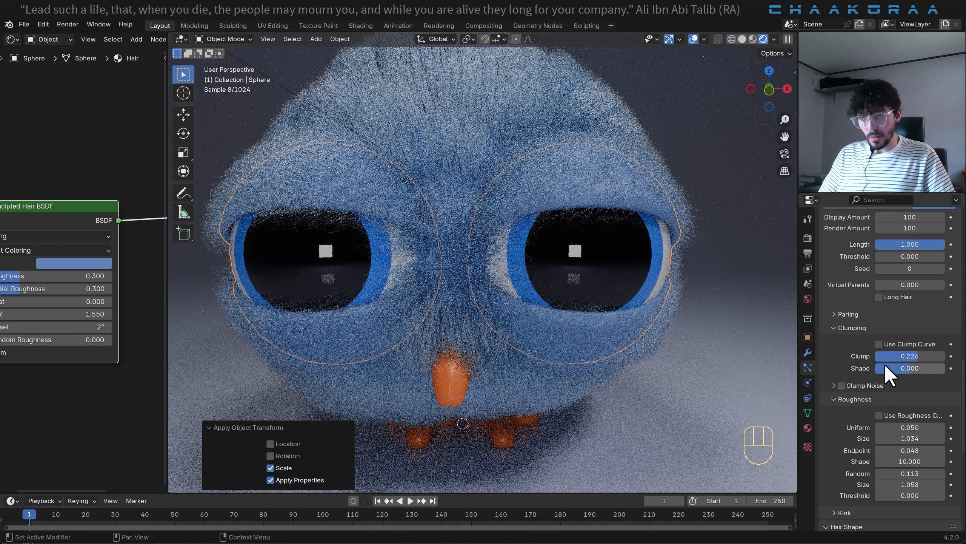
- Shorten the eyelid hair, trying a hair length of 0.02 m and settling on 0.01 m
{"action": "scroll", "coordinate": [884, 365], "scroll_direction": "up", "scroll_amount": 5}
{"action": "scroll", "coordinate": [898, 362], "scroll_direction": "up", "scroll_amount": 5}
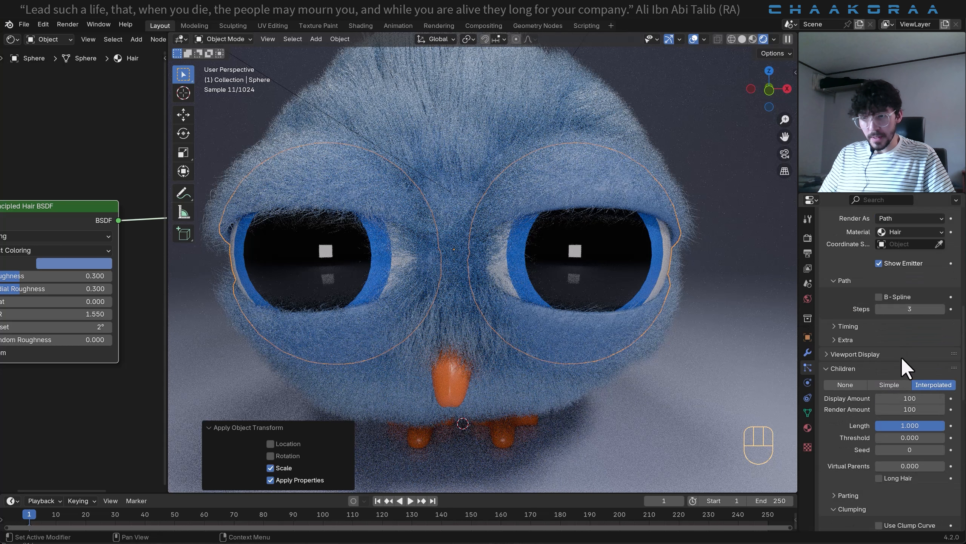
{"action": "scroll", "coordinate": [907, 352], "scroll_direction": "up", "scroll_amount": 15}
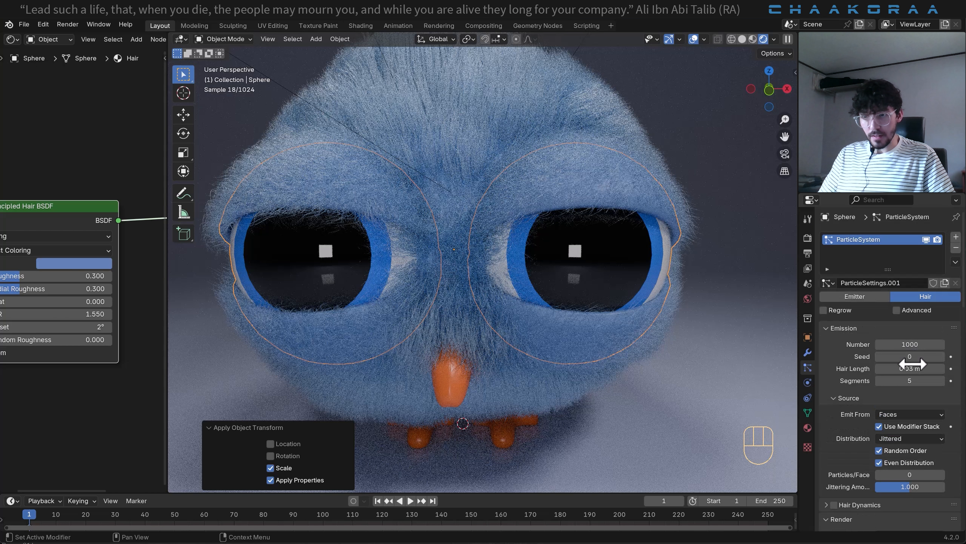
{"action": "left_click", "coordinate": [920, 369]}
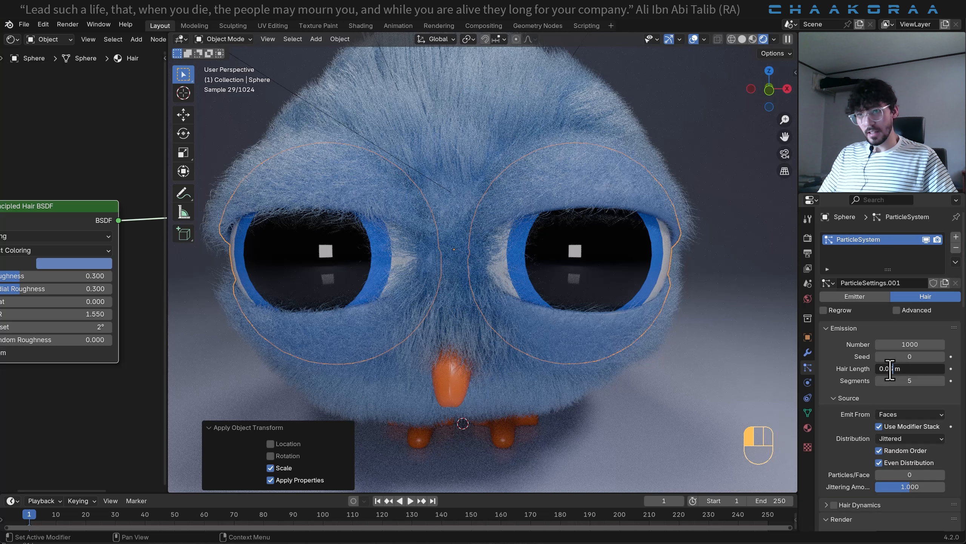
{"action": "type", "text": "2"}
{"action": "key", "text": "Return"}
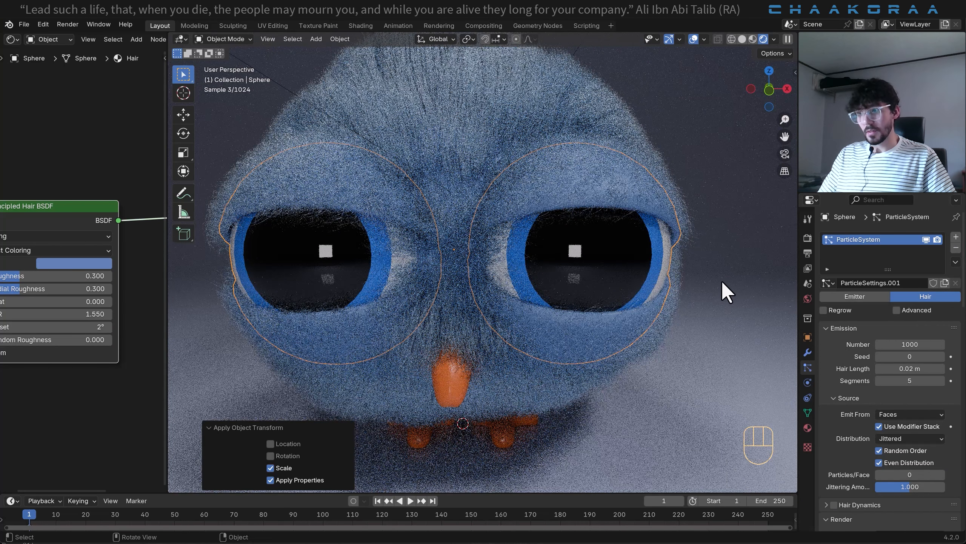
{"action": "left_click", "coordinate": [892, 368]}
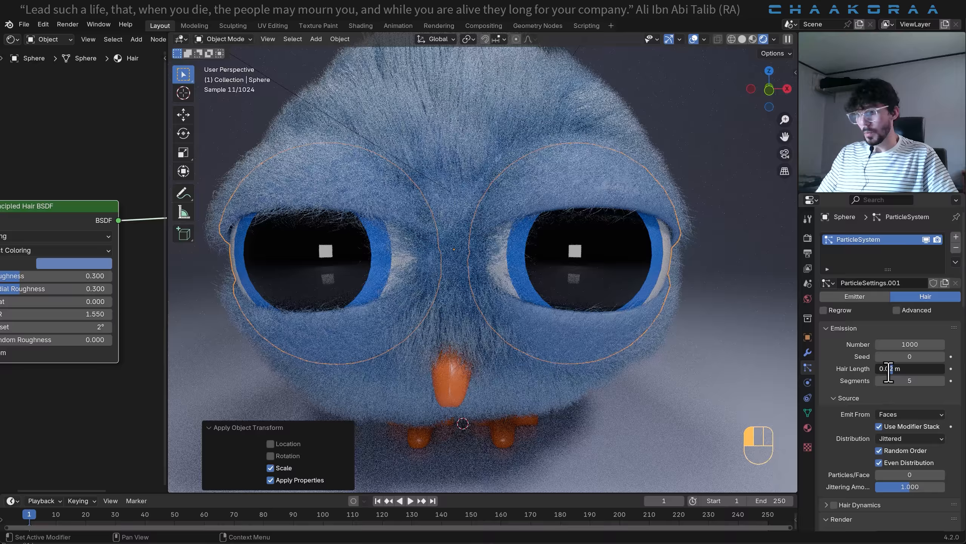
{"action": "key", "text": "Return"}
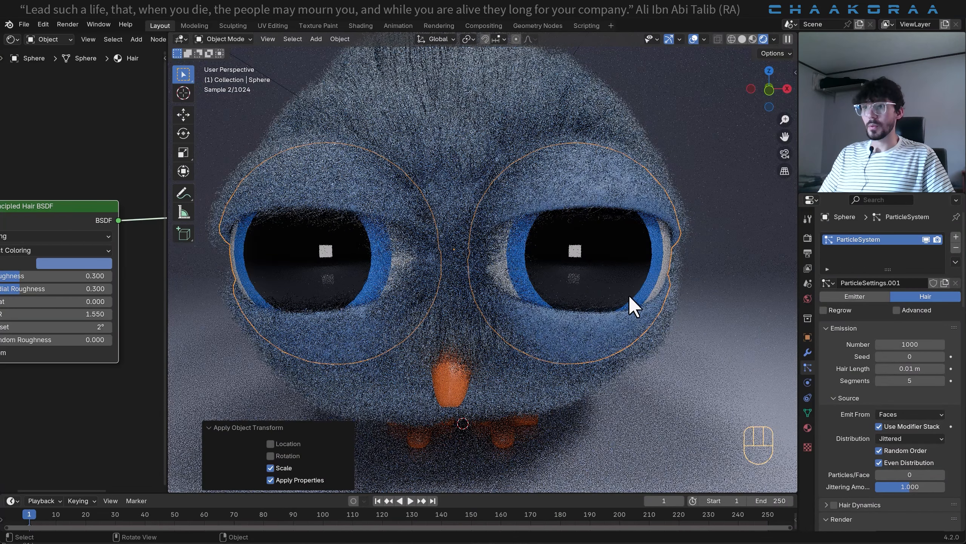
- Increase the eyelid hair's interpolated children to a display amount of 120 and a render amount of 150
{"action": "scroll", "coordinate": [849, 354], "scroll_direction": "down", "scroll_amount": 15}
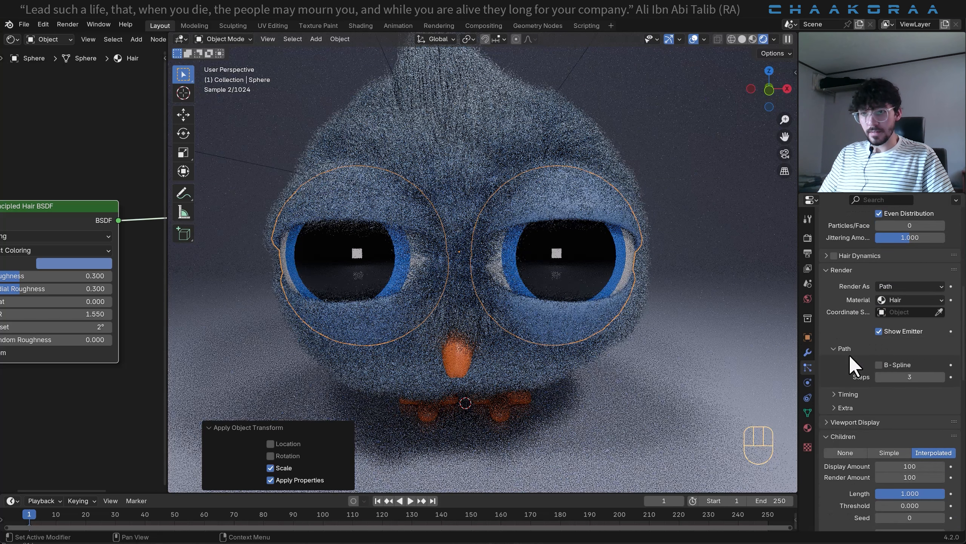
{"action": "left_click", "coordinate": [908, 398]}
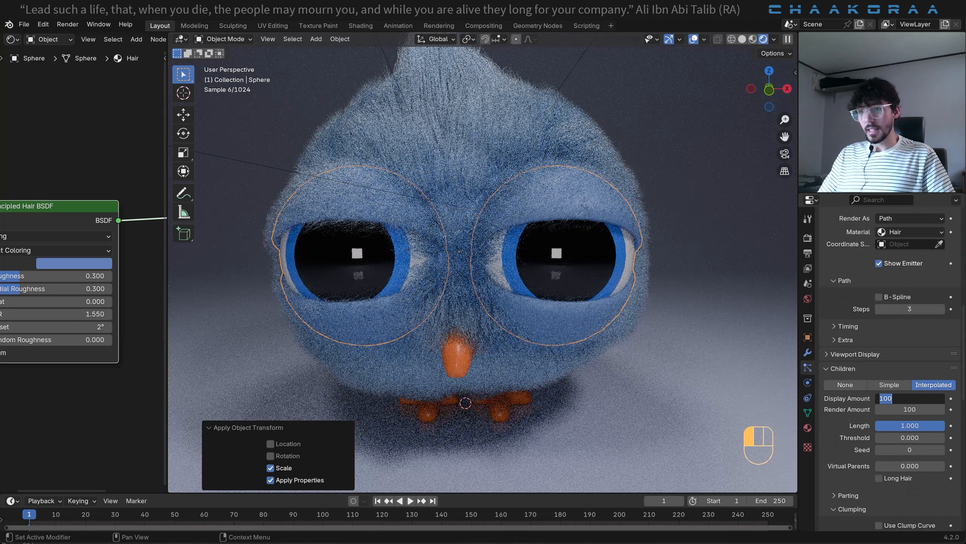
{"action": "type", "text": "120"}
{"action": "key", "text": "Return"}
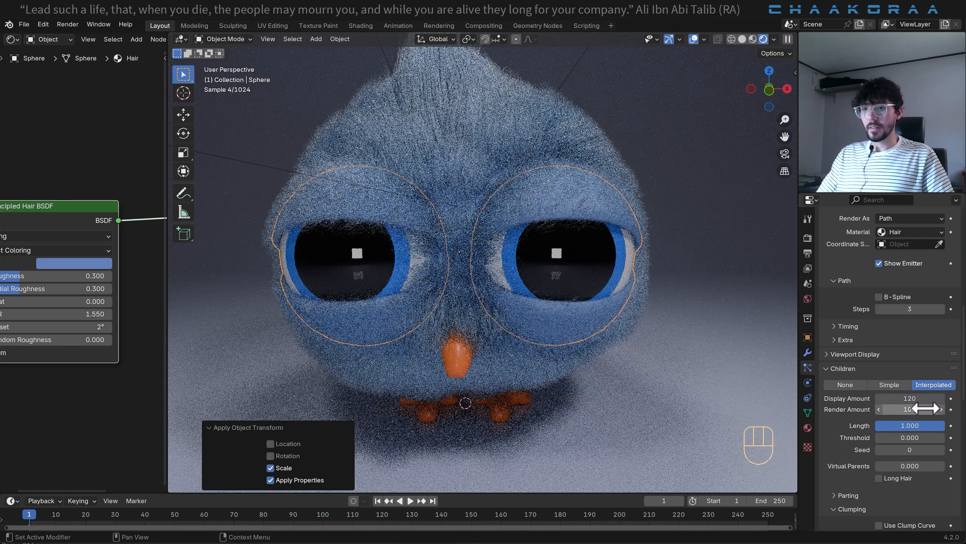
{"action": "left_click", "coordinate": [907, 398]}
{"action": "left_click", "coordinate": [916, 409]}
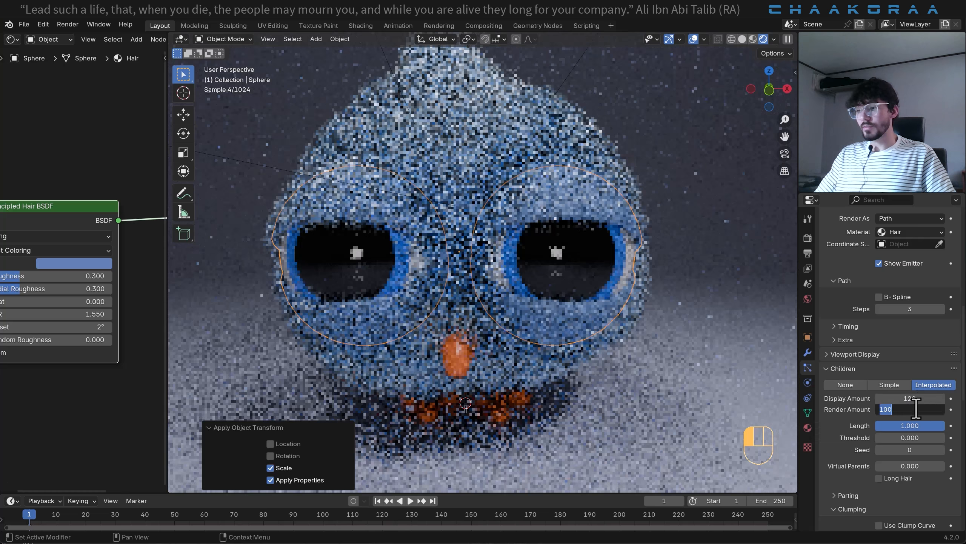
{"action": "type", "text": "150"}
{"action": "key", "text": "Return"}
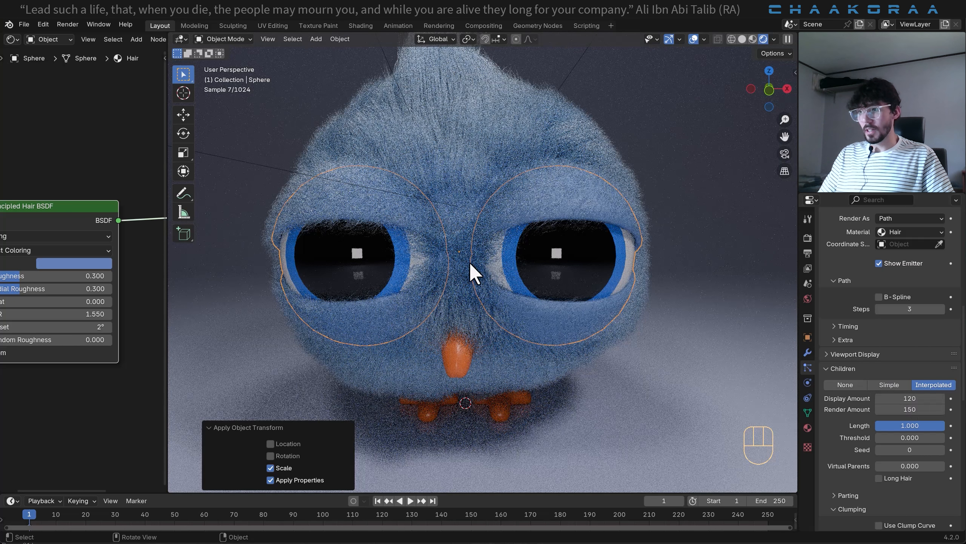
- Put the bird's body in Particle Edit mode, try brushing the hair between the eyes, and undo that stroke
{"action": "left_click", "coordinate": [455, 305]}
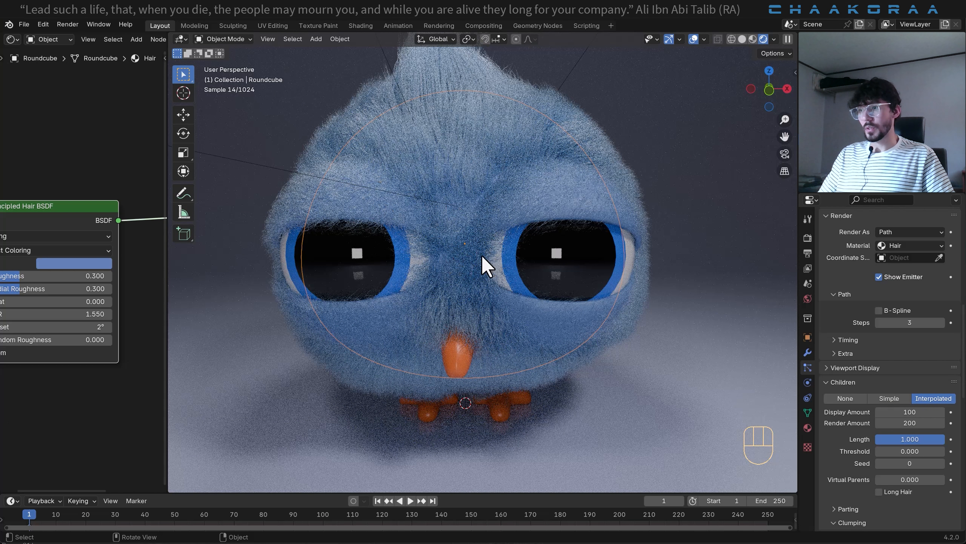
{"action": "left_click", "coordinate": [228, 38]}
{"action": "left_click", "coordinate": [229, 123]}
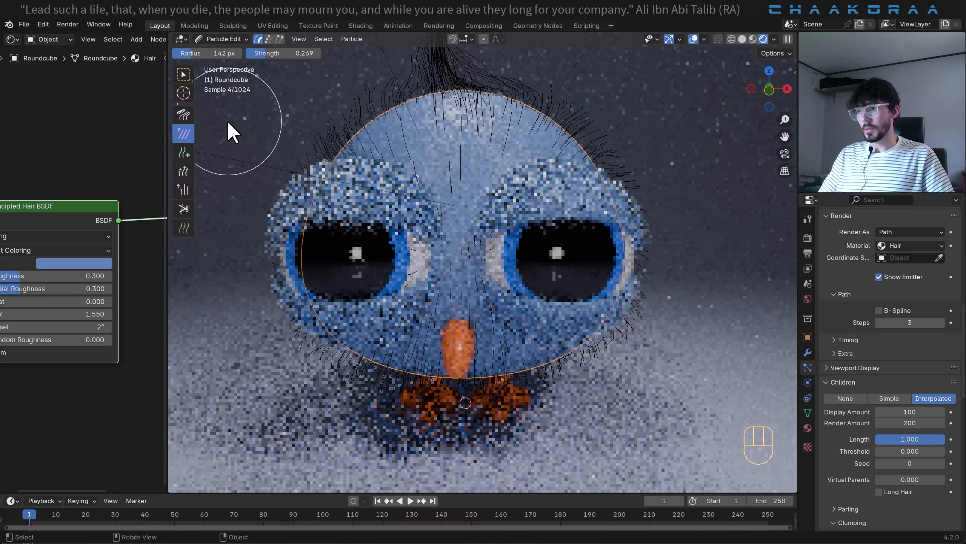
{"action": "mouse_move", "coordinate": [490, 252]}
{"action": "left_mouse_down"}
{"action": "mouse_move", "coordinate": [462, 251]}
{"action": "mouse_move", "coordinate": [455, 231]}
{"action": "left_mouse_up"}
{"action": "key", "text": "ctrl+z"}
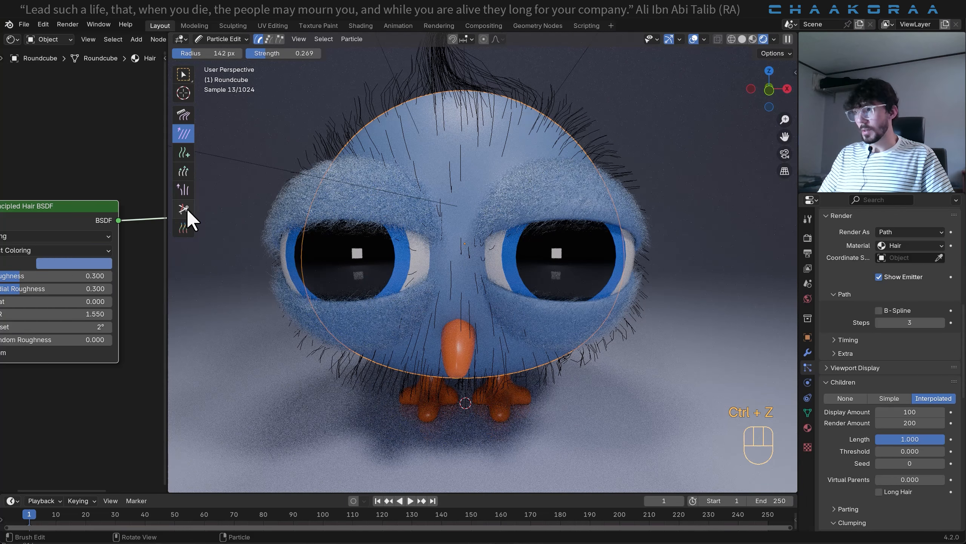
- Cut the body hair strands between the eyes with the Cut brush and return to Object Mode
{"action": "left_click", "coordinate": [183, 209]}
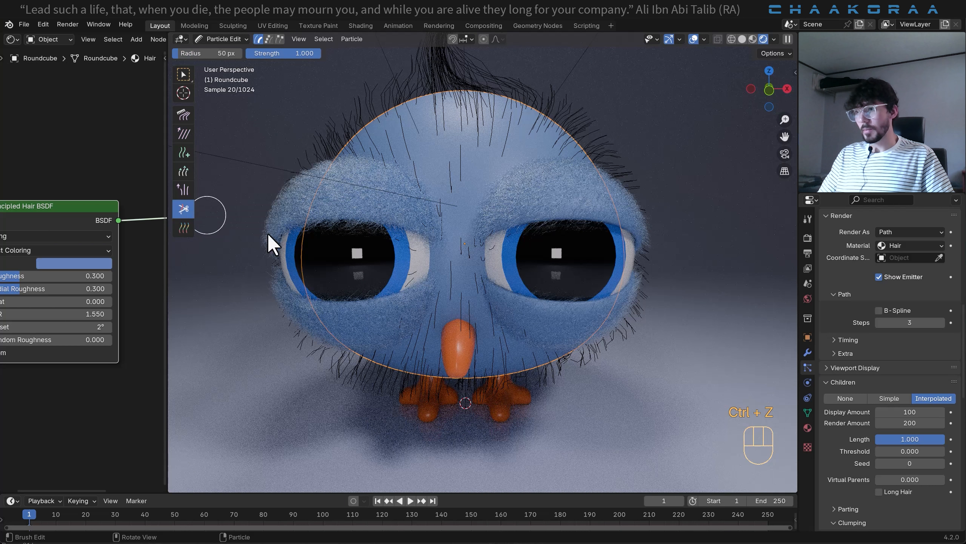
{"action": "left_click", "coordinate": [494, 246]}
{"action": "mouse_move", "coordinate": [426, 247]}
{"action": "left_mouse_down"}
{"action": "mouse_move", "coordinate": [424, 263]}
{"action": "mouse_move", "coordinate": [486, 264]}
{"action": "left_mouse_up"}
{"action": "left_click", "coordinate": [440, 250]}
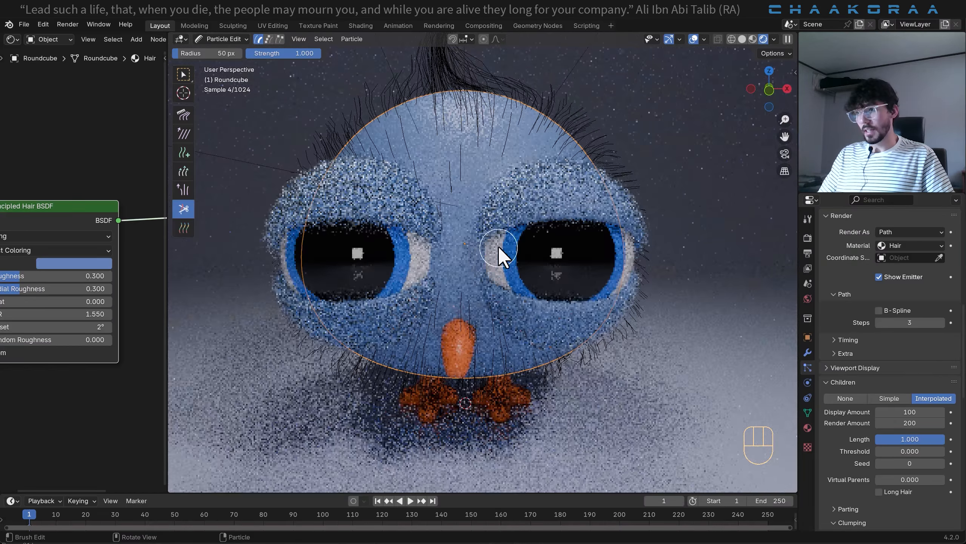
{"action": "left_click", "coordinate": [228, 39]}
{"action": "left_click", "coordinate": [268, 70]}
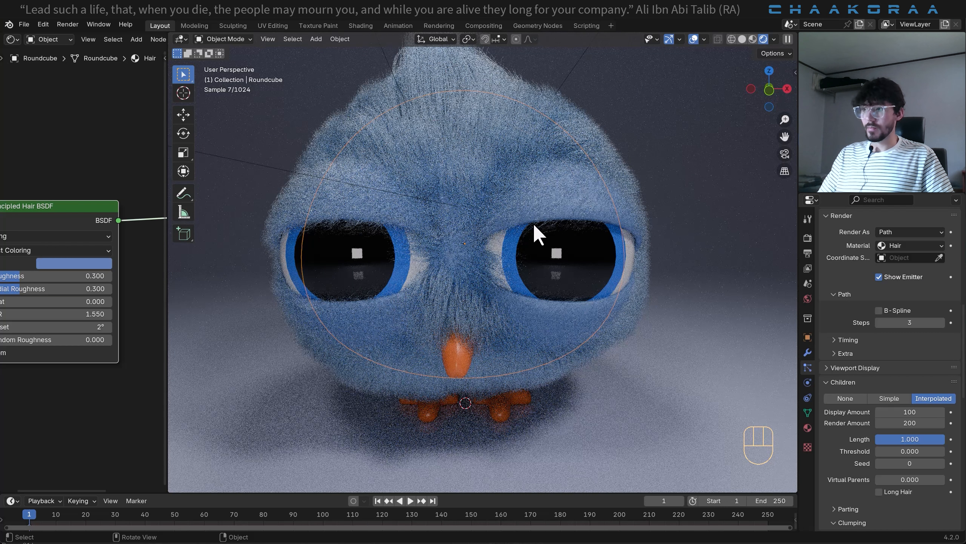
{"action": "scroll", "coordinate": [532, 234], "scroll_direction": "down", "scroll_amount": 3}
{"action": "scroll", "coordinate": [515, 234], "scroll_direction": "up", "scroll_amount": 3}
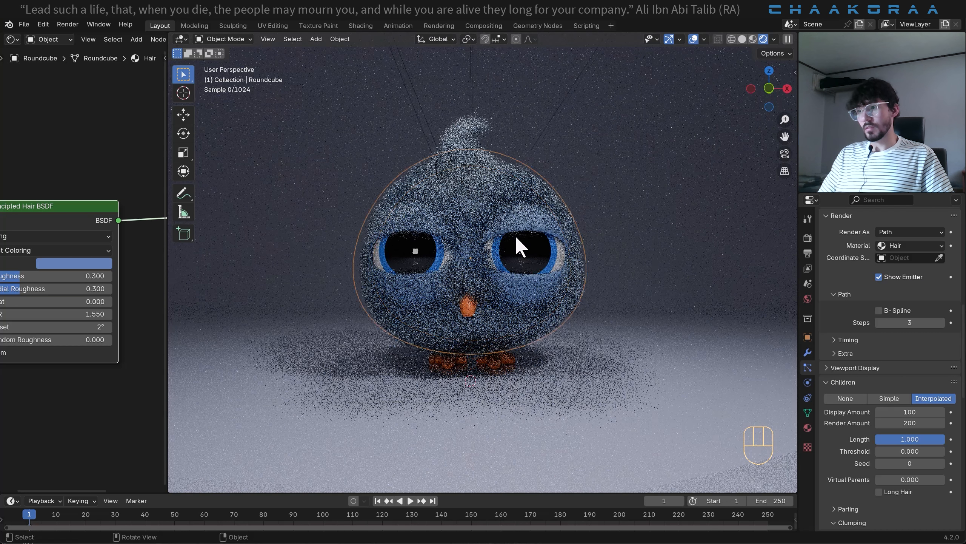
- Undo the return to Object Mode and the hair cuts made between the eyes
{"action": "key", "text": "ctrl+z"}
{"action": "key", "text": "ctrl+z"}
{"action": "key", "text": "ctrl+z"}
{"action": "key", "text": "ctrl+z"}
{"action": "key", "text": "ctrl+z"}
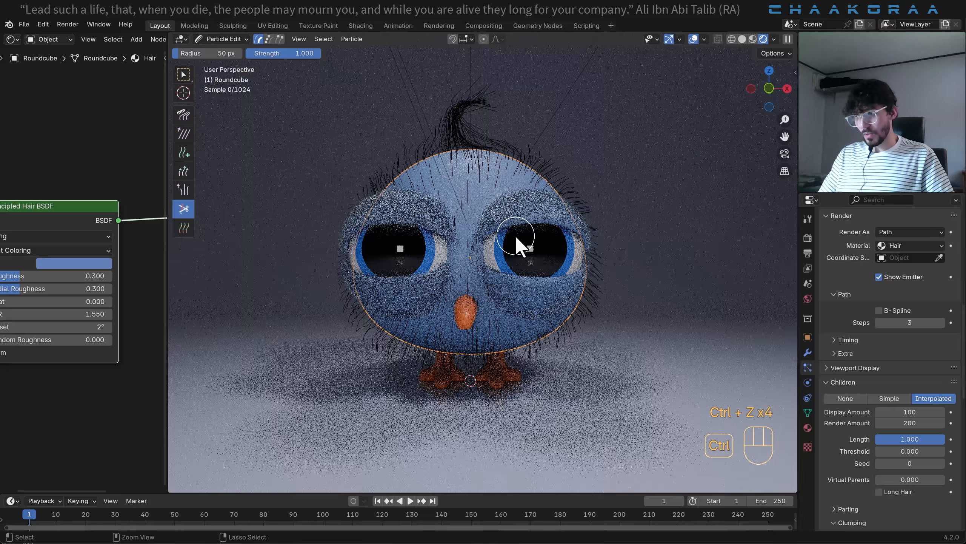
- Switch to the Comb brush for the body hair and undo the latest strokes, redoing the one undone too far
{"action": "scroll", "coordinate": [517, 236], "scroll_direction": "up", "scroll_amount": 3}
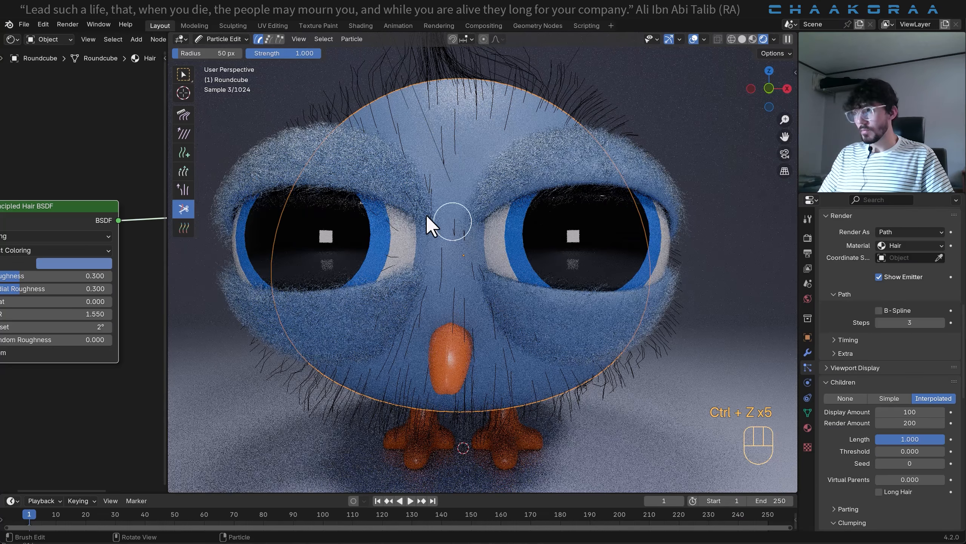
{"action": "left_click", "coordinate": [185, 116]}
{"action": "key", "text": "ctrl+z"}
{"action": "key", "text": "ctrl+z"}
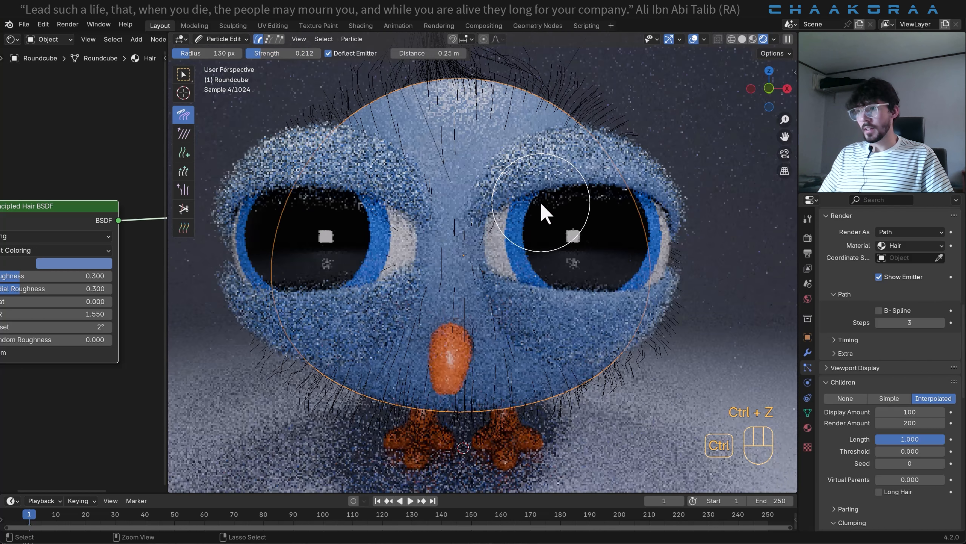
{"action": "key", "text": "ctrl+shift+z"}
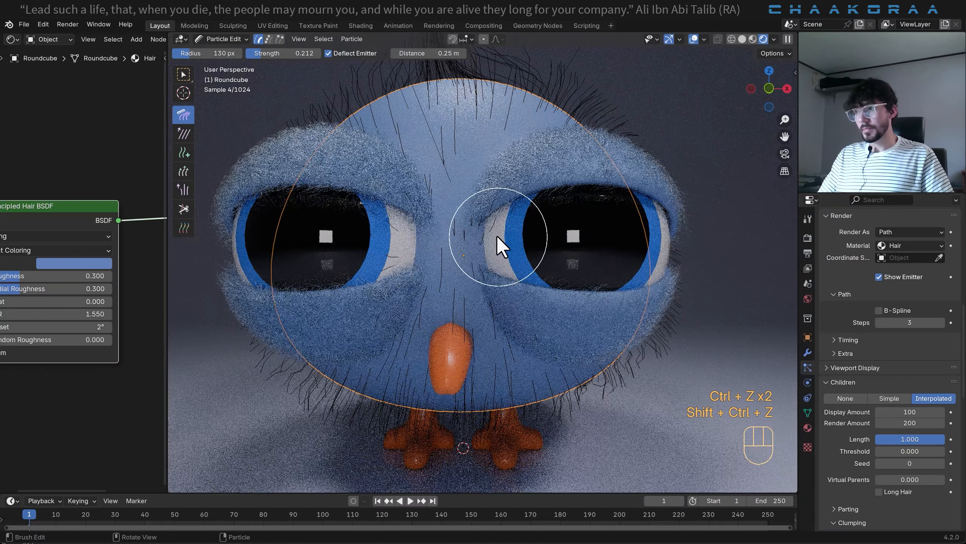
- Set the Comb brush strength to 0.115 and comb the body hair strands between the eyes away from the eyeballs
{"action": "key", "text": "shift+f"}
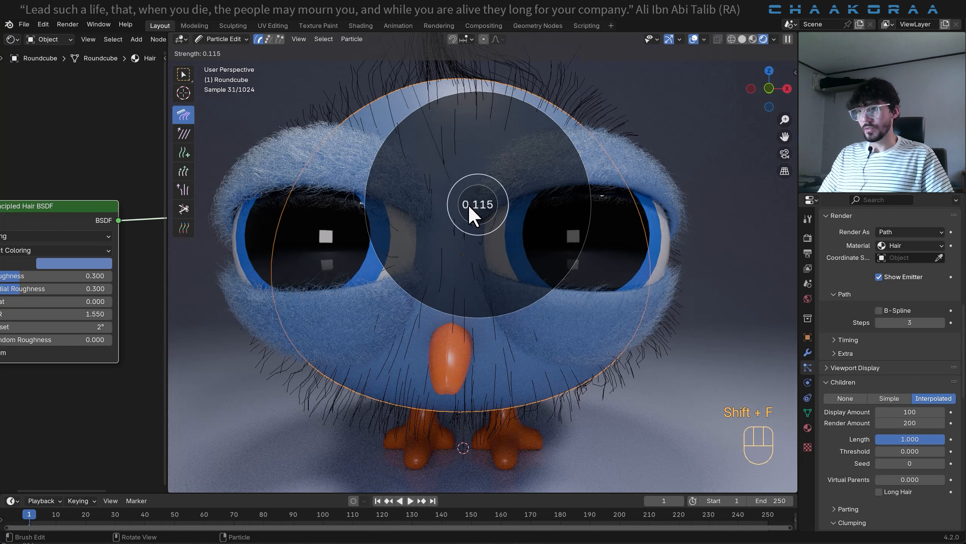
{"action": "left_click", "coordinate": [474, 213]}
{"action": "left_click_drag", "start_coordinate": [505, 229], "coordinate": [473, 226]}
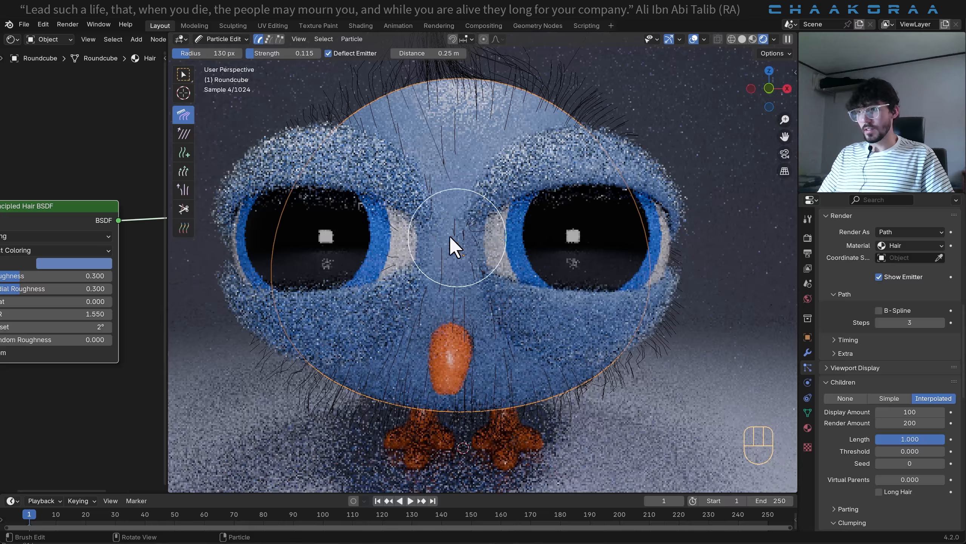
{"action": "mouse_move", "coordinate": [412, 234]}
{"action": "left_mouse_down"}
{"action": "mouse_move", "coordinate": [419, 238]}
{"action": "mouse_move", "coordinate": [406, 233]}
{"action": "mouse_move", "coordinate": [403, 256]}
{"action": "mouse_move", "coordinate": [398, 223]}
{"action": "mouse_move", "coordinate": [410, 228]}
{"action": "left_mouse_up"}
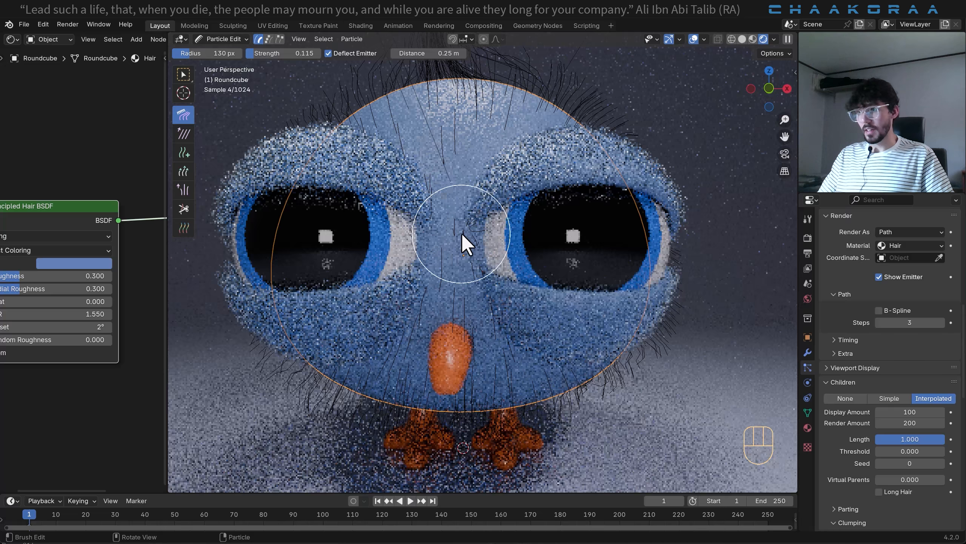
{"action": "left_click_drag", "start_coordinate": [487, 240], "coordinate": [468, 231]}
{"action": "middle_click_drag", "start_coordinate": [484, 251], "coordinate": [497, 287]}
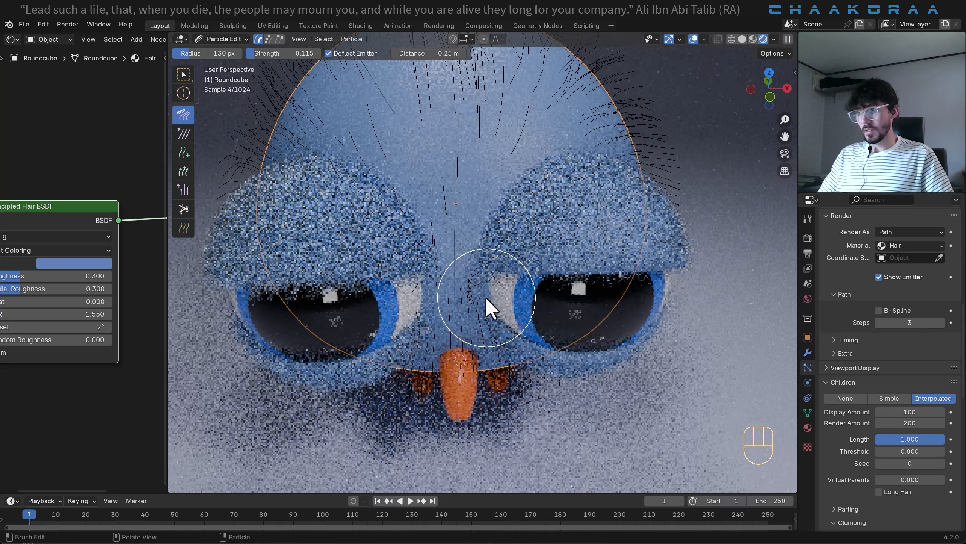
{"action": "mouse_move", "coordinate": [487, 298]}
{"action": "left_mouse_down"}
{"action": "mouse_move", "coordinate": [478, 280]}
{"action": "mouse_move", "coordinate": [488, 281]}
{"action": "left_mouse_up"}
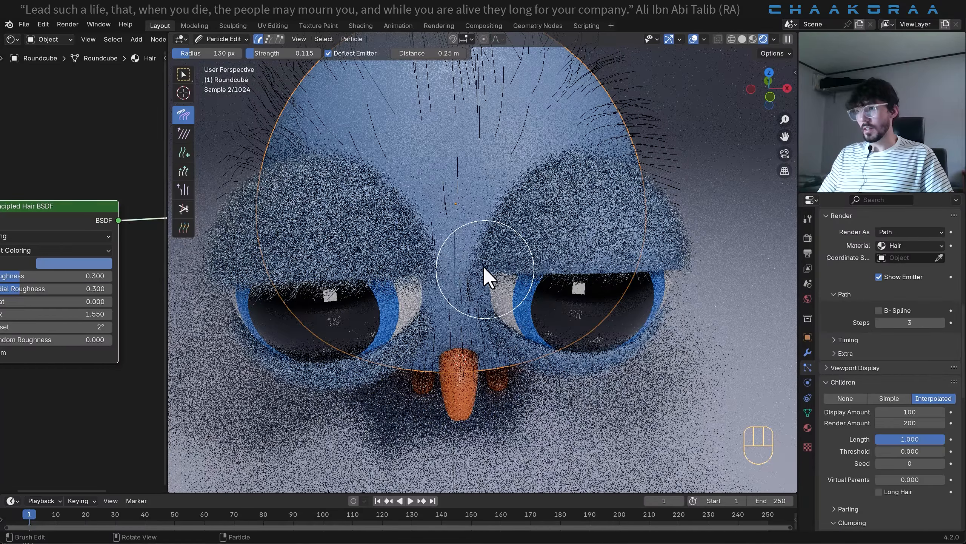
- Return the body to Object Mode and check the combed hair from the front at several distances
{"action": "key", "text": "Tab"}
{"action": "left_click", "coordinate": [228, 39]}
{"action": "left_click", "coordinate": [228, 51]}
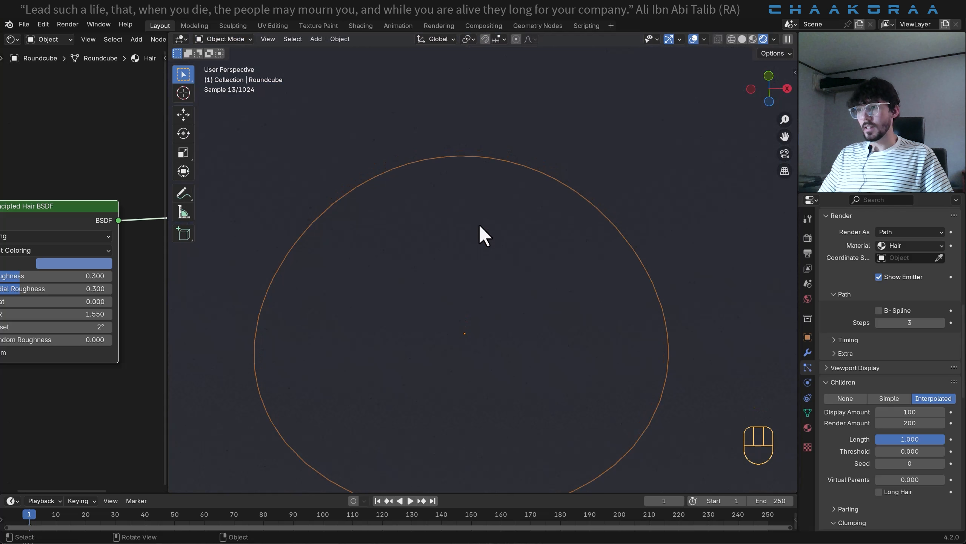
{"action": "middle_click_drag", "start_coordinate": [479, 223], "coordinate": [492, 345]}
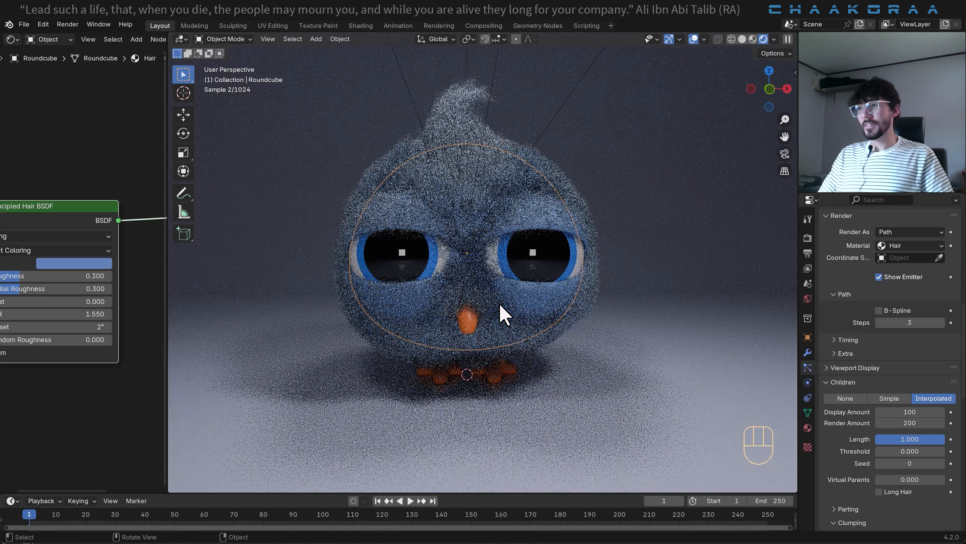
{"action": "middle_click_drag", "start_coordinate": [492, 307], "coordinate": [471, 273]}
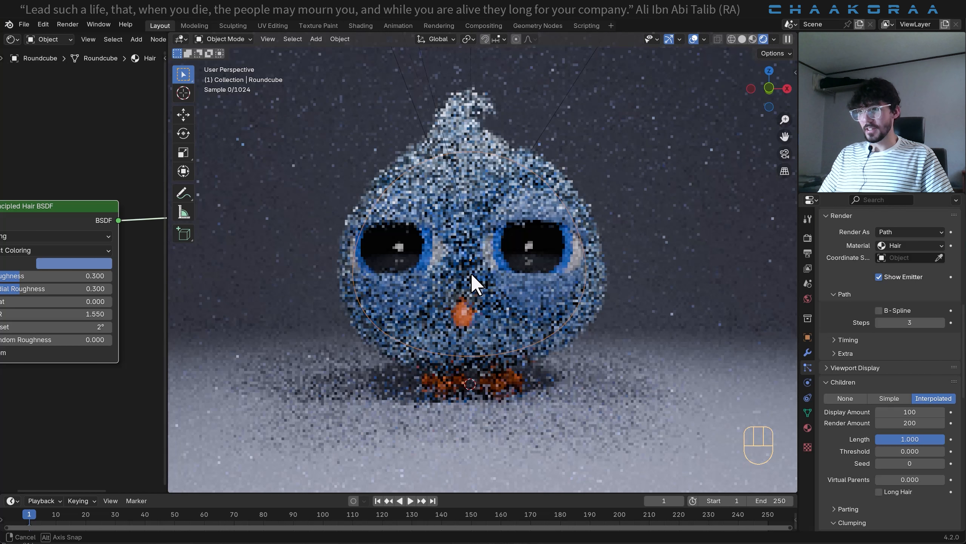
{"action": "scroll", "coordinate": [493, 256], "scroll_direction": "down", "scroll_amount": 3}
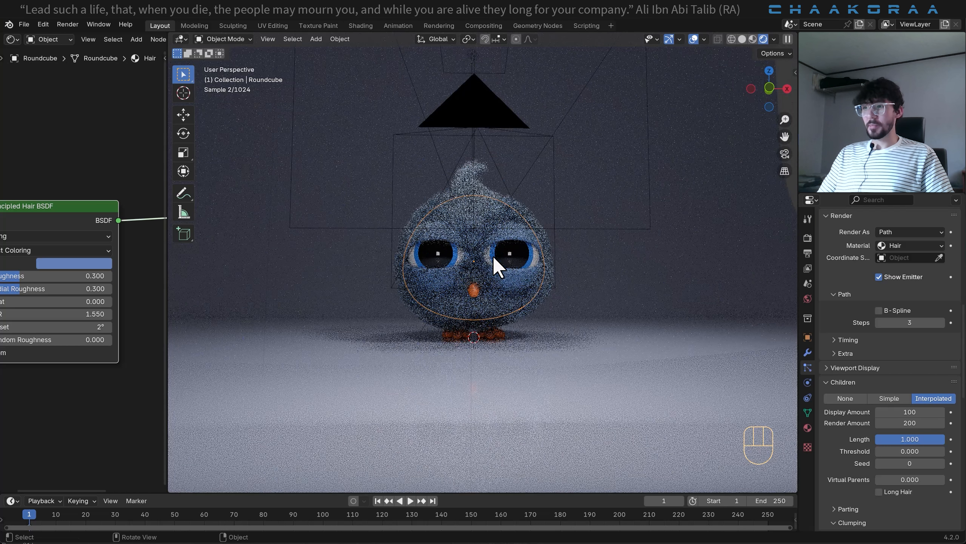
{"action": "scroll", "coordinate": [493, 255], "scroll_direction": "up", "scroll_amount": 2}
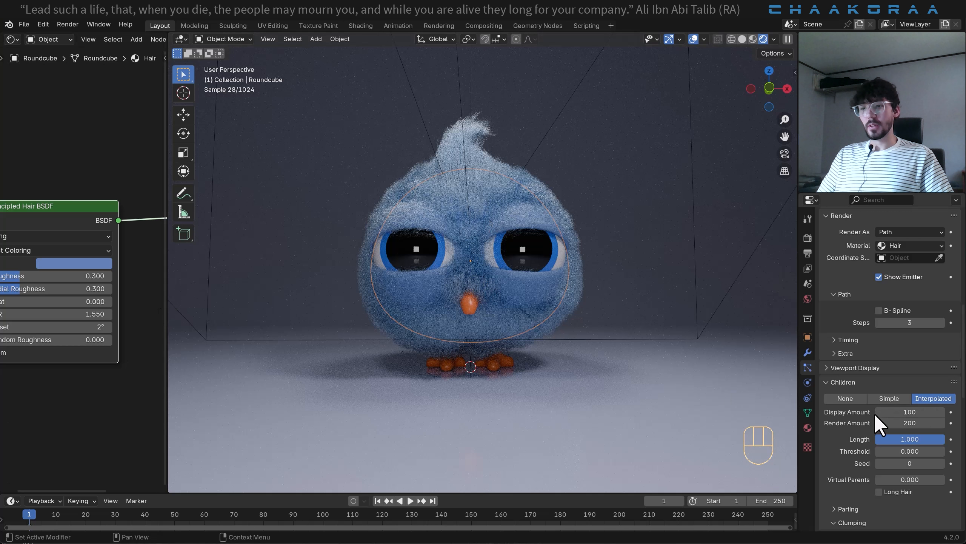
- Change the Body material's base color to pink, hex B76A93
{"action": "left_click", "coordinate": [809, 429]}
{"action": "scroll", "coordinate": [887, 324], "scroll_direction": "up", "scroll_amount": 5}
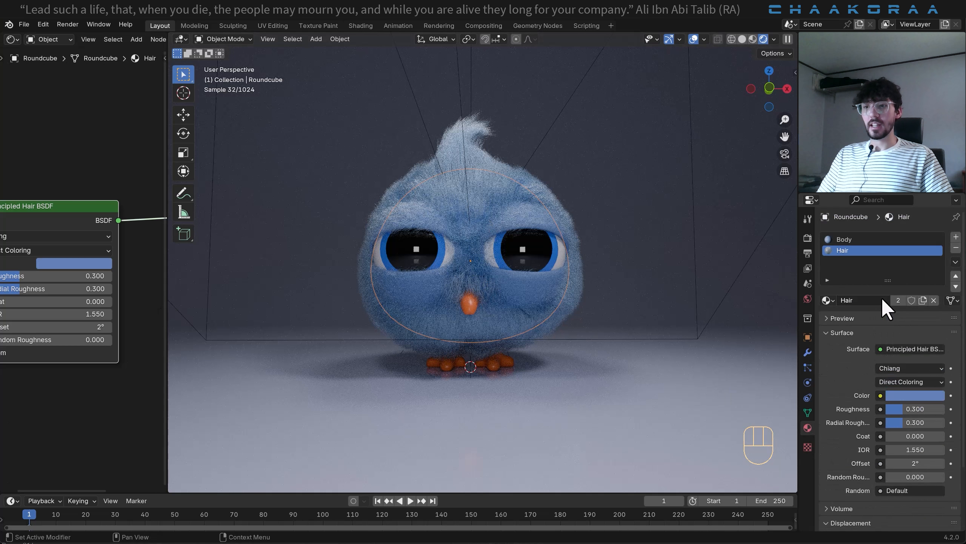
{"action": "left_click", "coordinate": [853, 239]}
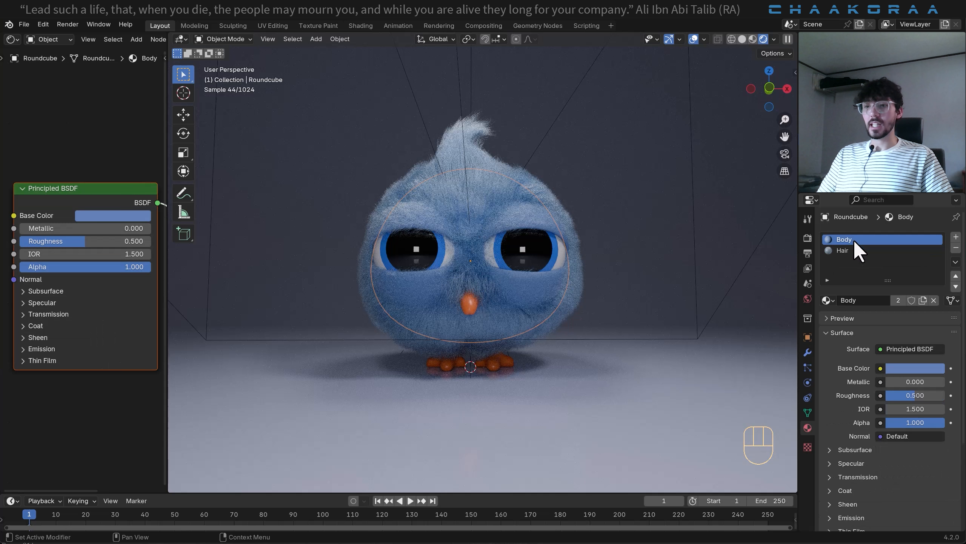
{"action": "left_click", "coordinate": [908, 366]}
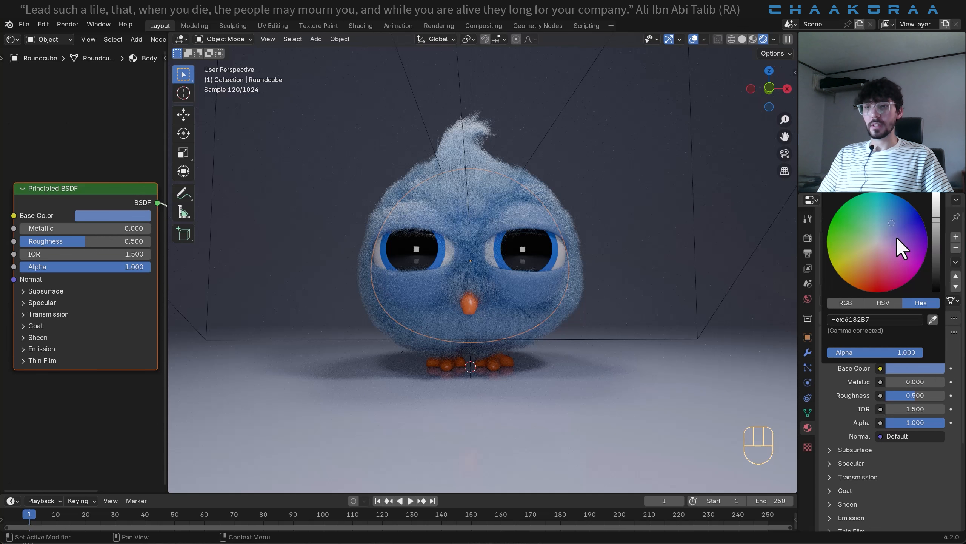
{"action": "left_click_drag", "start_coordinate": [893, 246], "coordinate": [889, 261]}
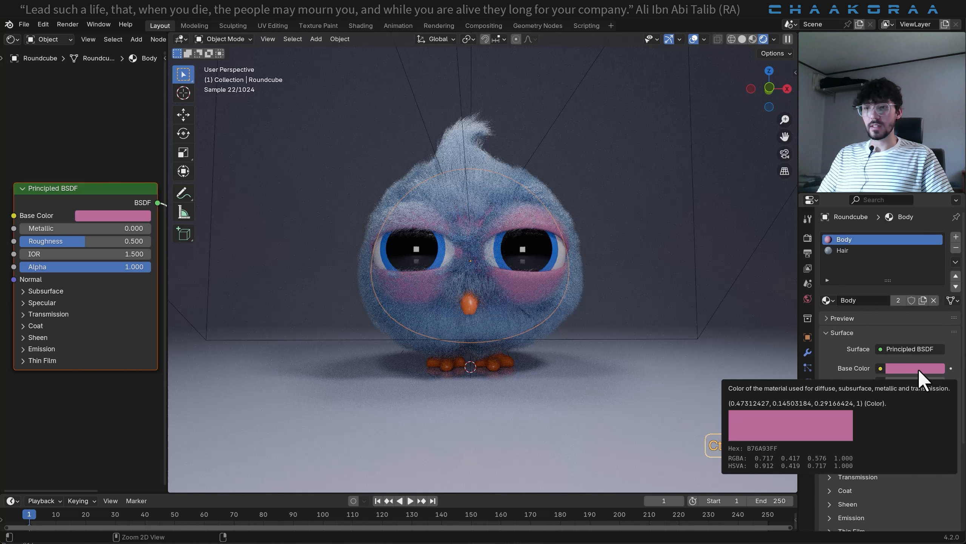
- Copy the Body material's pink base color onto the Hair material's color
{"action": "key", "text": "ctrl+c"}
{"action": "left_click", "coordinate": [843, 250]}
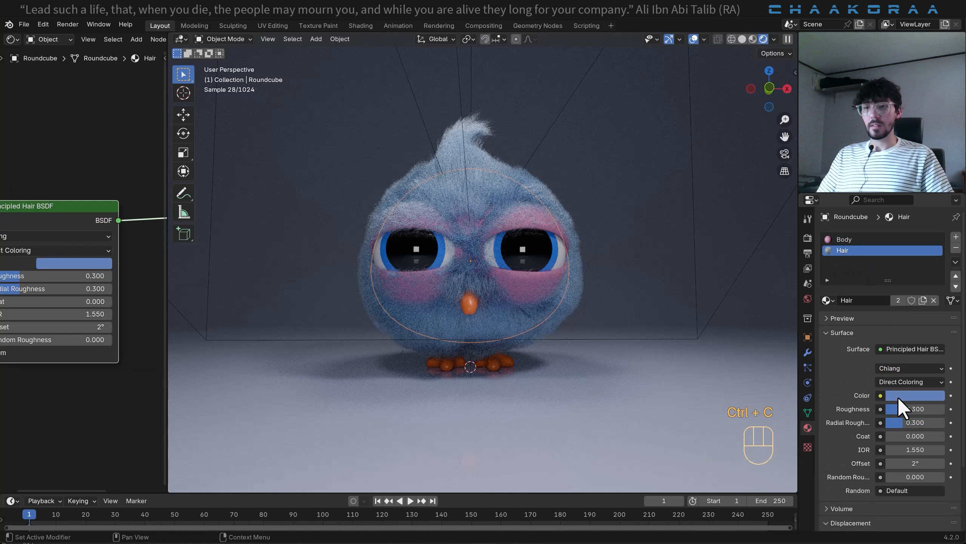
{"action": "key", "text": "ctrl+v"}
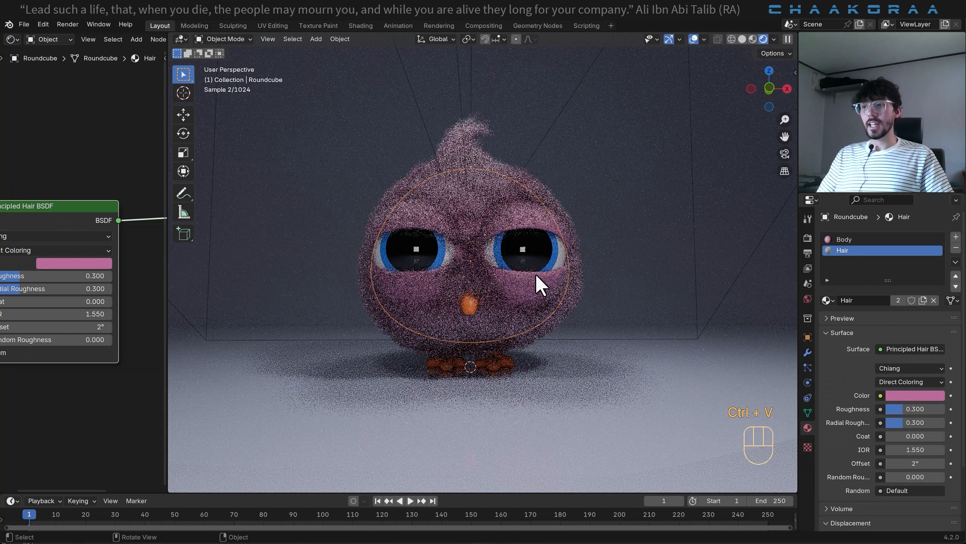